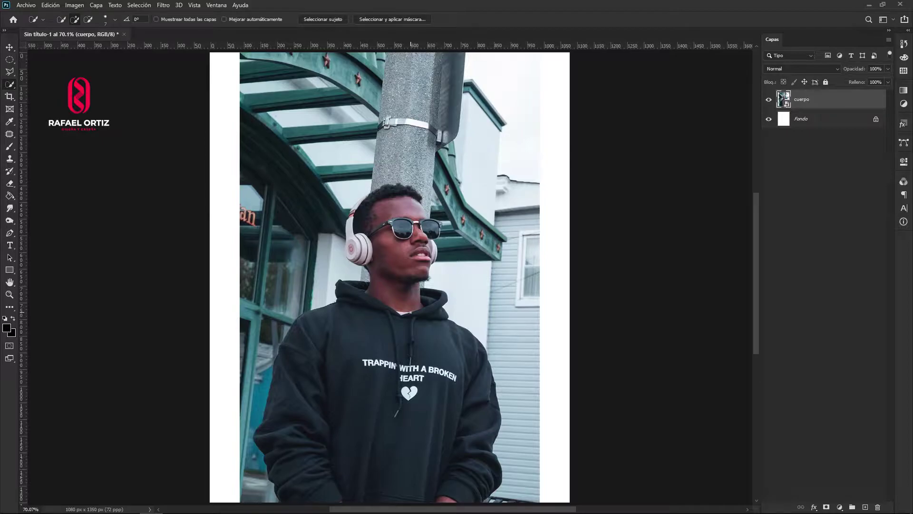
Step: Select the man's black hoodie on the cuerpo layer with the Quick Selection tool, including both sleeves
drag(374, 372, 384, 378)
drag(369, 418, 456, 376)
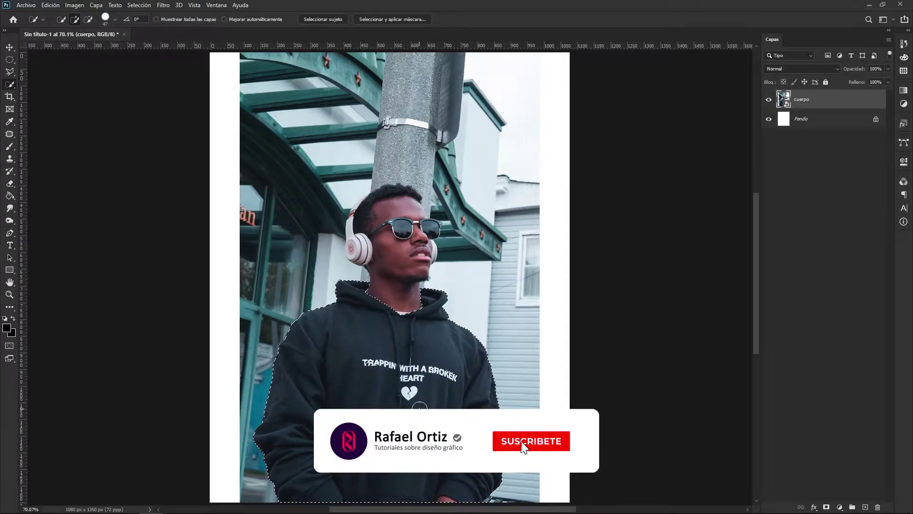
scroll(418, 408, up, 3)
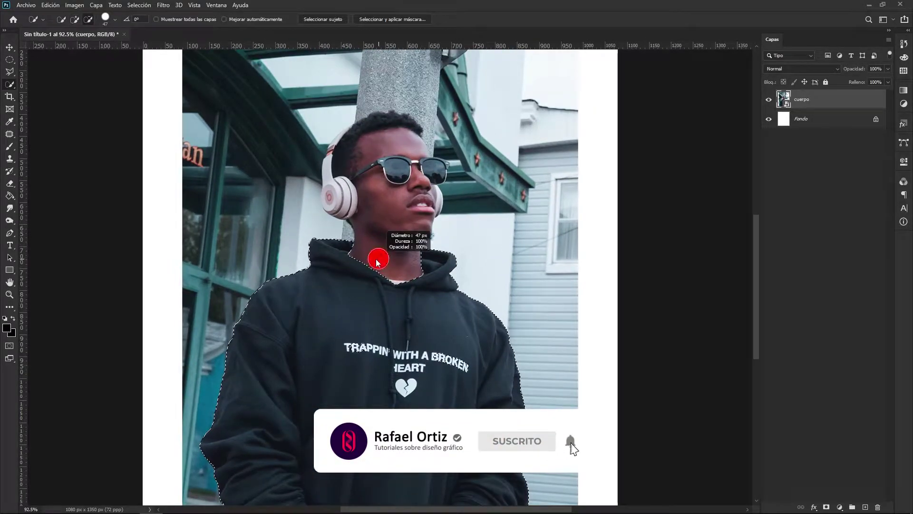
scroll(489, 316, right, 1)
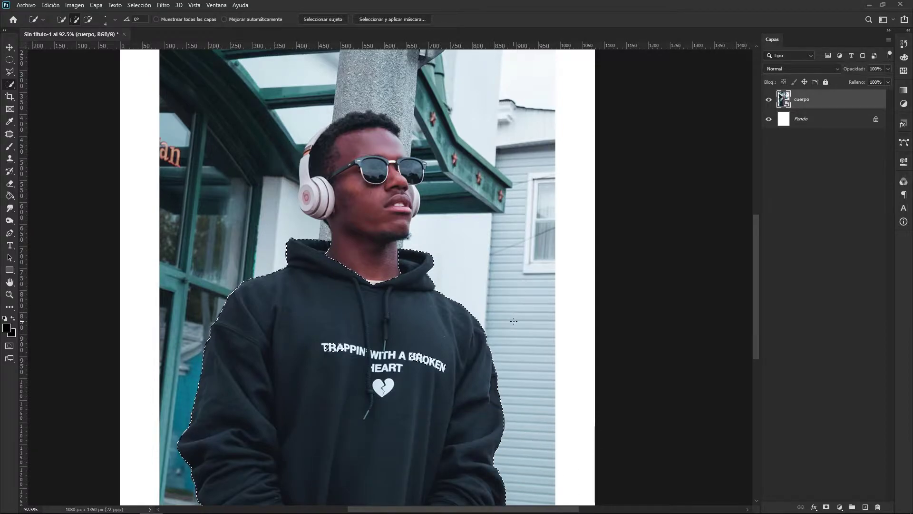
scroll(365, 200, down, 2)
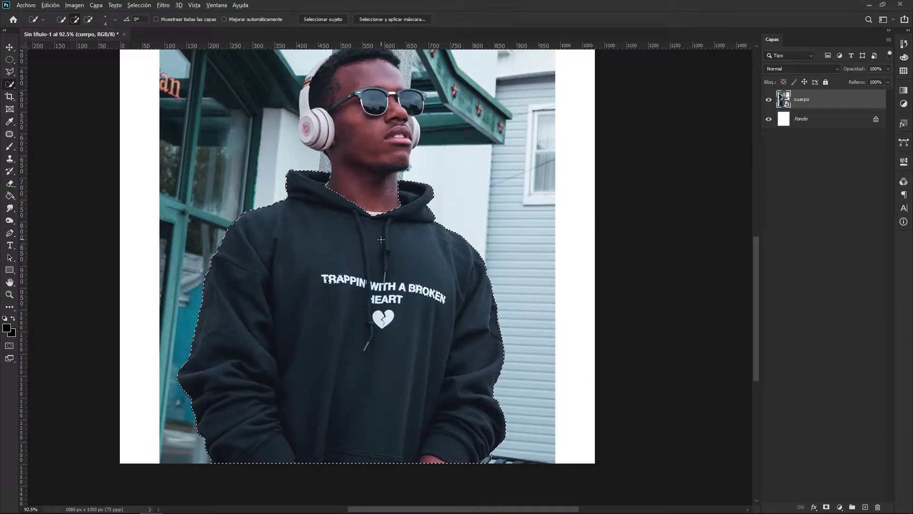
scroll(365, 200, down, 3)
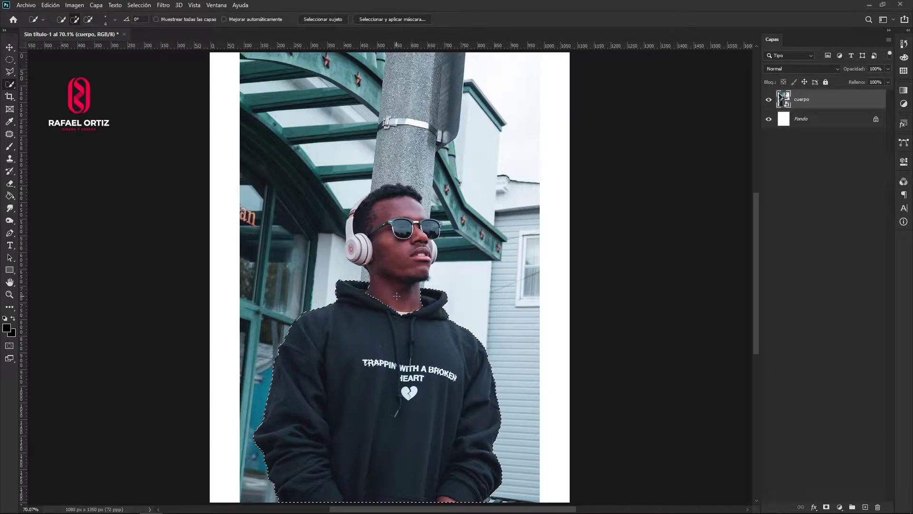
Step: Extend the quick selection over the man's neck and lower face, and refine its edge beside the chin and neck
mouse_move(397, 297)
mouse_down()
mouse_move(407, 296)
mouse_move(392, 298)
mouse_up()
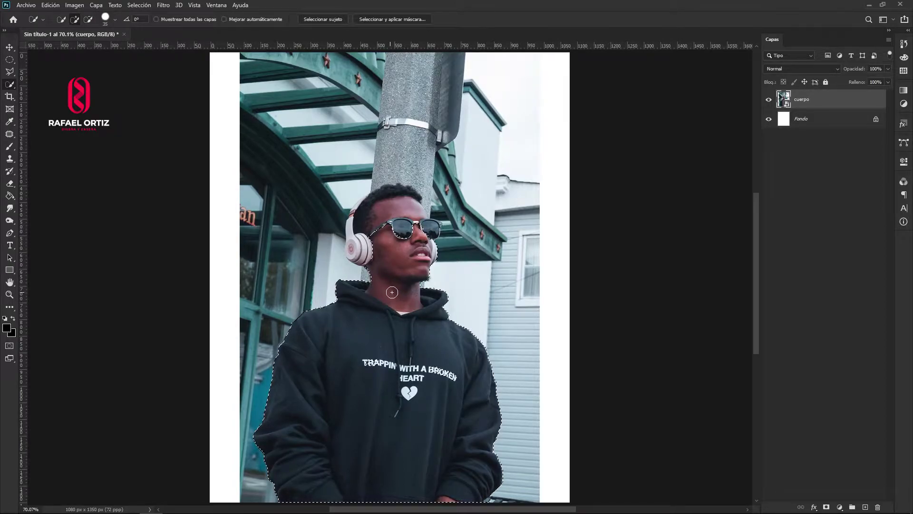
scroll(391, 292, up, 5)
drag(410, 273, 404, 265)
scroll(480, 260, up, 3)
scroll(386, 283, up, 4)
scroll(390, 280, down, 2)
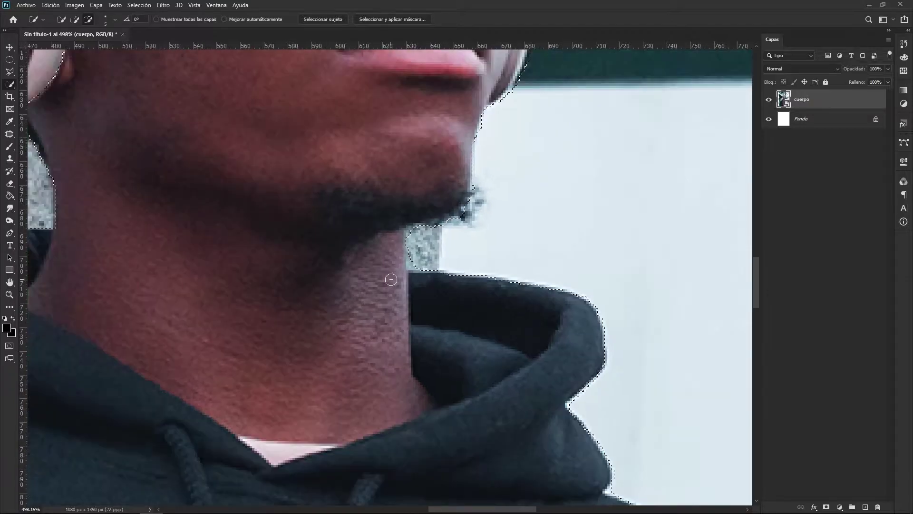
scroll(418, 286, down, 3)
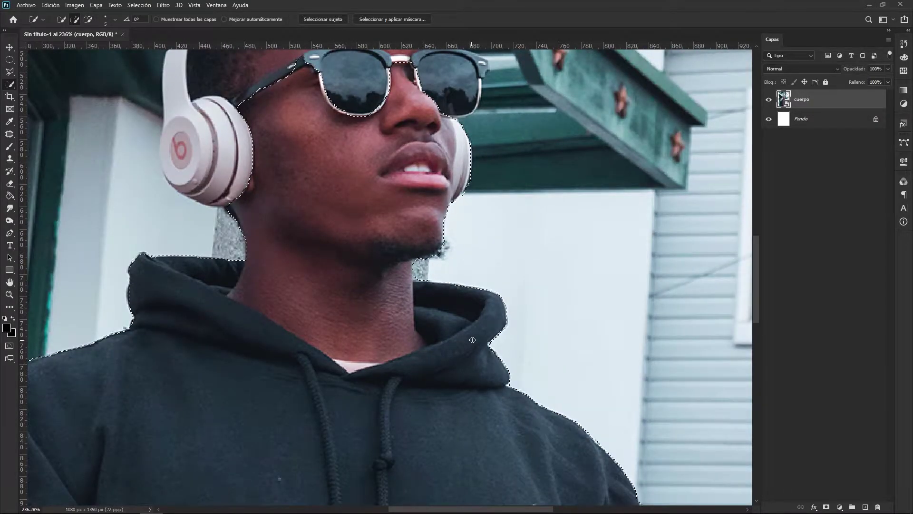
Step: Add a layer mask to the cuerpo layer from the selection to hide the photo's background
click(826, 507)
scroll(550, 439, down, 7)
scroll(548, 439, down, 4)
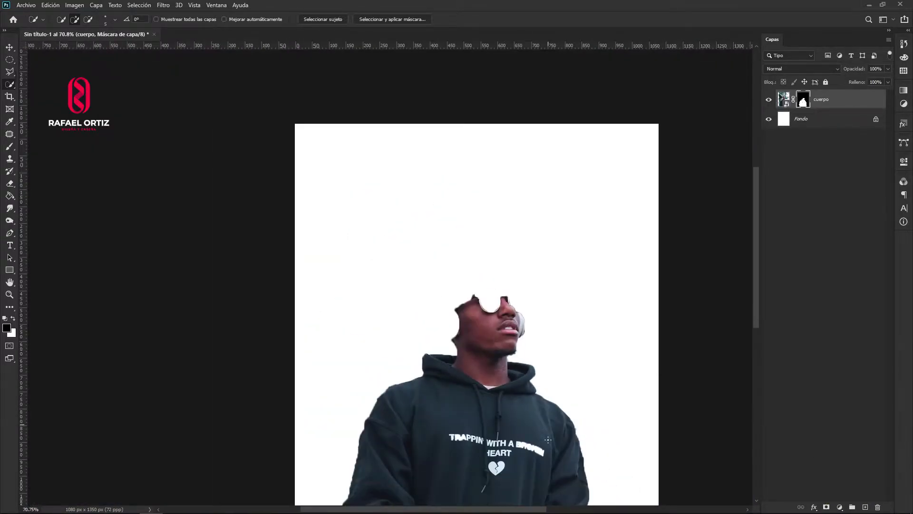
scroll(548, 439, down, 2)
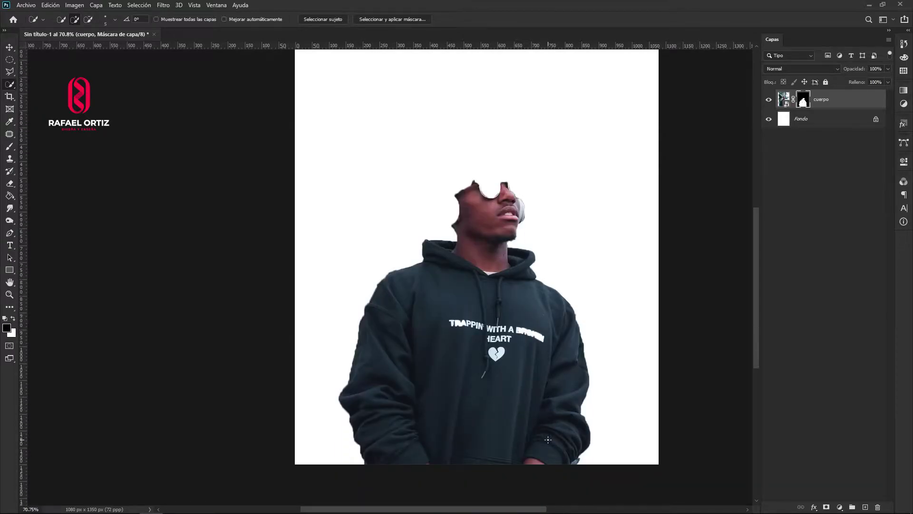
Step: Paint black on the cuerpo layer's mask with the Brush to hide the remaining face, leaving only the neck and hoodie
scroll(547, 440, up, 2)
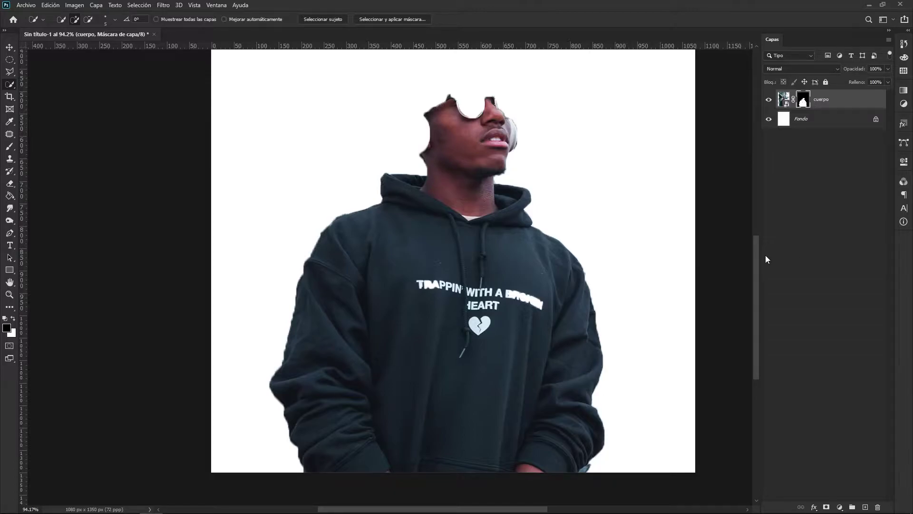
scroll(605, 259, down, 2)
scroll(607, 261, up, 3)
scroll(609, 263, right, 3)
scroll(482, 218, up, 3)
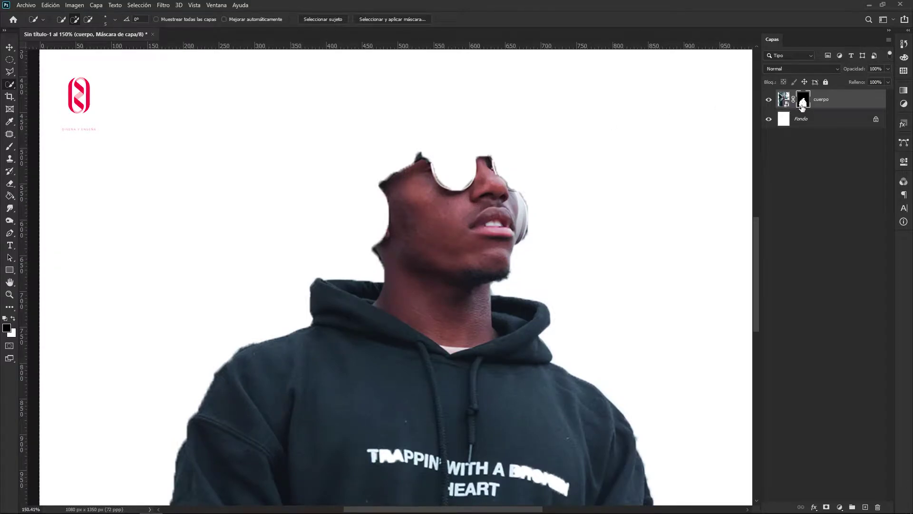
key(b)
mouse_move(490, 183)
mouse_down()
mouse_move(456, 184)
mouse_move(442, 297)
mouse_move(468, 181)
mouse_move(458, 181)
mouse_move(463, 262)
mouse_move(473, 182)
mouse_move(480, 224)
mouse_move(497, 173)
mouse_up()
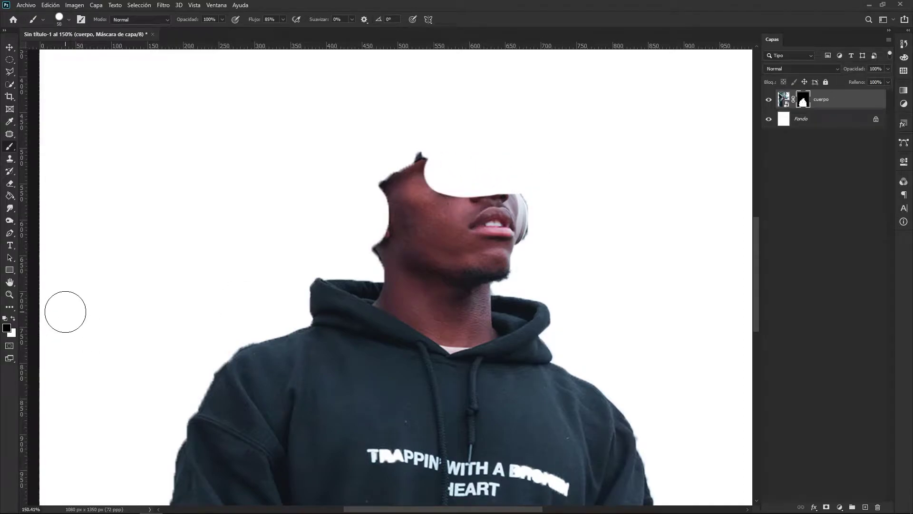
mouse_move(404, 177)
mouse_down()
mouse_move(469, 182)
mouse_move(408, 206)
mouse_move(510, 219)
mouse_move(373, 238)
mouse_move(534, 248)
mouse_move(392, 256)
mouse_move(518, 265)
mouse_move(436, 266)
mouse_up()
Step: Place the lacayote image as a new layer above the cuerpo layer, centred on the canvas
click(10, 48)
scroll(458, 300, down, 3)
scroll(458, 300, down, 2)
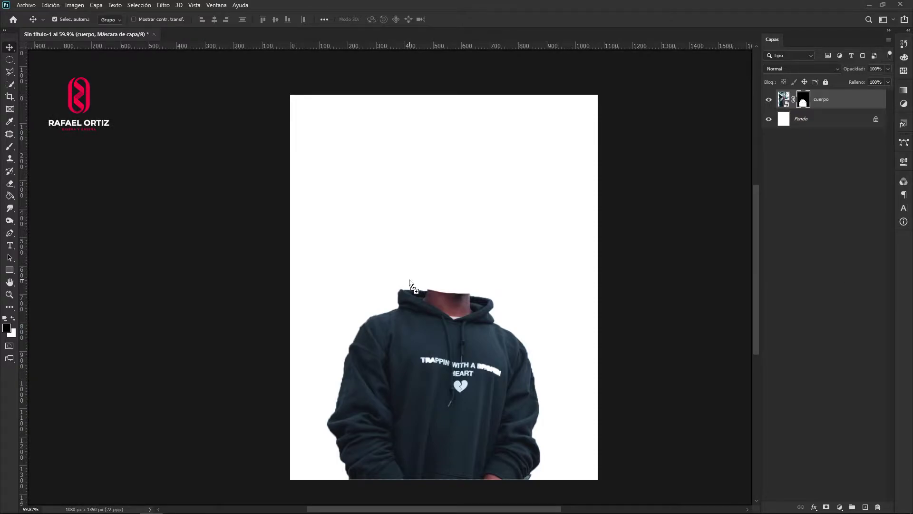
drag(412, 286, 411, 283)
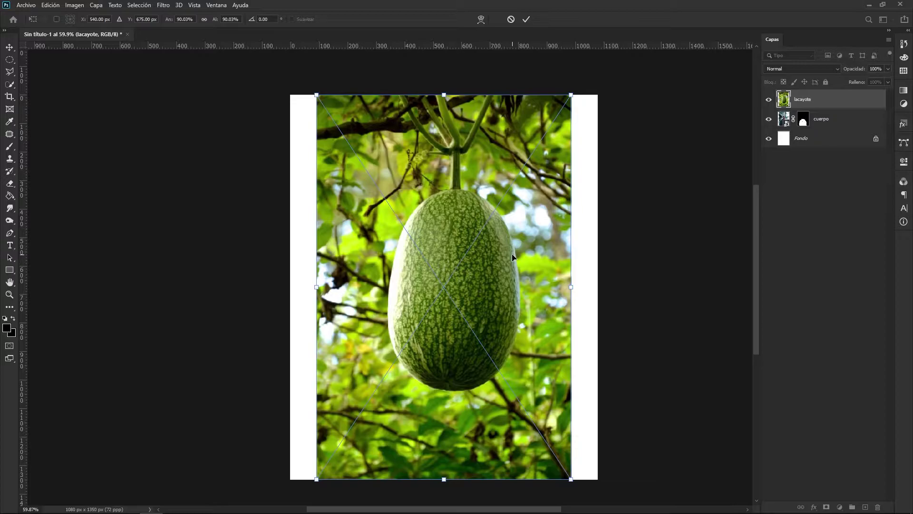
key(Return)
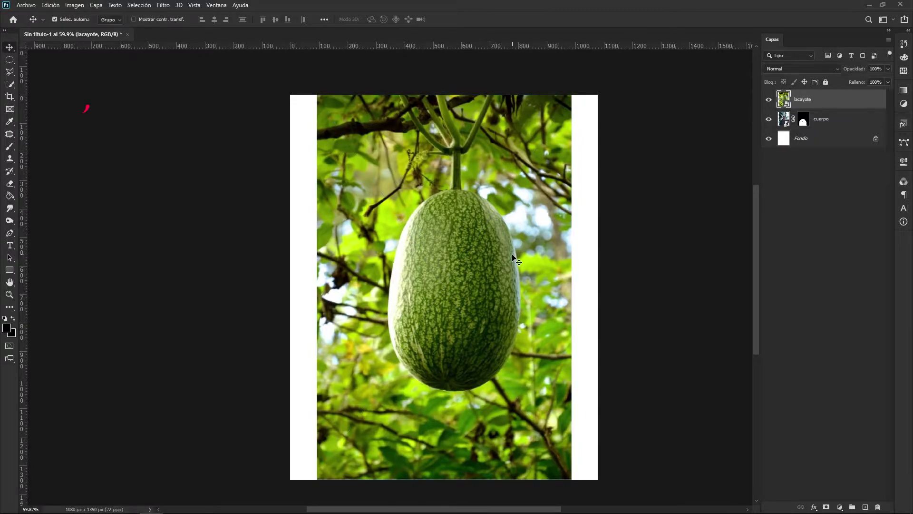
Step: Select the whole gourd on the lacayote layer with the Quick Selection tool and Select Subject
scroll(488, 236, up, 2)
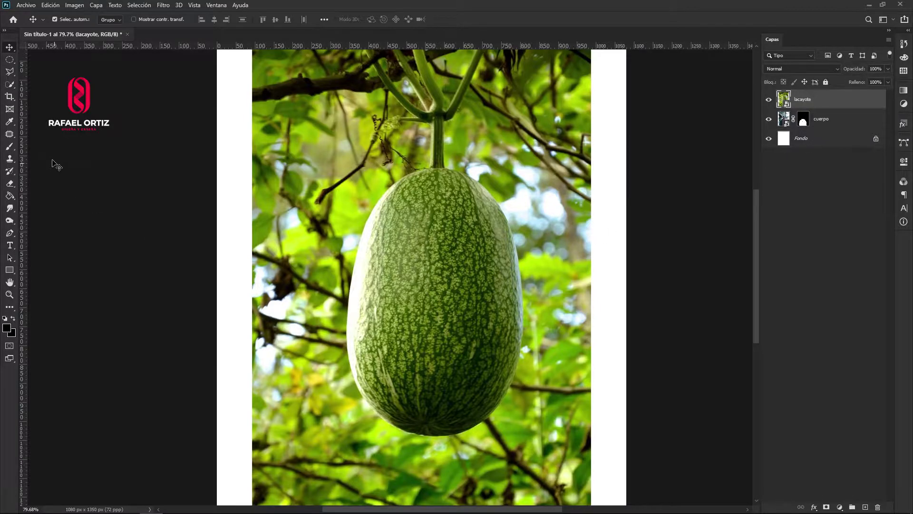
click(9, 87)
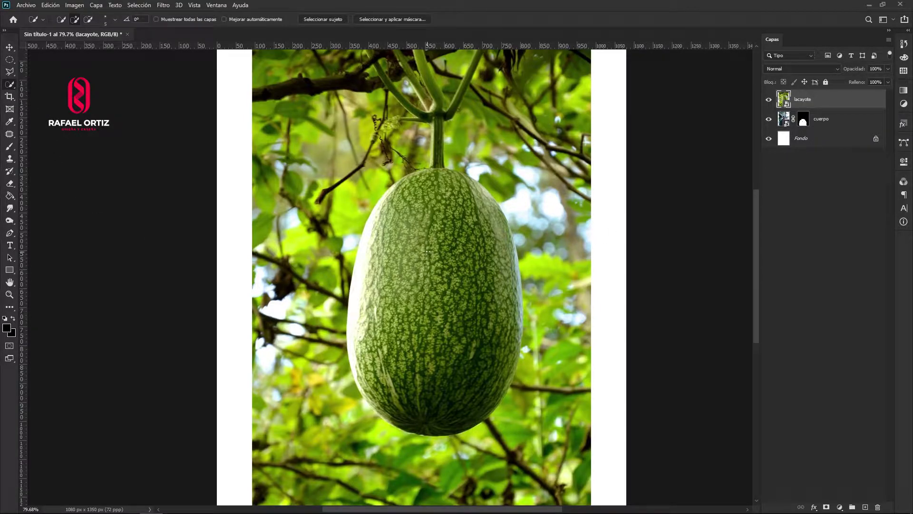
mouse_move(428, 245)
mouse_down()
mouse_move(406, 301)
mouse_move(417, 343)
mouse_move(445, 353)
mouse_move(464, 334)
mouse_move(463, 294)
mouse_move(455, 225)
mouse_move(430, 199)
mouse_up()
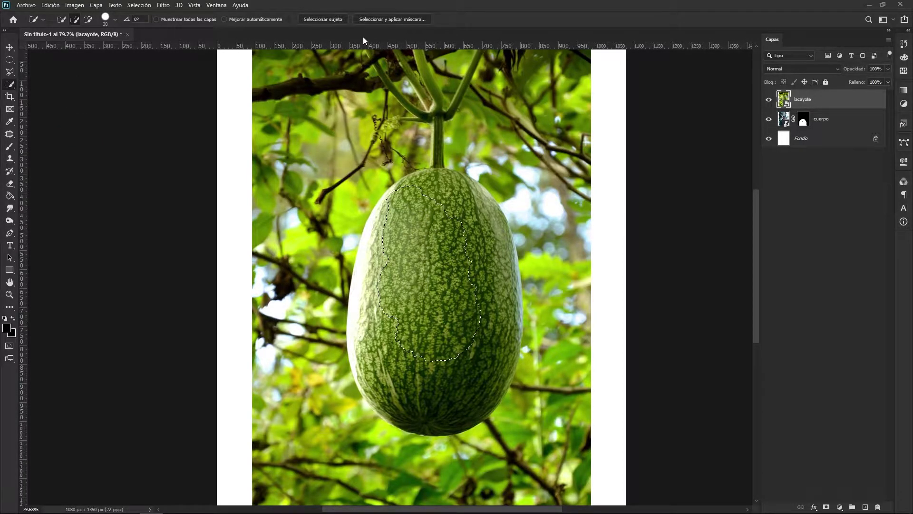
click(322, 20)
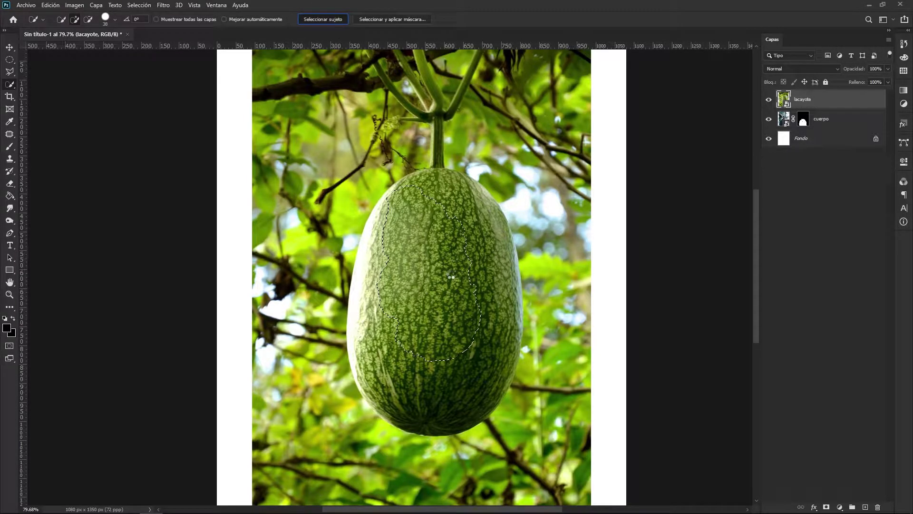
key(alt)
Step: Refine the gourd selection along its right edge, using a small Quick Selection brush
scroll(520, 219, up, 3)
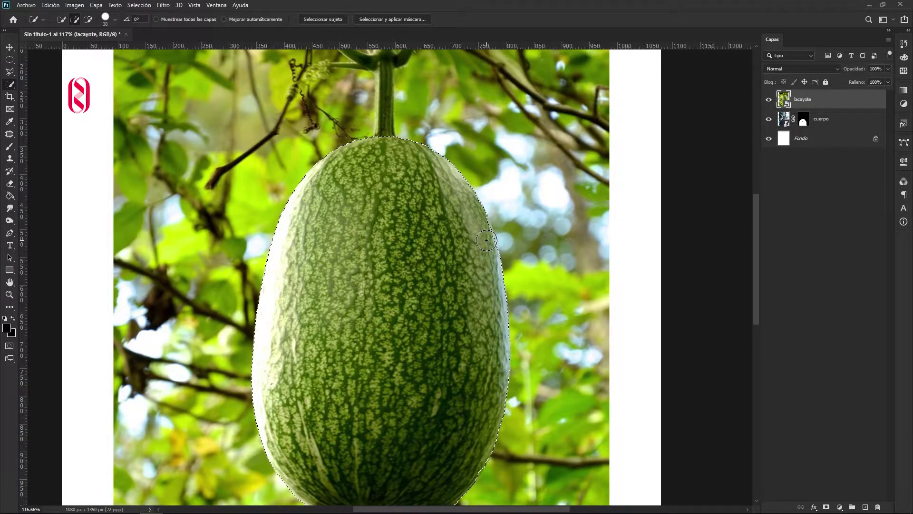
scroll(487, 240, up, 2)
scroll(508, 230, up, 3)
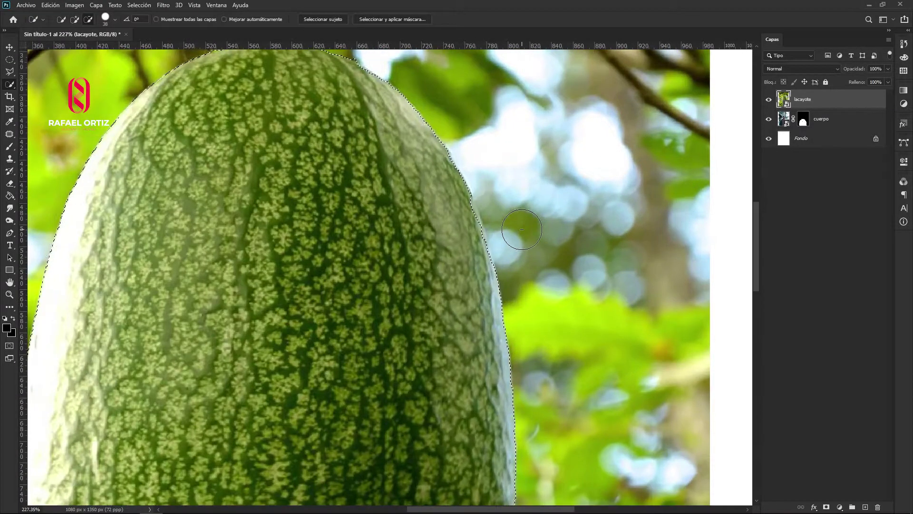
mouse_move(494, 214)
mouse_down()
mouse_move(459, 231)
mouse_move(458, 216)
mouse_move(484, 282)
mouse_up()
scroll(469, 222, up, 1)
scroll(469, 223, up, 2)
scroll(488, 287, down, 6)
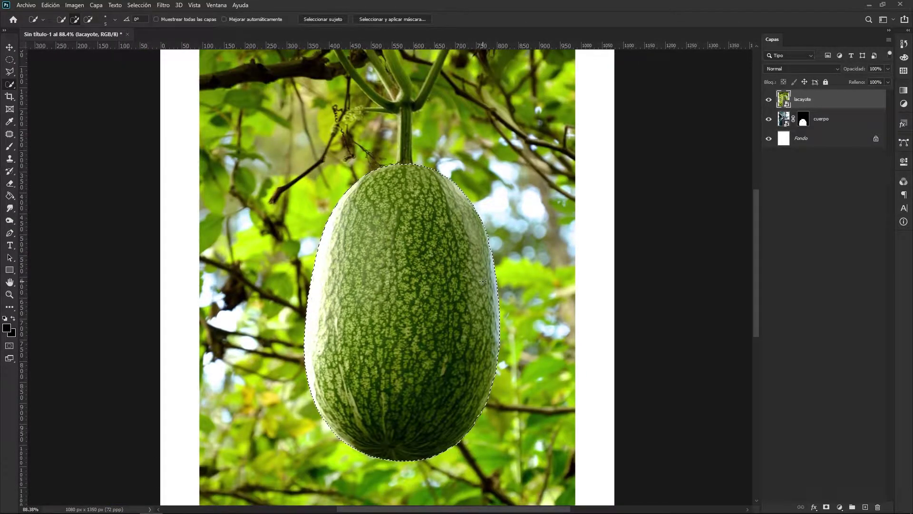
Step: Add the lower part of the stem to the gourd selection with a small Quick Selection brush, then switch to the Polygonal Lasso
scroll(462, 200, up, 4)
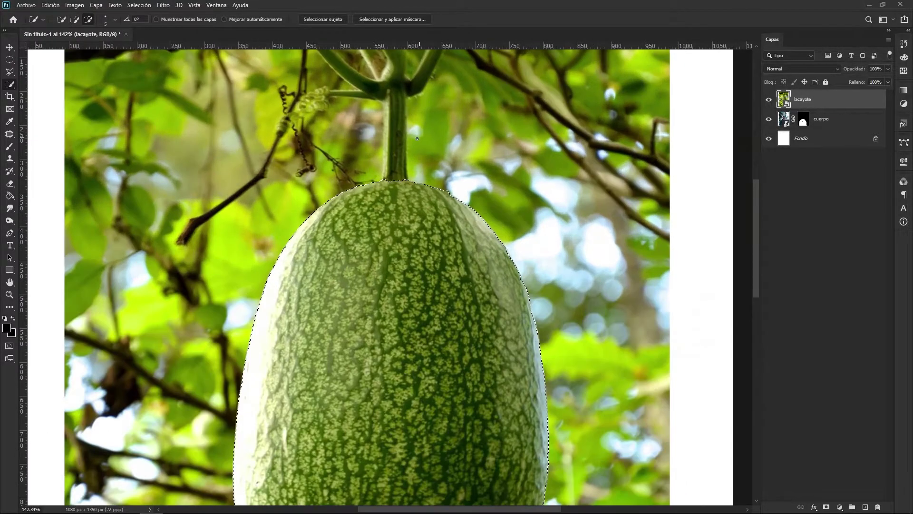
scroll(387, 205, up, 3)
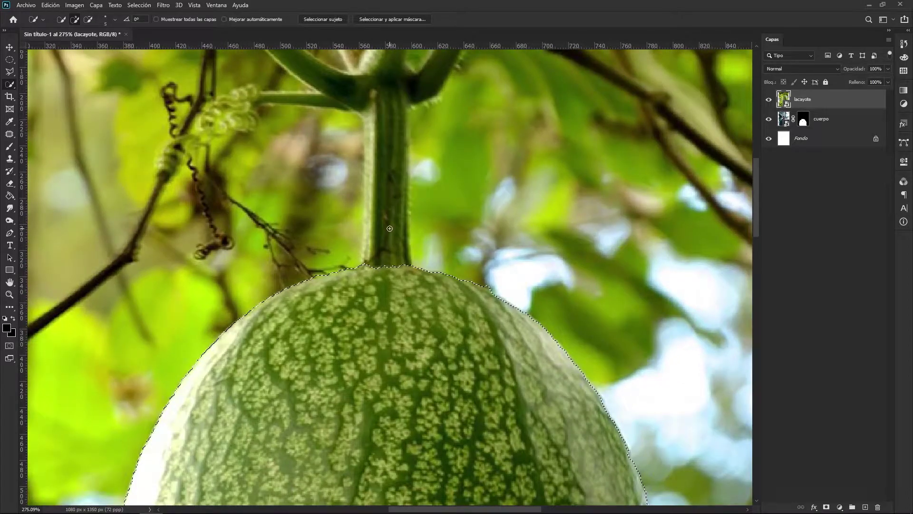
alt+right_click(383, 248)
mouse_move(387, 268)
mouse_down()
mouse_move(382, 179)
mouse_move(376, 236)
mouse_move(373, 175)
mouse_move(369, 267)
mouse_move(388, 214)
mouse_up()
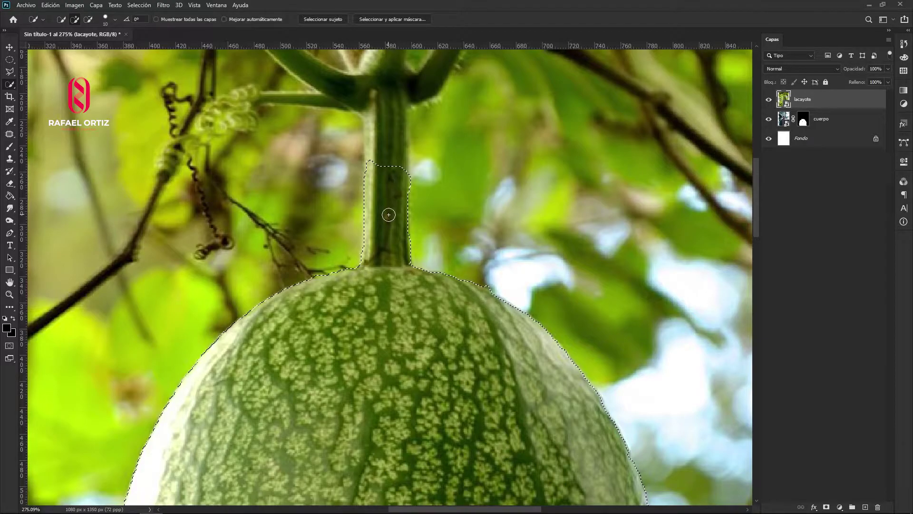
click(9, 71)
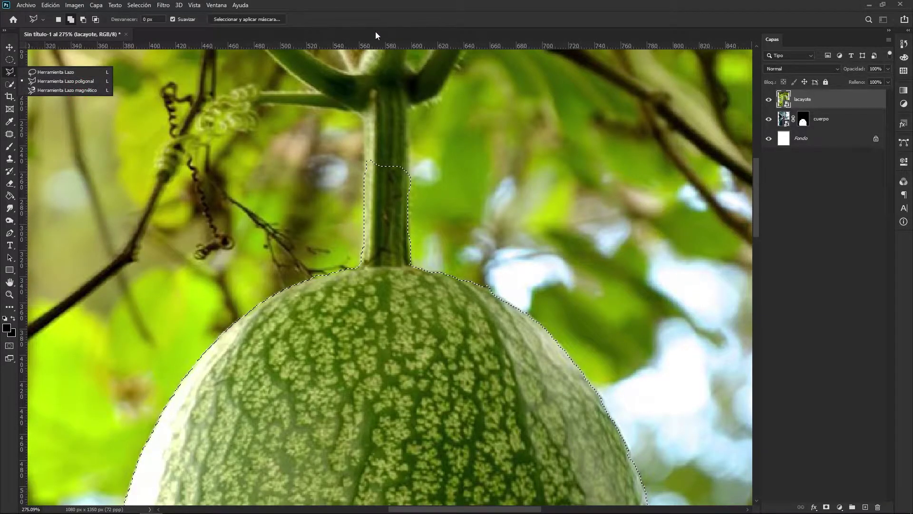
click(389, 18)
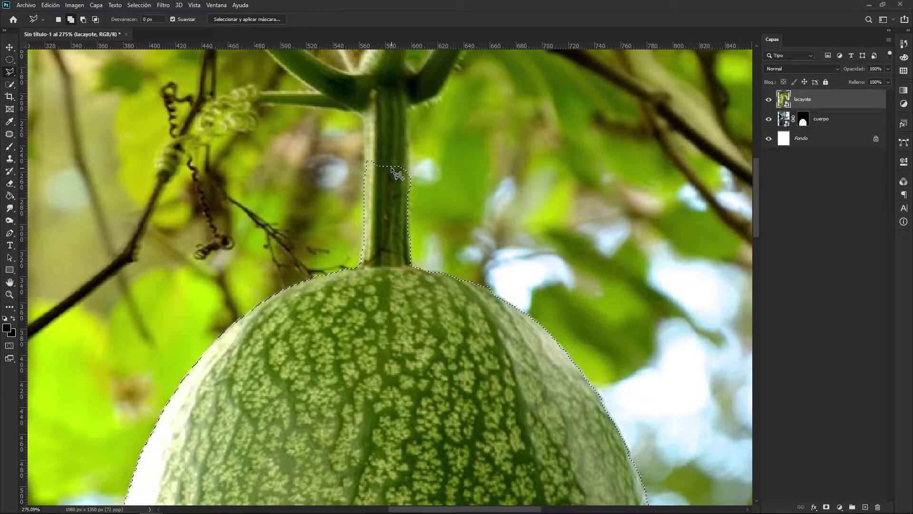
Step: Add a layer mask to the lacayote layer from the selection, isolating the gourd and its short stem
scroll(404, 181, down, 5)
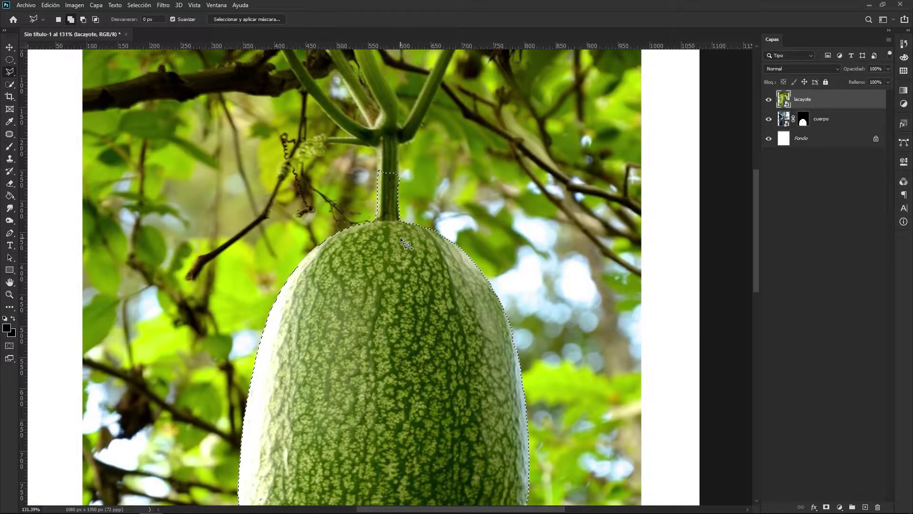
scroll(400, 236, down, 4)
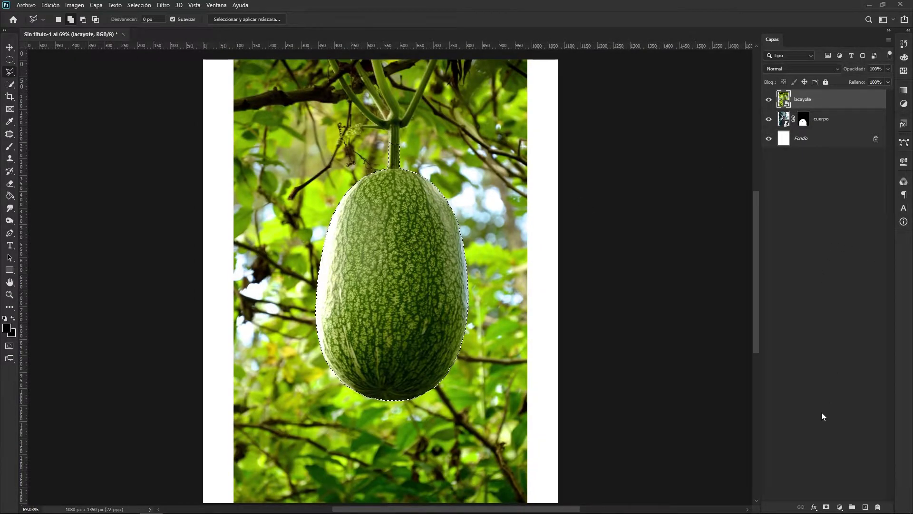
click(827, 507)
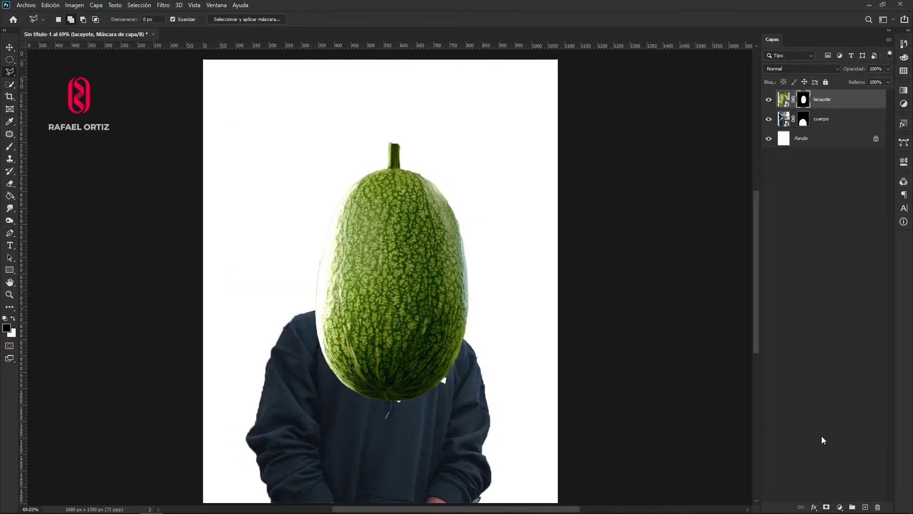
Step: Move the cut-out gourd slightly upward, and check its cutout by disabling and re-enabling the lacayote layer's mask
click(9, 47)
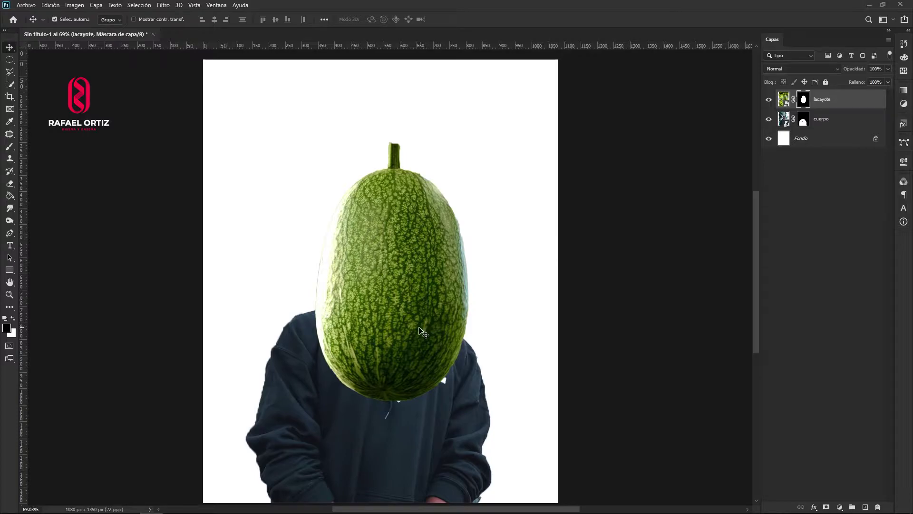
mouse_move(416, 330)
mouse_down()
mouse_move(415, 251)
mouse_move(416, 331)
mouse_up()
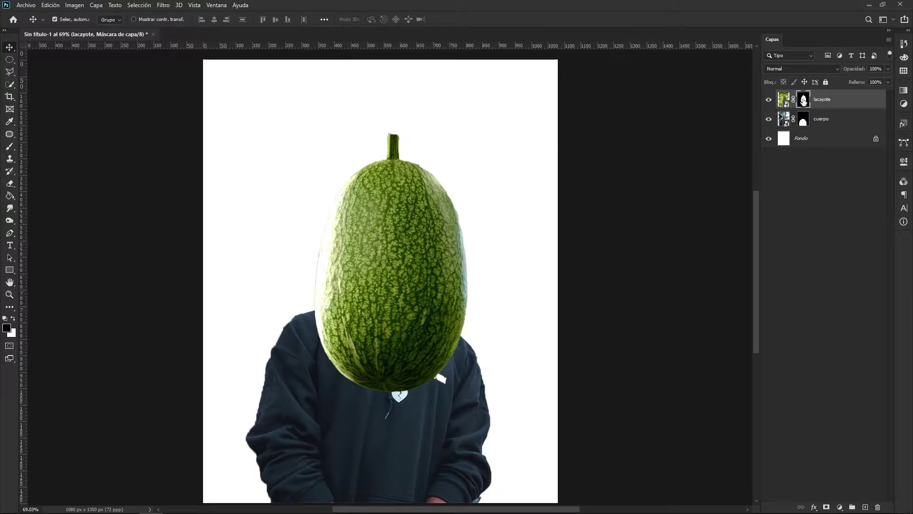
shift+click(803, 100)
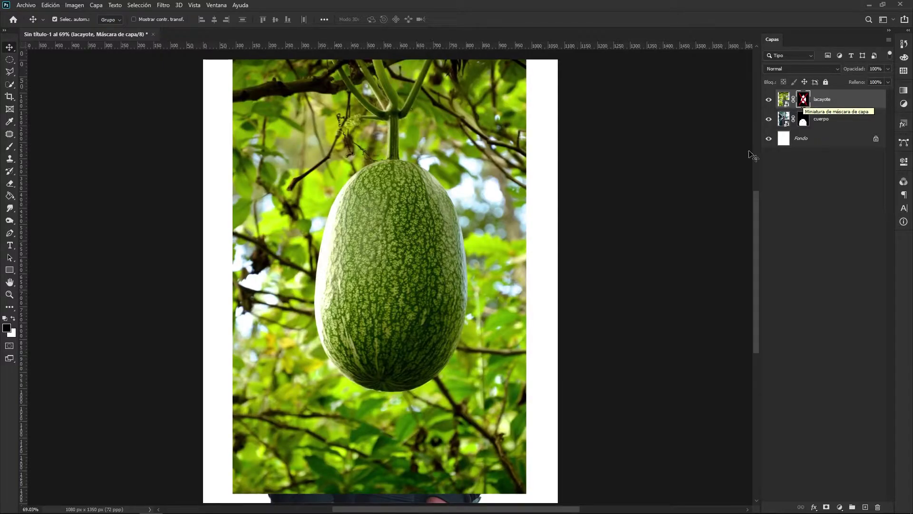
shift+click(803, 101)
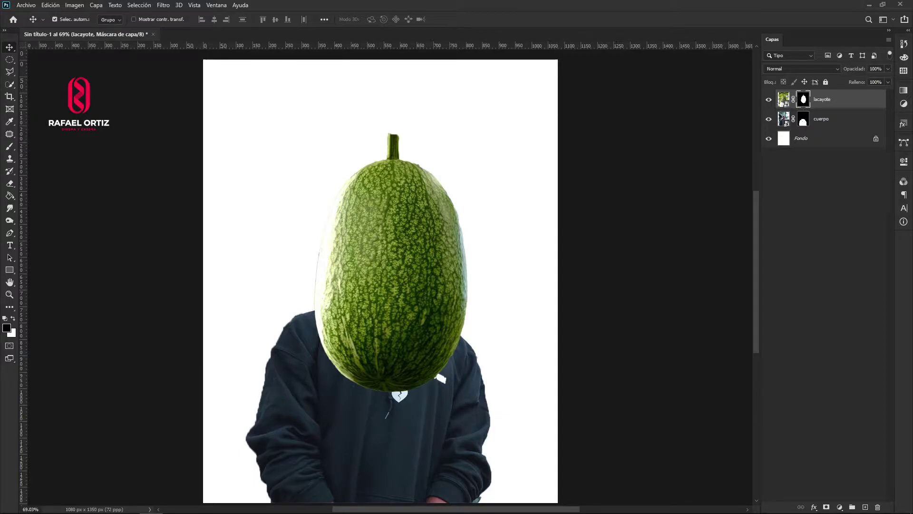
Step: Move the gourd up to head height, scale it down proportionally, and seat it over the man's neck
drag(391, 304, 398, 232)
scroll(399, 233, down, 2)
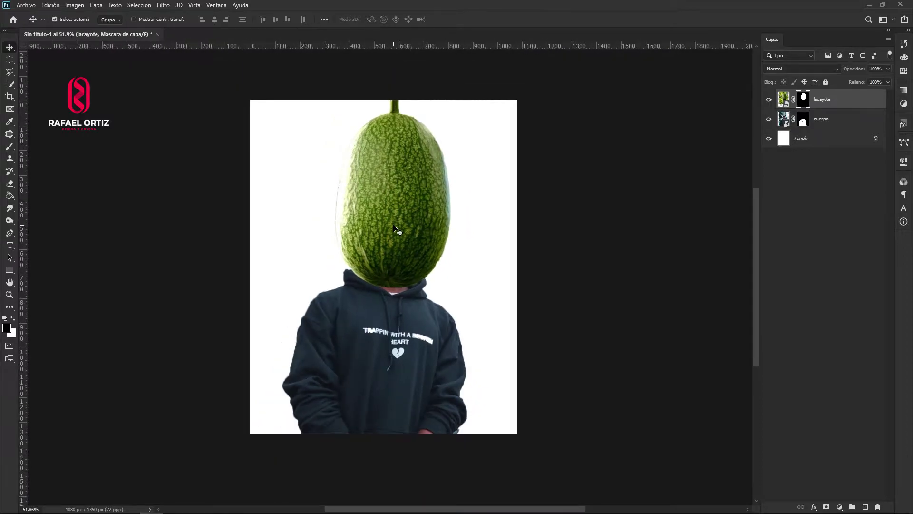
key(ctrl+t)
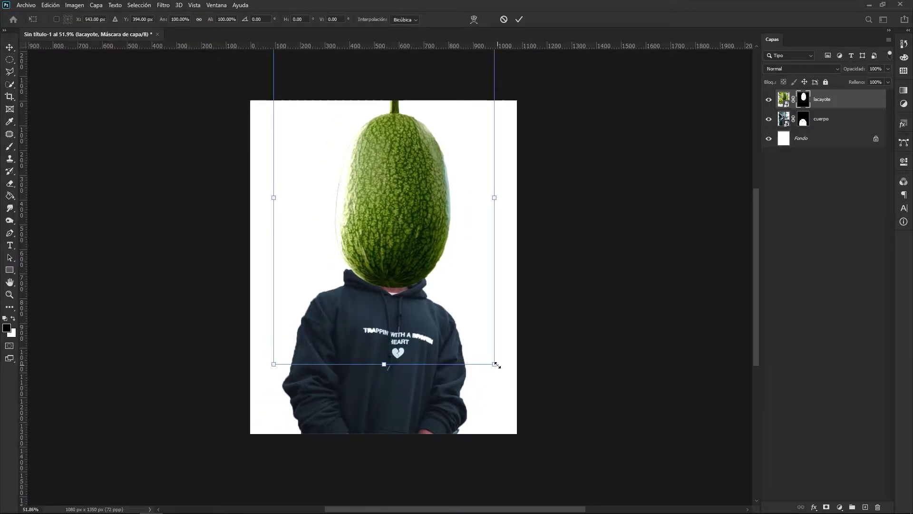
drag(494, 360, 473, 328)
drag(410, 227, 398, 238)
key(Return)
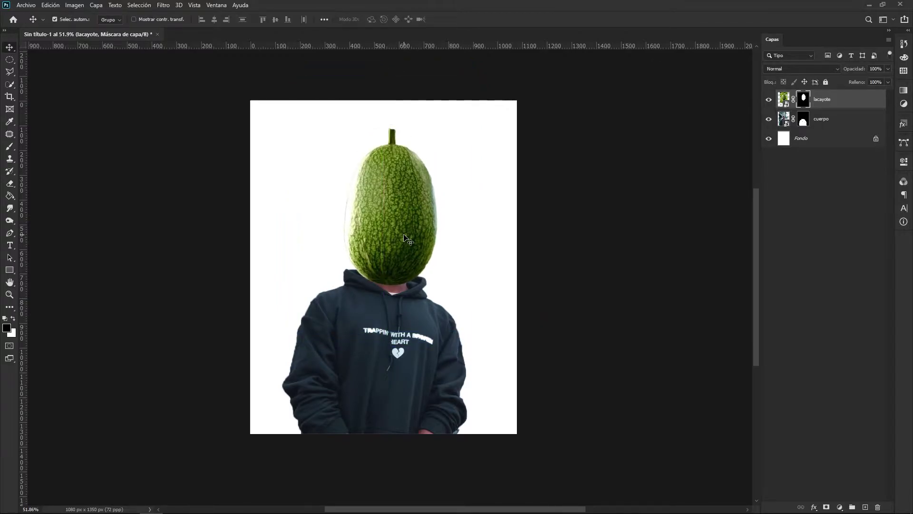
Step: Draw a curved Pen path along the gourd's lower contour, cutting slightly above its base and extending outward on both sides
scroll(398, 239, up, 2)
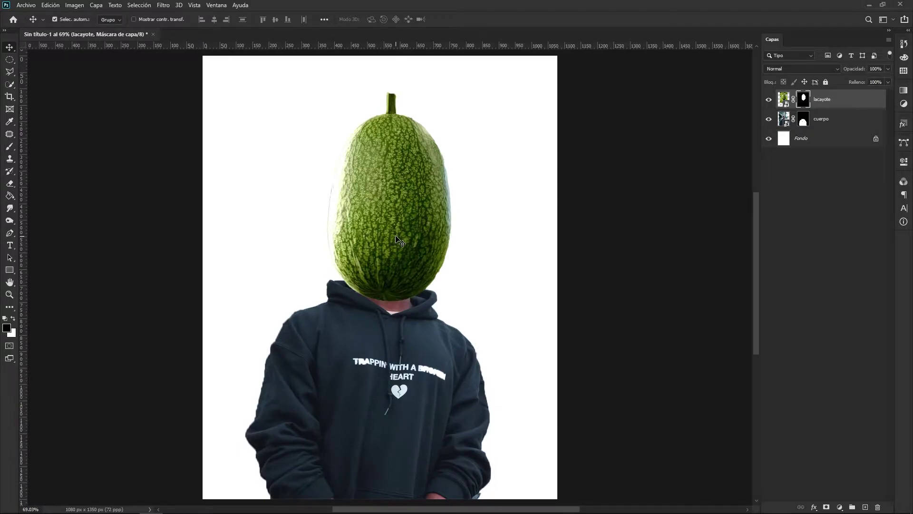
scroll(398, 239, up, 2)
scroll(434, 191, up, 3)
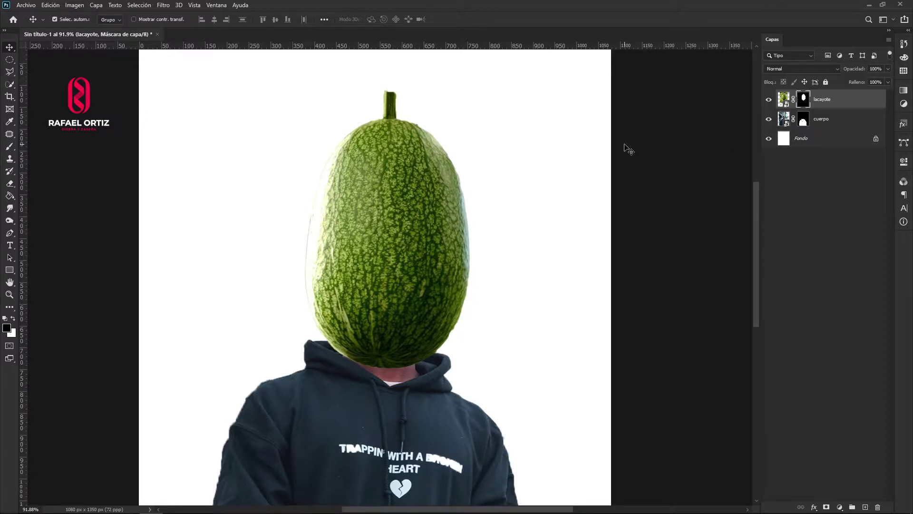
key(p)
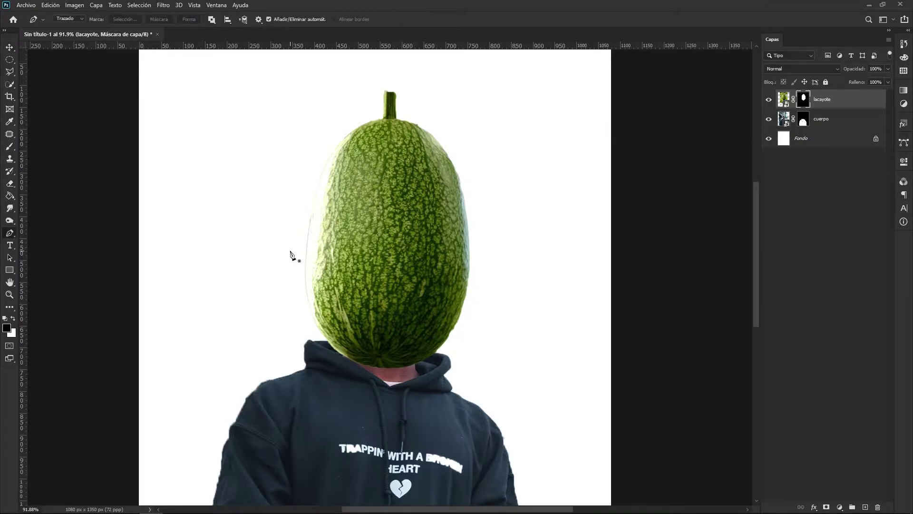
scroll(292, 259, up, 2)
click(211, 223)
drag(277, 246, 279, 312)
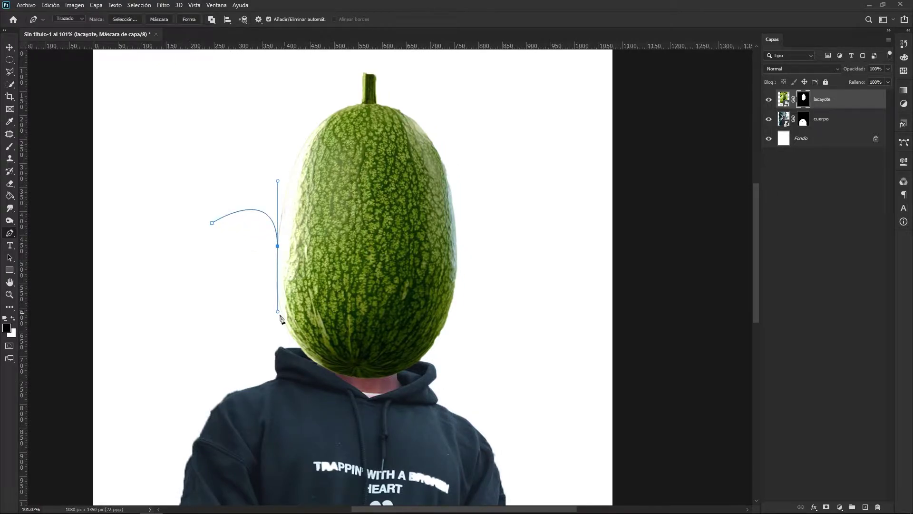
drag(369, 356, 460, 360)
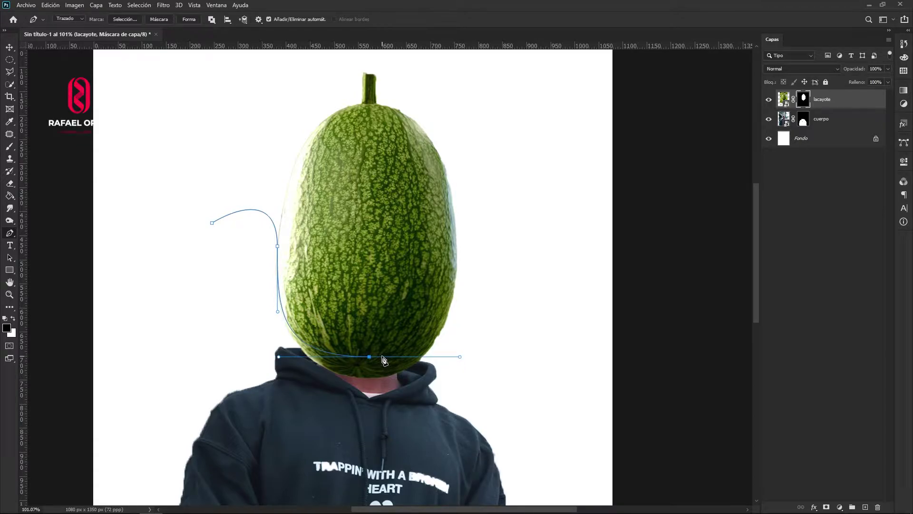
drag(457, 248, 443, 233)
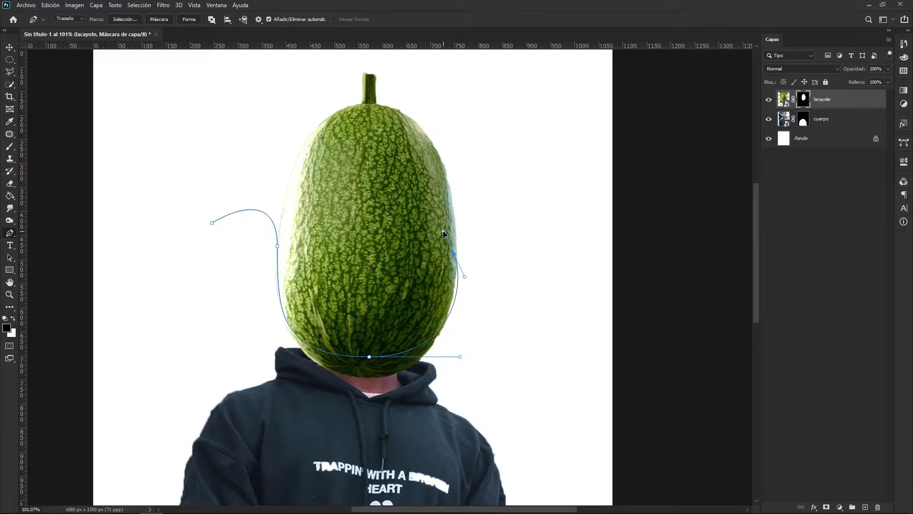
mouse_move(443, 233)
mouse_down()
mouse_move(431, 238)
mouse_move(412, 221)
mouse_move(447, 233)
mouse_move(460, 218)
mouse_move(459, 231)
mouse_up()
click(569, 273)
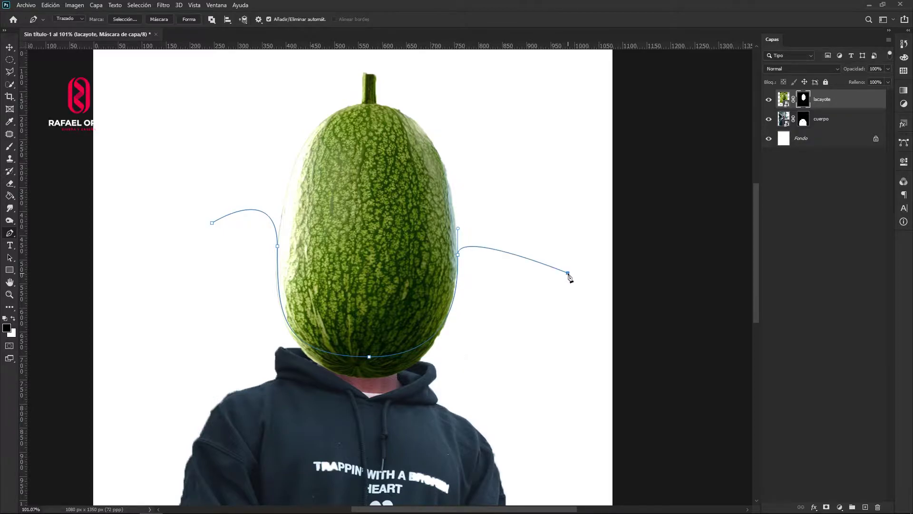
Step: Close the Pen path around the area below the gourd, across the hoodie's chest, and convert it to a selection
scroll(569, 274, down, 2)
click(560, 359)
click(387, 418)
drag(285, 368, 240, 234)
click(273, 179)
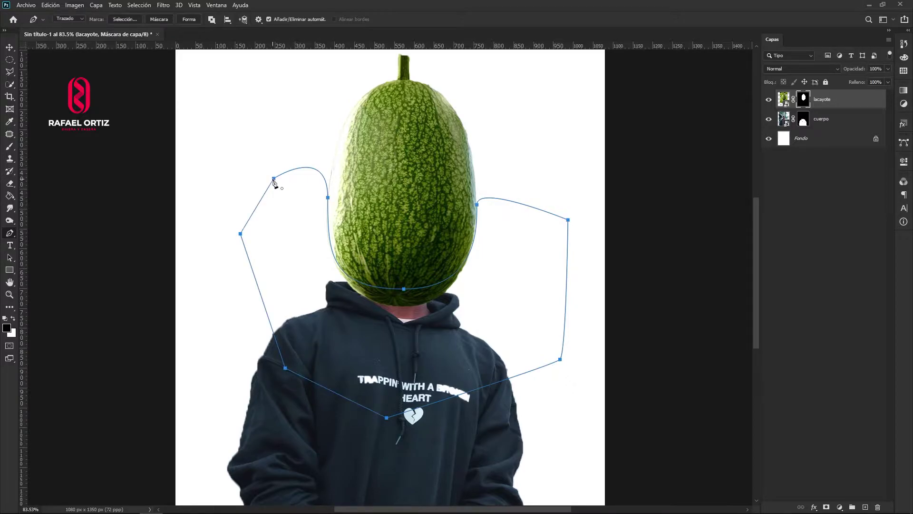
key(ctrl+Return)
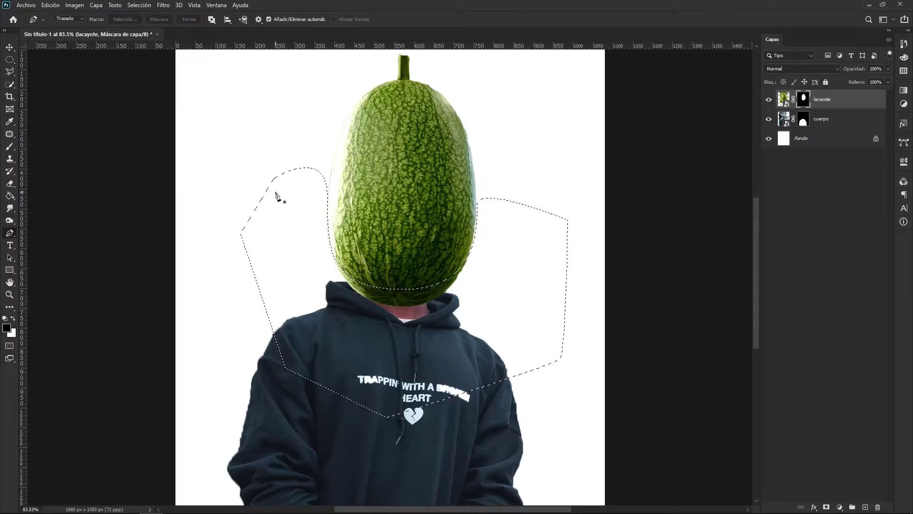
Step: Paint black on the lacayote mask inside the selection to round off the gourd's base, and deselect
key(b)
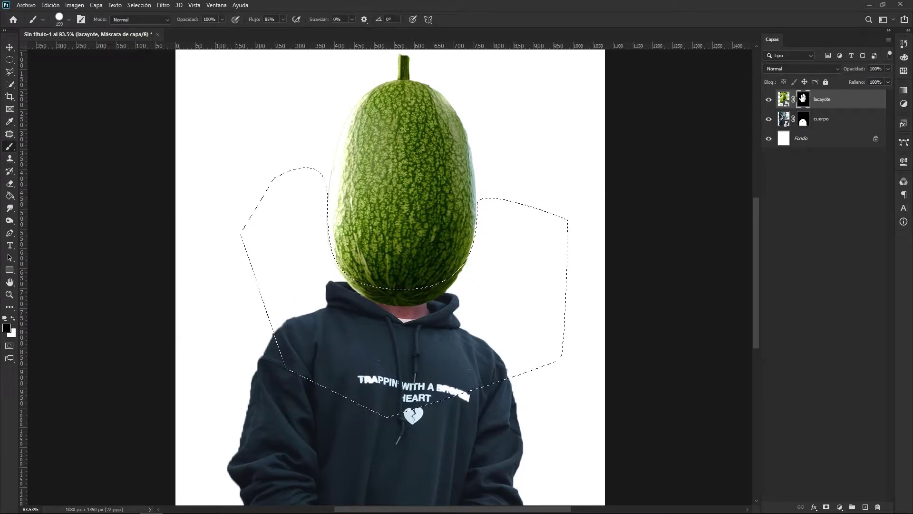
mouse_move(481, 276)
mouse_down()
mouse_move(414, 312)
mouse_move(341, 262)
mouse_up()
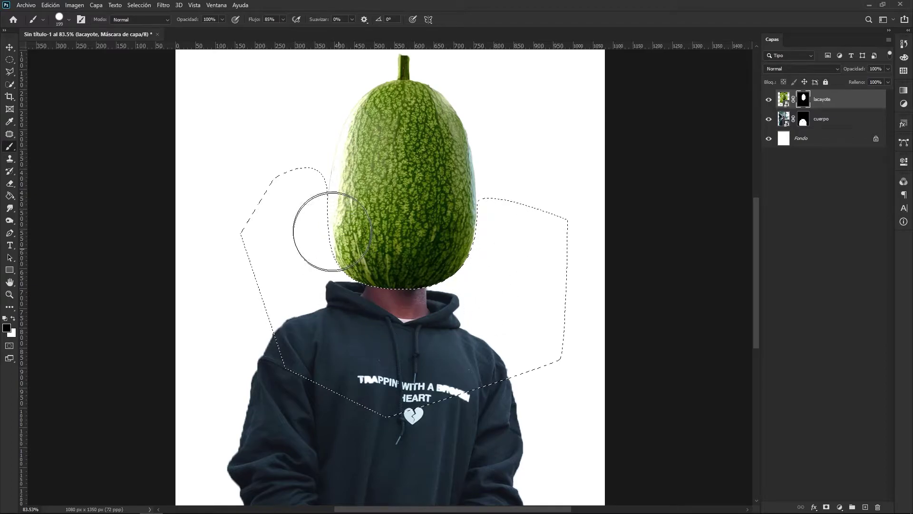
key(ctrl+d)
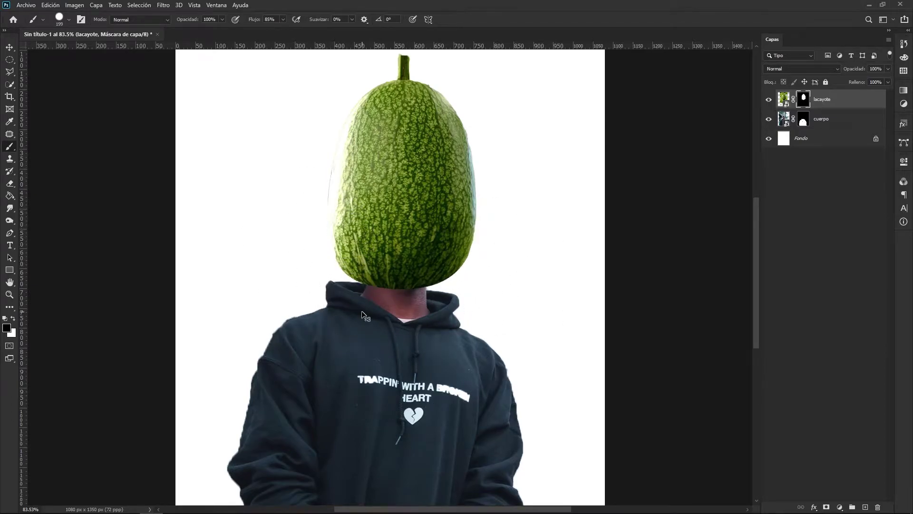
click(10, 47)
Step: Select the Fondo layer and set the foreground colour to 15415d, starting from a blue sampled on the hoodie
scroll(364, 288, down, 5)
scroll(364, 277, up, 5)
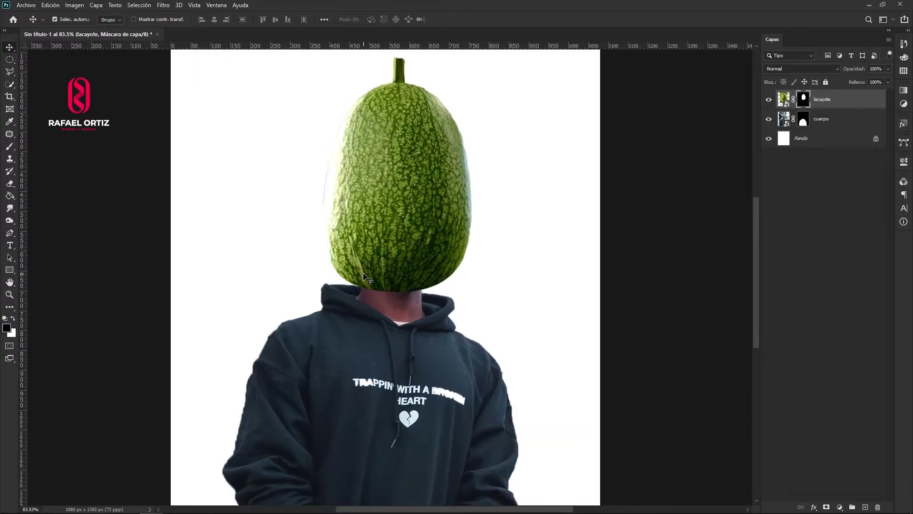
scroll(393, 288, up, 2)
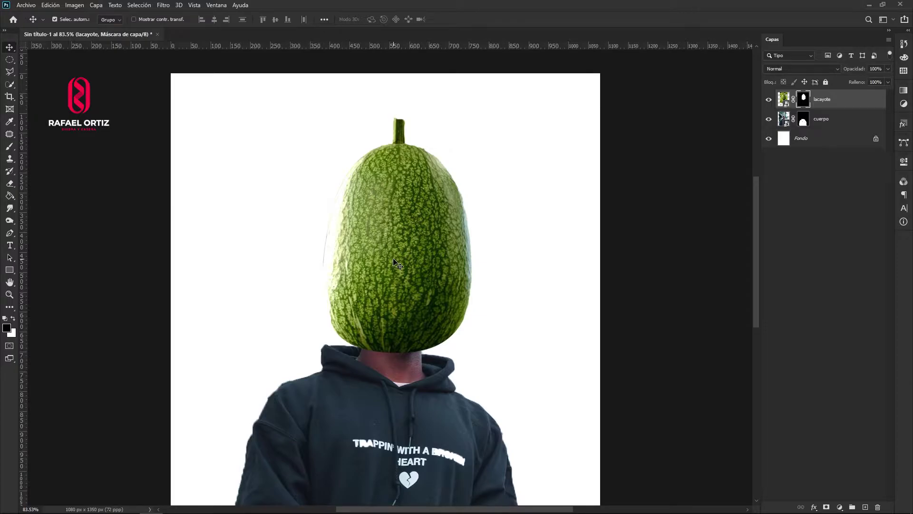
scroll(396, 263, down, 3)
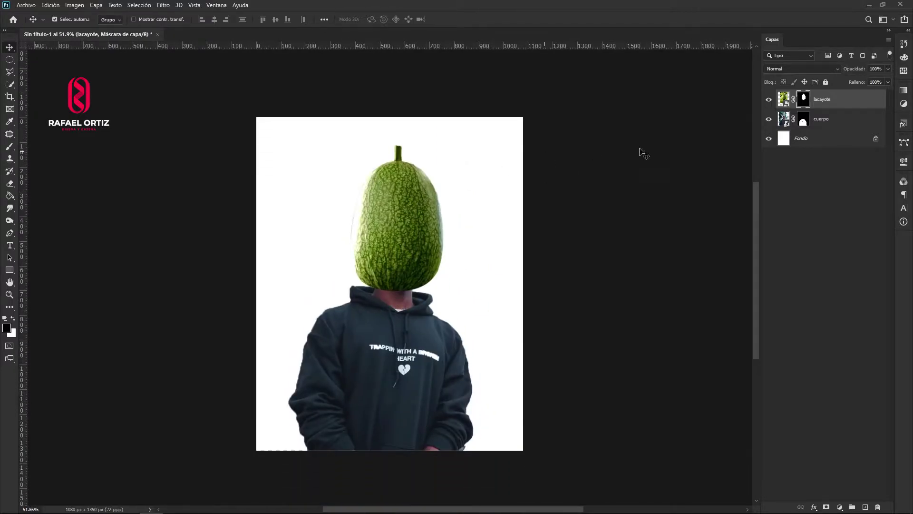
click(825, 143)
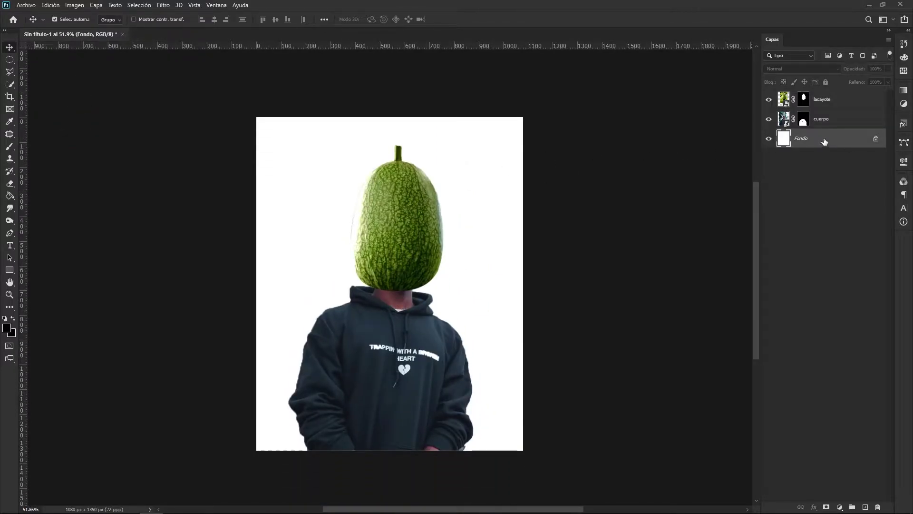
click(12, 197)
scroll(387, 331, up, 2)
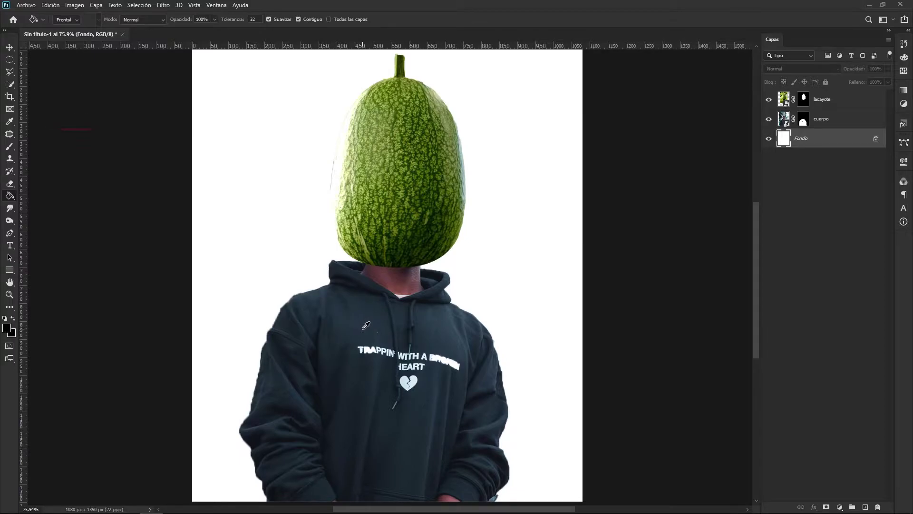
alt+click(364, 328)
click(6, 328)
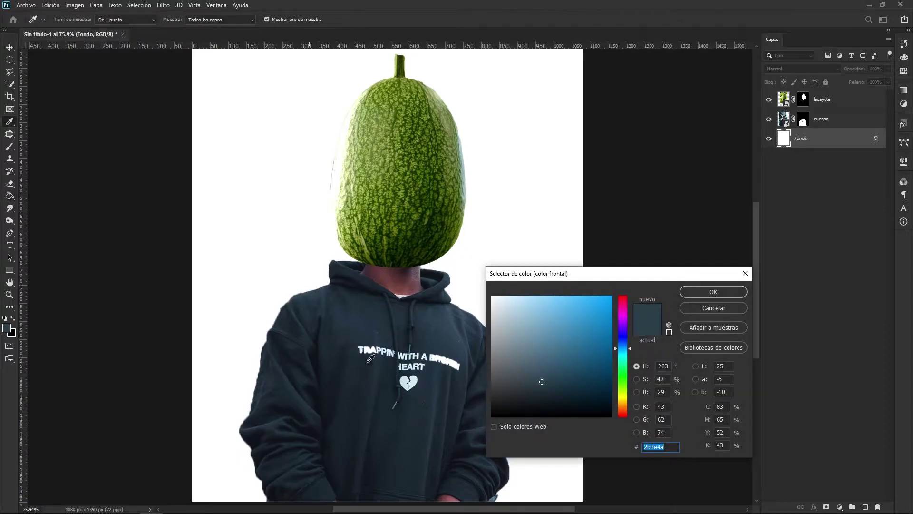
drag(543, 381, 582, 372)
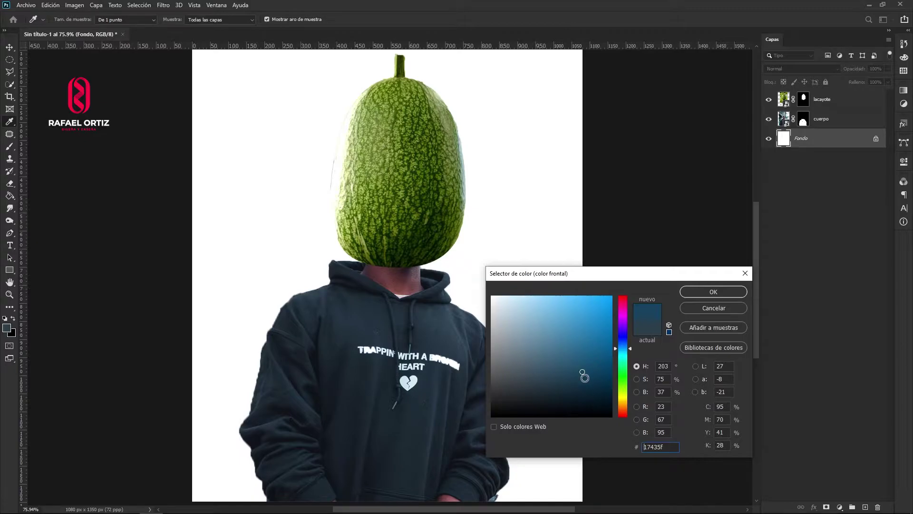
click(585, 372)
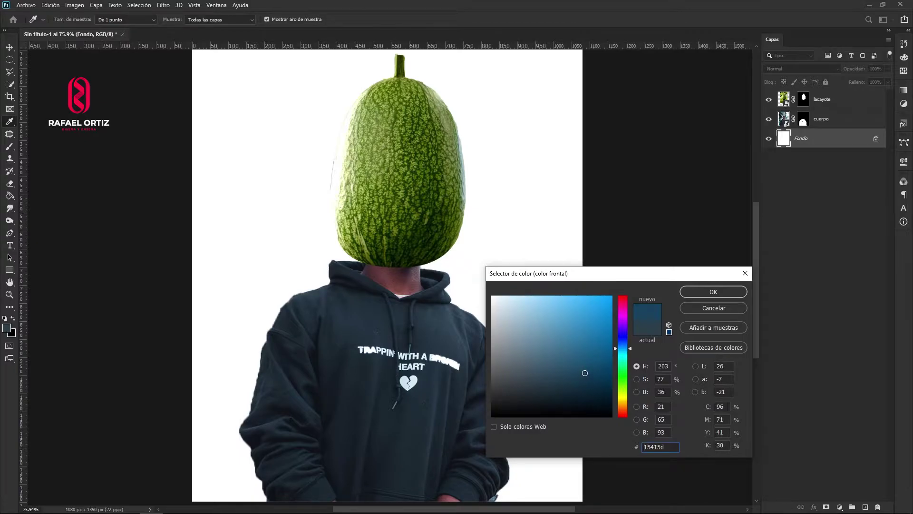
click(712, 292)
Step: Fill the Fondo layer with the dark blue foreground colour using the Paint Bucket
key(g)
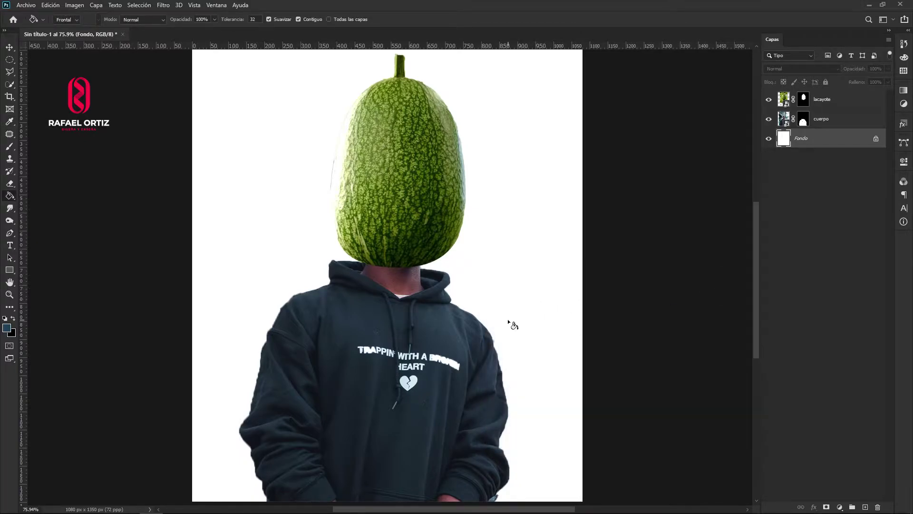
click(525, 269)
click(10, 47)
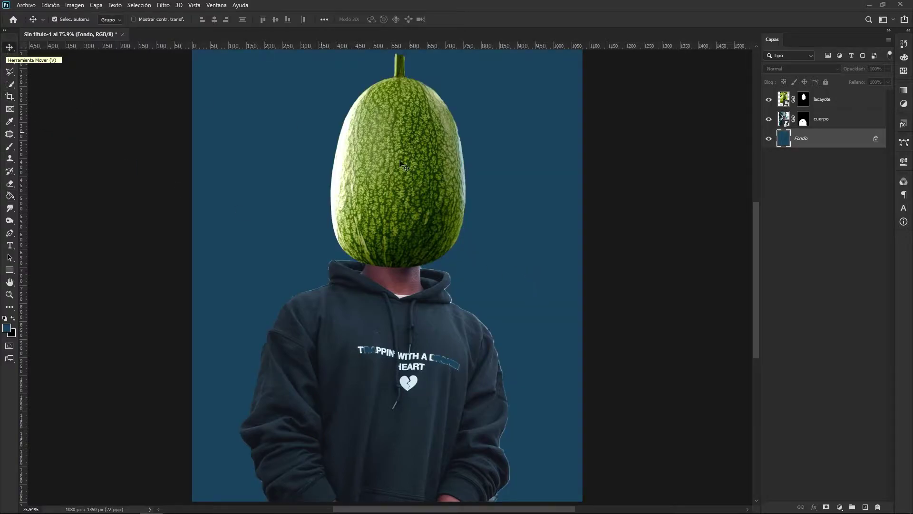
Step: Place the luna moon image directly above the Fondo layer, scaled to about 64% and positioned behind the gourd head
drag(912, 219, 351, 224)
drag(478, 262, 466, 170)
scroll(463, 181, down, 2)
scroll(463, 181, up, 1)
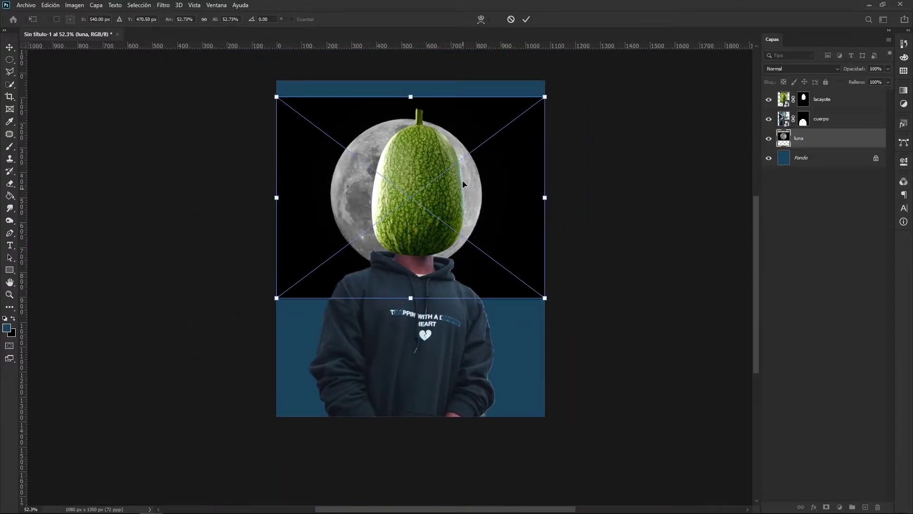
scroll(463, 183, up, 1)
scroll(464, 198, up, 1)
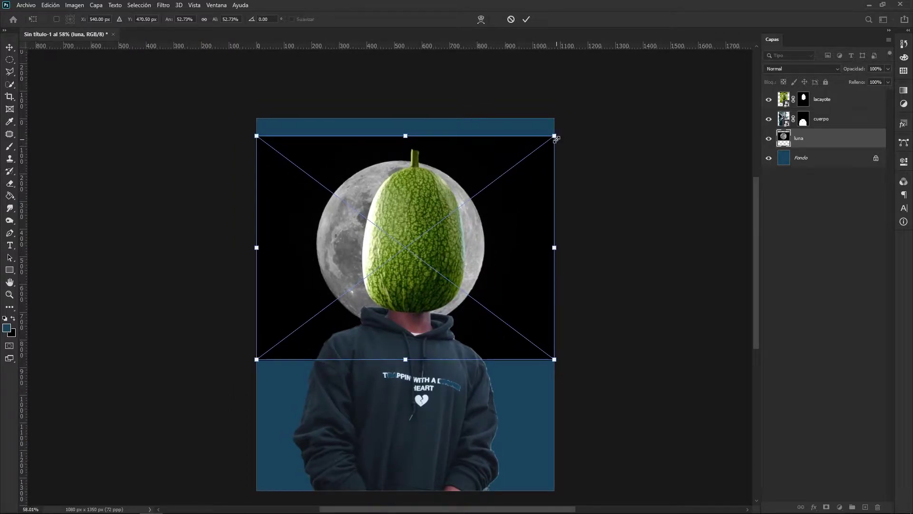
drag(555, 136, 586, 111)
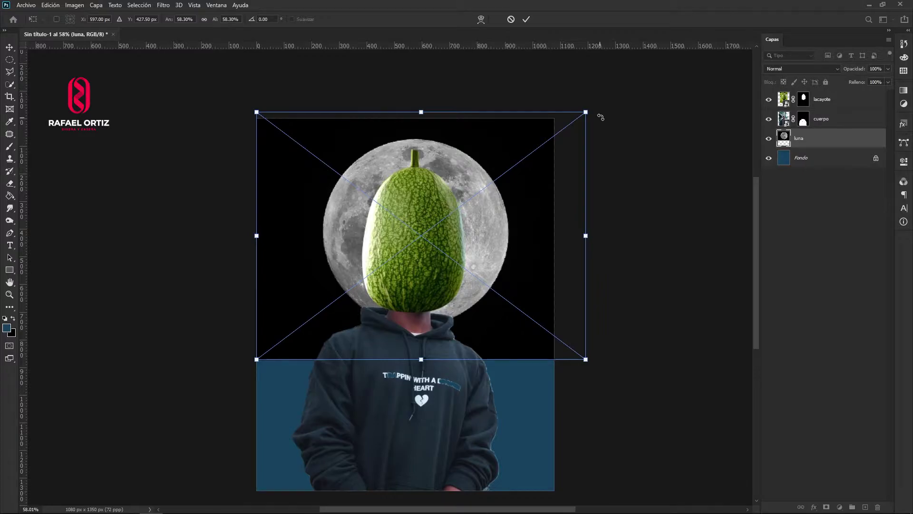
drag(588, 111, 613, 85)
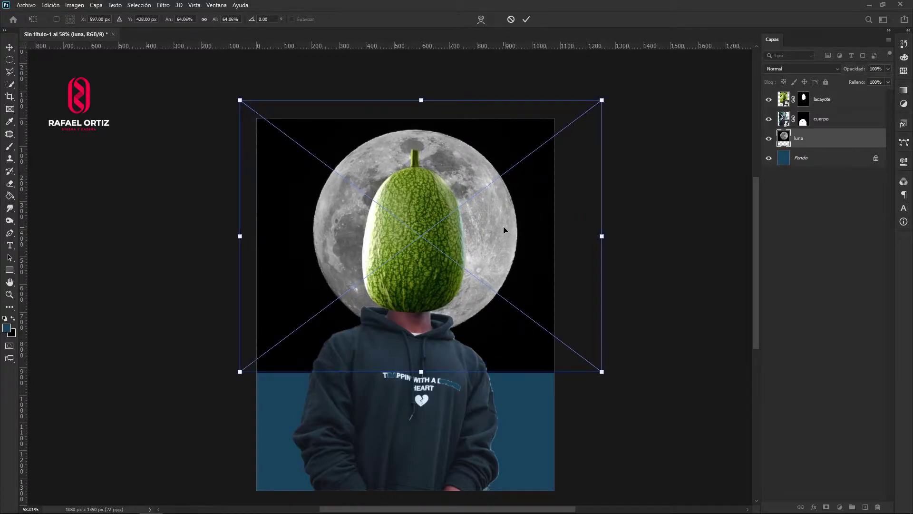
key(Return)
drag(509, 220, 498, 256)
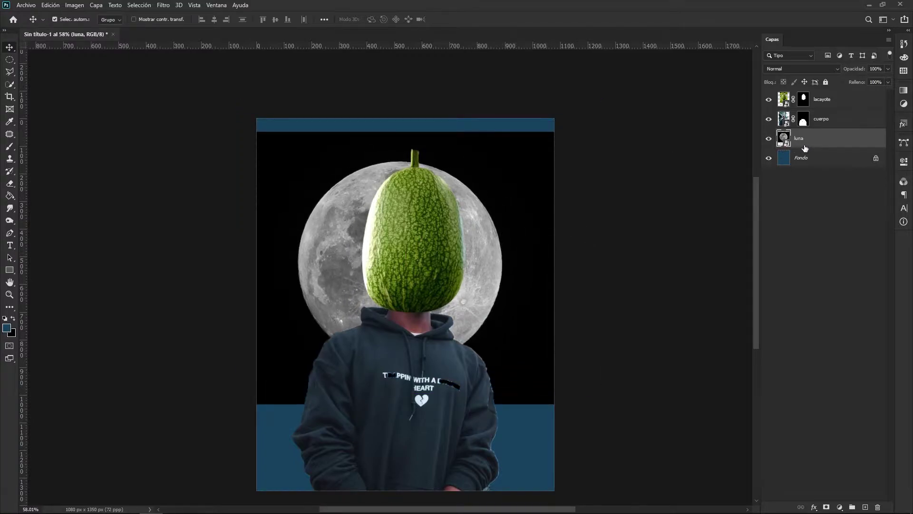
Step: Bring the luna layer to the top of the stack and mask it to the moon's disc with an elliptical selection
drag(818, 143, 815, 98)
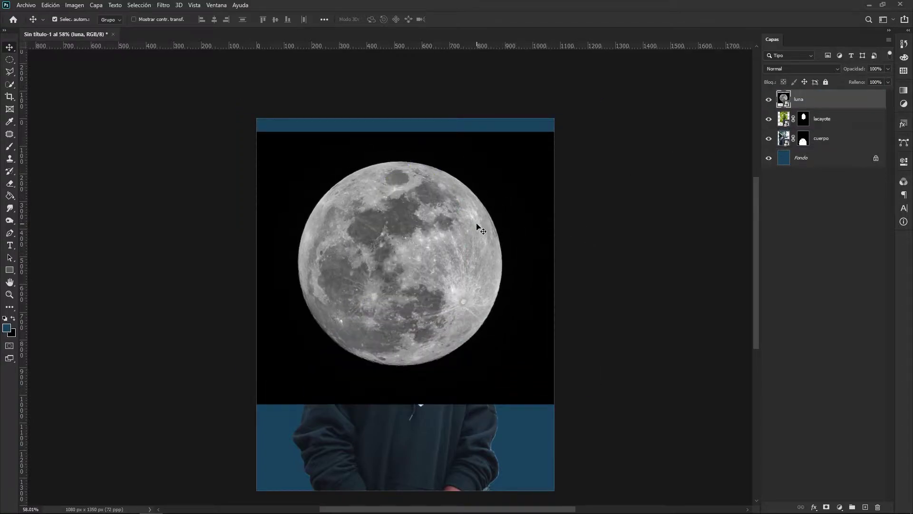
scroll(404, 286, up, 3)
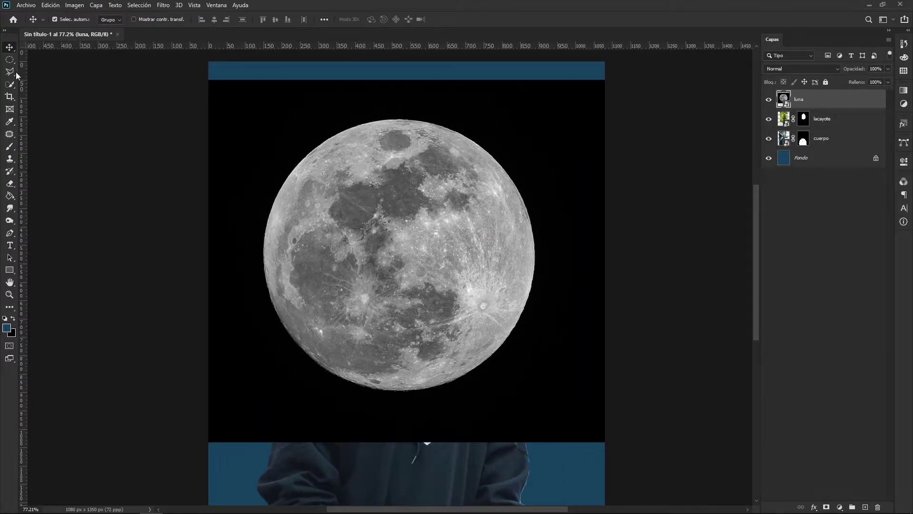
click(12, 61)
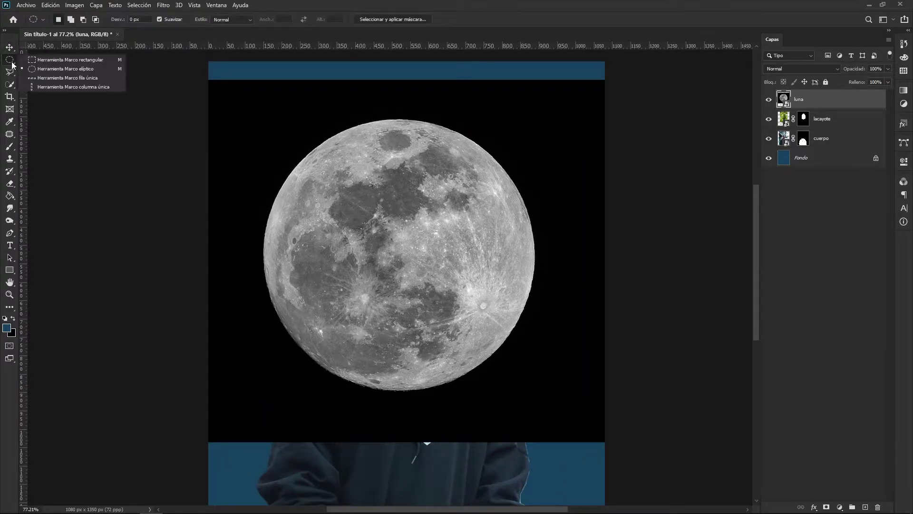
click(80, 70)
drag(293, 135, 533, 415)
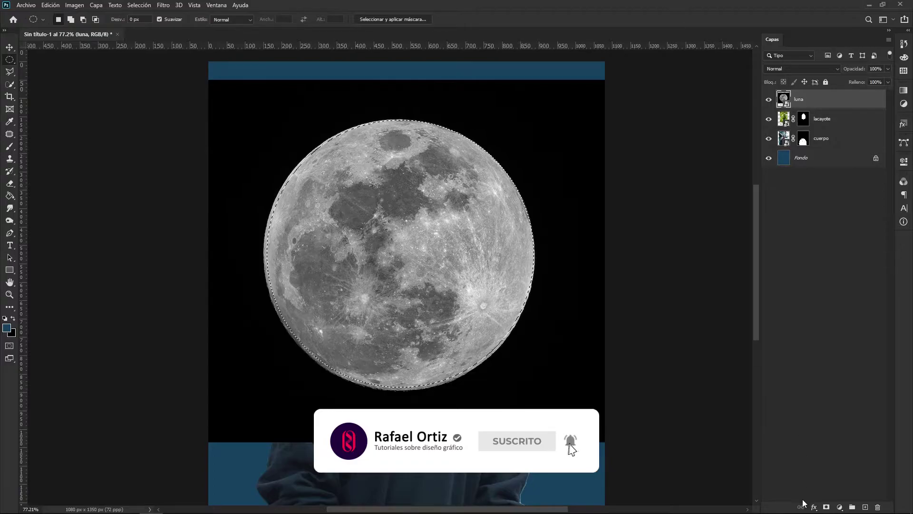
click(826, 507)
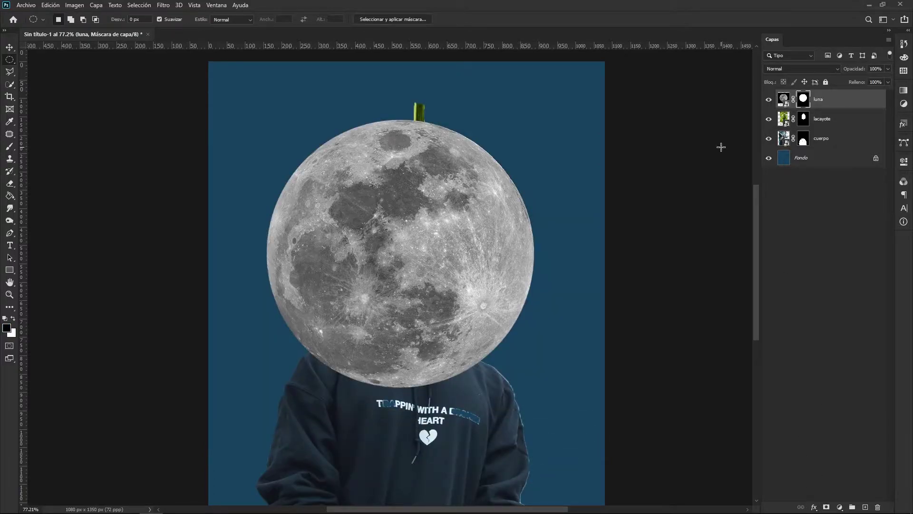
Step: Move the luna layer directly above Fondo and shift the moon slightly upward behind the gourd head
click(9, 47)
scroll(476, 121, down, 2)
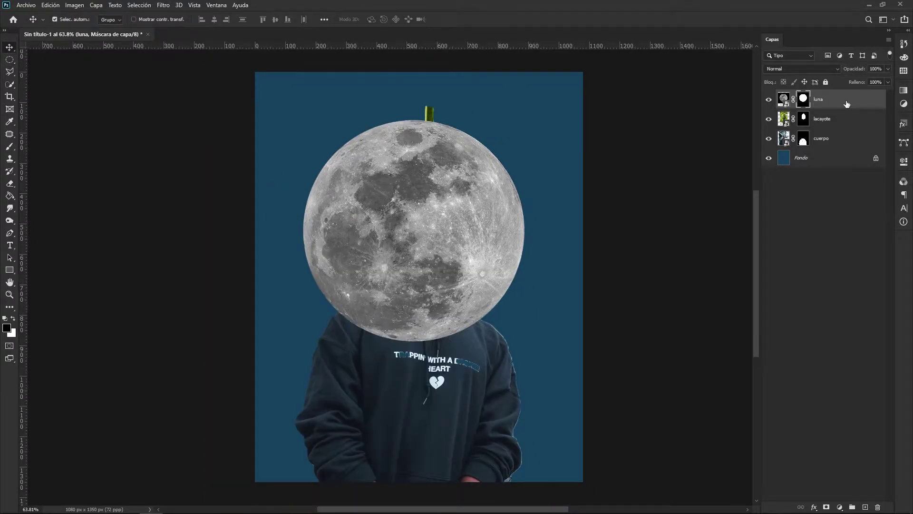
drag(846, 103, 822, 170)
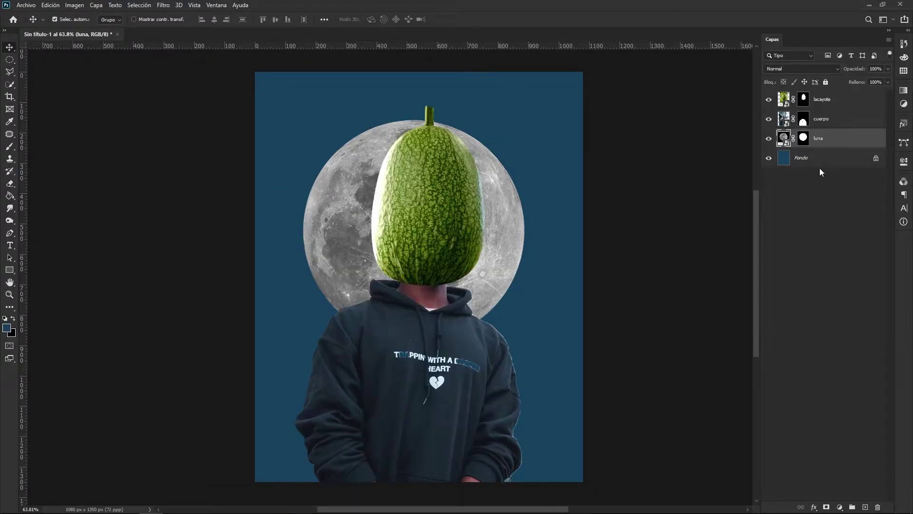
mouse_move(322, 225)
mouse_down()
mouse_move(334, 213)
mouse_move(327, 209)
mouse_up()
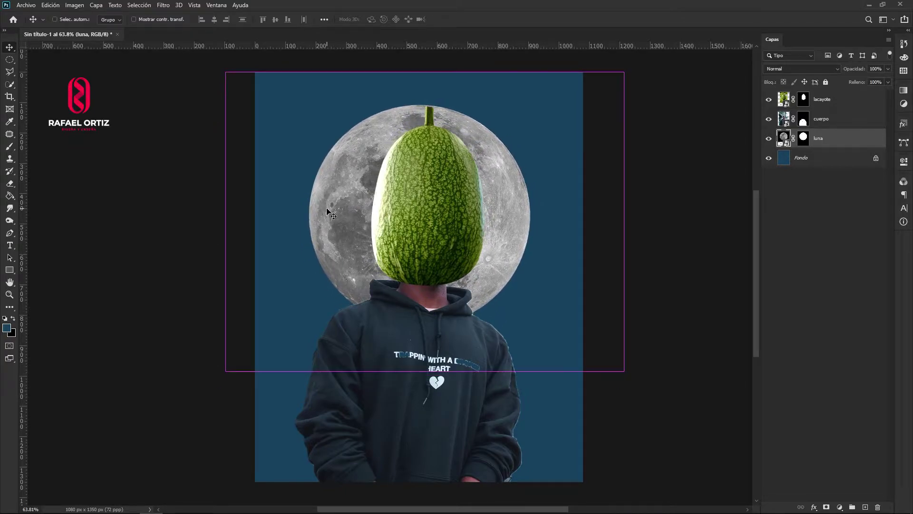
Step: Centre the moon horizontally on the canvas using a full-canvas selection, and deselect
key(ctrl+a)
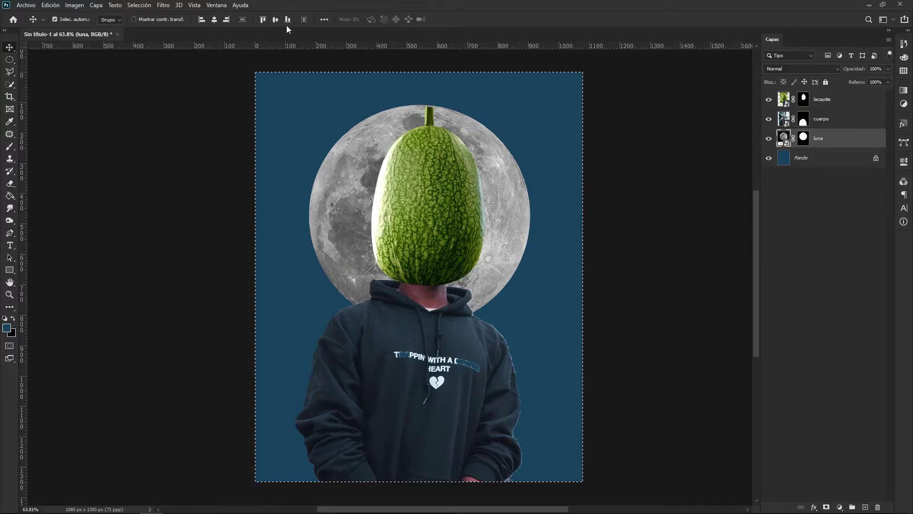
click(216, 19)
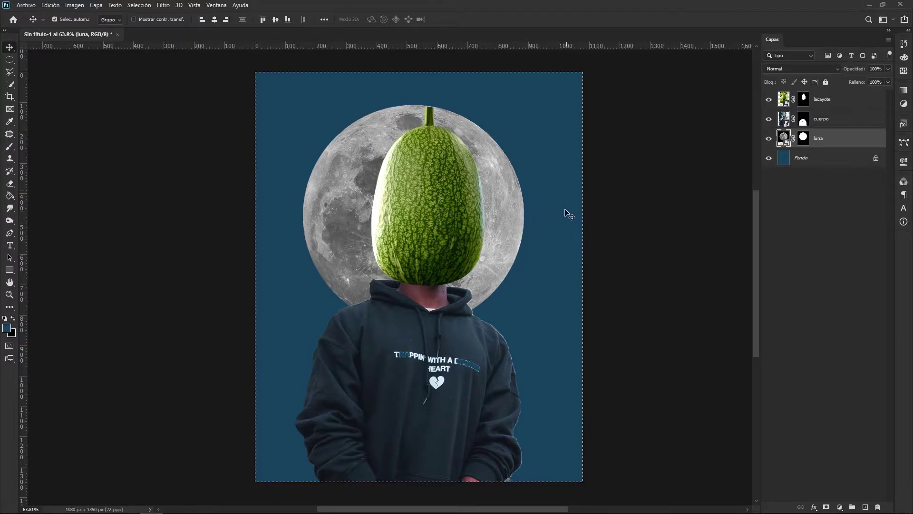
key(ctrl+d)
key(ctrl)
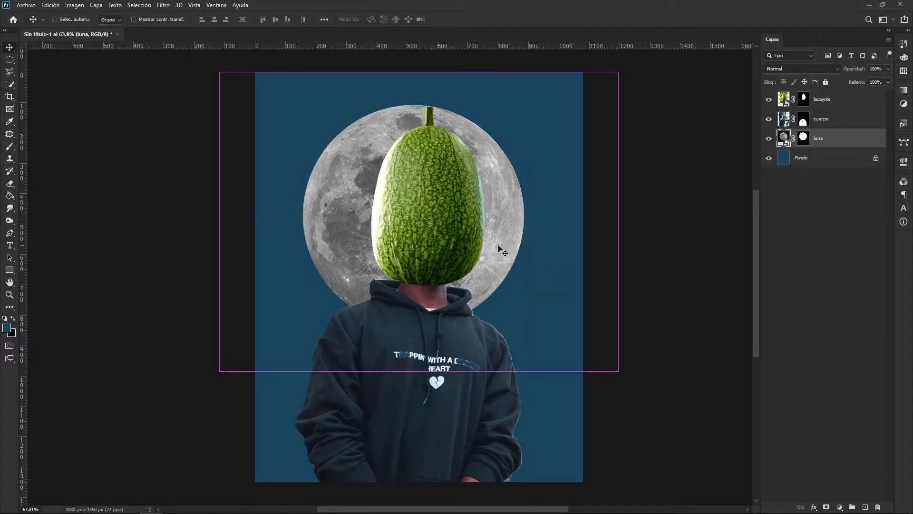
Step: Scale the moon up to about 108% around its centre
key(ctrl+t)
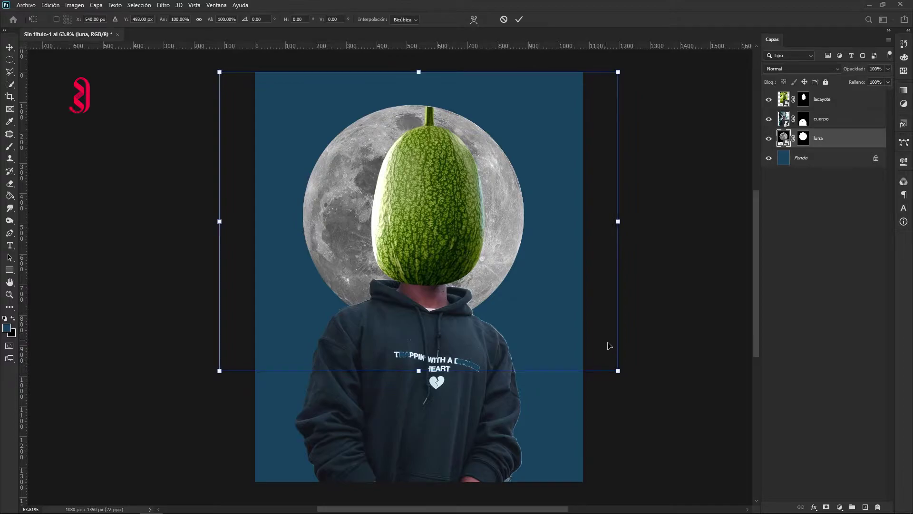
drag(618, 370, 634, 383)
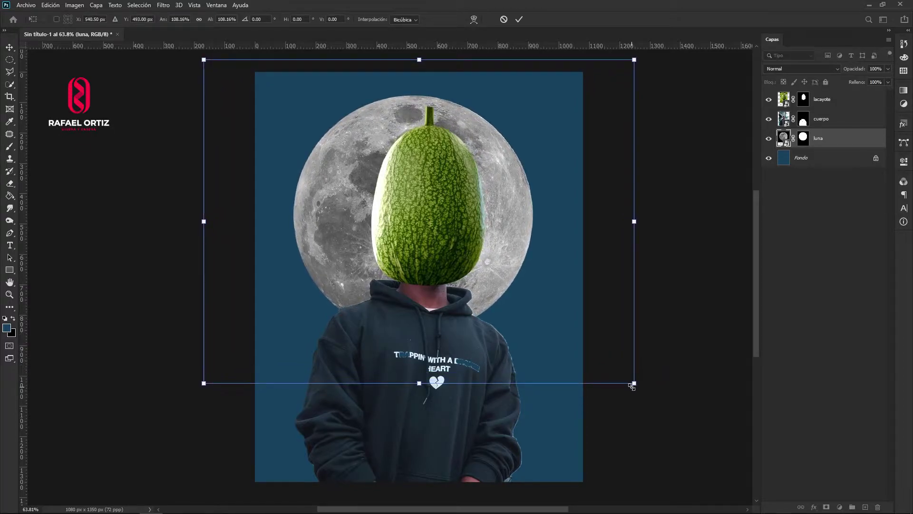
key(Return)
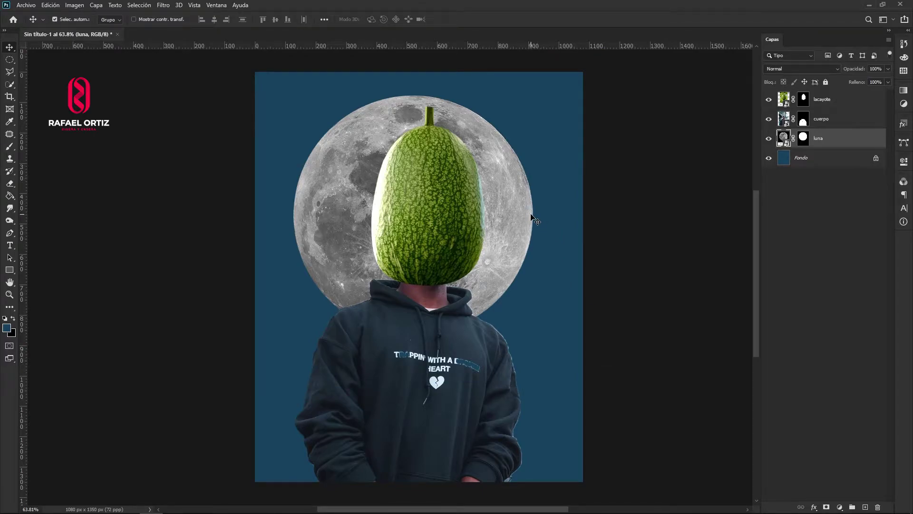
Step: Place the estrellas image directly above Fondo, rotated -90° and scaled to about 62% to cover the whole canvas
click(832, 157)
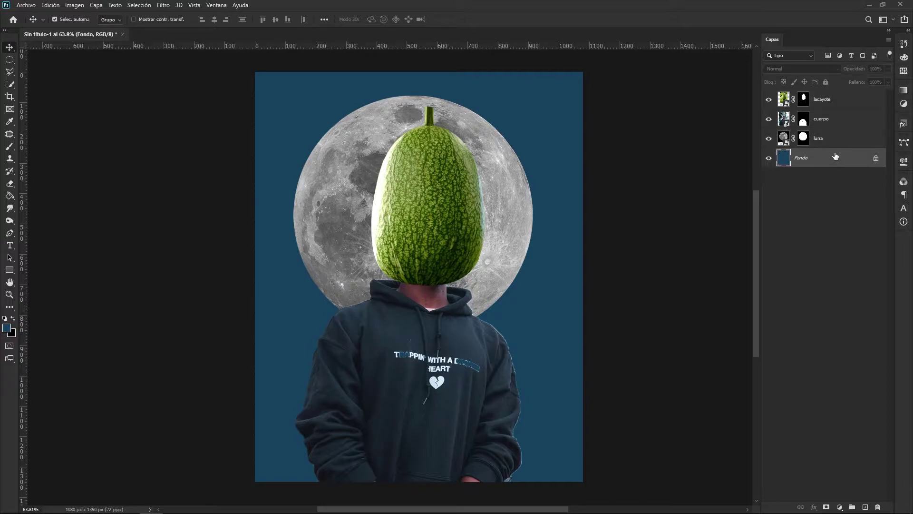
drag(912, 305, 481, 295)
drag(607, 385, 475, 194)
scroll(458, 217, down, 2)
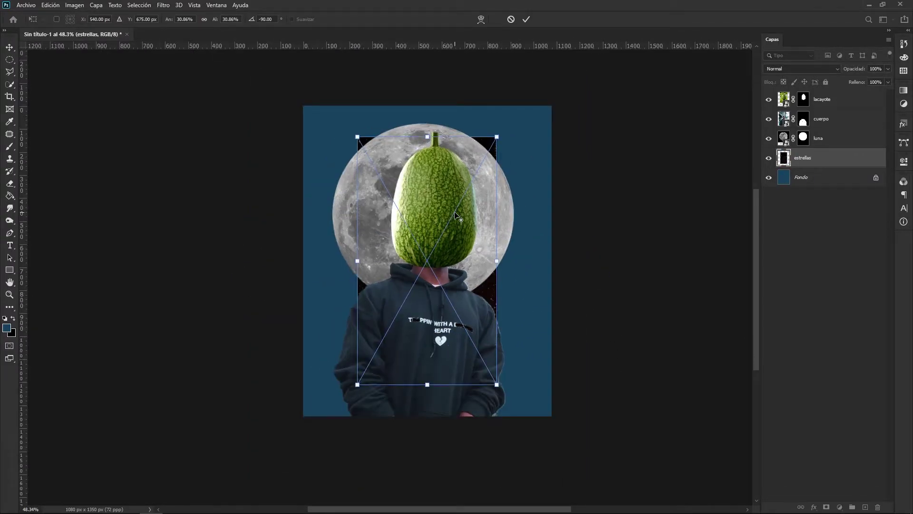
drag(497, 138, 639, 45)
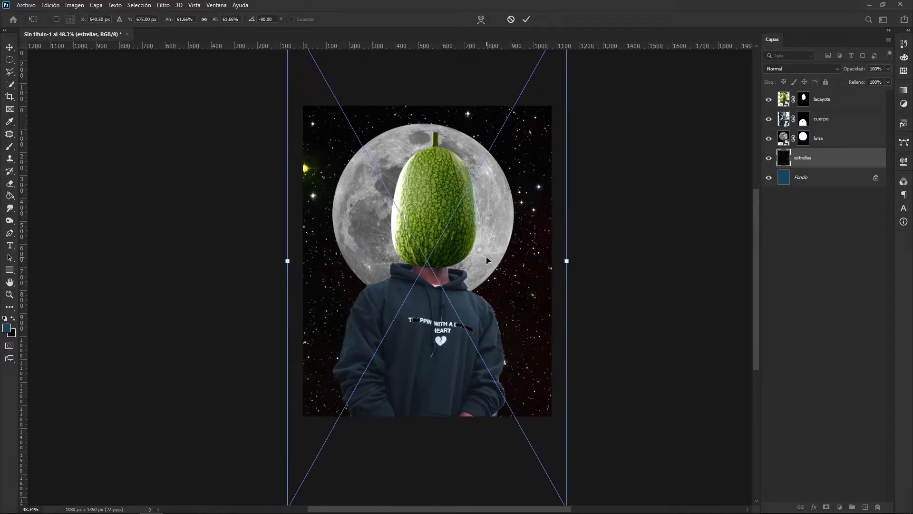
key(Return)
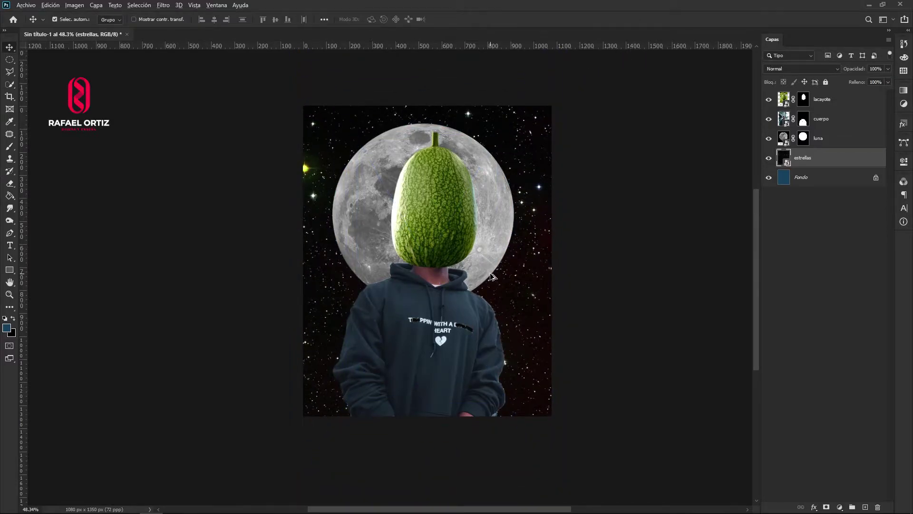
Step: Set the estrellas layer's blend mode to Trama and deselect the layer
scroll(491, 274, up, 2)
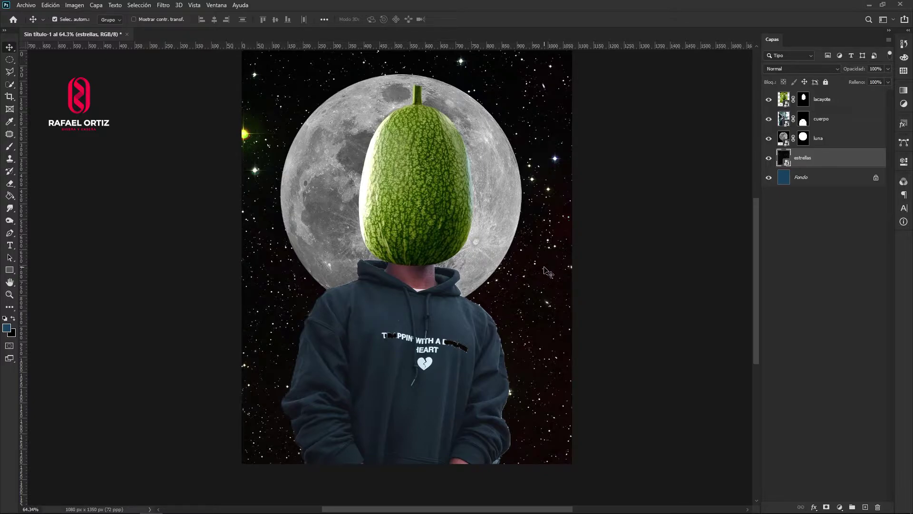
click(789, 70)
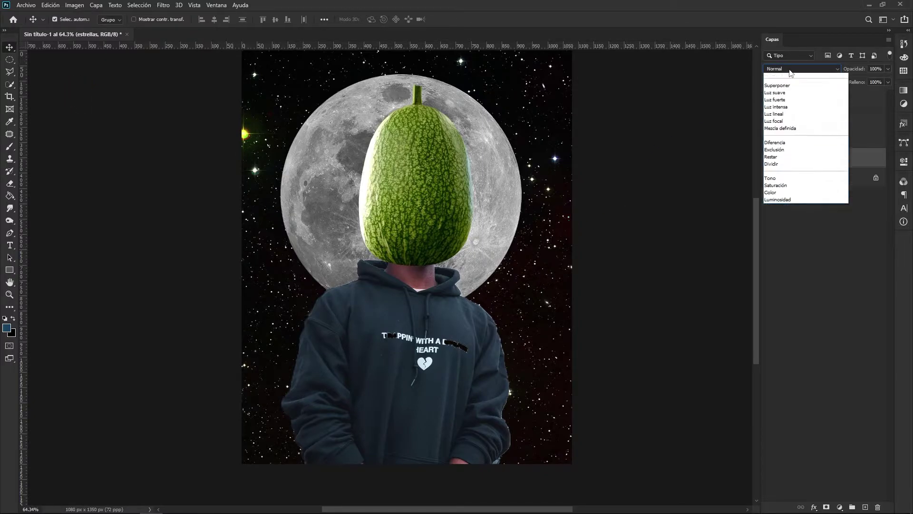
click(781, 149)
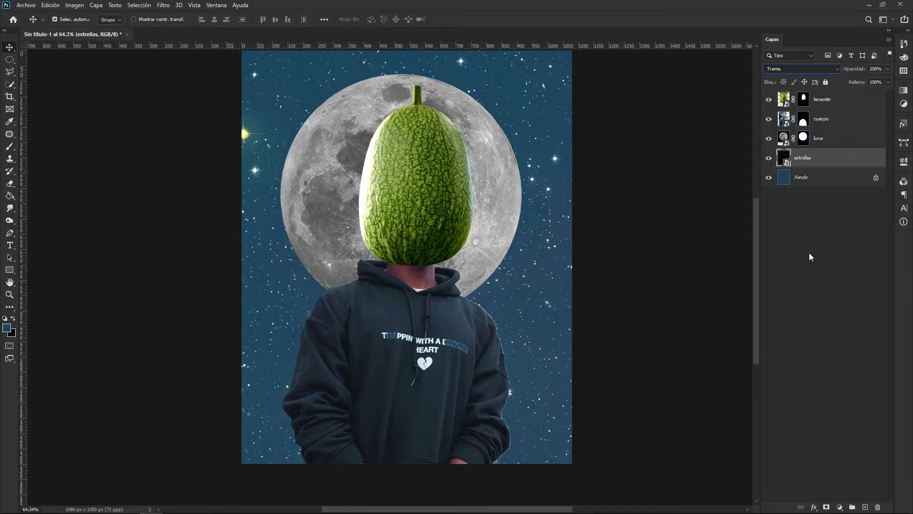
click(809, 253)
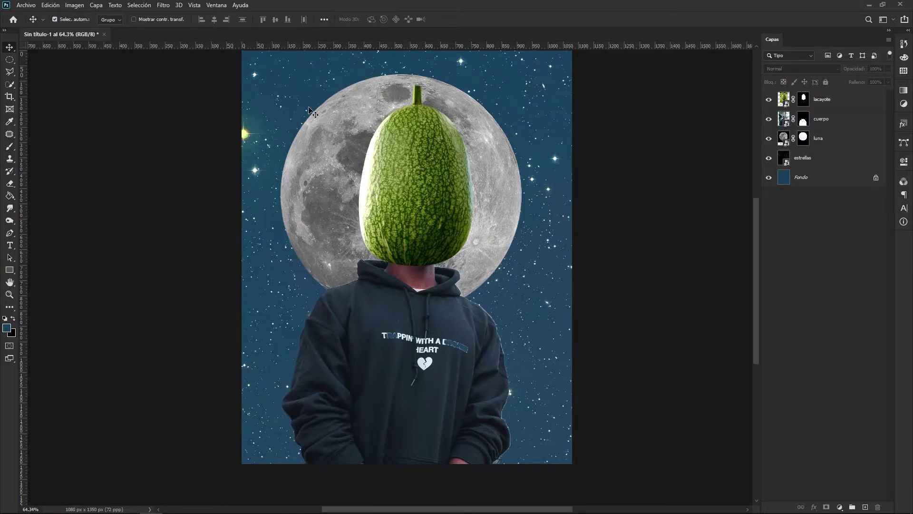
Step: Hide the estrellas layer with a black mask and prepare a large soft brush with white as the foreground colour
click(826, 160)
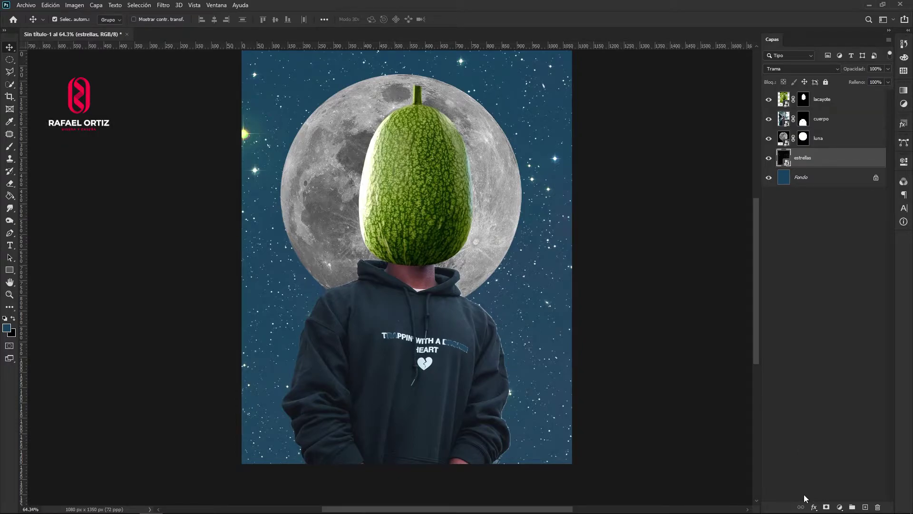
alt+click(827, 505)
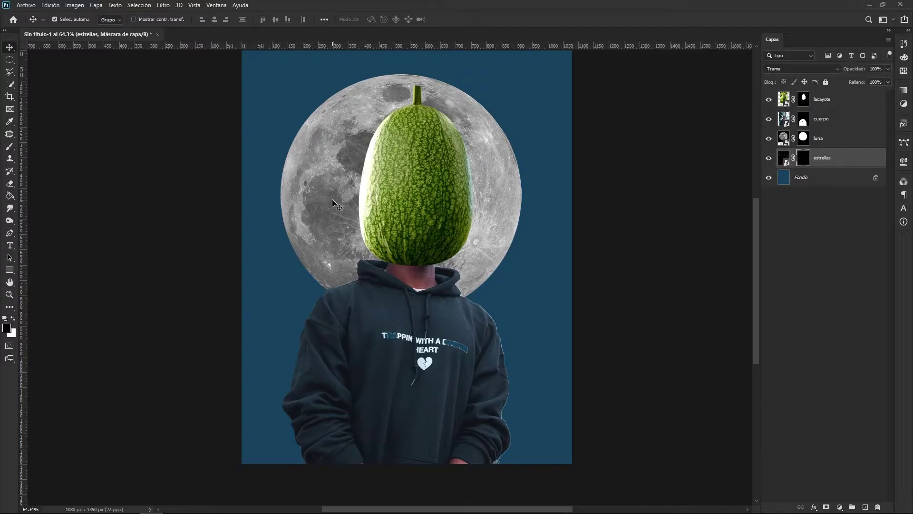
key(b)
mouse_move(294, 233)
mouse_down()
mouse_move(376, 243)
mouse_move(381, 286)
mouse_move(367, 204)
mouse_move(371, 107)
mouse_move(383, 224)
mouse_move(383, 170)
mouse_up()
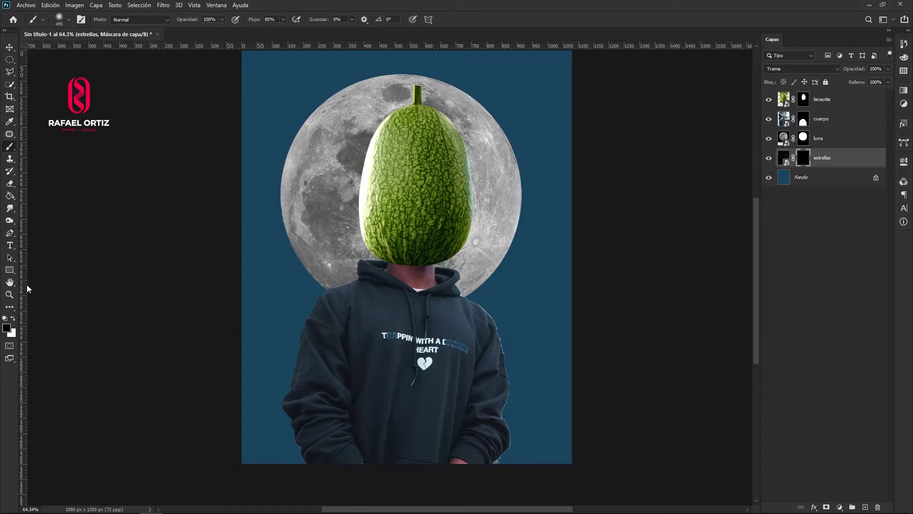
click(15, 319)
drag(423, 237, 484, 245)
scroll(411, 190, up, 2)
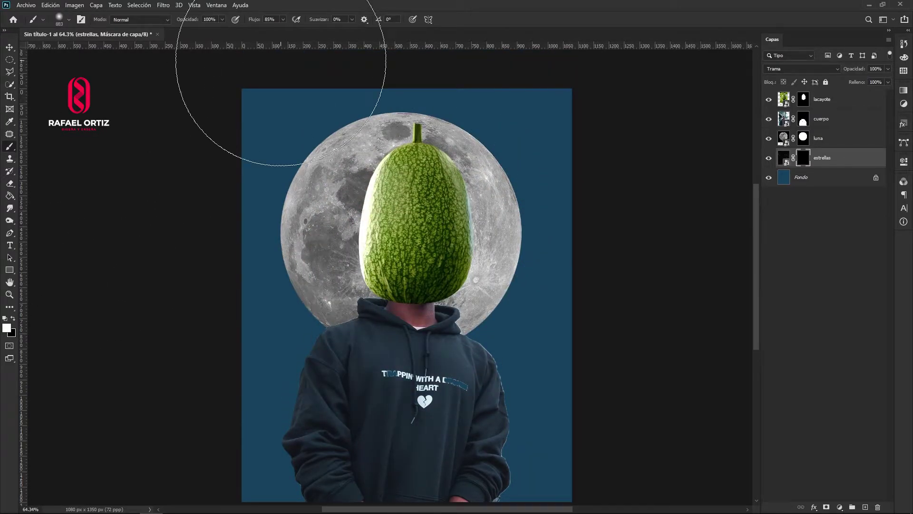
Step: Set the brush flow to 20% and paint white on the estrellas mask to softly reveal the stars around the moon
click(283, 19)
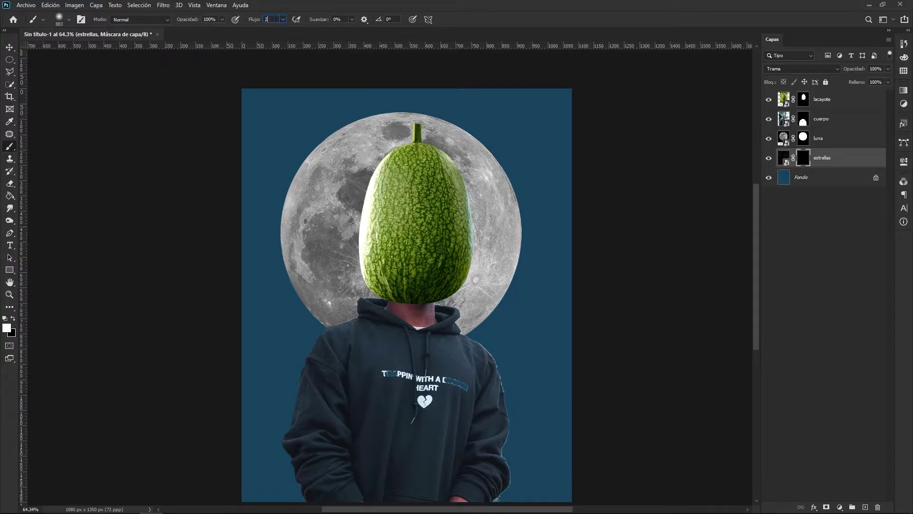
key(v)
key(b)
mouse_move(399, 240)
mouse_down()
mouse_move(405, 230)
mouse_move(378, 233)
mouse_move(410, 285)
mouse_move(426, 242)
mouse_up()
mouse_move(426, 243)
mouse_down()
mouse_move(401, 278)
mouse_move(367, 271)
mouse_move(420, 294)
mouse_move(436, 265)
mouse_move(369, 214)
mouse_move(447, 213)
mouse_move(426, 292)
mouse_up()
drag(399, 258, 388, 259)
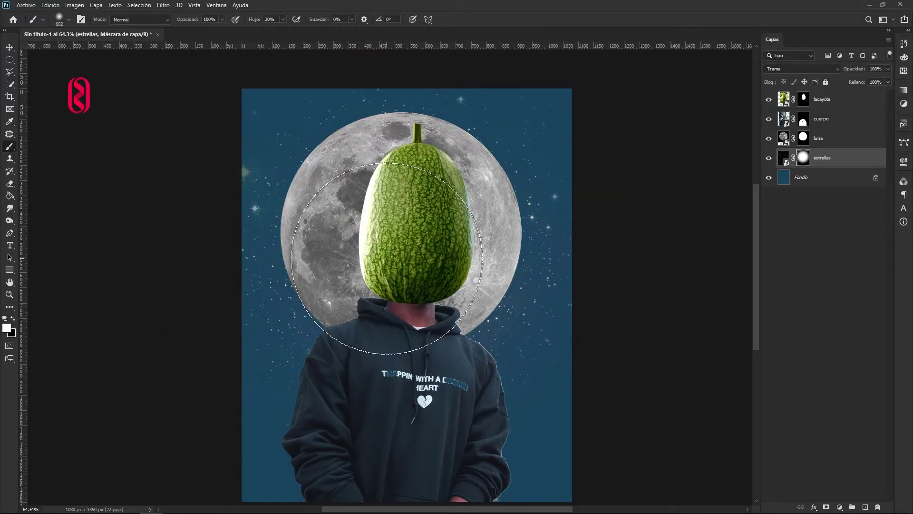
click(9, 49)
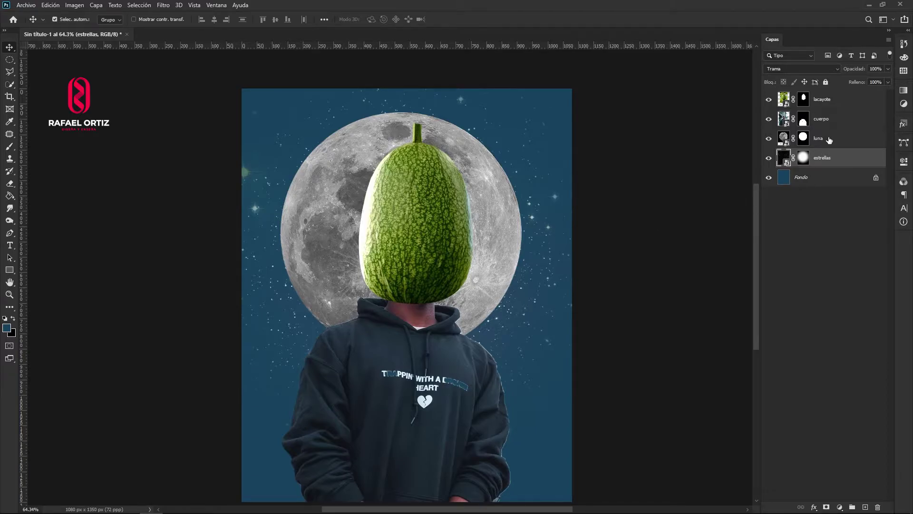
Step: Place the nube2 cloud image above the luna layer, enlarged and positioned over the moon's left side
click(829, 139)
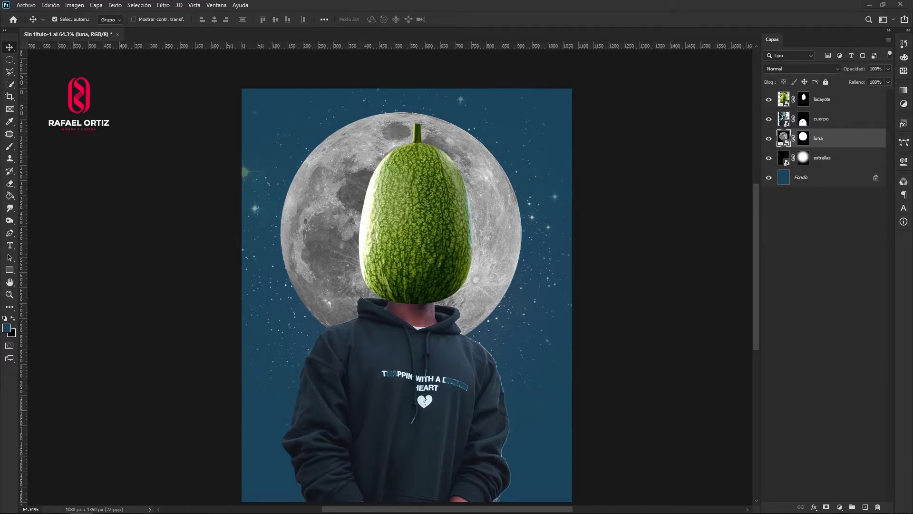
drag(885, 308, 365, 250)
drag(475, 251, 524, 219)
drag(430, 313, 353, 274)
key(Return)
Step: Place the nube3 cloud image above nube2, enlarged and positioned to the right of the neck
drag(885, 307, 412, 288)
drag(479, 231, 518, 182)
drag(411, 285, 482, 304)
key(Return)
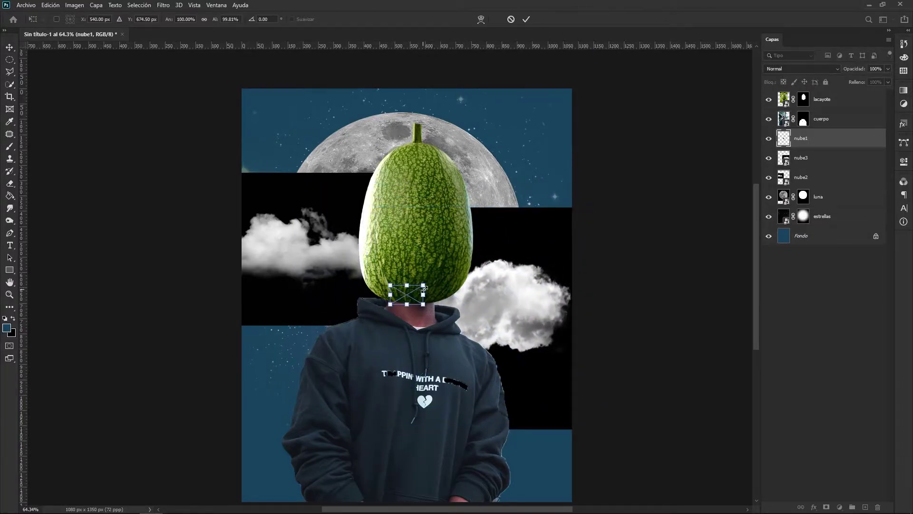
Step: Enlarge the placed nube1 cloud and position it behind the figure's left-hand shoulder in the picture
drag(423, 285, 532, 243)
drag(461, 281, 397, 349)
key(Return)
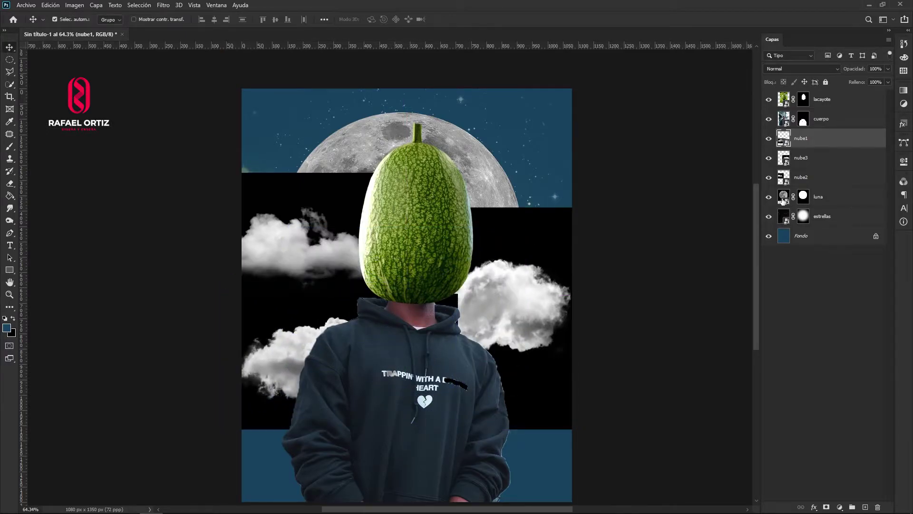
Step: Set the blend mode of nube1, nube2 and nube3 to Trama and shift the nube3 cloud to the canvas's right edge
shift+click(823, 178)
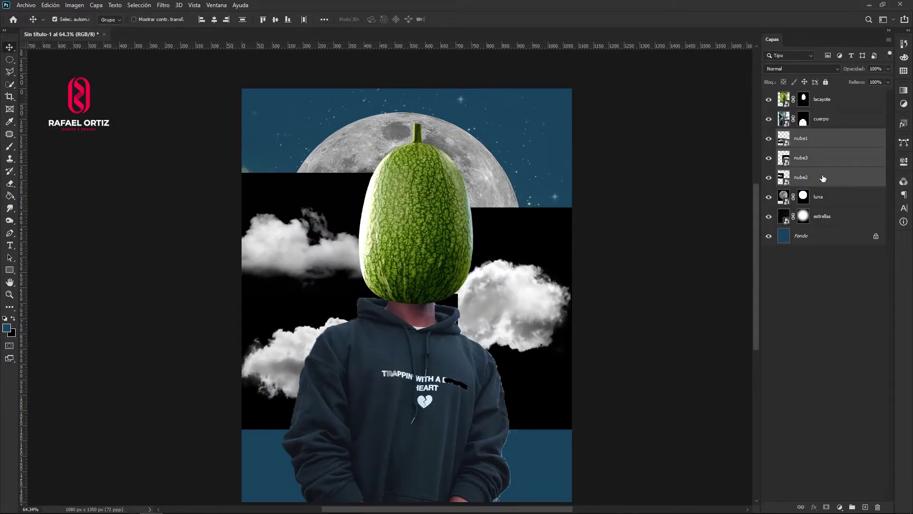
click(787, 67)
click(775, 149)
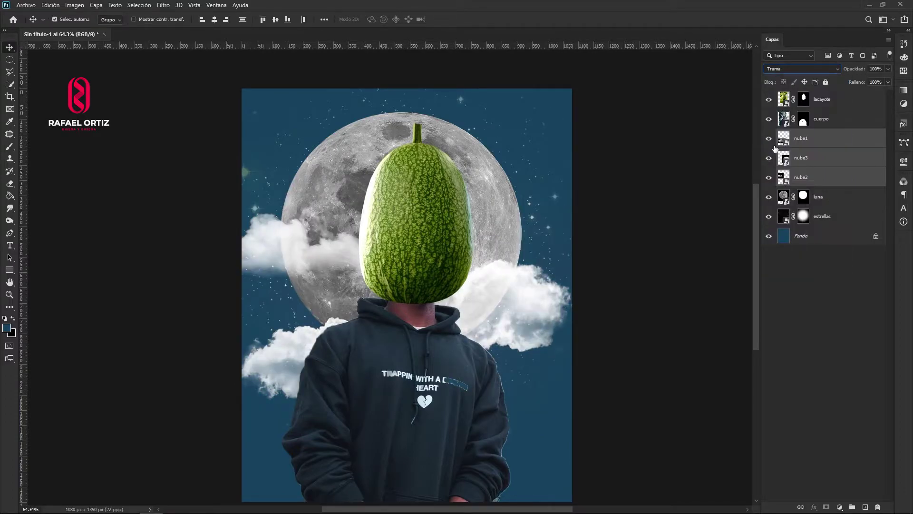
click(806, 325)
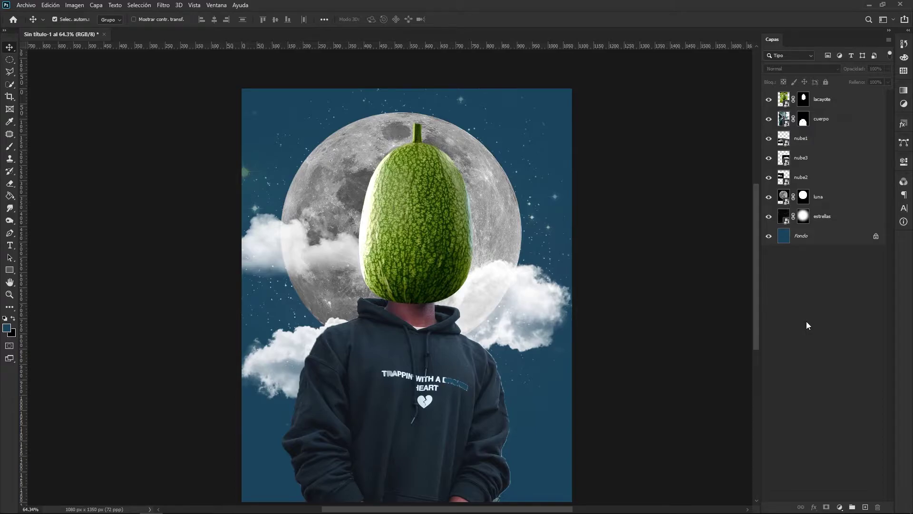
drag(535, 302, 578, 313)
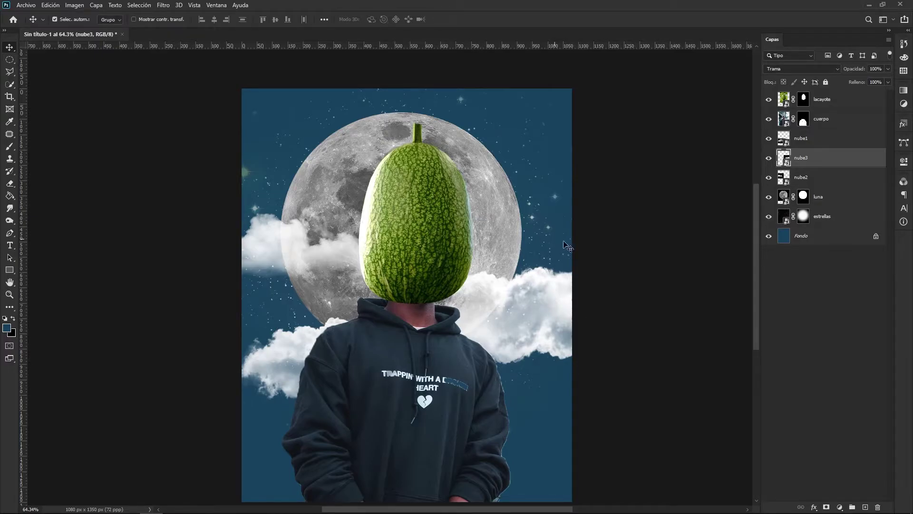
Step: Place the cara face image above the lacayote layer, scaled to about 23% and positioned on the front of the gourd
click(358, 232)
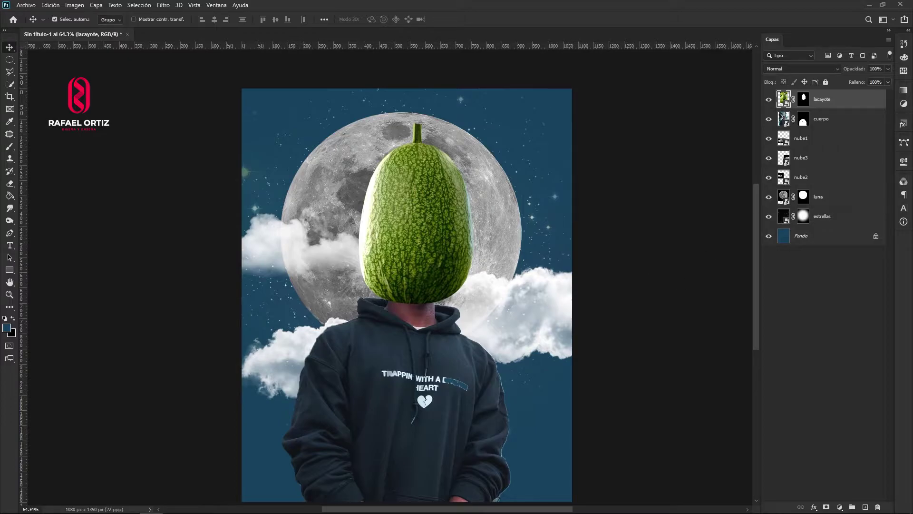
drag(536, 196, 407, 210)
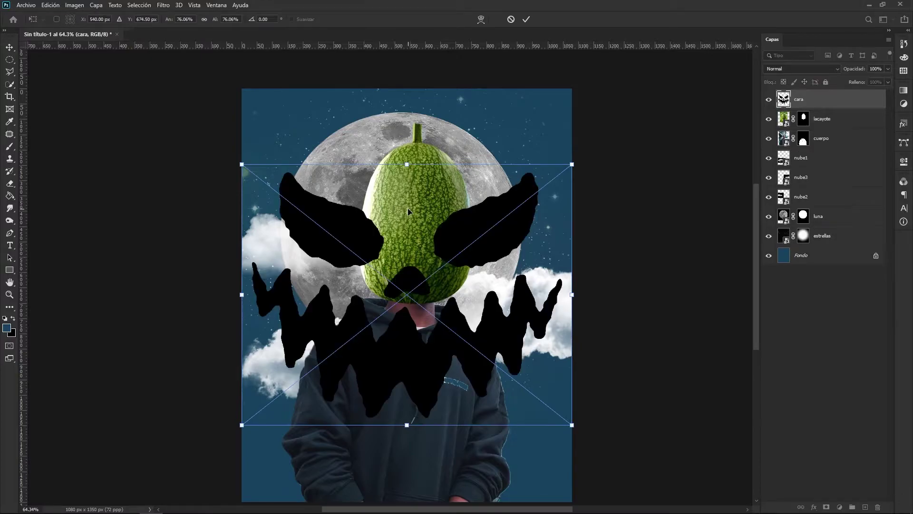
drag(573, 165, 456, 255)
drag(411, 316, 422, 250)
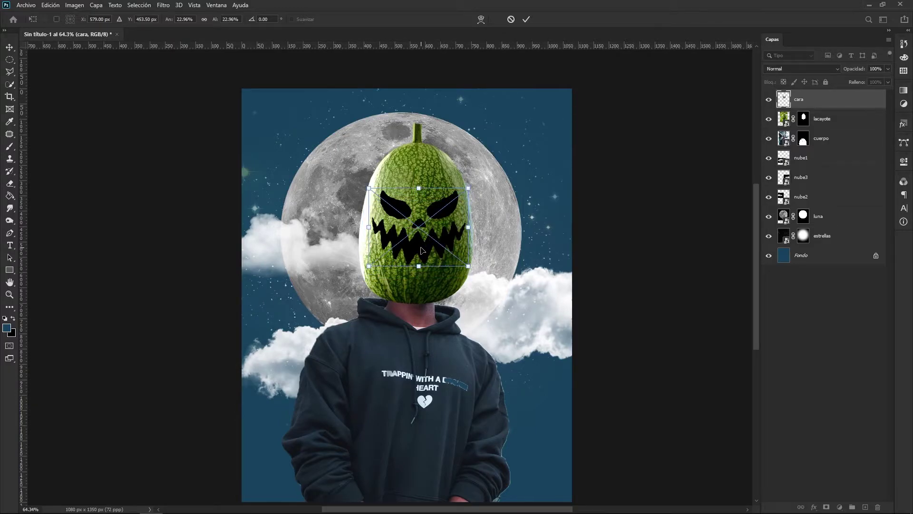
key(Return)
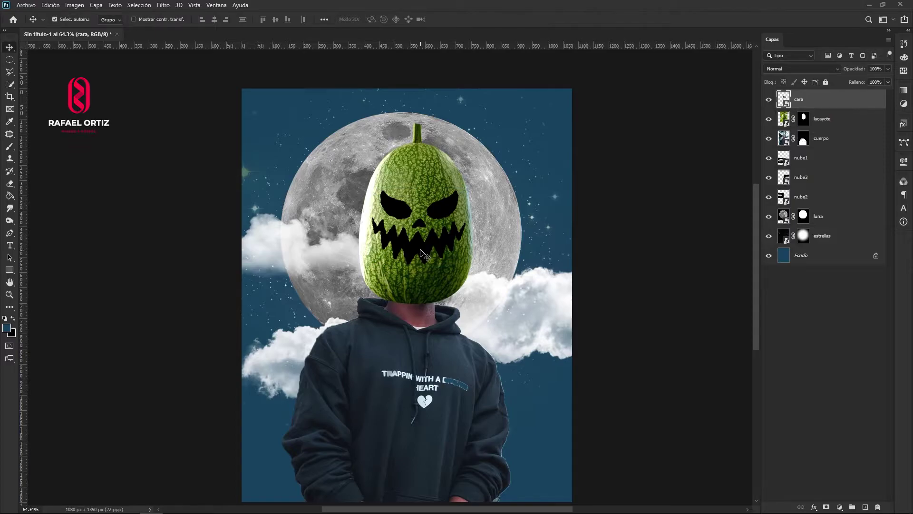
Step: Fine-tune the cara face's vertical position on the gourd, nudging it slightly lower
drag(423, 253, 420, 254)
key(shift+Down)
key(shift+Down)
key(Up)
key(Up)
key(Up)
key(Up)
key(Up)
key(Up)
key(Up)
key(Up)
key(Up)
key(Up)
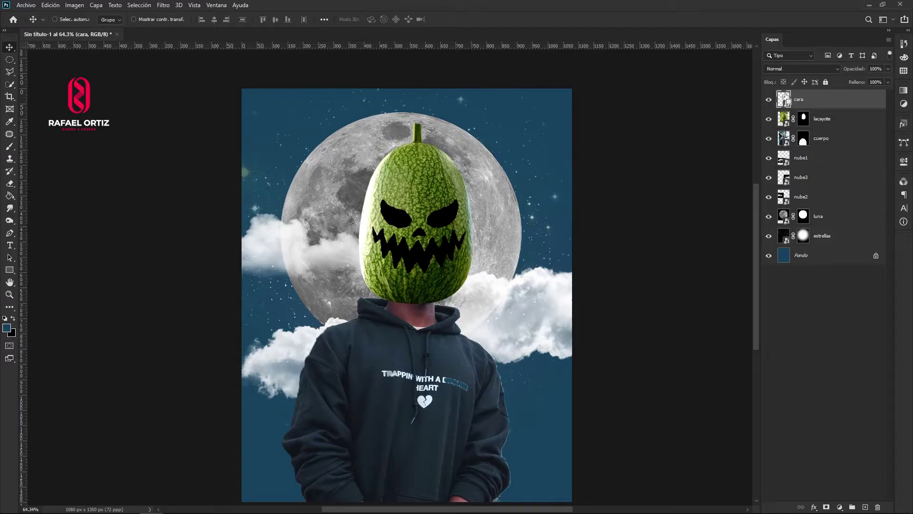
Step: Load the cara layer's face outline as a selection and hide the cara layer
ctrl+click(784, 98)
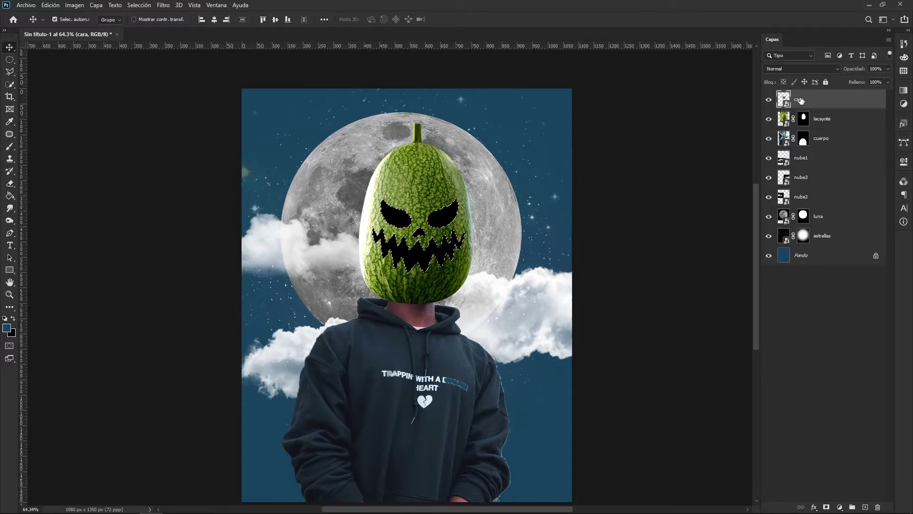
click(769, 104)
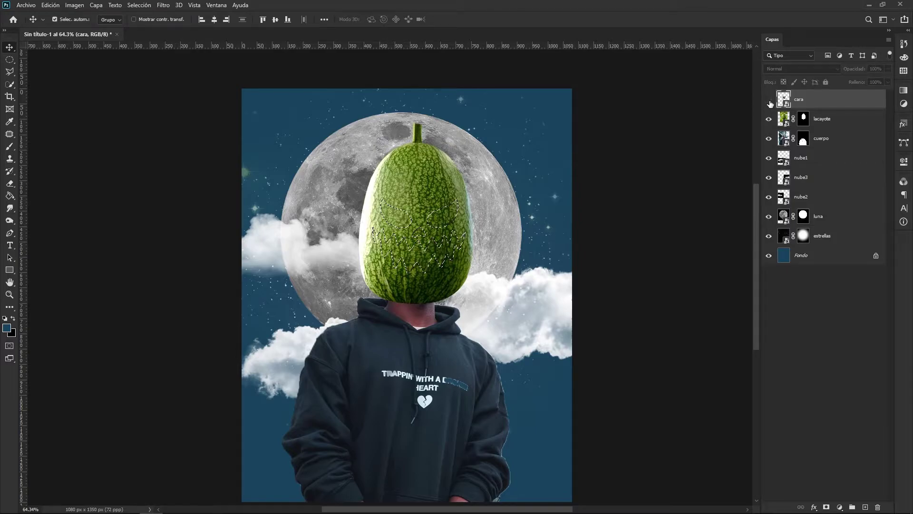
click(769, 120)
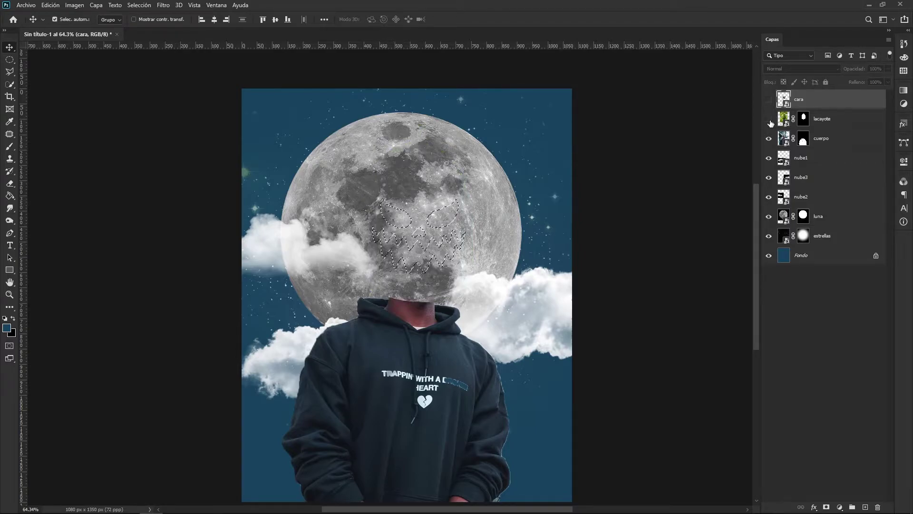
click(769, 120)
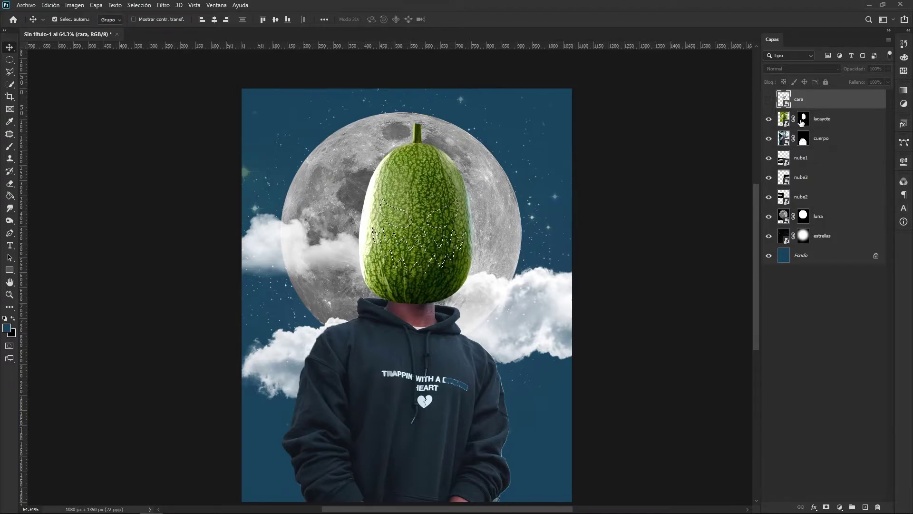
Step: Fill the face selection with black on the lacayote layer's mask to cut out the eyes, nose and mouth, and deselect
click(803, 119)
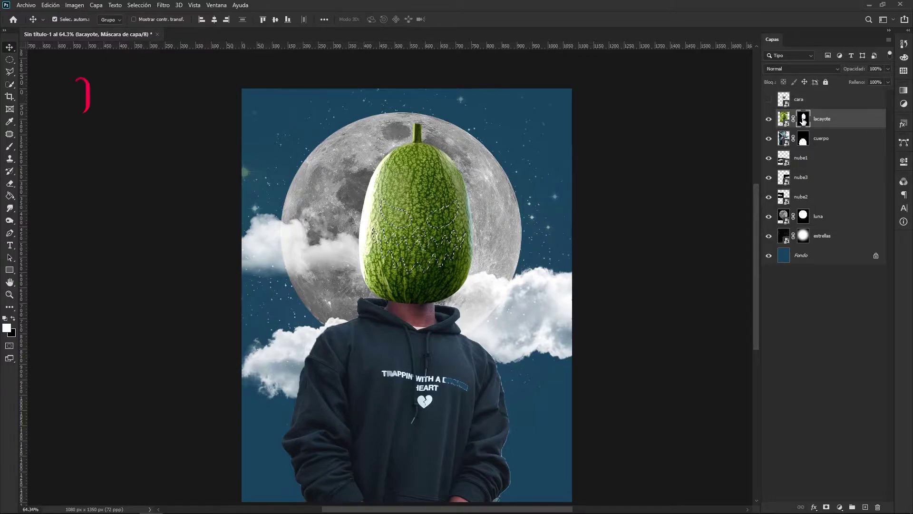
click(9, 195)
click(14, 318)
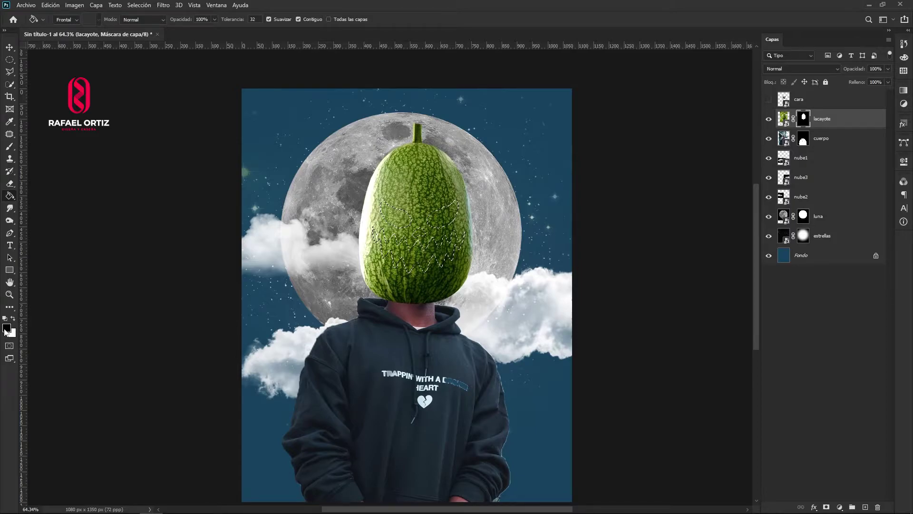
scroll(449, 223, up, 3)
click(438, 210)
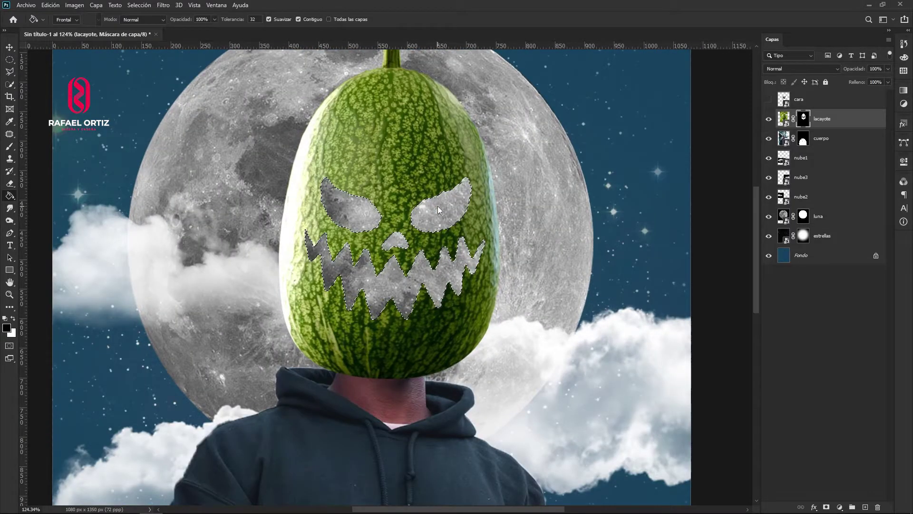
key(ctrl+d)
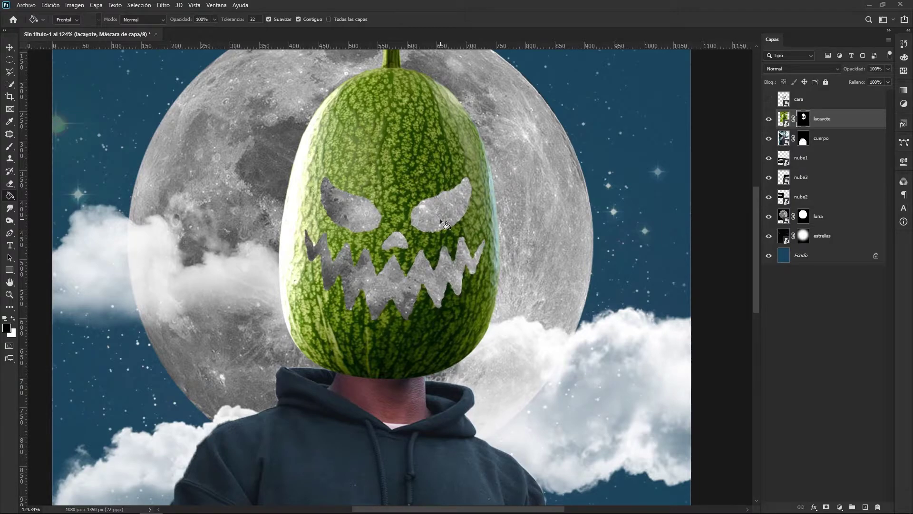
Step: Move the gourd around the canvas to check its cut-out face, and undo the moves
click(9, 48)
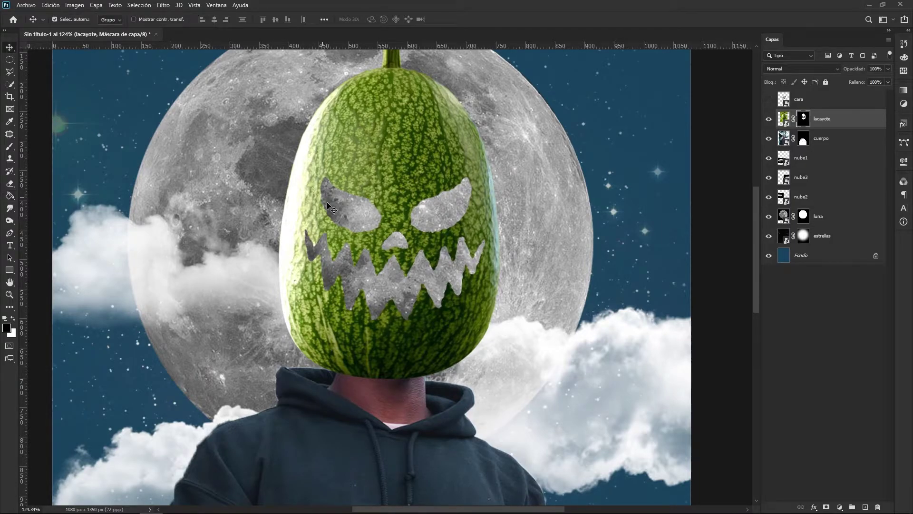
scroll(356, 231, down, 1)
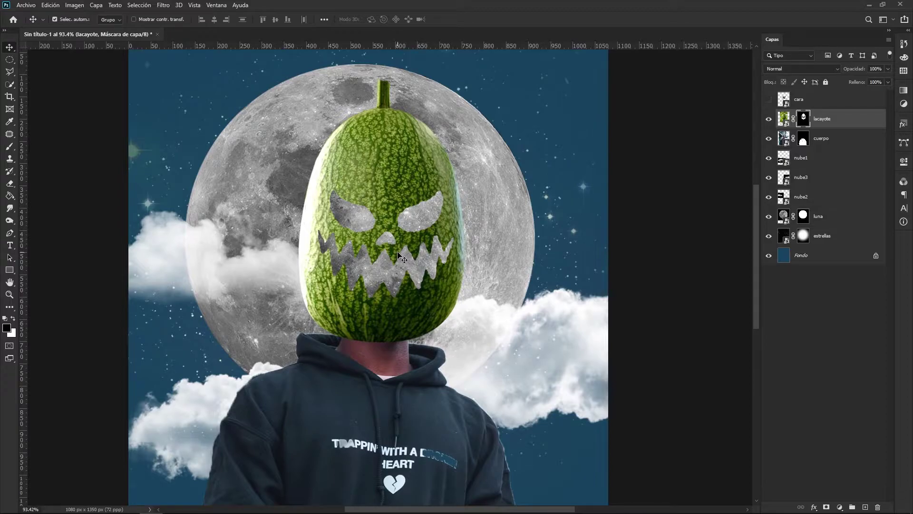
scroll(400, 257, up, 1)
scroll(399, 255, up, 2)
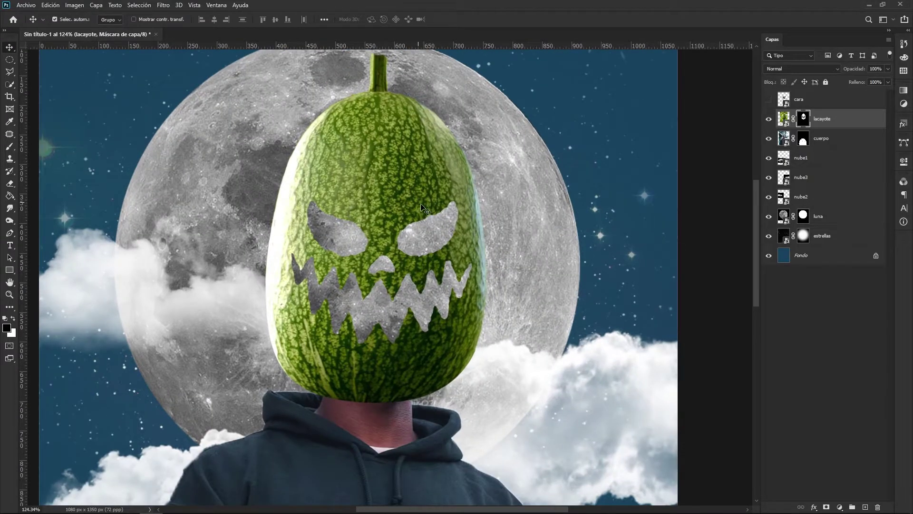
drag(424, 195, 199, 112)
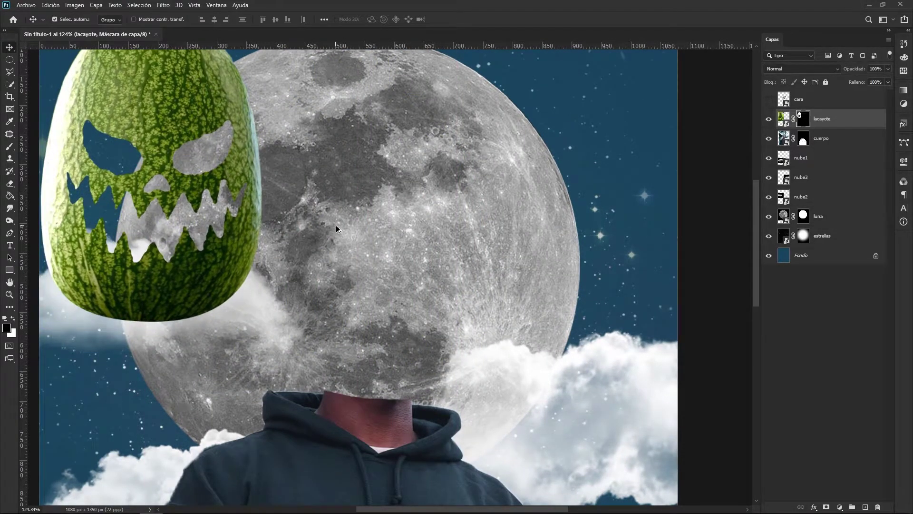
scroll(338, 231, down, 4)
key(ctrl+z)
drag(294, 205, 455, 170)
key(ctrl+z)
scroll(356, 267, up, 3)
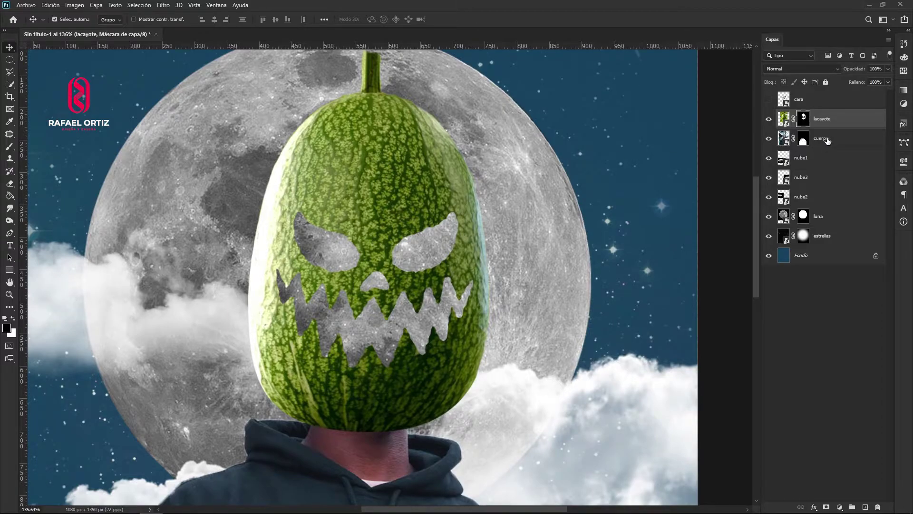
Step: Add a new empty layer between the lacayote and cuerpo layers
click(769, 119)
click(768, 119)
click(830, 139)
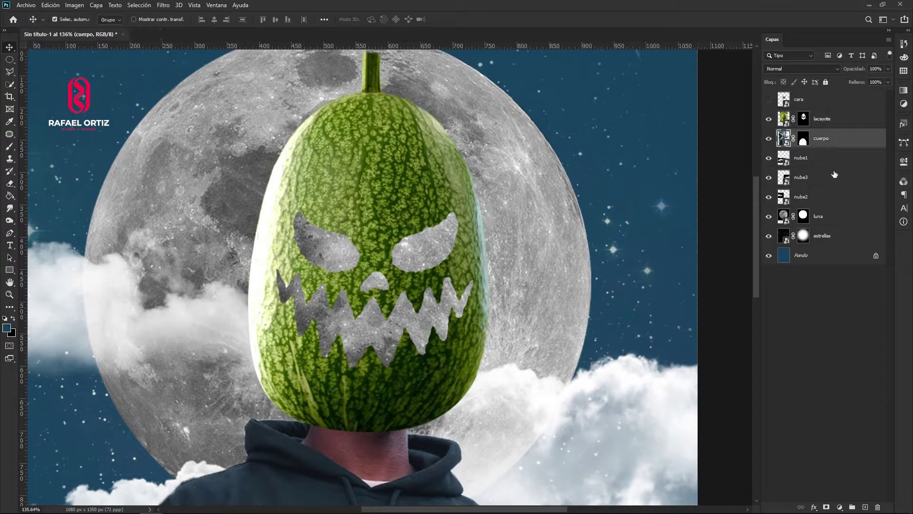
click(865, 506)
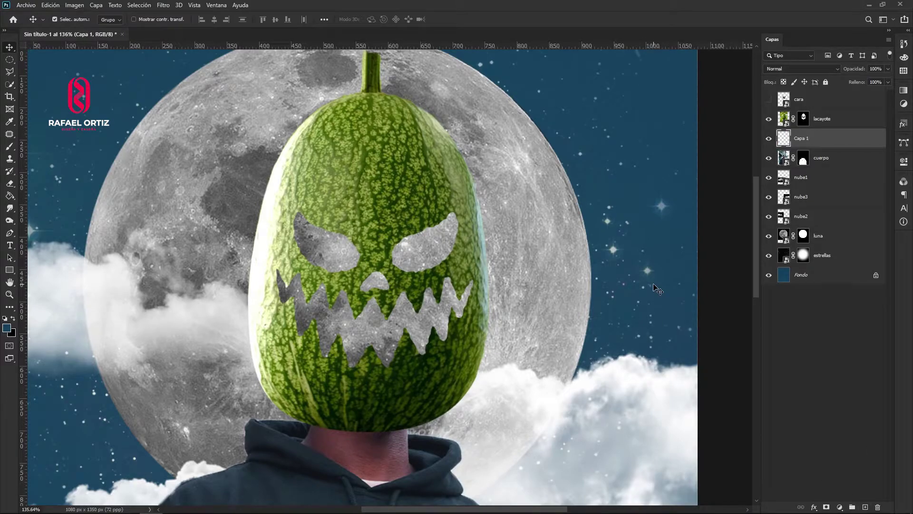
Step: Select a freehand area inside the gourd's outline that surrounds the cut-out eyes, nose and mouth with the Lasso
click(9, 72)
click(67, 72)
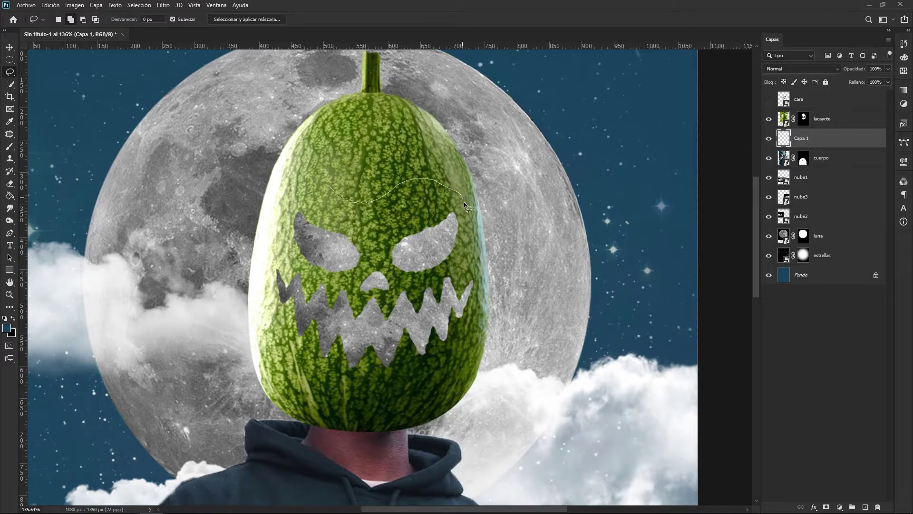
drag(468, 252, 478, 276)
mouse_move(467, 343)
mouse_down()
mouse_move(453, 376)
mouse_move(387, 394)
mouse_move(325, 391)
mouse_move(297, 370)
mouse_up()
mouse_move(261, 301)
mouse_down()
mouse_move(264, 233)
mouse_move(284, 196)
mouse_move(328, 183)
mouse_up()
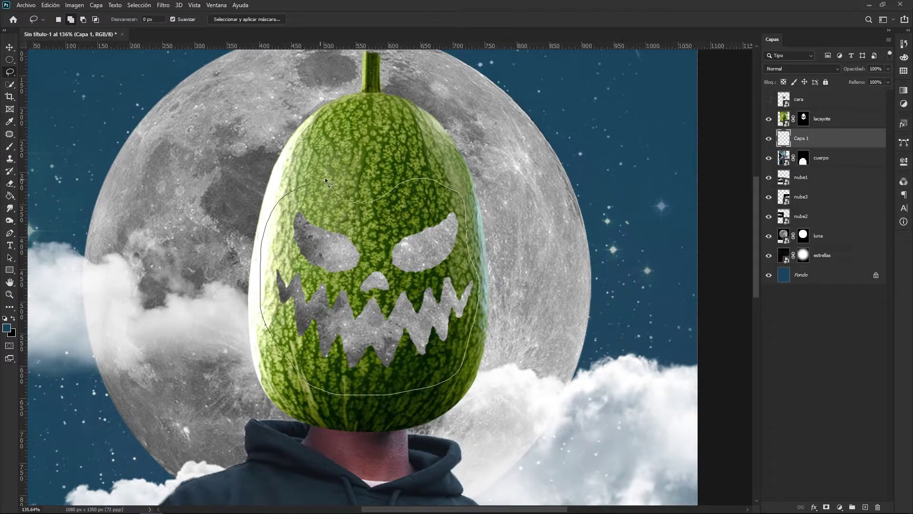
Step: Fill the lassoed area on Capa 1 with white behind the gourd's cut-out face, and deselect
key(g)
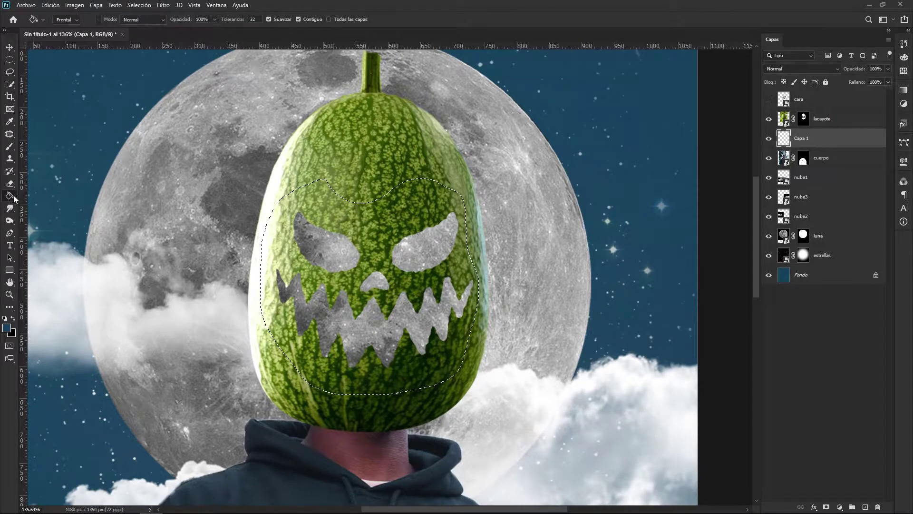
key(d)
click(14, 318)
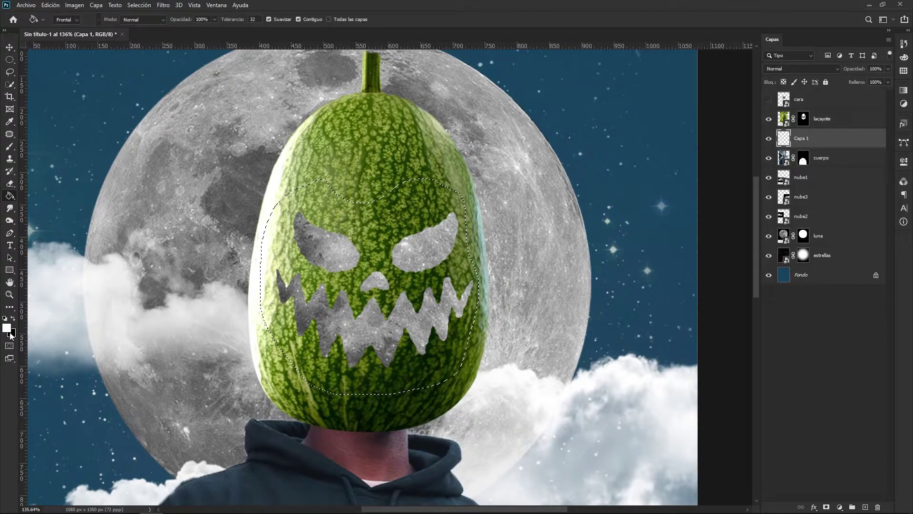
click(362, 260)
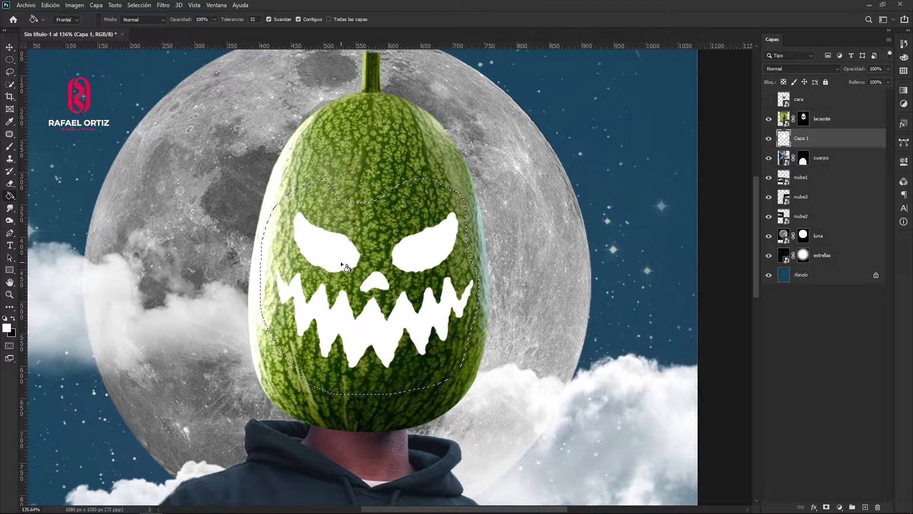
key(ctrl+d)
click(10, 48)
Step: Duplicate the lacayote layer together with its mask
scroll(374, 247, down, 5)
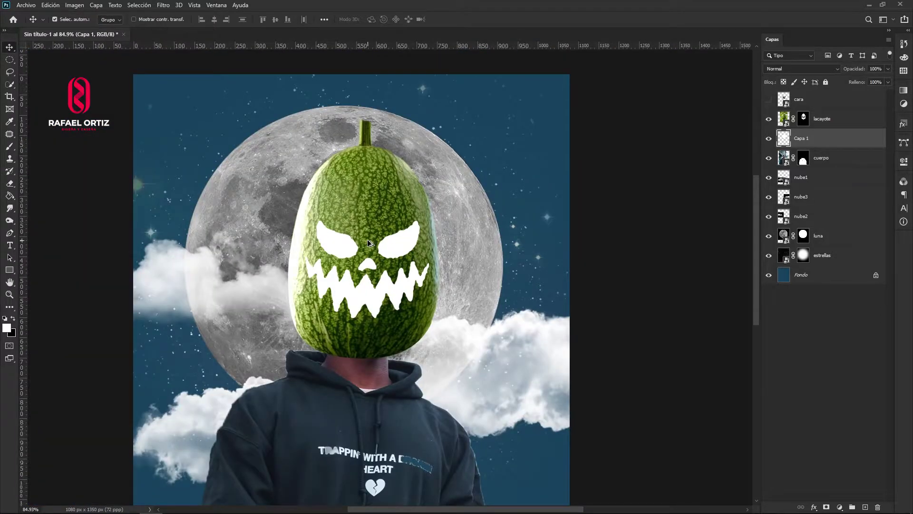
scroll(387, 261, up, 5)
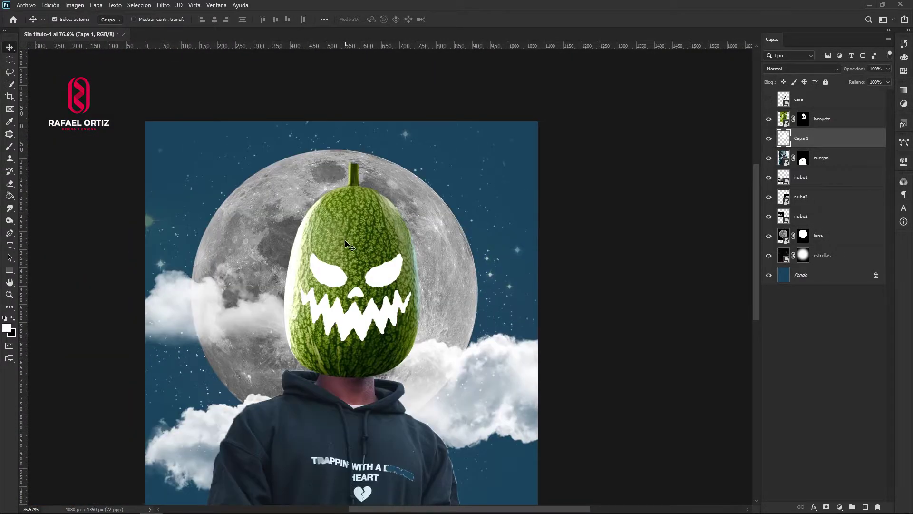
scroll(373, 266, up, 3)
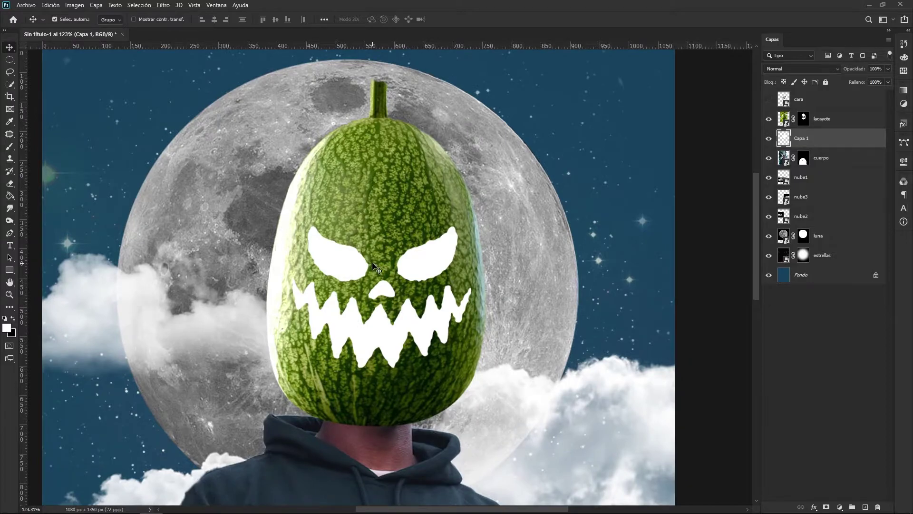
scroll(381, 301, up, 2)
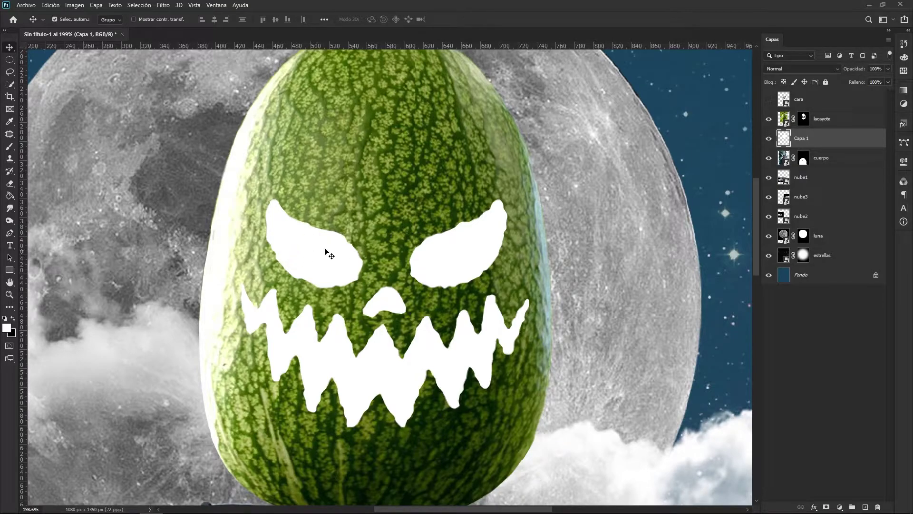
scroll(381, 269, down, 2)
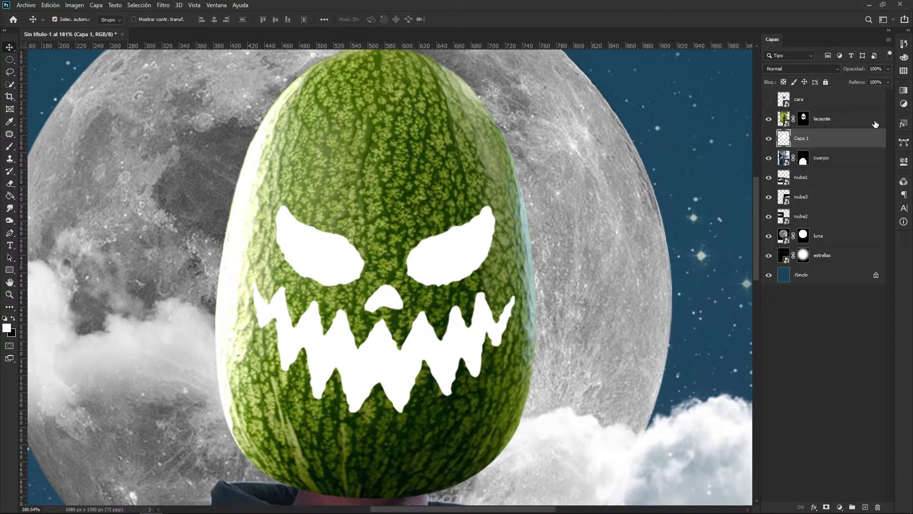
click(769, 122)
click(770, 121)
click(848, 125)
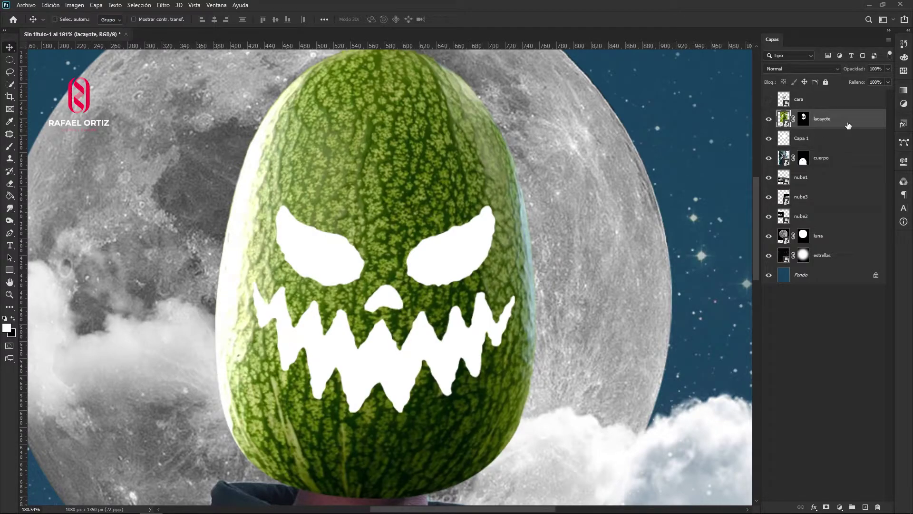
key(ctrl+j)
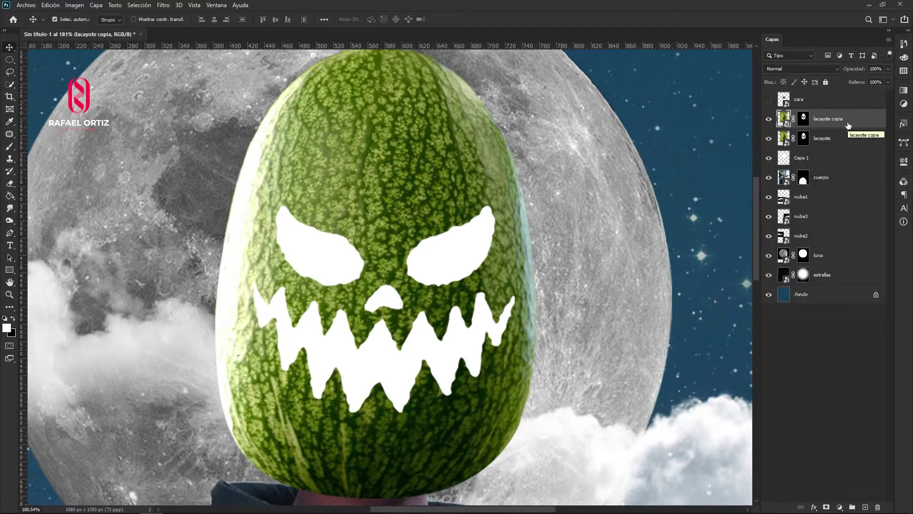
Step: Scale the original lacayote layer beneath the copy down to 93.34% to give the carved face inner thickness
click(828, 140)
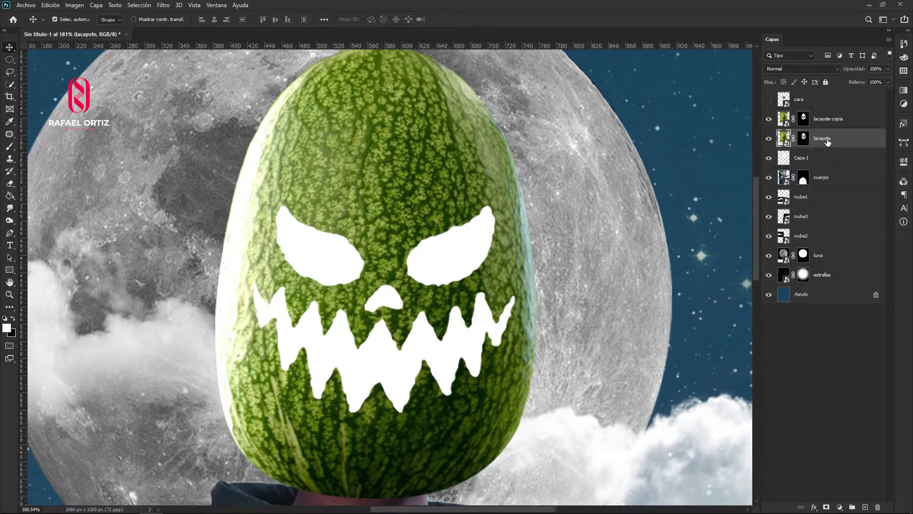
key(ctrl+t)
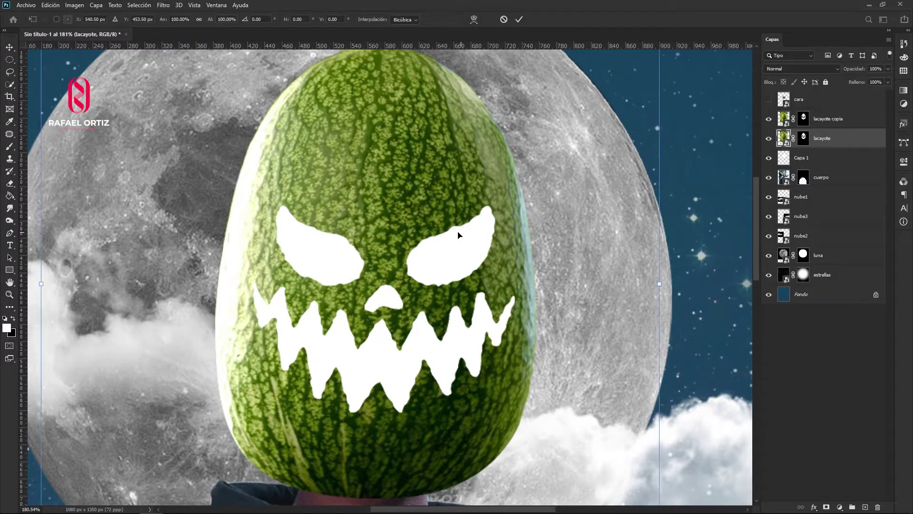
key(ctrl+0)
scroll(399, 269, up, 2)
drag(505, 87, 547, 118)
scroll(431, 251, up, 2)
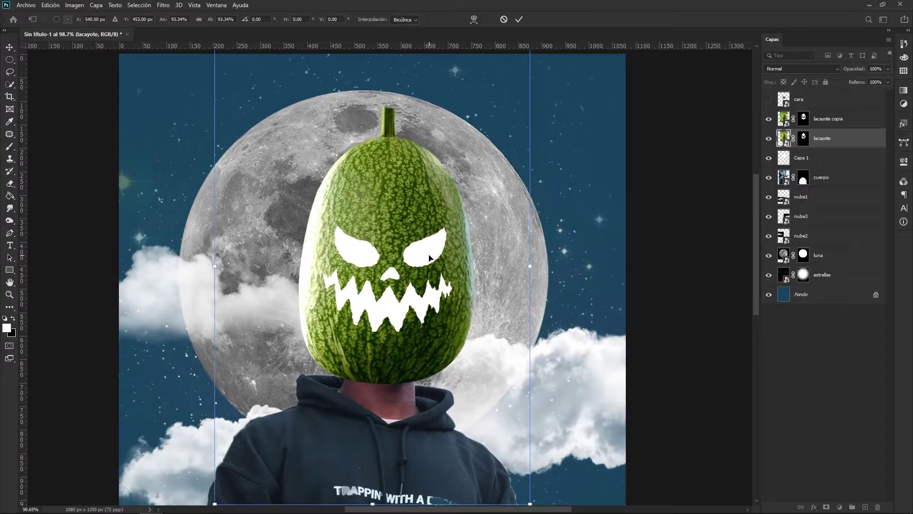
key(Return)
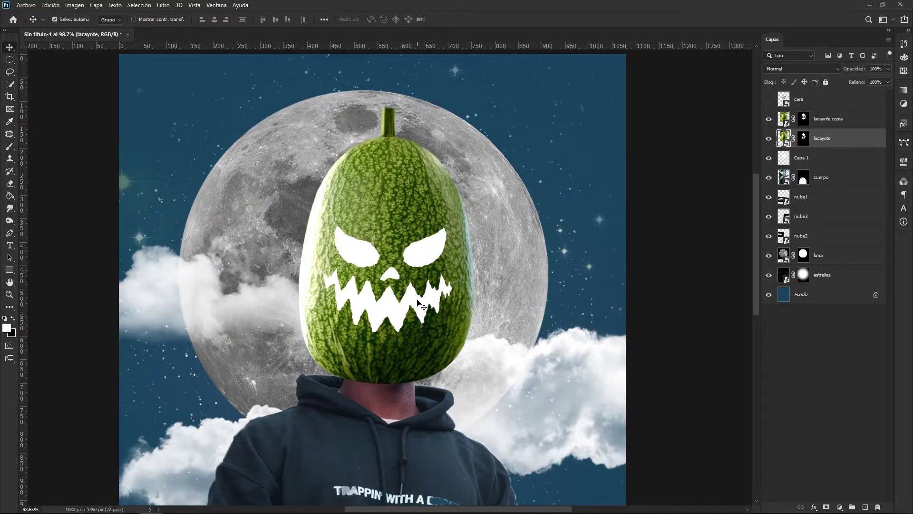
Step: Compare the carved mouth and eyes with and without the reduced lacayote layer, viewed close up
scroll(386, 327, up, 2)
scroll(386, 328, up, 3)
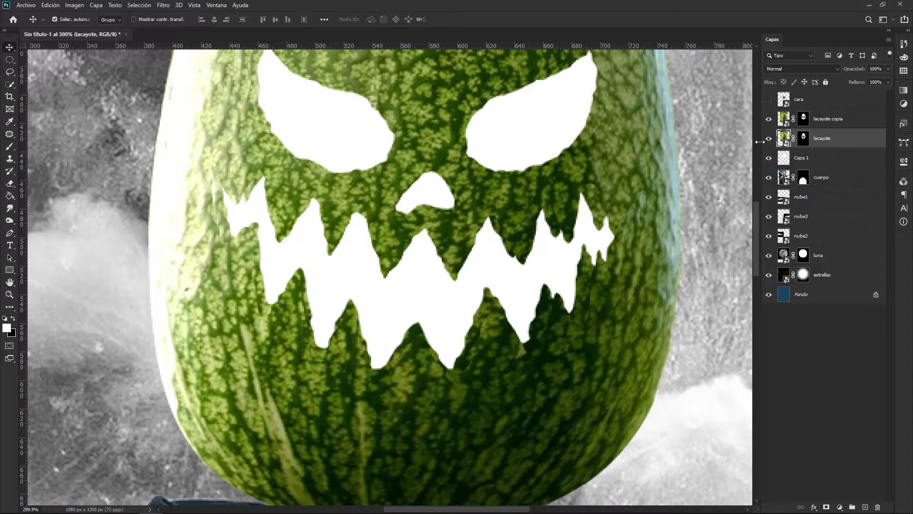
click(769, 140)
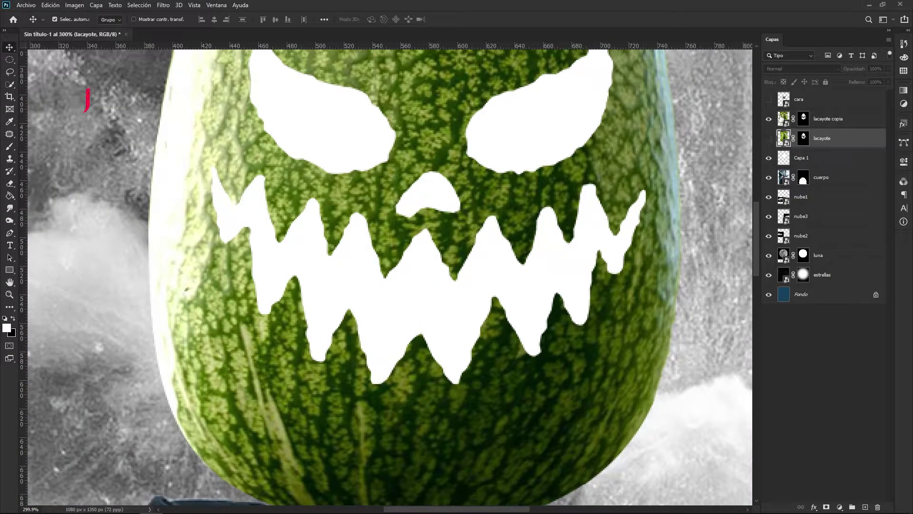
click(768, 139)
click(769, 140)
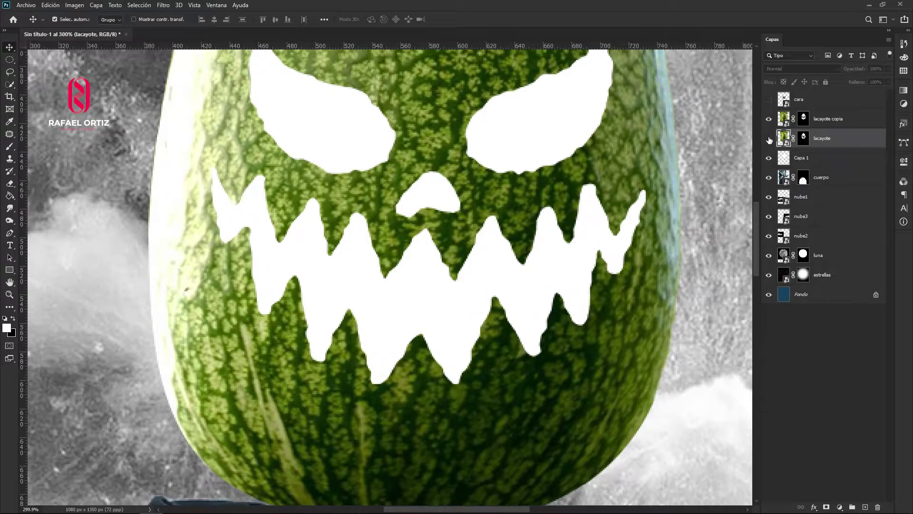
Step: Compare the whole carved face with the reduced lacayote layer shown and hidden
click(769, 140)
scroll(471, 308, down, 3)
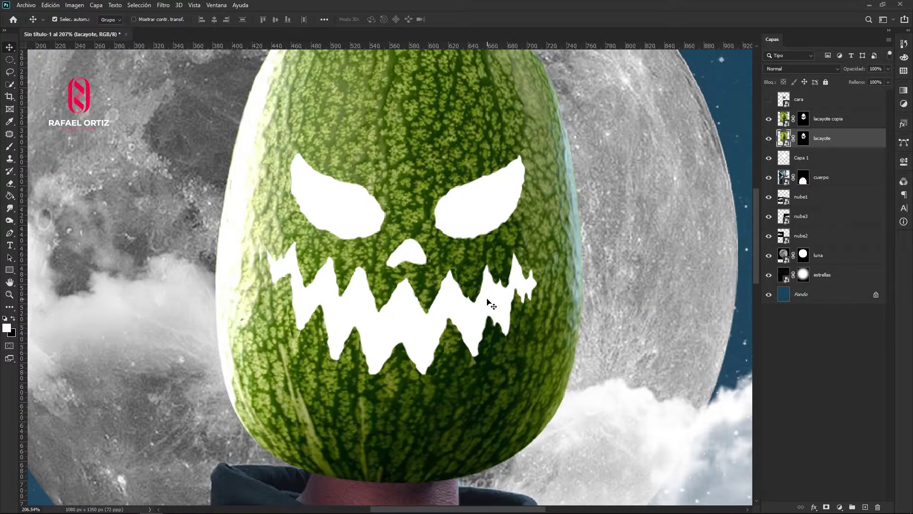
click(769, 139)
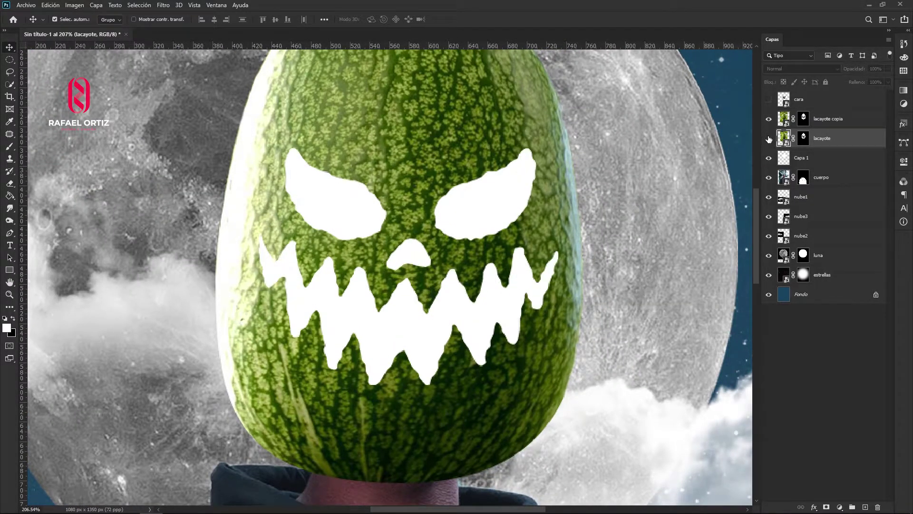
click(769, 140)
click(769, 139)
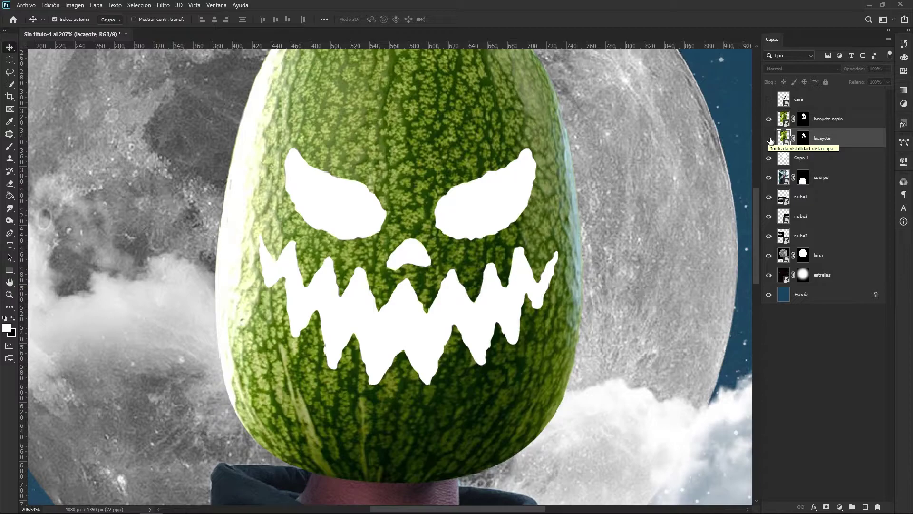
click(769, 140)
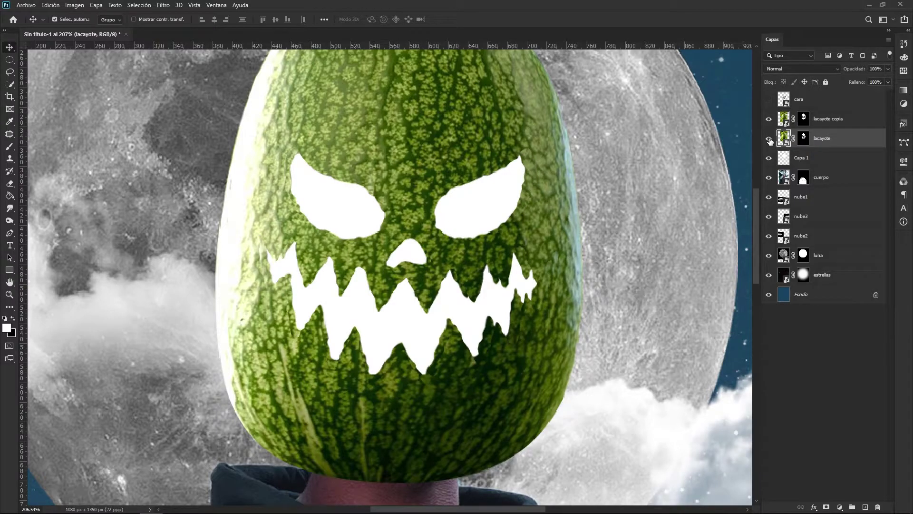
click(770, 139)
click(768, 139)
Step: Colorize the lower lacayote layer tan with Hue/Saturation, using hue 39, saturation 30 and lightness 47
key(ctrl+u)
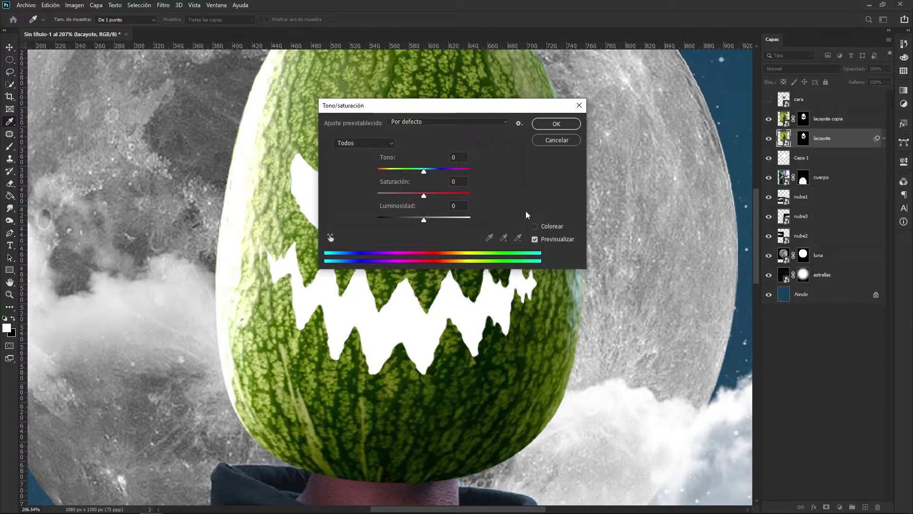
drag(421, 112, 717, 168)
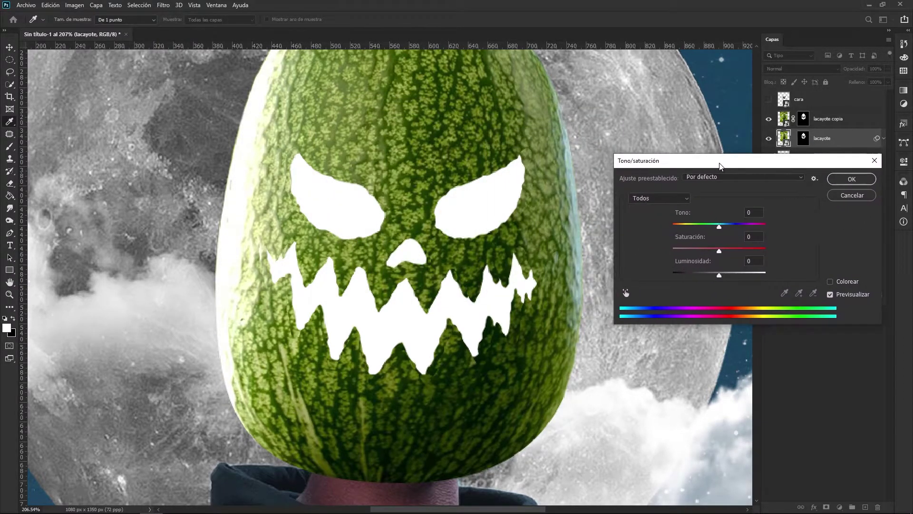
drag(719, 276, 702, 251)
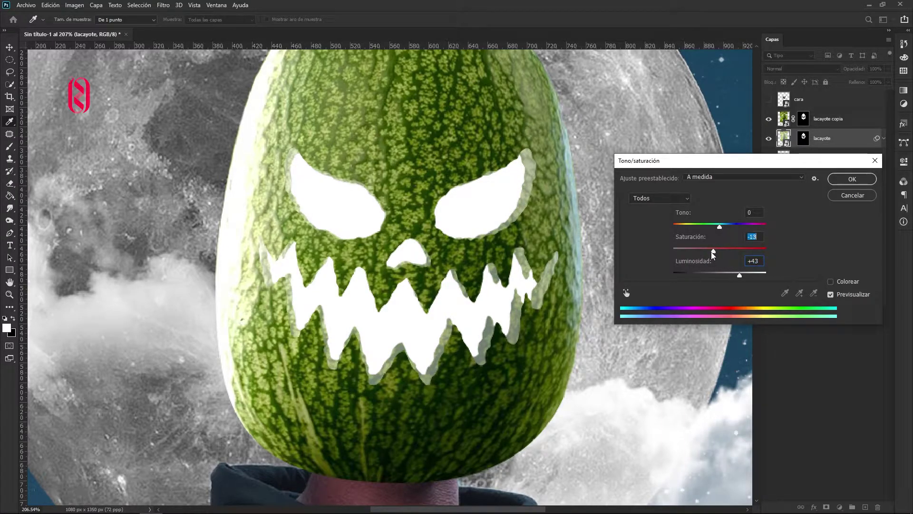
drag(739, 276, 750, 276)
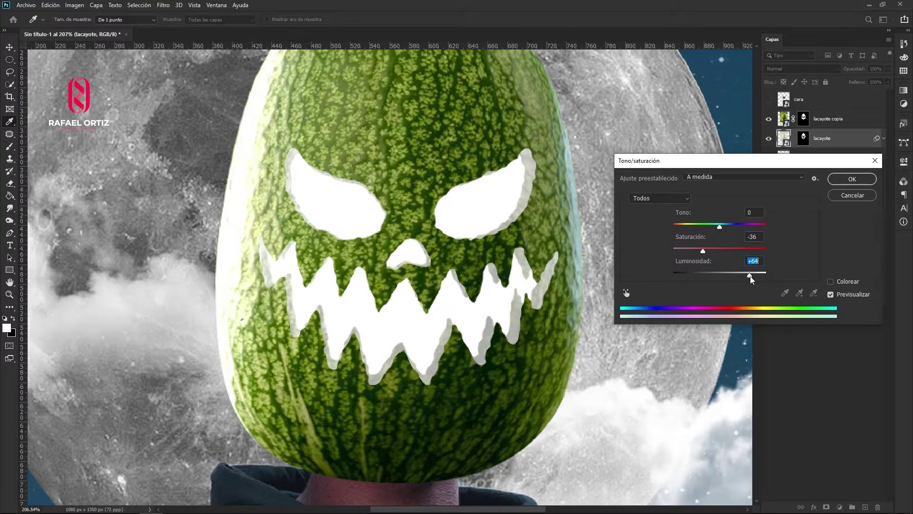
click(830, 282)
drag(674, 231, 742, 275)
drag(685, 229, 704, 253)
drag(746, 276, 743, 278)
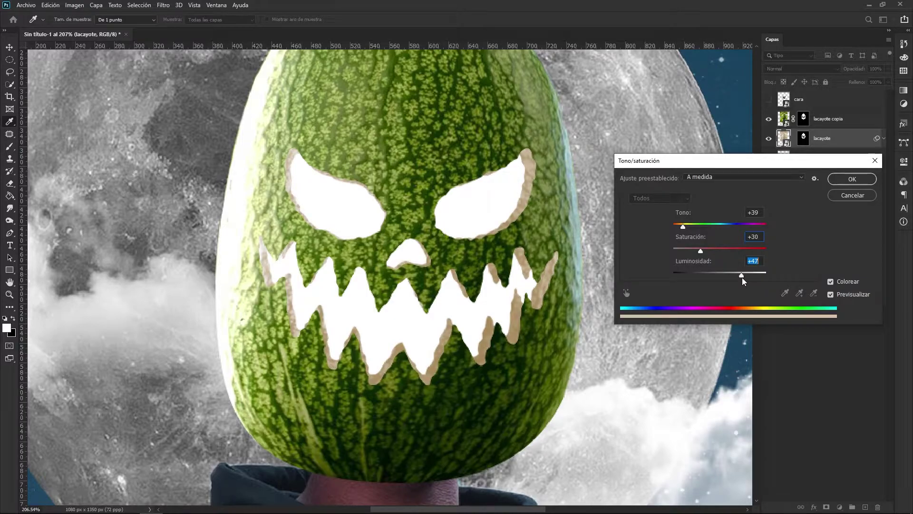
click(852, 179)
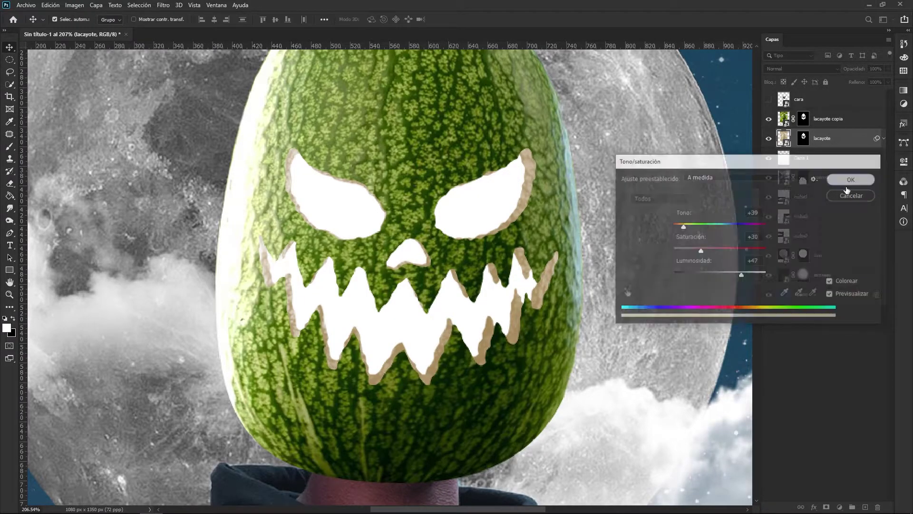
Step: Scale the tan lacayote layer non-proportionally to 99.41% width and 98.33% height to adjust the inner rim's thickness
key(ctrl+t)
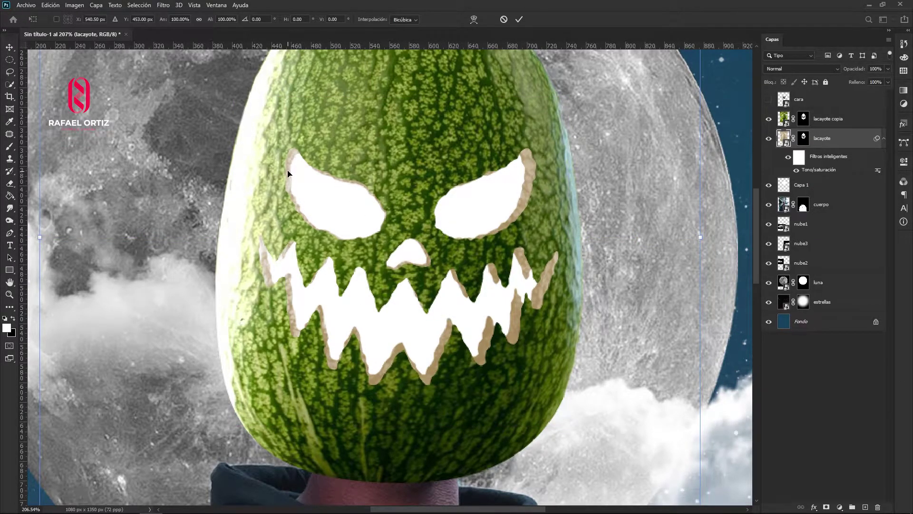
scroll(303, 177, down, 5)
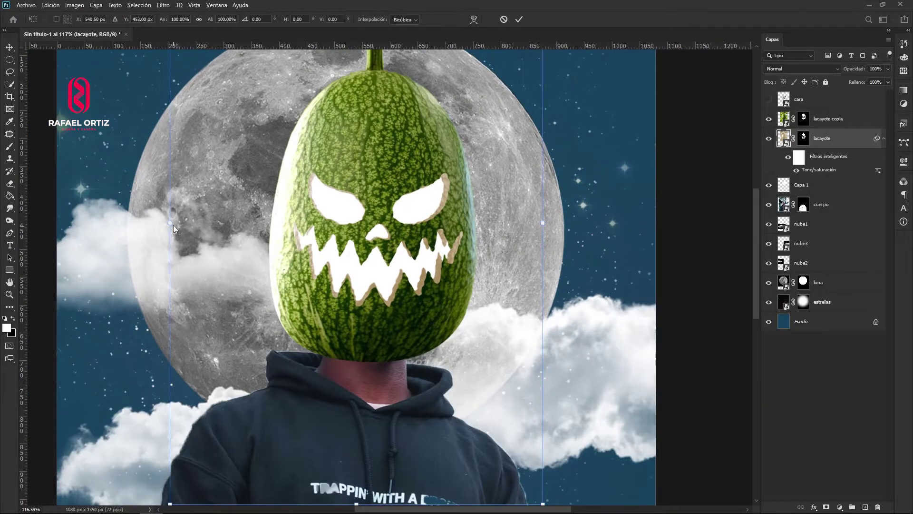
scroll(172, 222, up, 2)
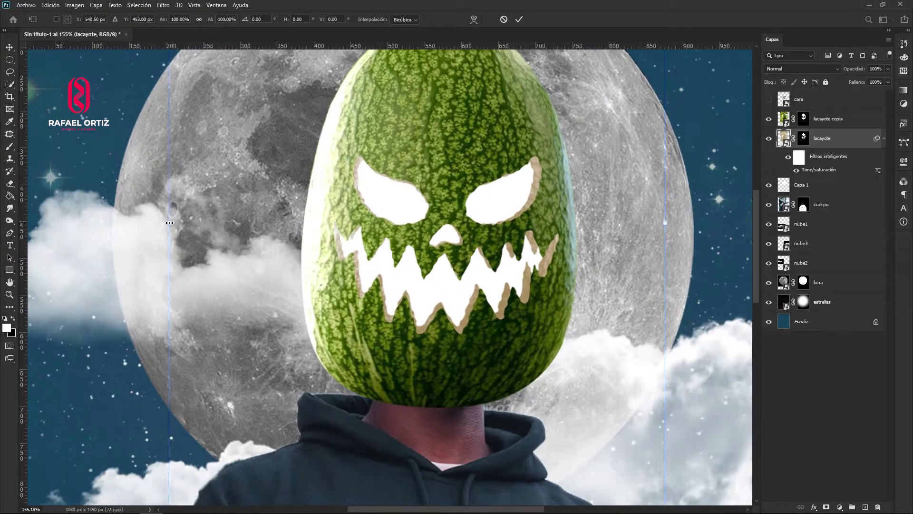
drag(169, 222, 172, 222)
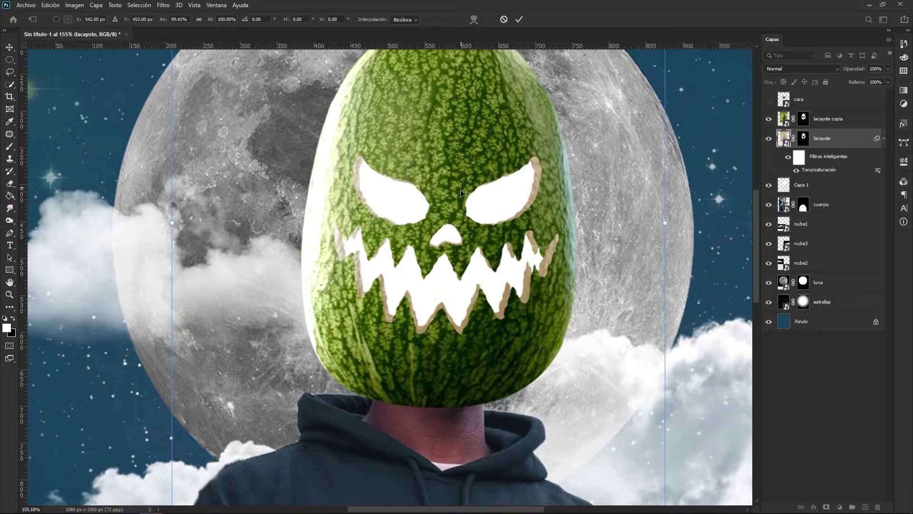
scroll(443, 192, up, 8)
scroll(442, 193, down, 4)
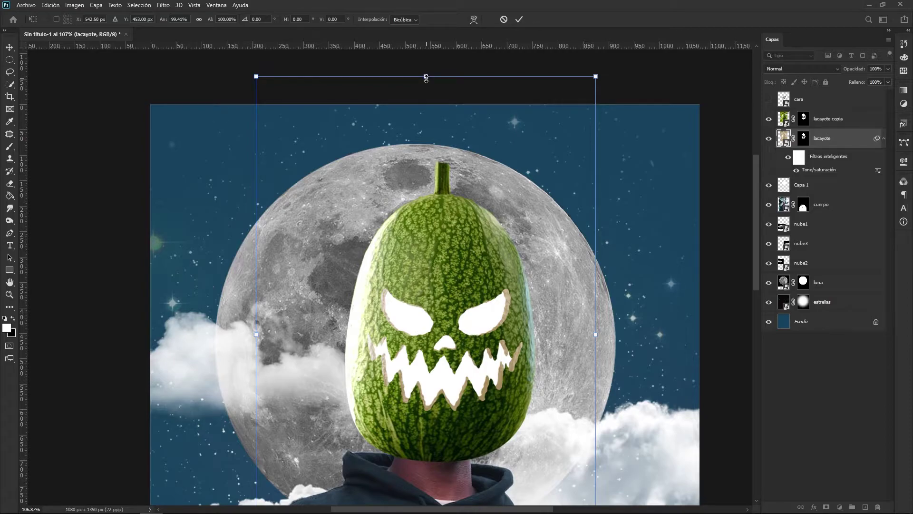
drag(427, 77, 427, 80)
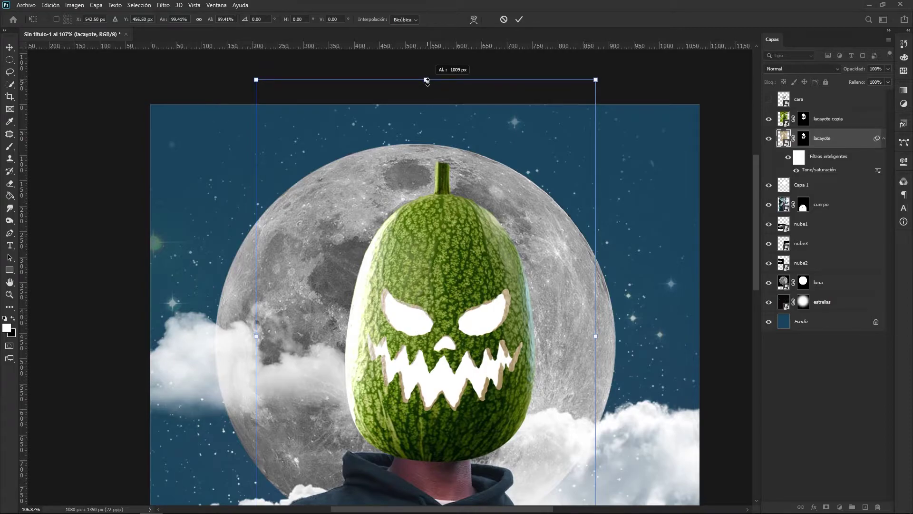
scroll(490, 371, down, 5)
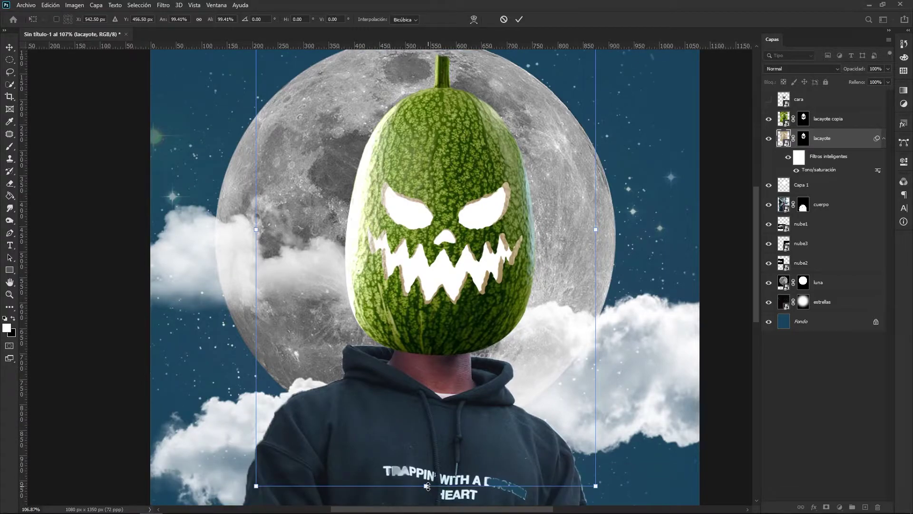
drag(427, 486, 426, 481)
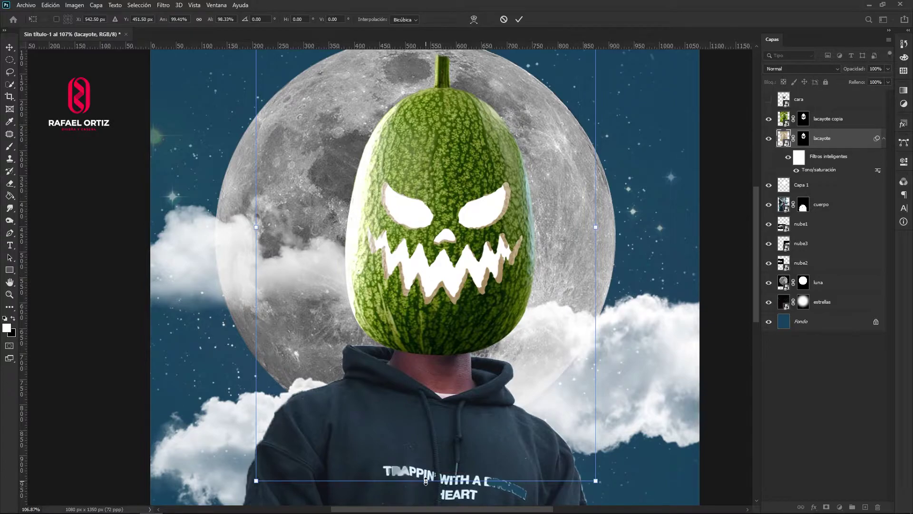
key(Return)
Step: Rasterize the tan lacayote layer and apply its layer mask
scroll(450, 400, up, 3)
scroll(521, 245, up, 2)
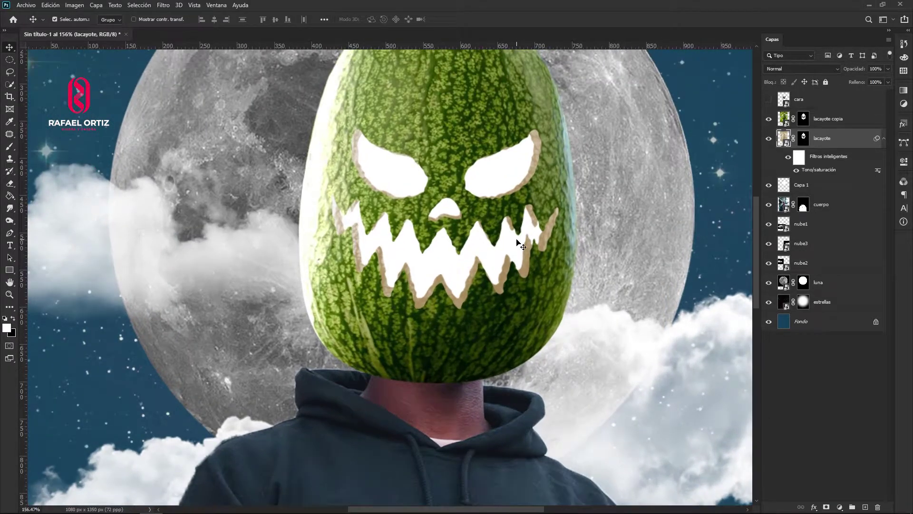
scroll(522, 245, up, 2)
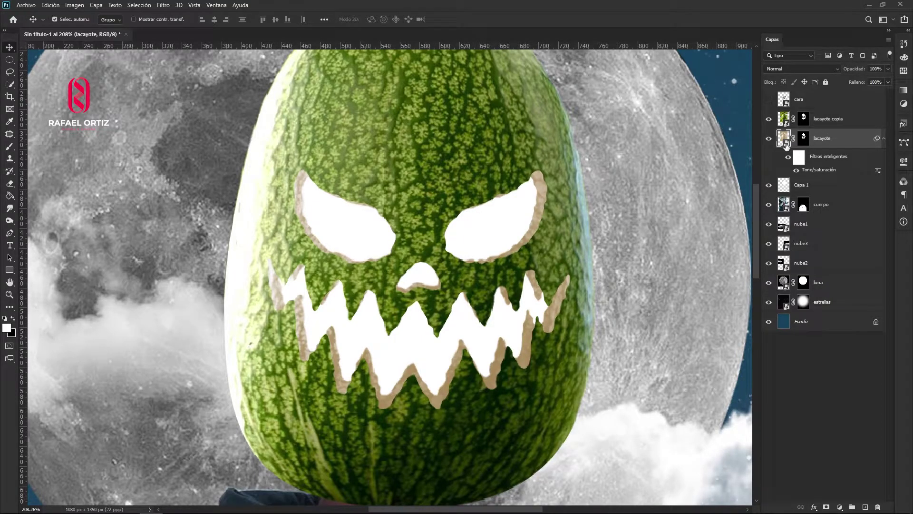
right_click(855, 143)
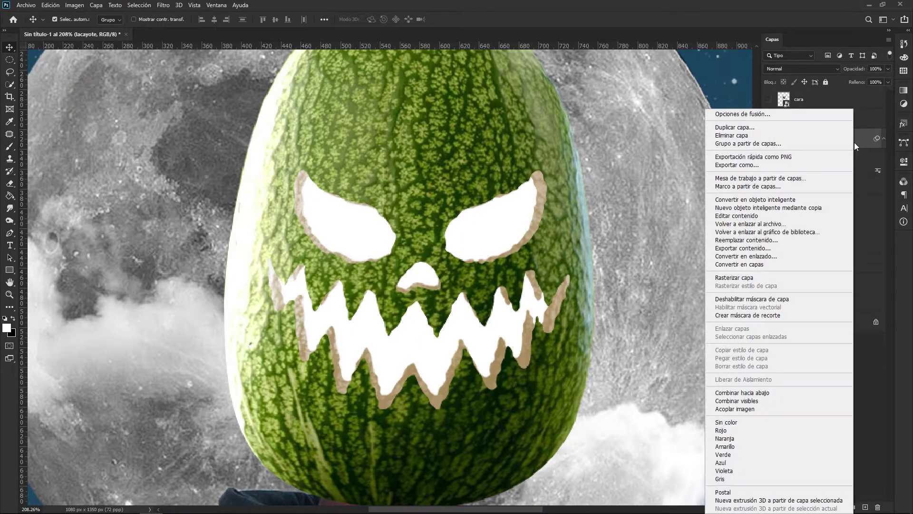
click(763, 280)
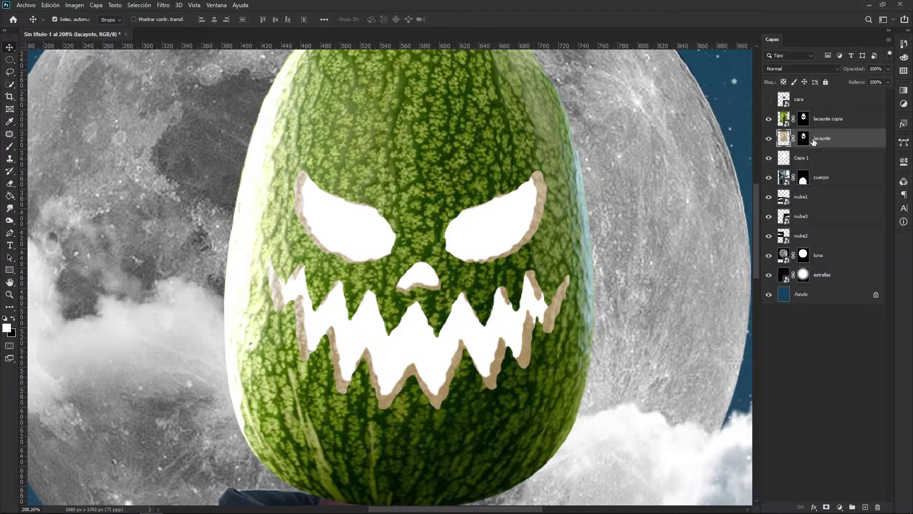
right_click(805, 140)
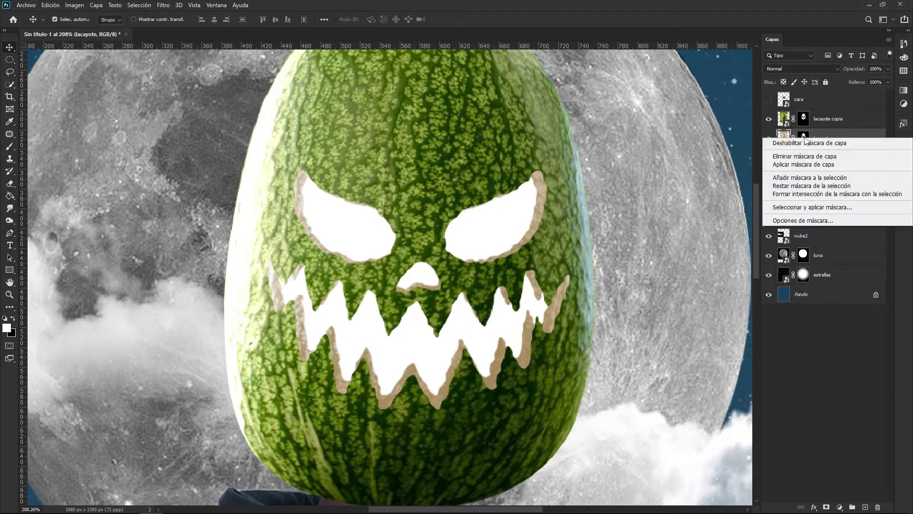
click(806, 164)
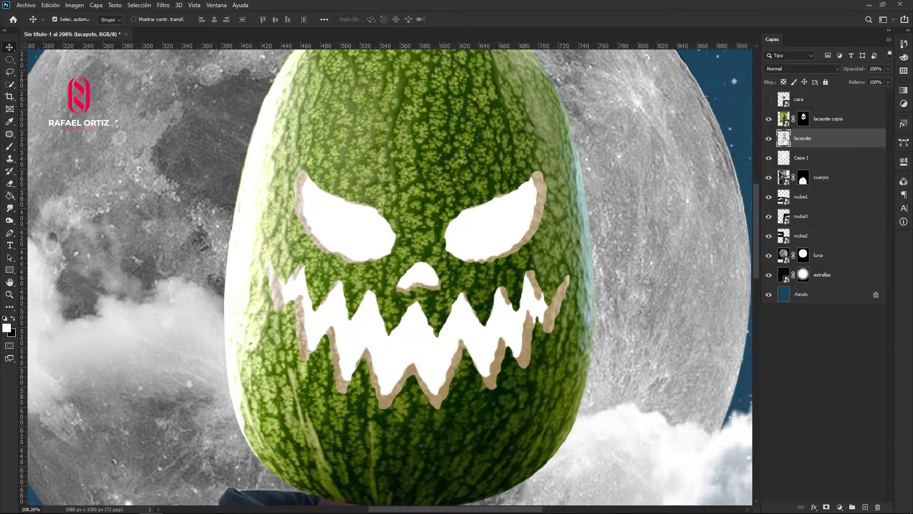
Step: Paint the jagged inner rim near the mouth's right corner with a small brush in tan sampled from the rim
scroll(545, 332, up, 2)
scroll(544, 332, down, 2)
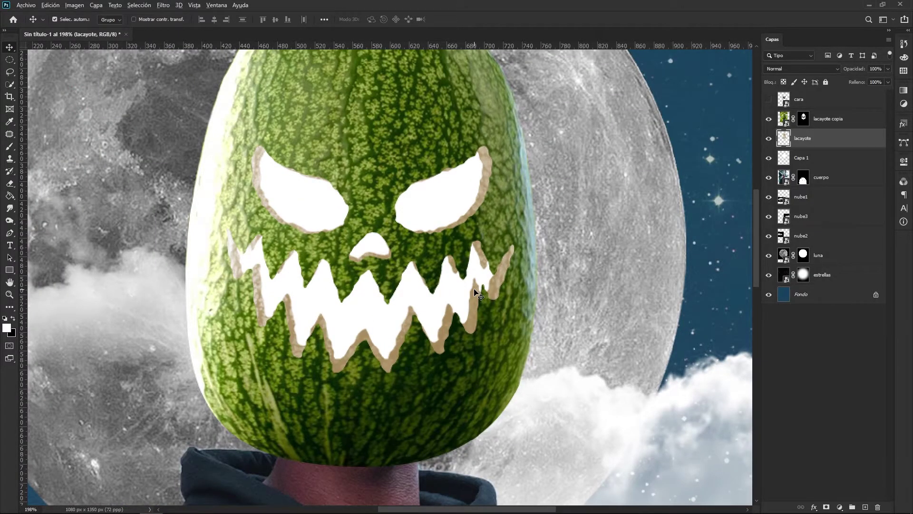
scroll(476, 292, up, 2)
scroll(508, 300, up, 2)
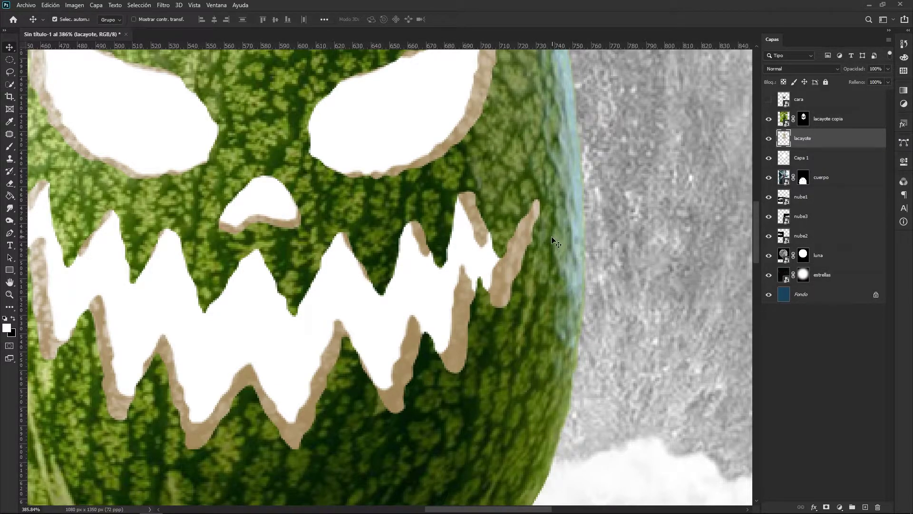
key(b)
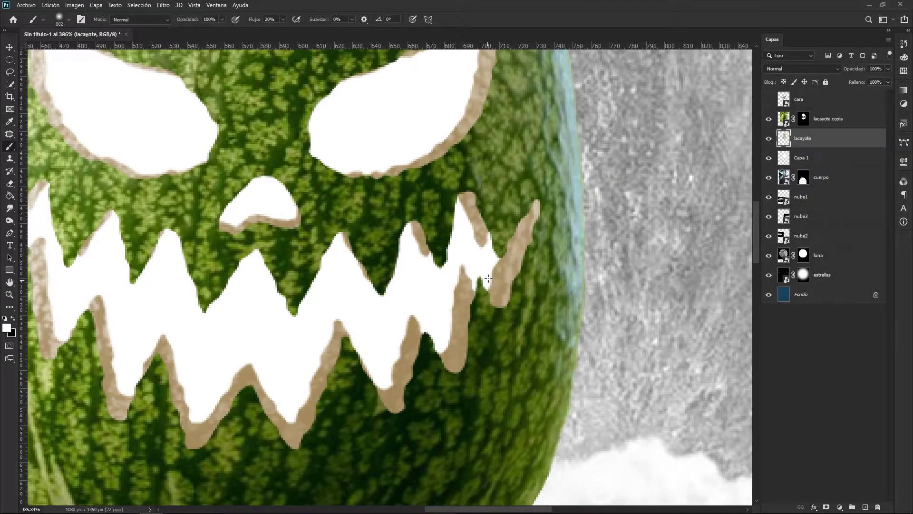
mouse_move(495, 286)
mouse_down()
mouse_move(306, 326)
mouse_move(606, 326)
mouse_move(540, 317)
mouse_move(579, 294)
mouse_move(550, 312)
mouse_move(522, 417)
mouse_move(506, 302)
mouse_move(468, 309)
mouse_move(473, 335)
mouse_move(470, 315)
mouse_up()
scroll(468, 291, up, 4)
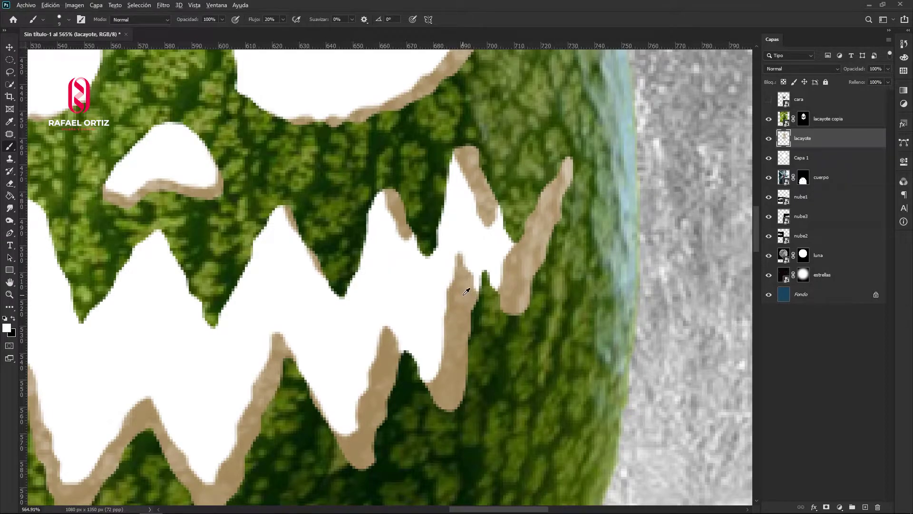
alt+click(466, 290)
drag(476, 273, 463, 264)
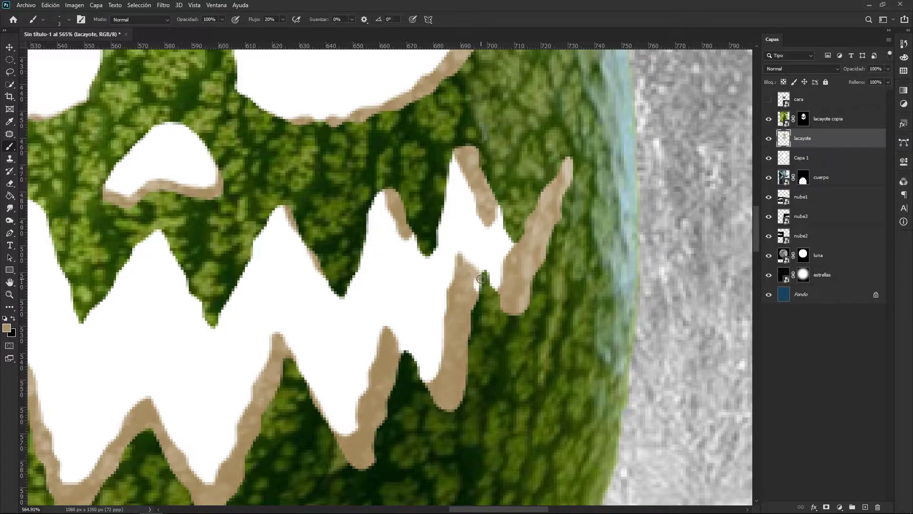
drag(480, 288, 476, 278)
Step: Set the brush flow to 100%, smooth the remaining uneven rim edges around the carved mouth with sampled tan tones, and return to the Move tool
click(284, 19)
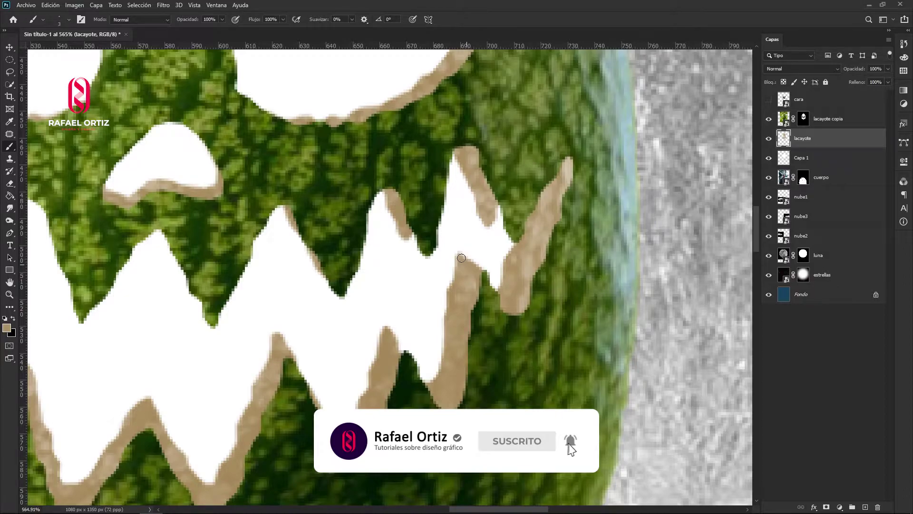
drag(389, 316, 424, 285)
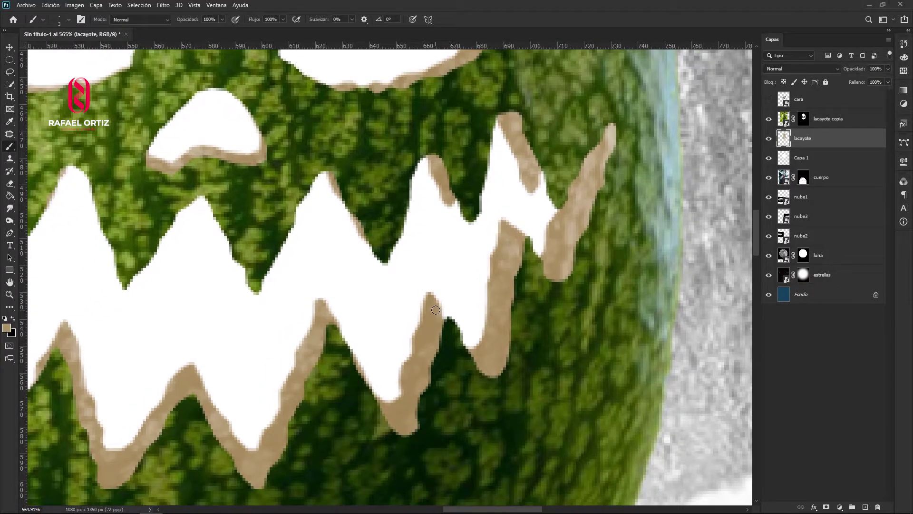
drag(443, 322, 551, 288)
drag(293, 334, 575, 463)
alt+click(249, 291)
mouse_move(290, 248)
mouse_down()
mouse_move(264, 303)
mouse_move(216, 295)
mouse_up()
alt+click(236, 274)
drag(315, 346, 303, 359)
mouse_move(536, 313)
mouse_down()
mouse_move(491, 412)
mouse_move(177, 269)
mouse_up()
alt+click(536, 292)
drag(536, 292, 557, 308)
drag(546, 280, 550, 293)
alt+click(452, 305)
drag(453, 306, 470, 319)
drag(319, 316, 483, 319)
drag(336, 99, 377, 340)
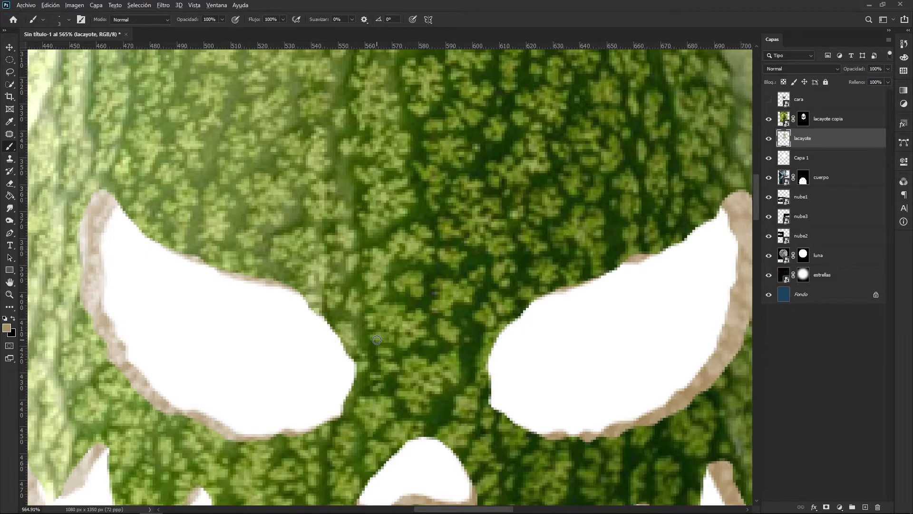
scroll(377, 340, down, 5)
scroll(391, 307, up, 3)
scroll(391, 307, down, 5)
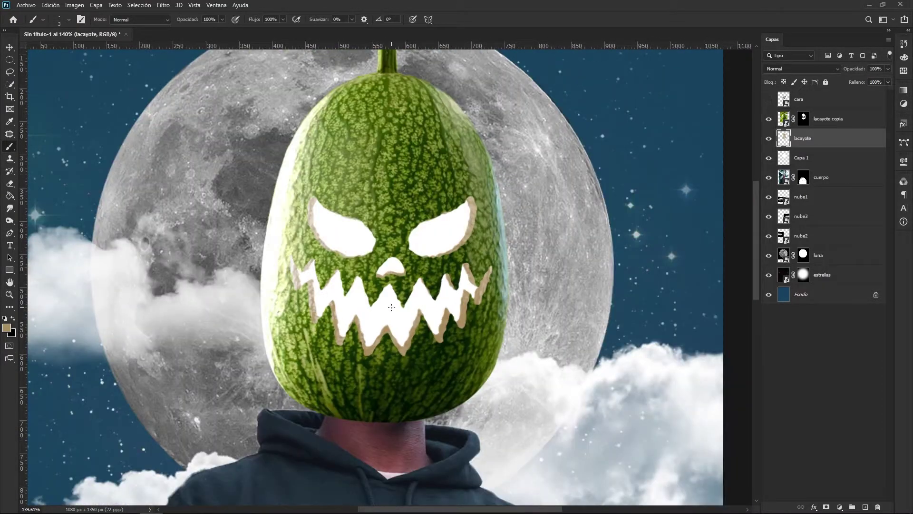
scroll(153, 315, up, 3)
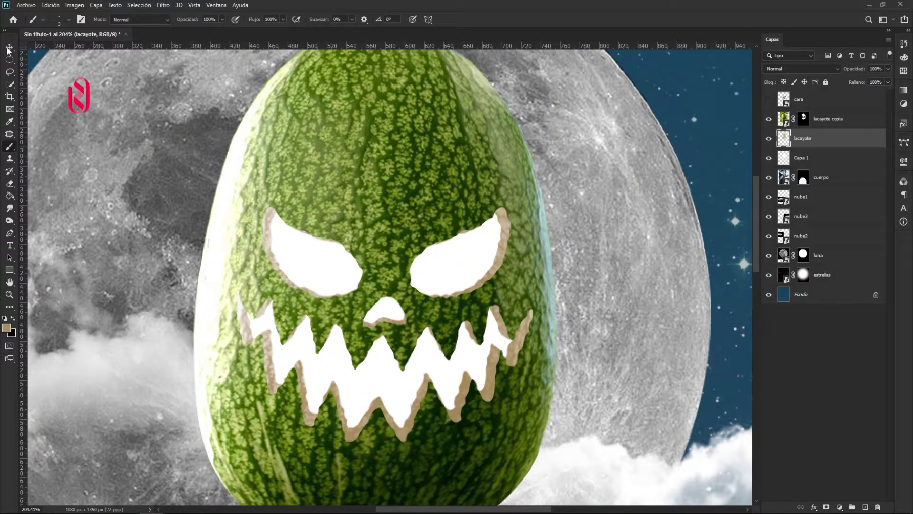
key(v)
scroll(427, 327, up, 1)
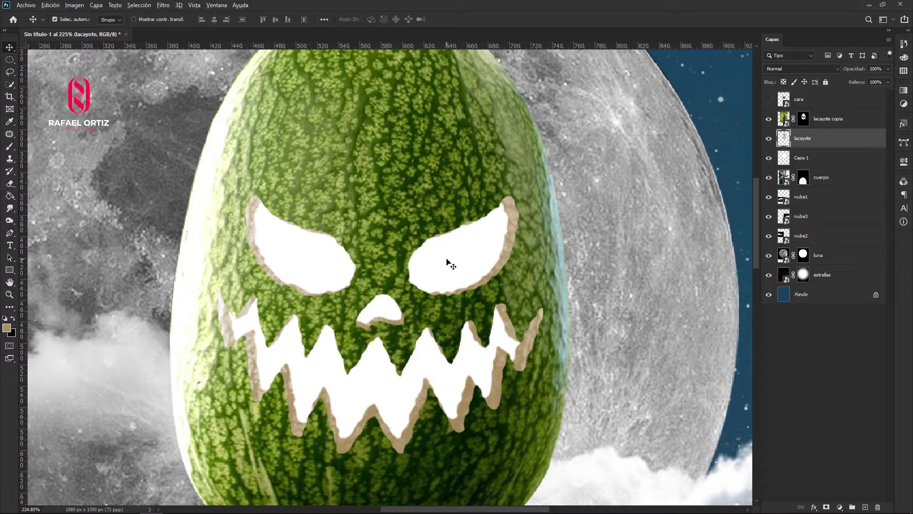
Step: Add a Hue/Saturation adjustment layer directly above the cuerpo layer
scroll(451, 264, down, 4)
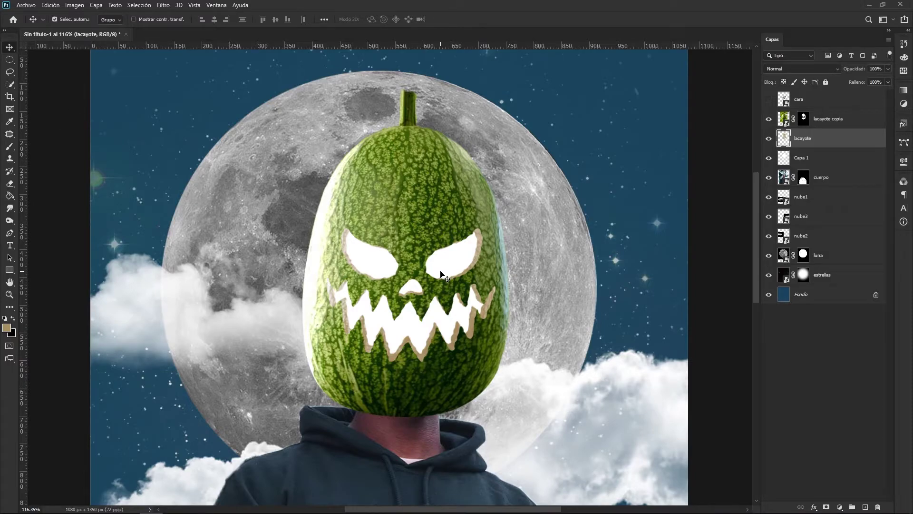
scroll(440, 274, down, 2)
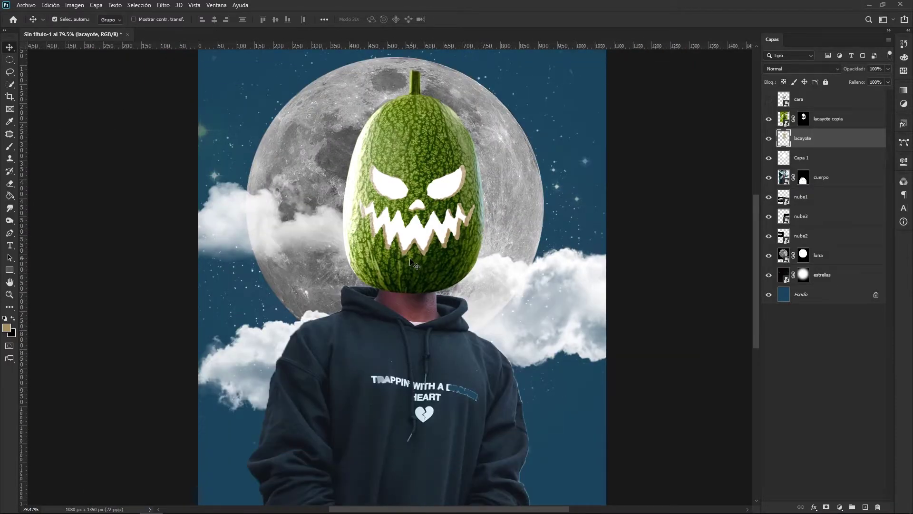
scroll(412, 261, up, 3)
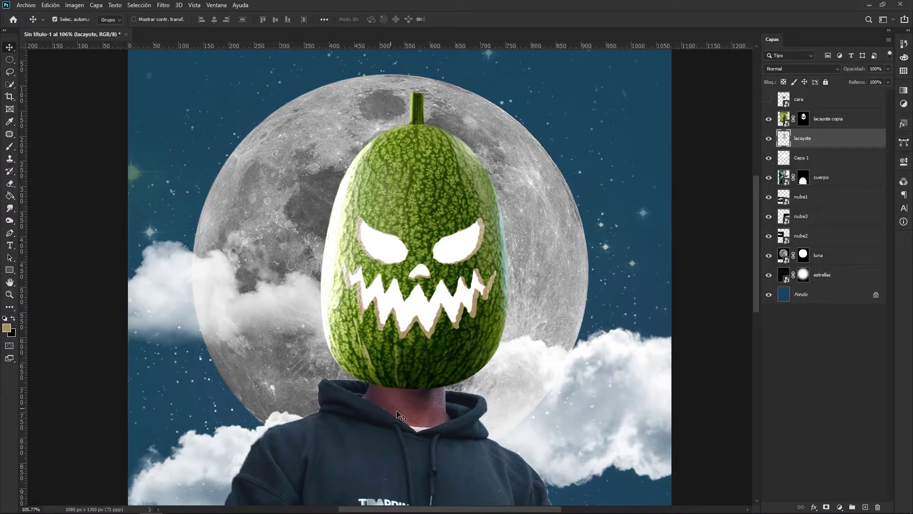
scroll(431, 408, down, 1)
scroll(437, 402, right, 3)
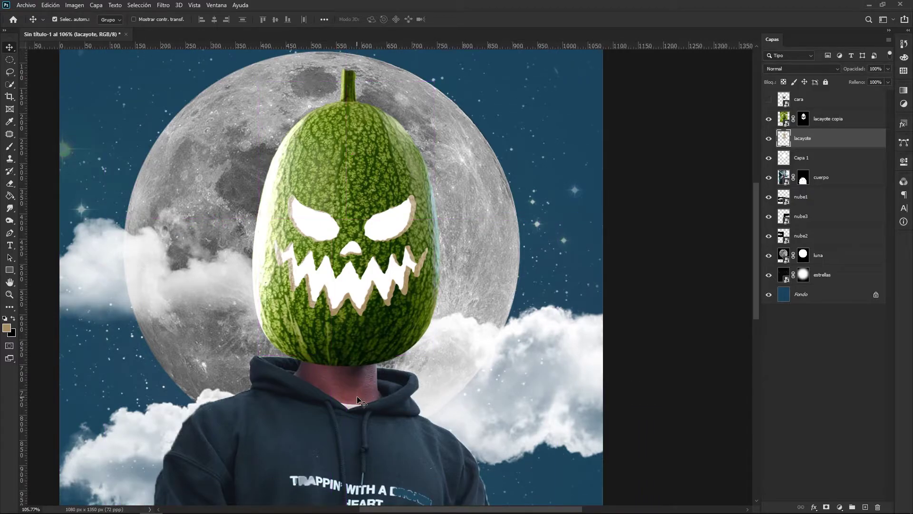
click(315, 409)
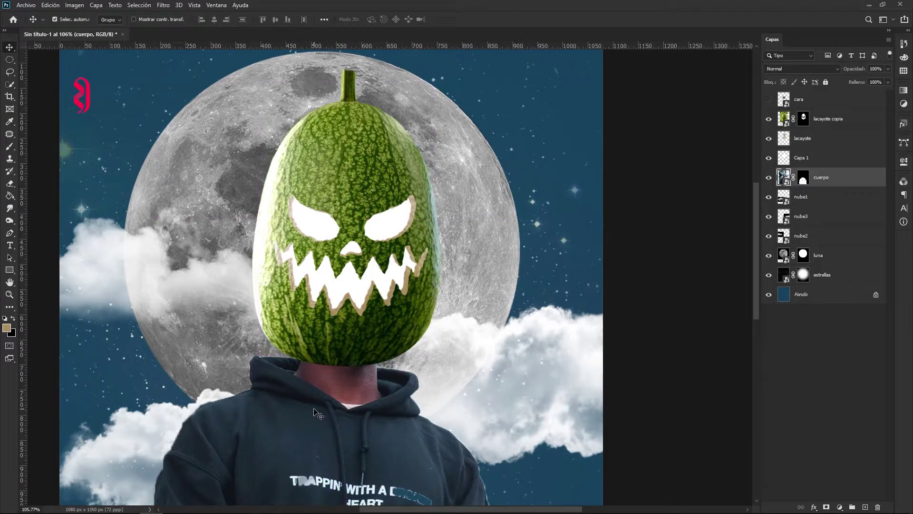
click(768, 178)
click(768, 179)
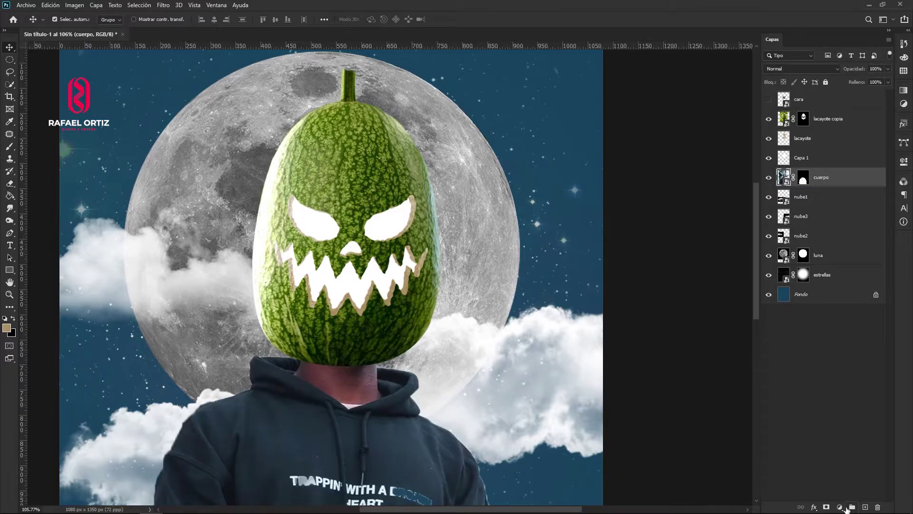
click(840, 508)
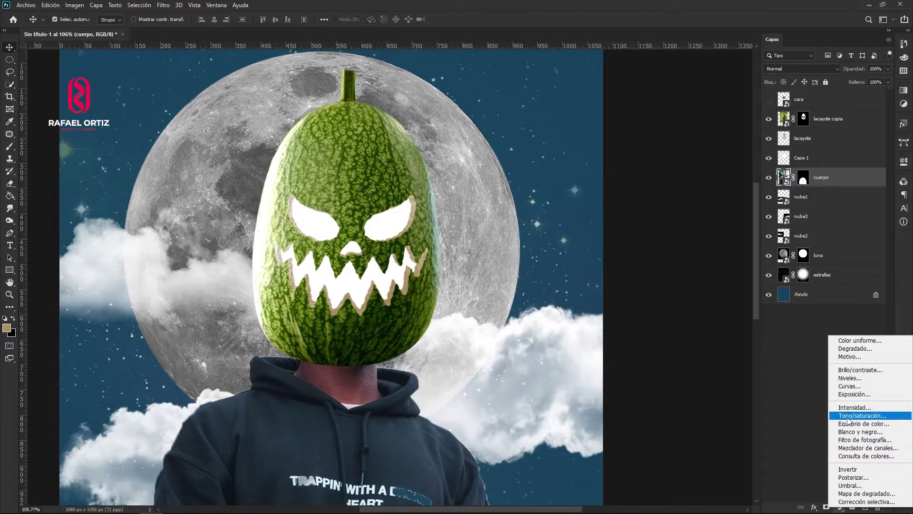
click(832, 412)
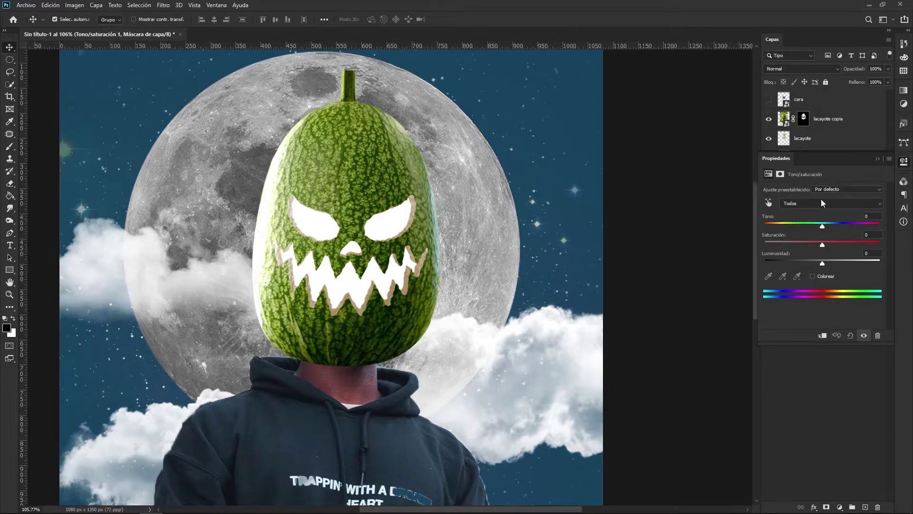
Step: Darken and desaturate with the Hue/Saturation adjustment, setting saturation to -36 and lightness to -64
drag(822, 265, 788, 267)
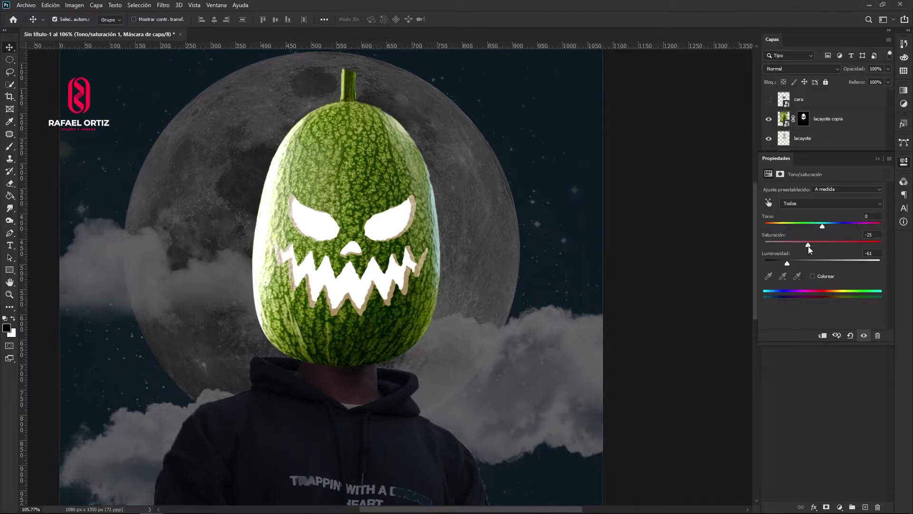
drag(788, 265, 786, 264)
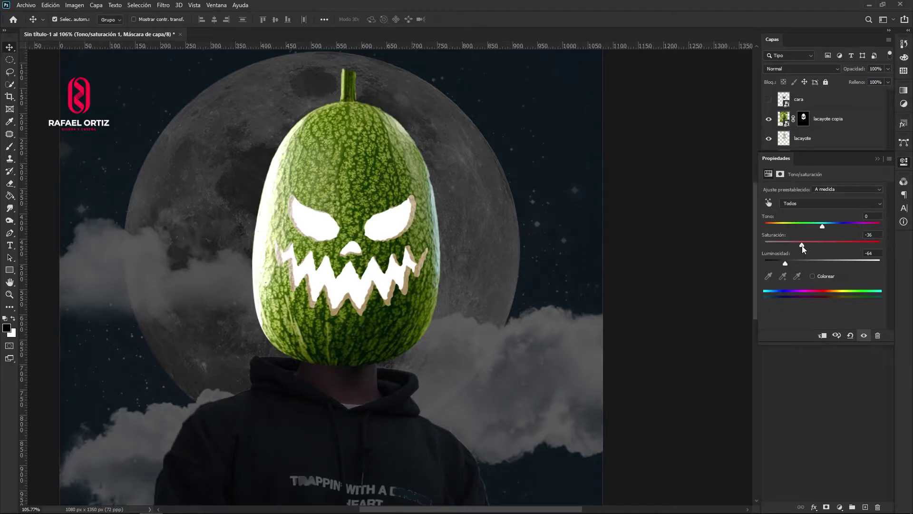
click(877, 158)
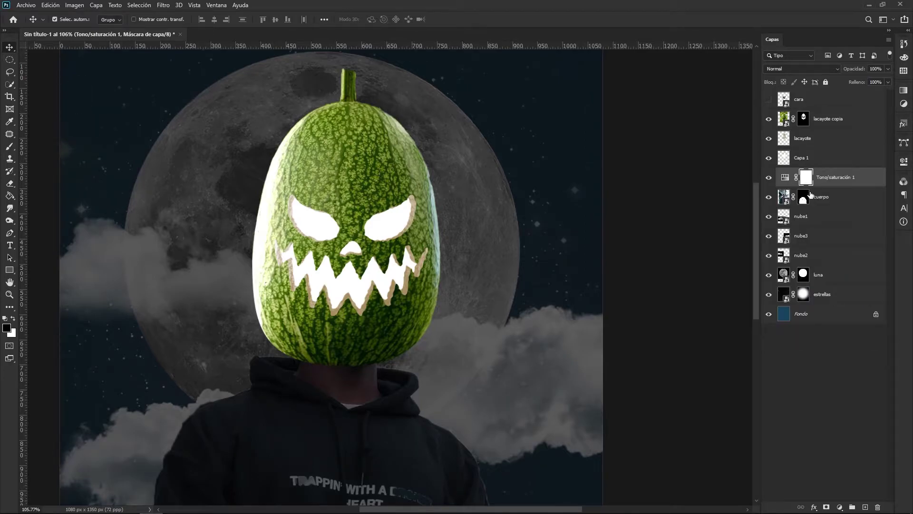
Step: Clip the Hue/Saturation adjustment to the cuerpo layer and compare the body with and without it
scroll(465, 307, down, 5)
scroll(469, 309, up, 2)
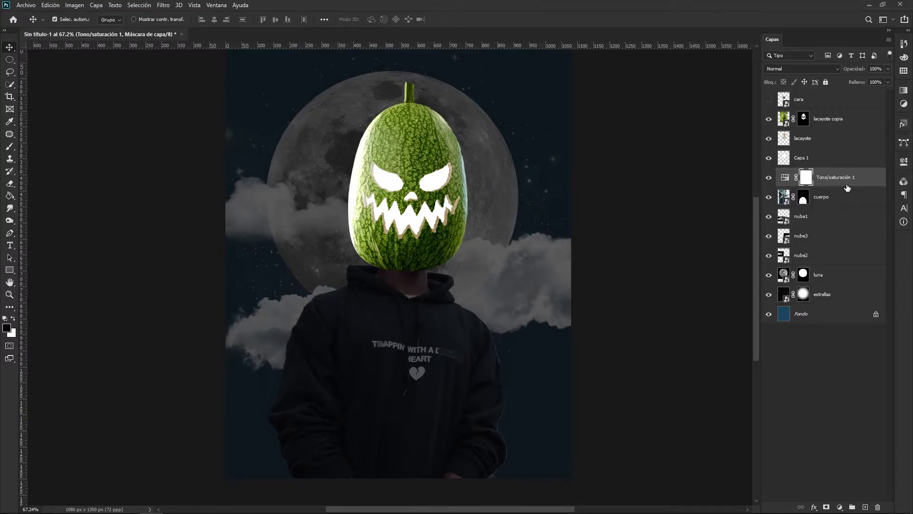
right_click(861, 182)
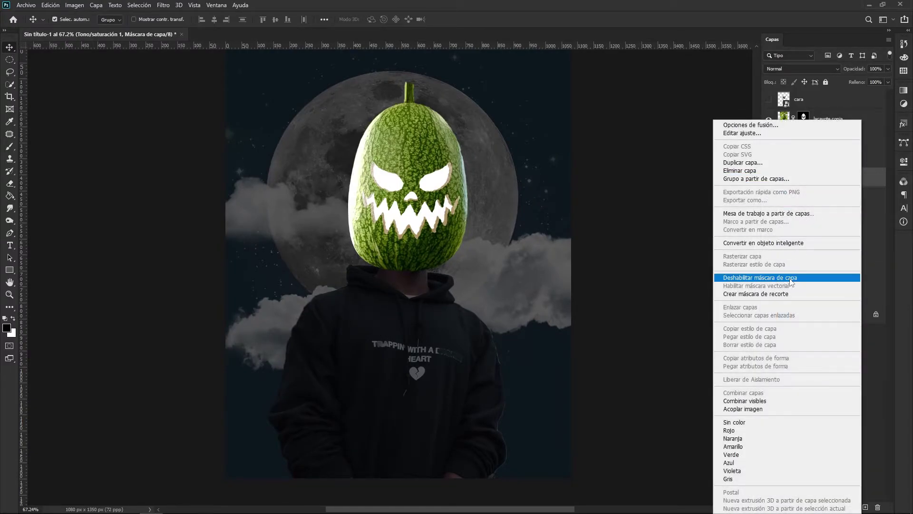
click(774, 294)
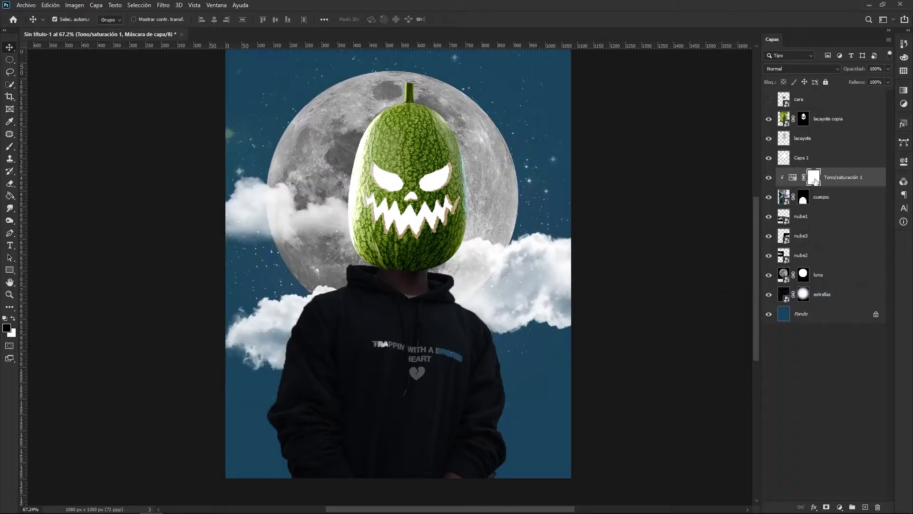
click(769, 179)
click(769, 178)
Step: Duplicate the Hue/Saturation adjustment, place the copy above the lacayote copia layer and clip it to that layer
click(862, 182)
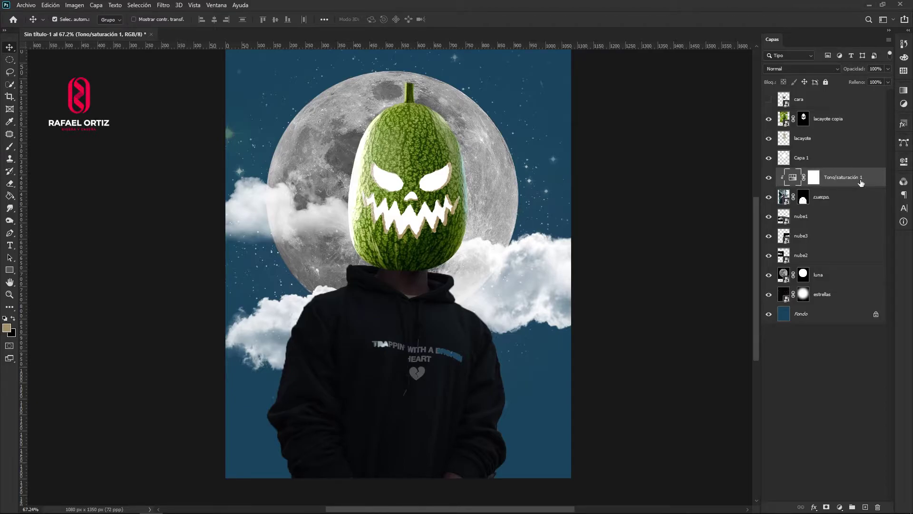
key(ctrl+j)
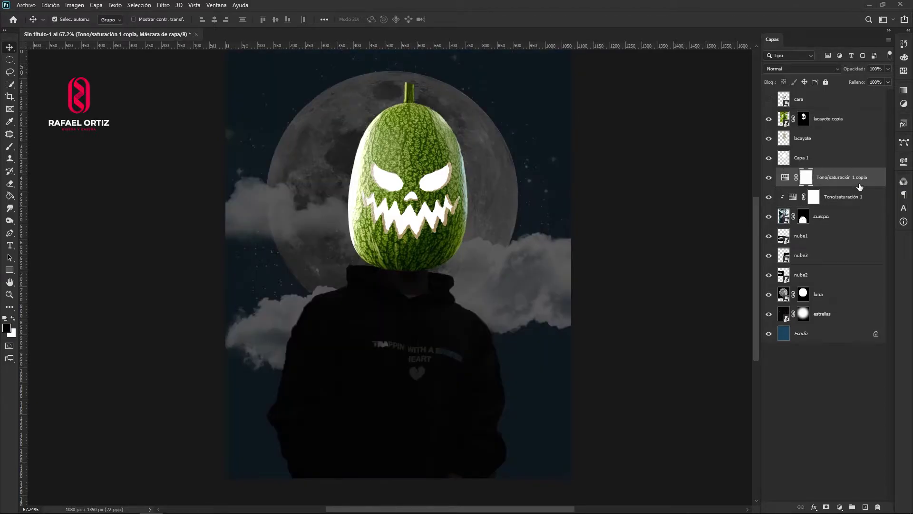
drag(840, 179, 789, 118)
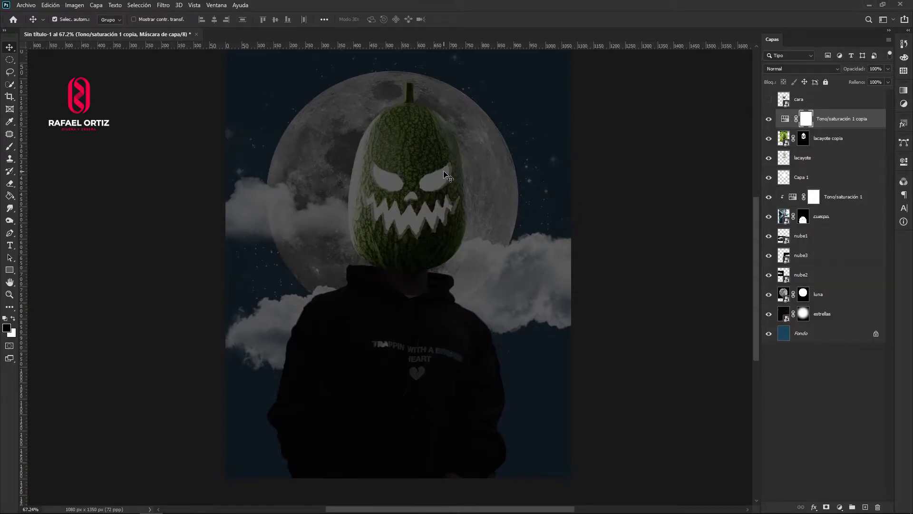
right_click(846, 124)
click(744, 296)
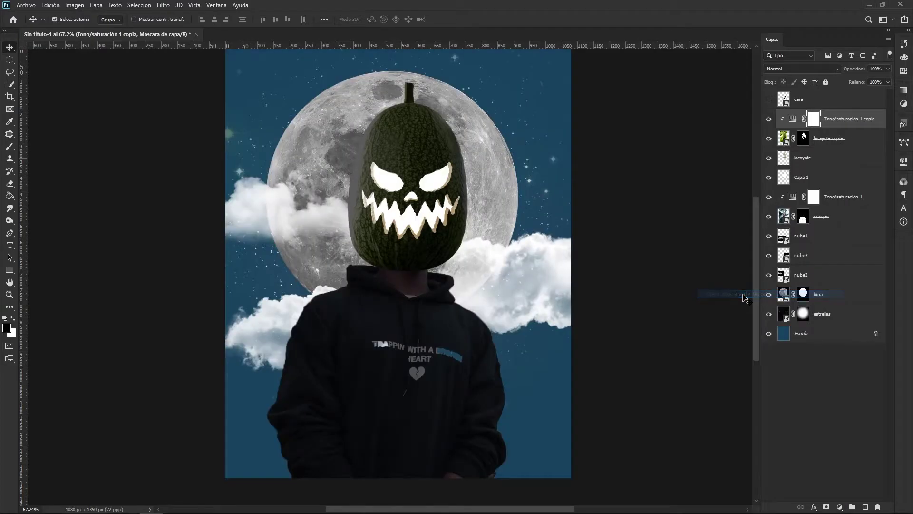
click(769, 122)
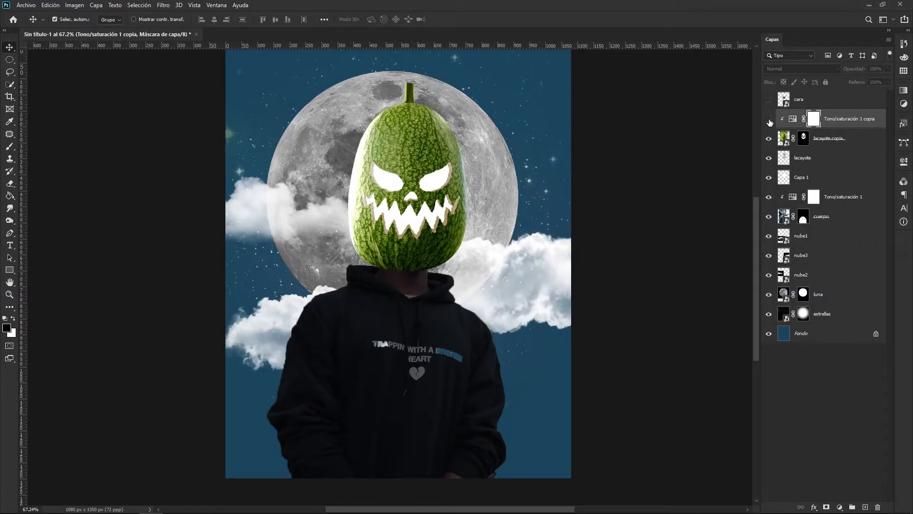
click(769, 123)
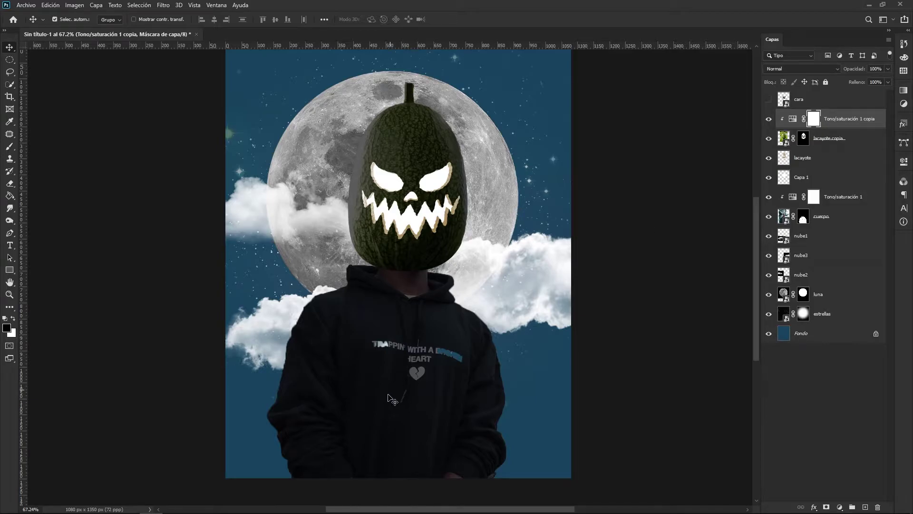
Step: Paint white on the cuerpo layer mask to restore the missing parts of the hoodie lettering, and return to the Move tool
scroll(399, 319, up, 4)
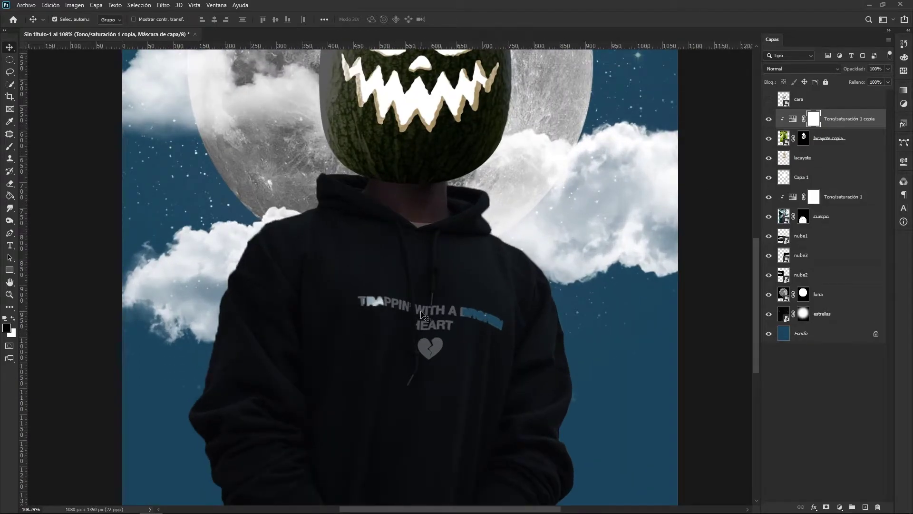
scroll(418, 318, up, 2)
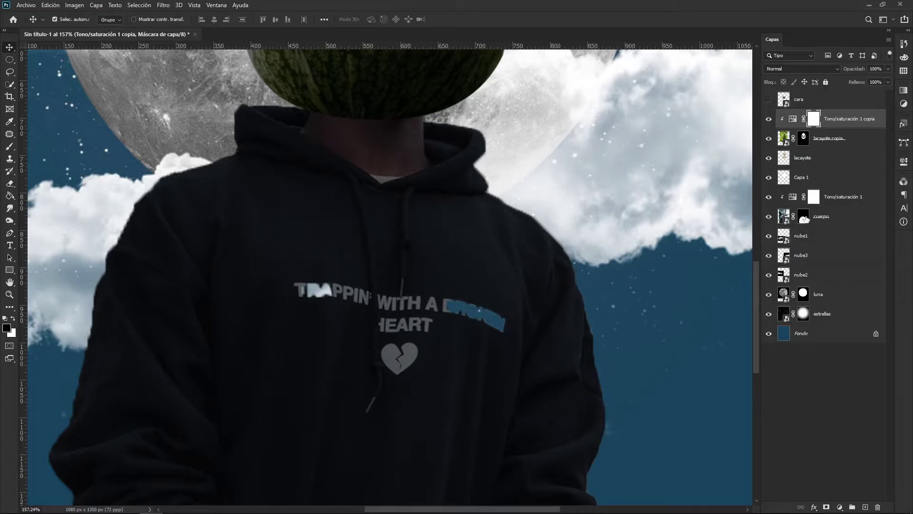
click(804, 219)
key(b)
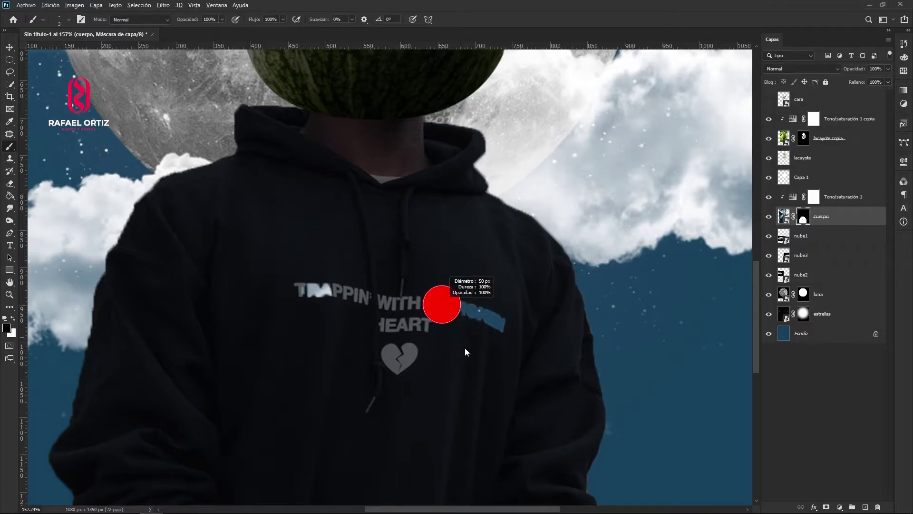
click(14, 318)
drag(428, 315, 495, 312)
drag(305, 290, 336, 292)
drag(381, 341, 393, 349)
drag(464, 285, 454, 293)
scroll(446, 293, down, 4)
scroll(446, 293, up, 2)
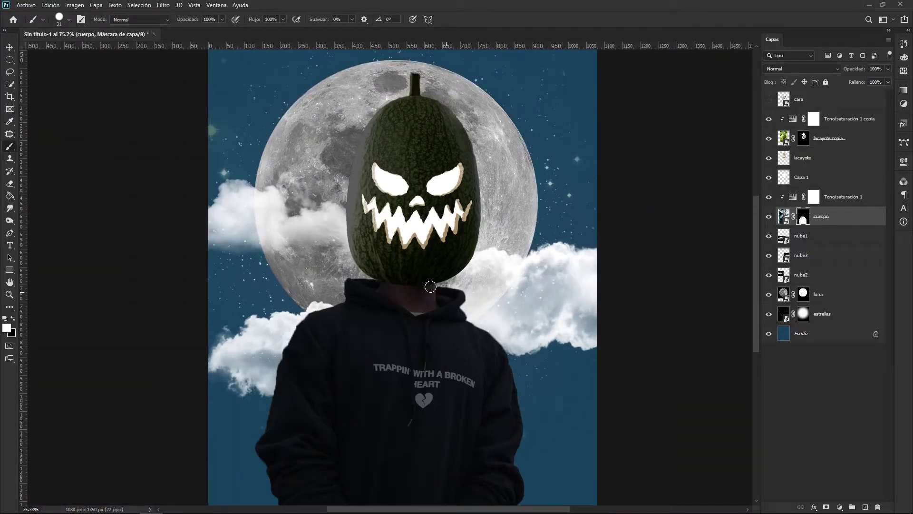
click(6, 54)
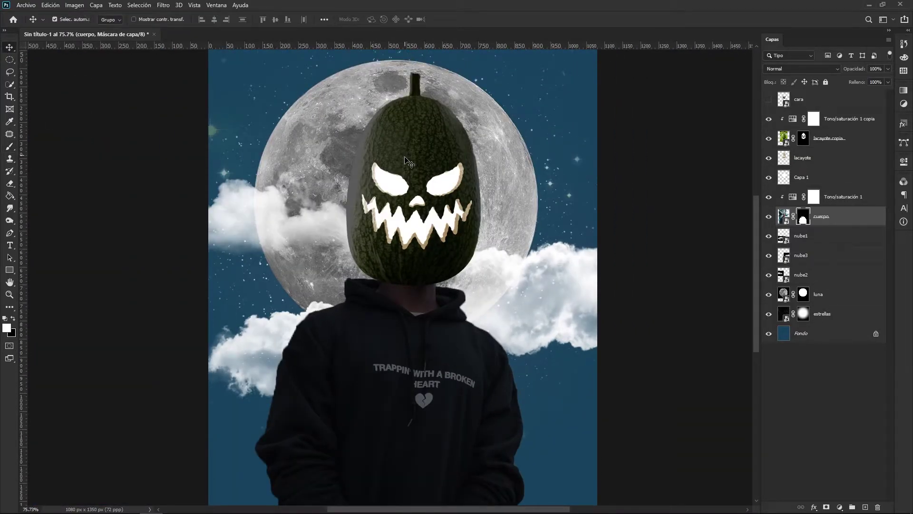
Step: Create a new layer above the body's Hue/Saturation adjustment and clip it to the cuerpo layer
key(ctrl)
scroll(431, 170, right, 1)
scroll(404, 267, down, 1)
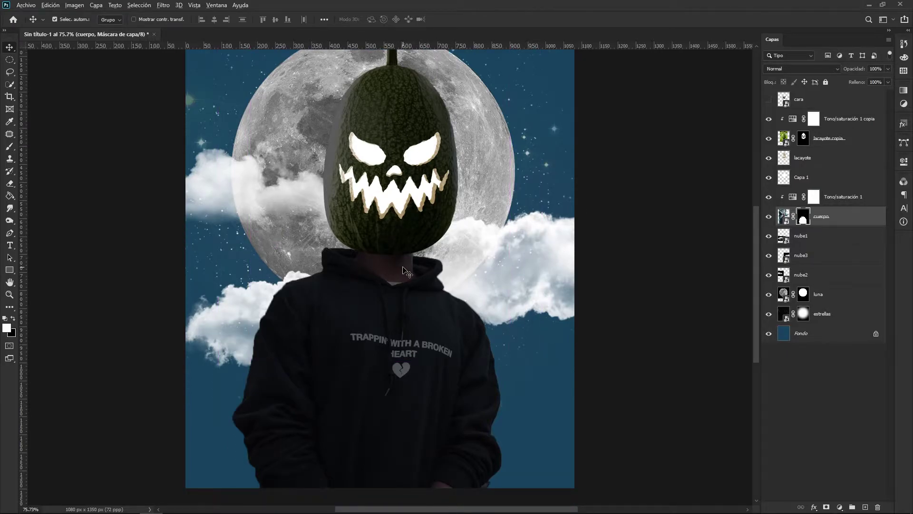
scroll(403, 266, up, 2)
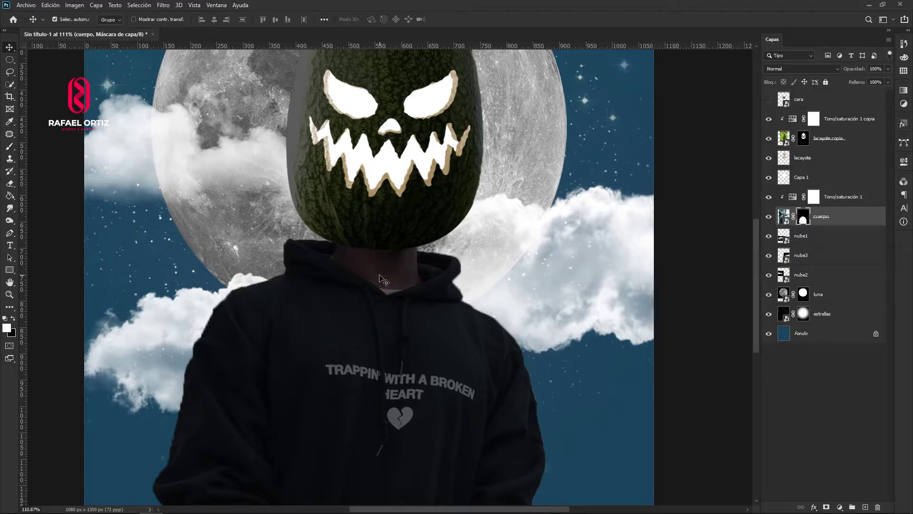
scroll(390, 284, down, 2)
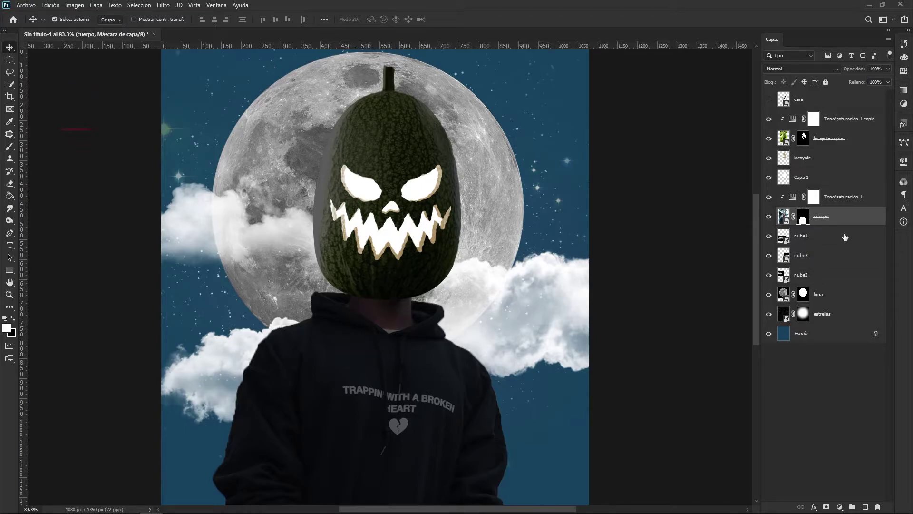
click(814, 197)
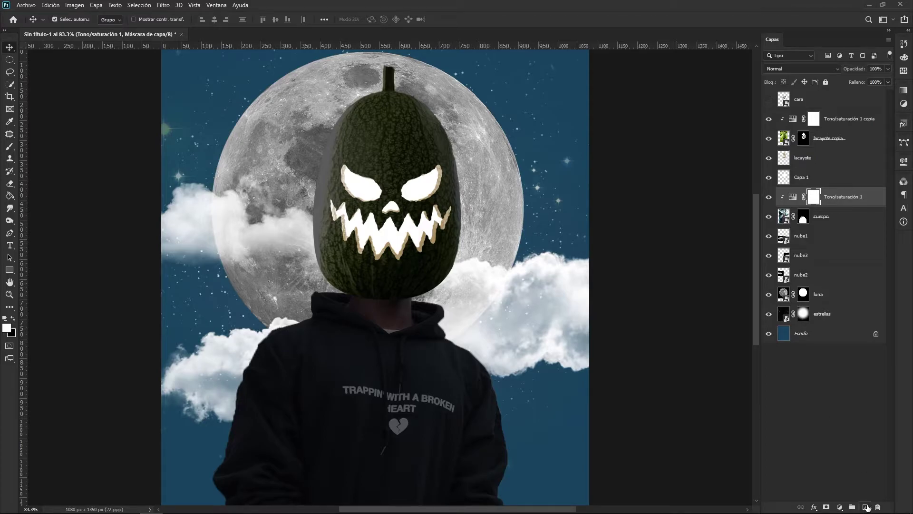
click(867, 507)
right_click(821, 199)
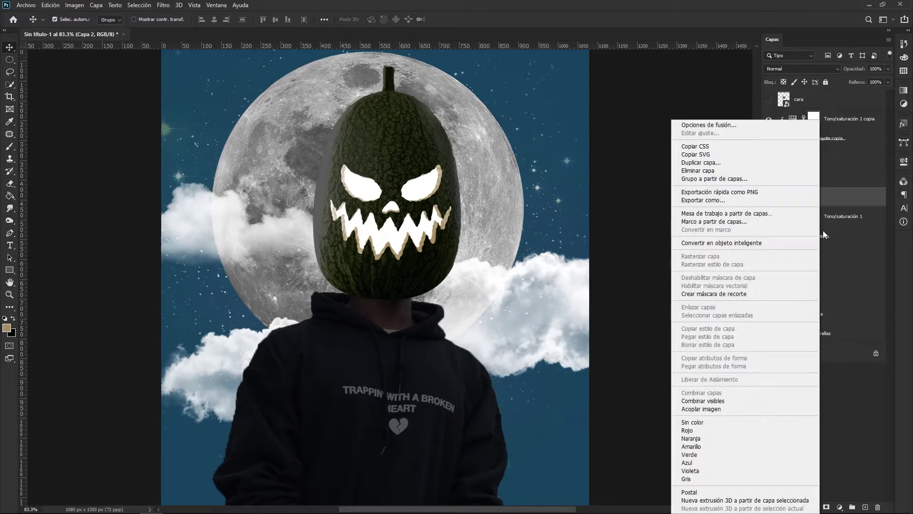
click(719, 295)
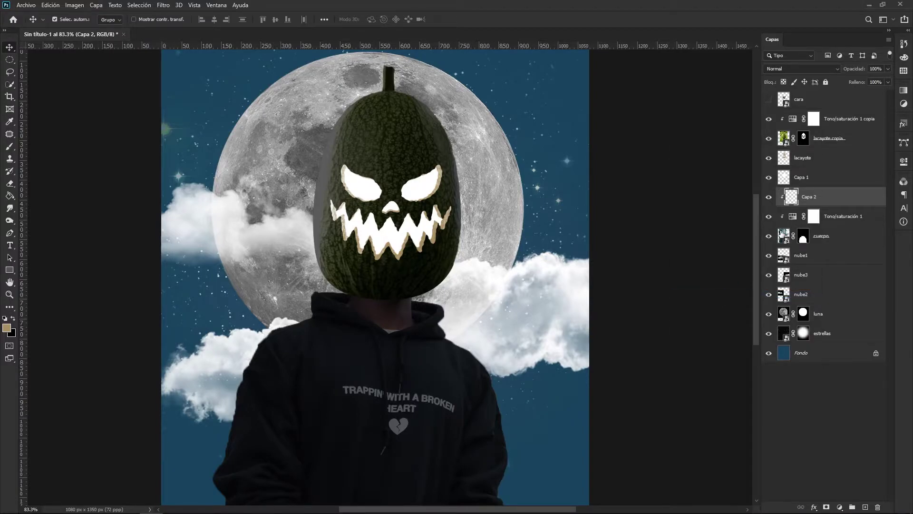
Step: Set up the Brush with black, 2% flow, a diameter of 60 px and 20% hardness
key(b)
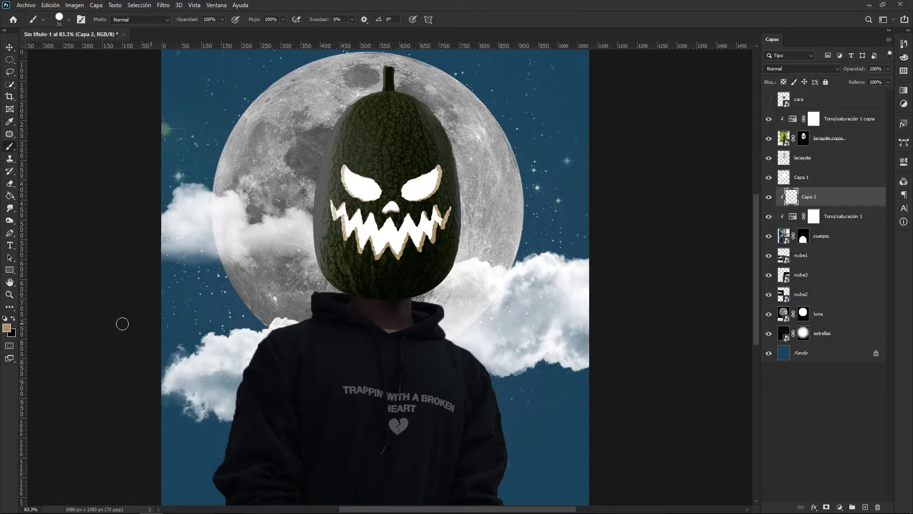
click(13, 319)
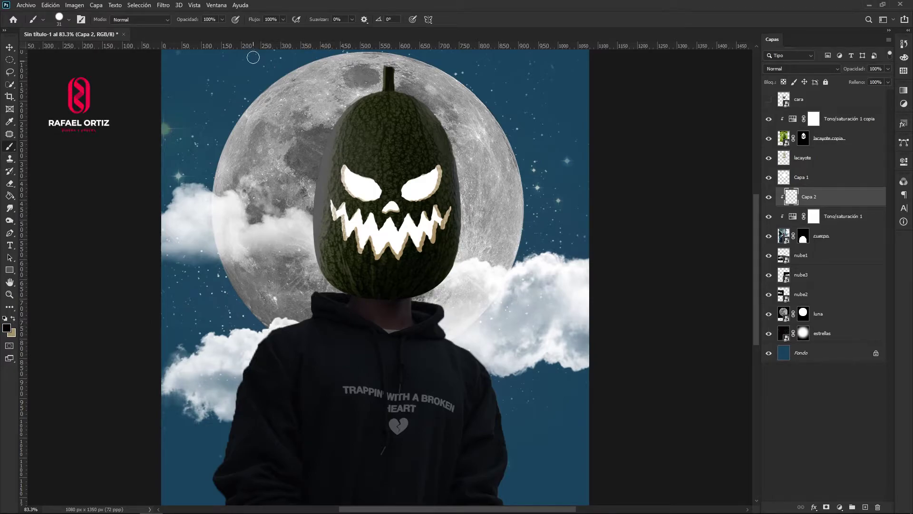
click(278, 20)
text(2)
drag(346, 304, 355, 314)
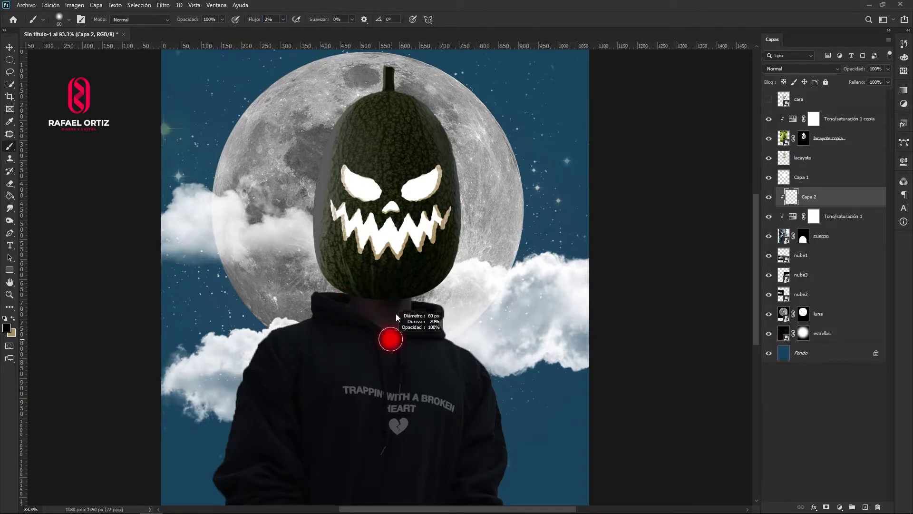
Step: Paint black shading over the neck just below the gourd on Capa 2 and compare it with and without that layer
scroll(396, 311, up, 3)
scroll(394, 315, up, 2)
drag(384, 302, 381, 306)
mouse_move(374, 283)
mouse_down()
mouse_move(326, 278)
mouse_move(380, 295)
mouse_move(364, 297)
mouse_move(385, 321)
mouse_move(376, 314)
mouse_up()
right_click(379, 305)
drag(391, 307, 355, 298)
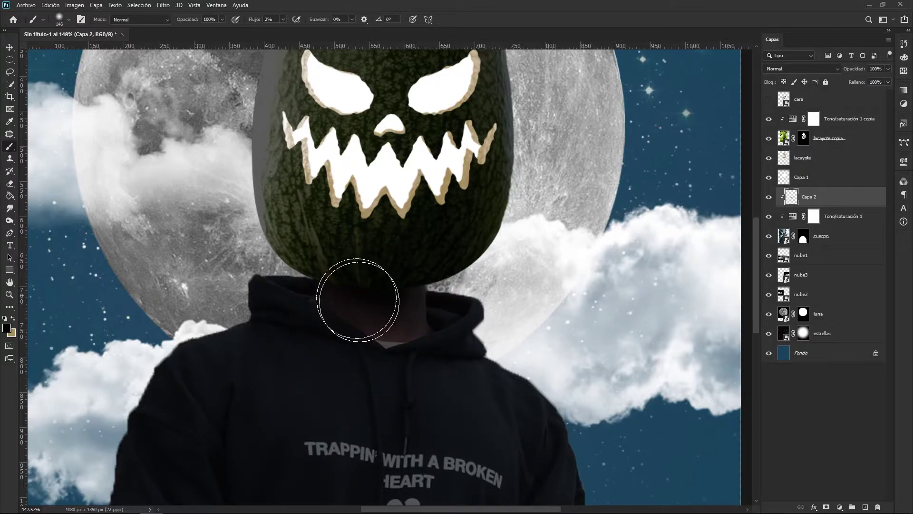
click(769, 198)
click(769, 198)
click(769, 199)
click(769, 198)
click(769, 199)
click(769, 199)
Step: Extend the black shading down the neck and across the hoodie's collar opening on Capa 2
mouse_move(404, 313)
mouse_down()
mouse_move(423, 316)
mouse_move(412, 351)
mouse_move(377, 347)
mouse_up()
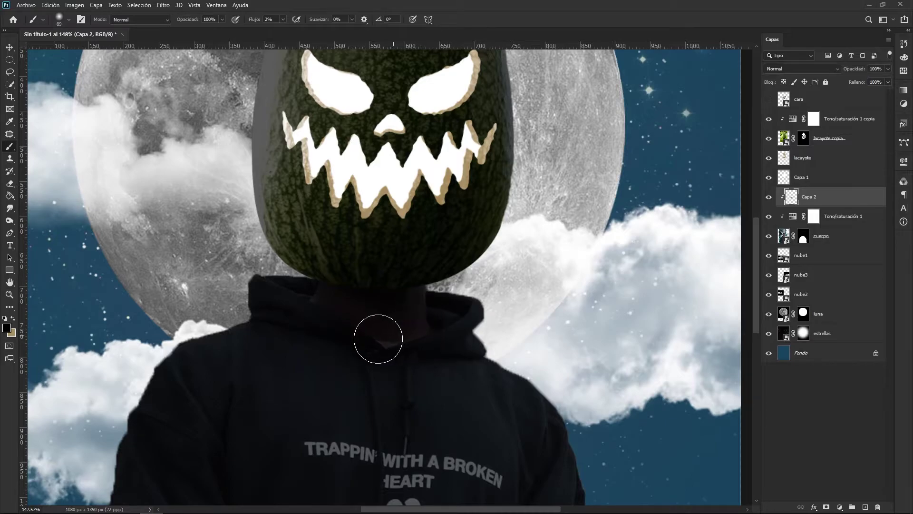
scroll(398, 342, down, 2)
mouse_move(399, 371)
mouse_down()
mouse_move(380, 370)
mouse_move(431, 357)
mouse_move(379, 370)
mouse_move(335, 342)
mouse_move(360, 362)
mouse_move(352, 351)
mouse_move(440, 344)
mouse_move(424, 319)
mouse_move(387, 362)
mouse_up()
mouse_move(334, 335)
mouse_down()
mouse_move(367, 355)
mouse_move(417, 343)
mouse_move(374, 336)
mouse_up()
scroll(409, 370, down, 8)
scroll(430, 399, up, 6)
Step: Create a new layer above the gourd's Hue/Saturation adjustment and clip it to the lacayote copia layer
click(10, 49)
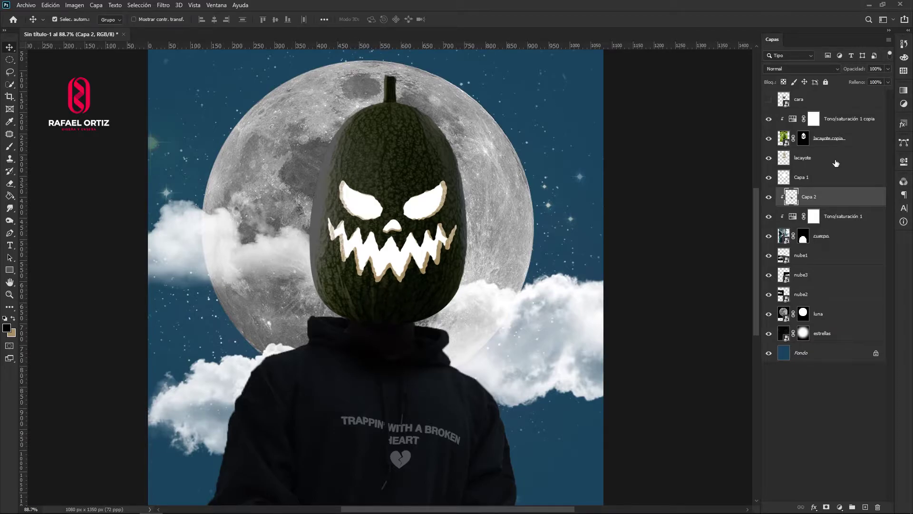
click(835, 122)
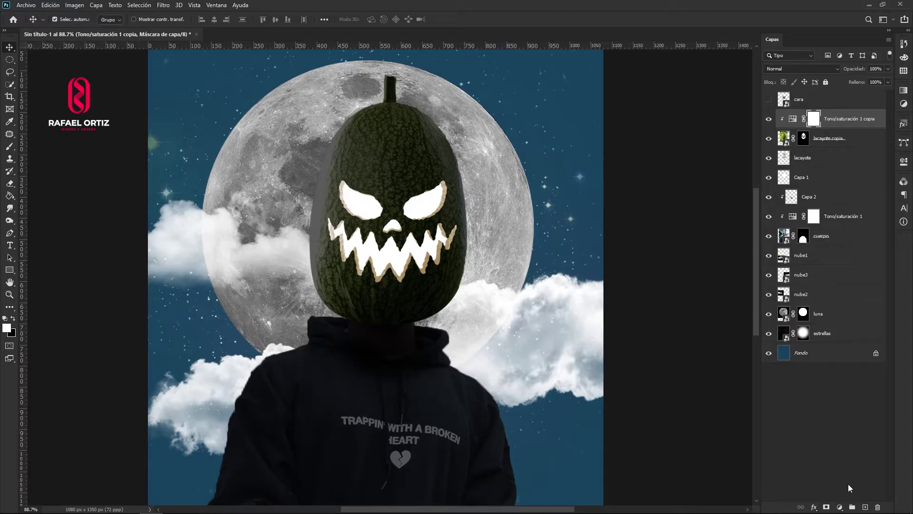
click(865, 507)
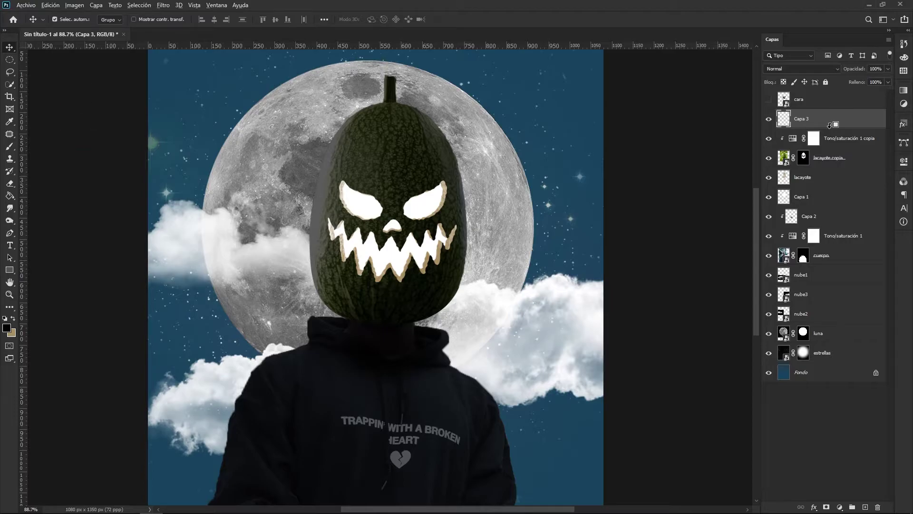
alt+click(830, 125)
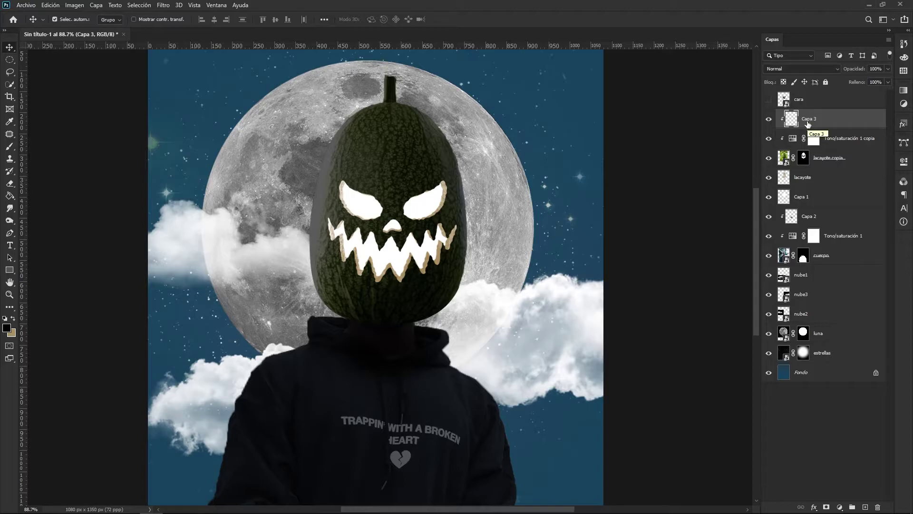
Step: Paint soft black shading along the lower edge of the gourd on Capa 3 using the Brush at 2% flow
key(b)
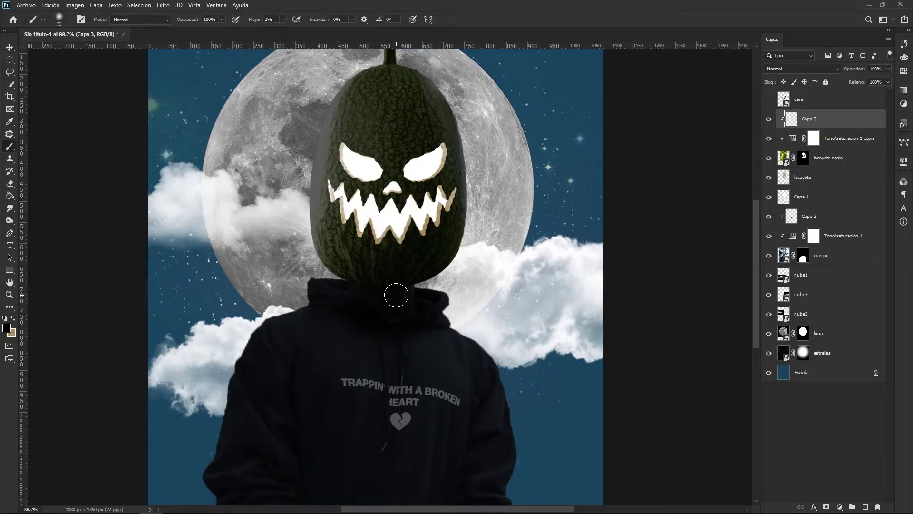
scroll(380, 316, up, 2)
drag(389, 260, 376, 259)
scroll(423, 276, up, 2)
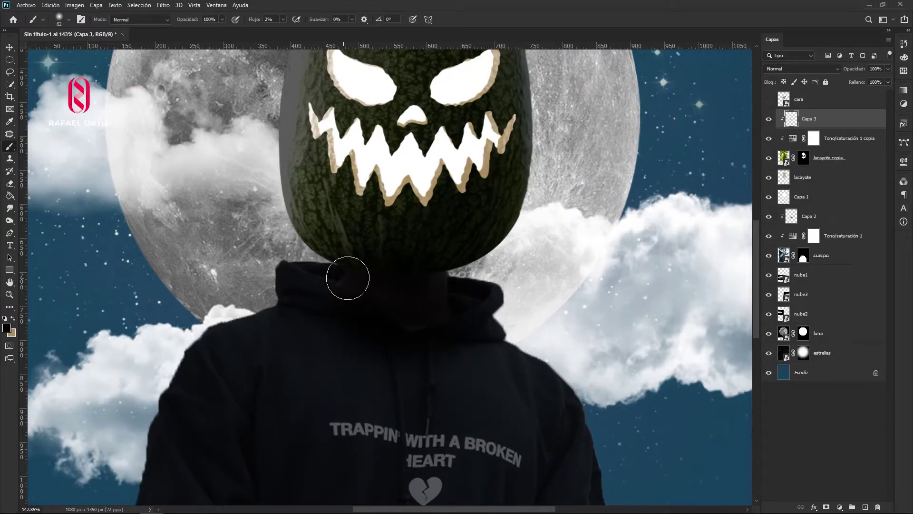
scroll(460, 274, down, 2)
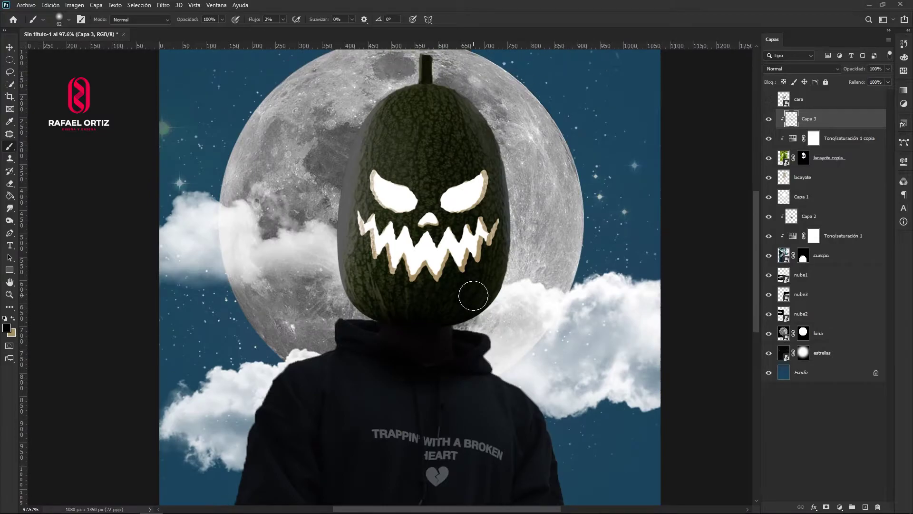
drag(426, 320, 461, 287)
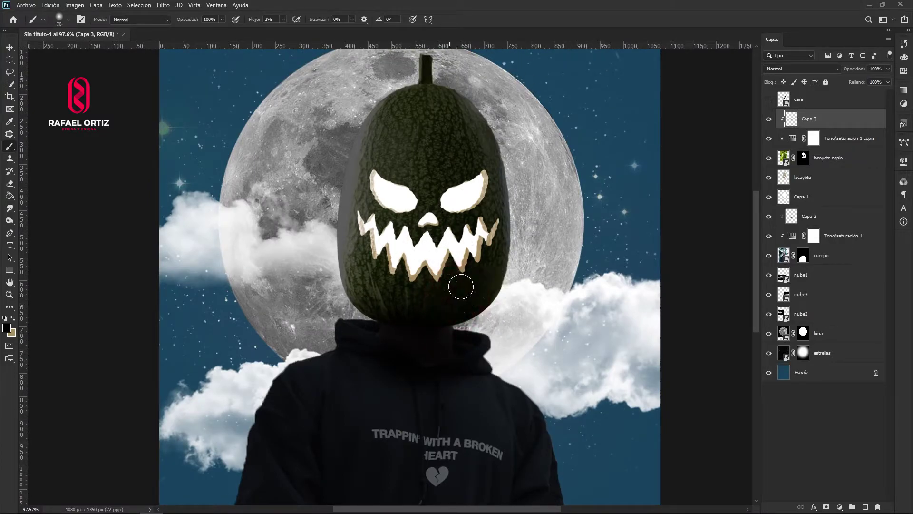
Step: Set the opacity of the gourd's and the body's Hue/Saturation adjustments to 80%, and compare the body with and without its adjustment
click(843, 143)
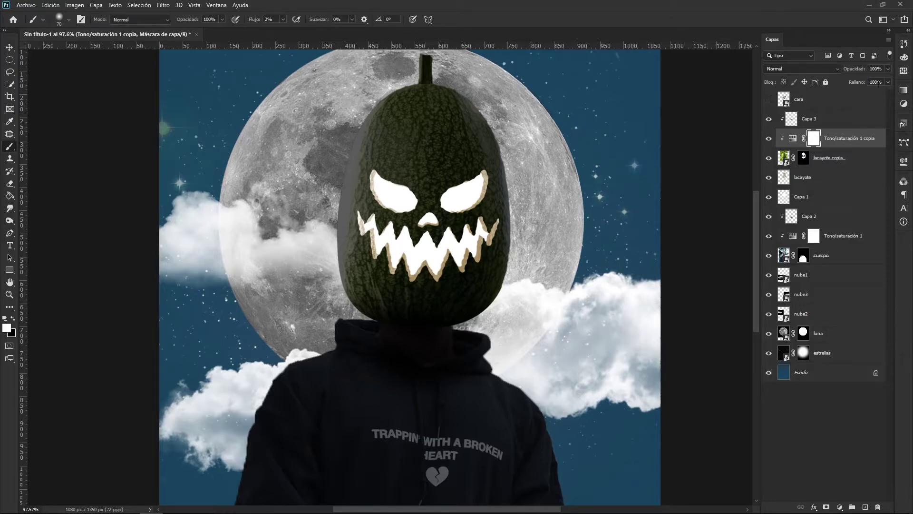
mouse_move(887, 69)
mouse_down()
mouse_move(887, 82)
mouse_move(879, 82)
mouse_up()
text(80)
key(Return)
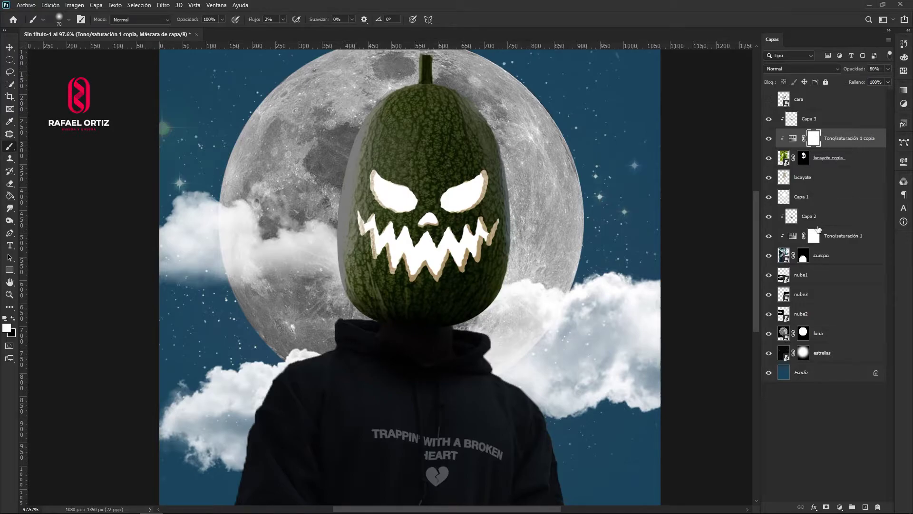
click(835, 240)
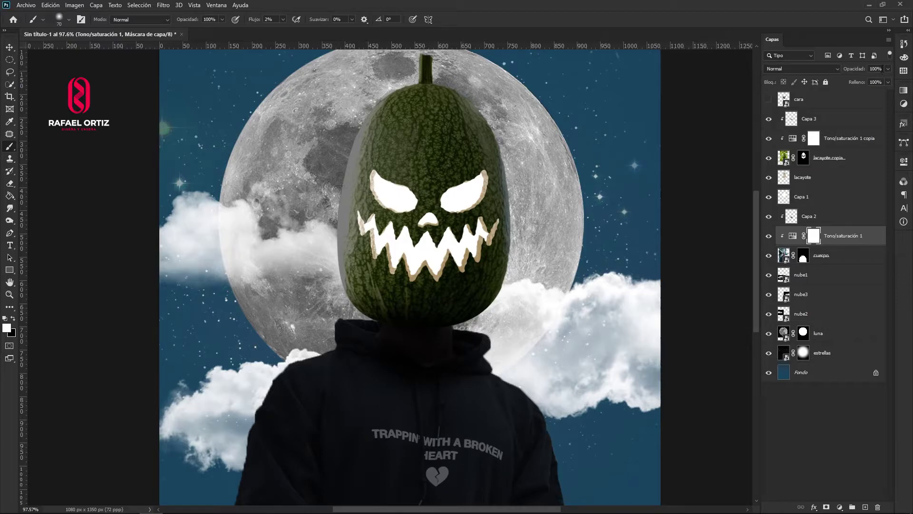
text(80)
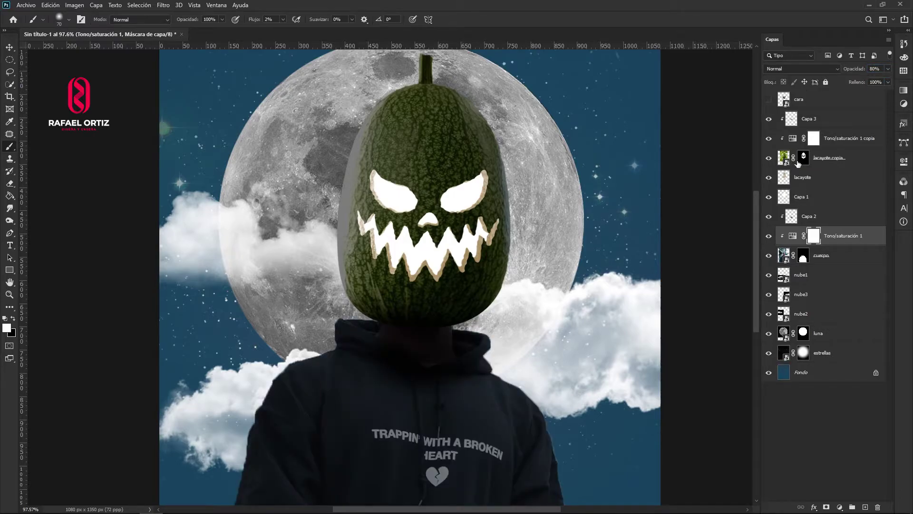
click(769, 237)
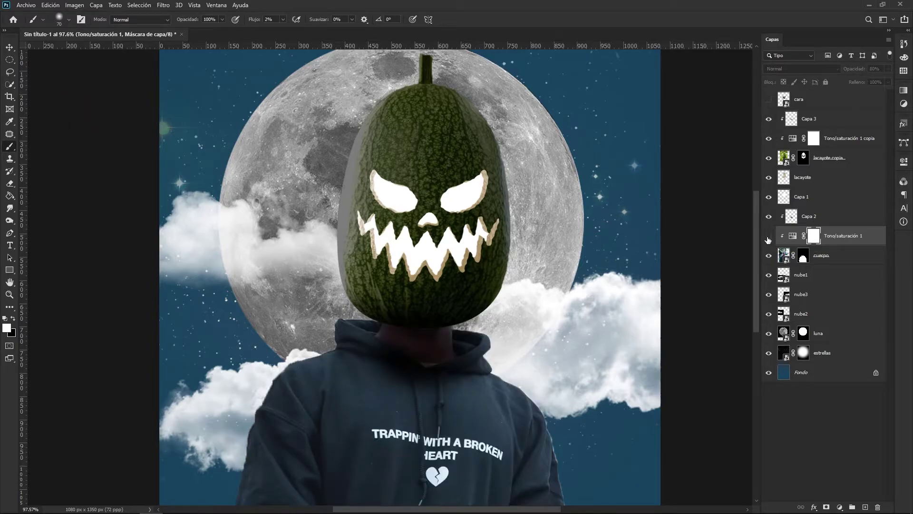
click(769, 237)
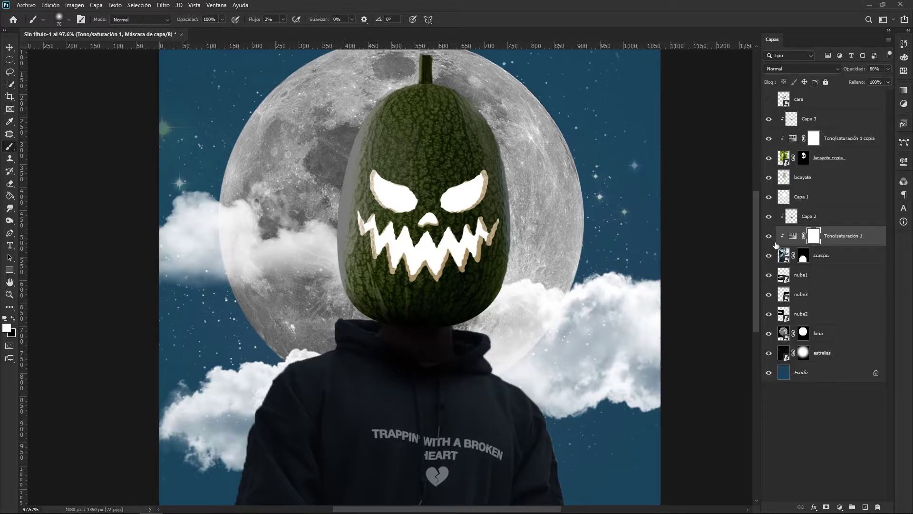
Step: Compare the neck shading on Capa 2, add more black around the neck and hood with a larger brush, and undo the last stroke
click(769, 217)
click(769, 217)
click(791, 216)
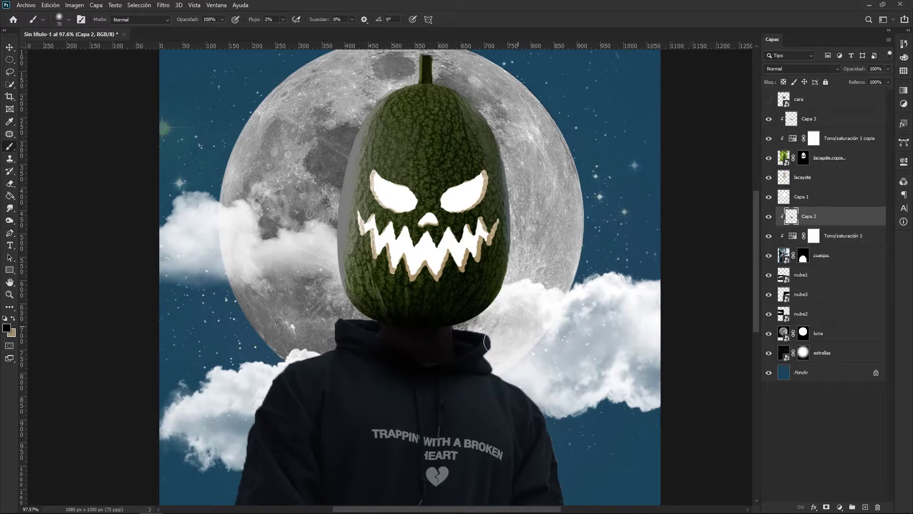
mouse_move(368, 331)
mouse_down()
mouse_move(449, 371)
mouse_move(425, 378)
mouse_move(390, 367)
mouse_move(420, 366)
mouse_move(430, 382)
mouse_move(426, 367)
mouse_move(466, 338)
mouse_move(407, 325)
mouse_move(385, 370)
mouse_move(479, 372)
mouse_move(353, 364)
mouse_up()
key(ctrl+z)
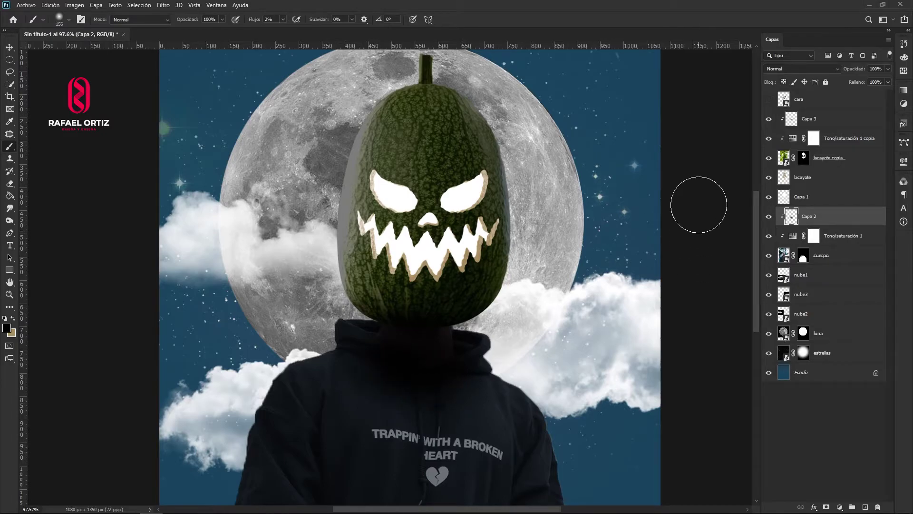
Step: Compare the pumpkin head with and without the Capa 3 shading
click(769, 119)
click(767, 121)
click(768, 122)
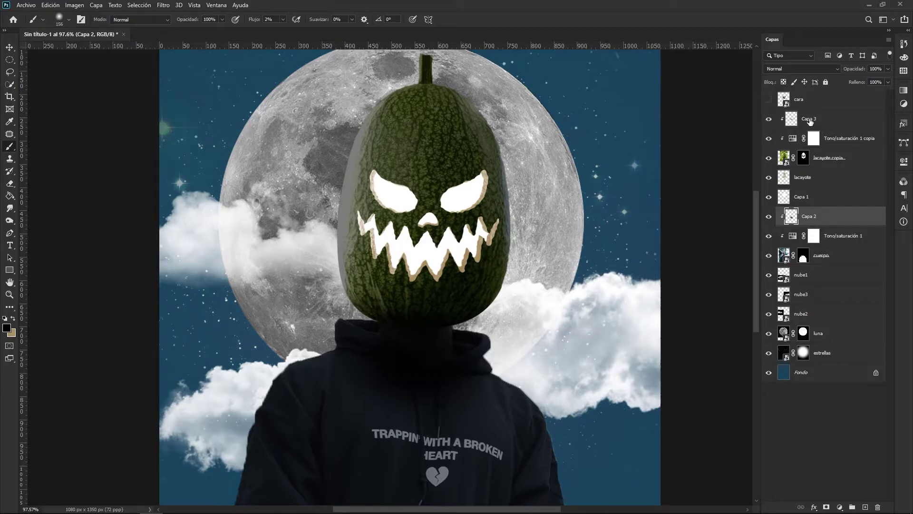
Step: Add a new layer above Capa 3 and clip it to the pumpkin layer
click(810, 122)
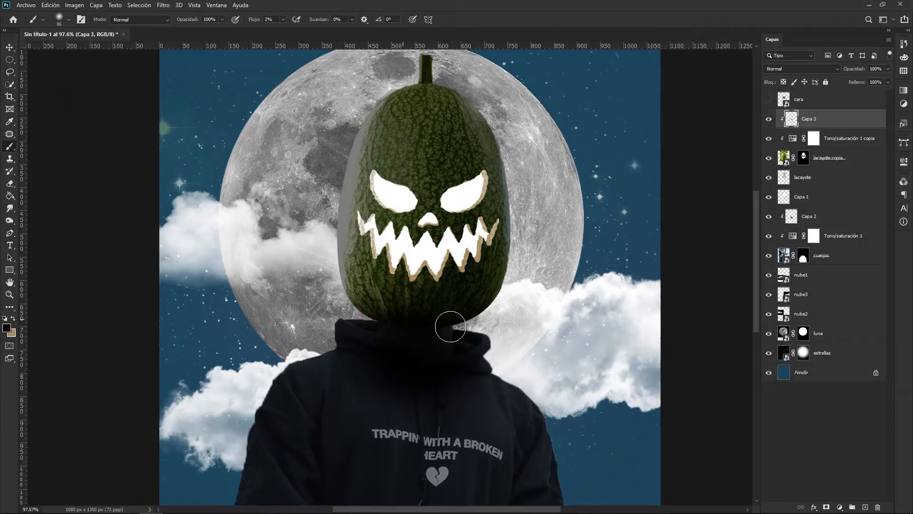
scroll(451, 318, down, 2)
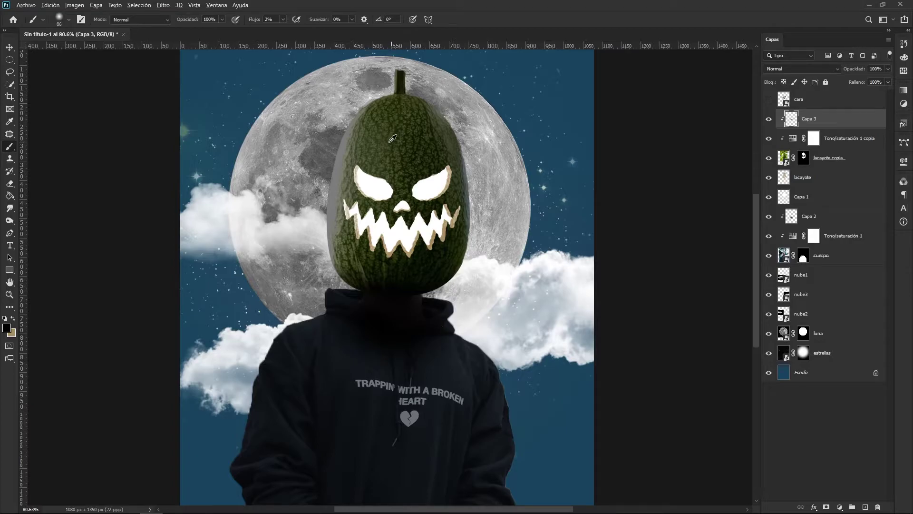
scroll(394, 138, down, 2)
scroll(367, 242, up, 3)
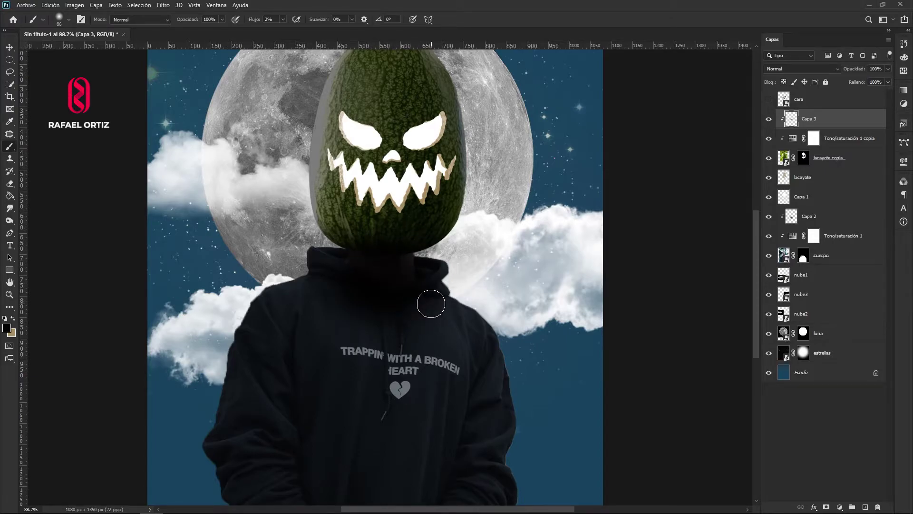
scroll(428, 302, down, 2)
click(10, 48)
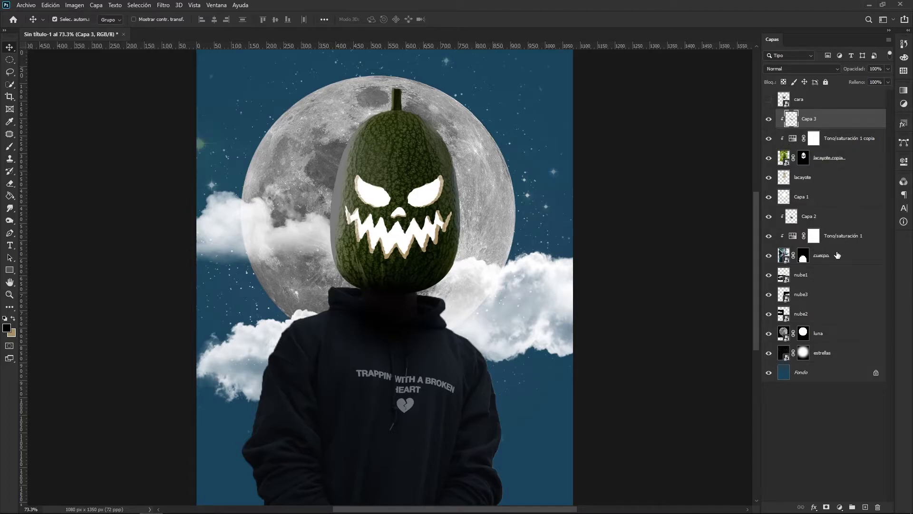
click(866, 507)
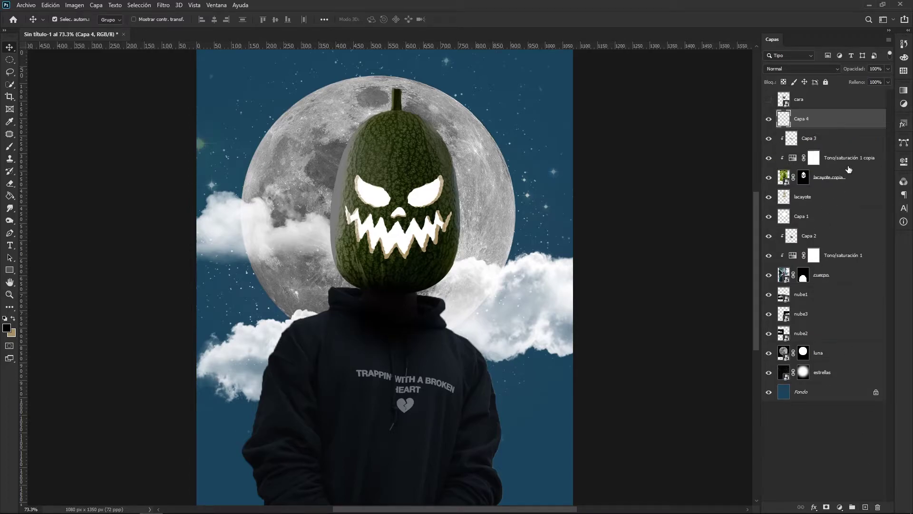
alt+click(813, 129)
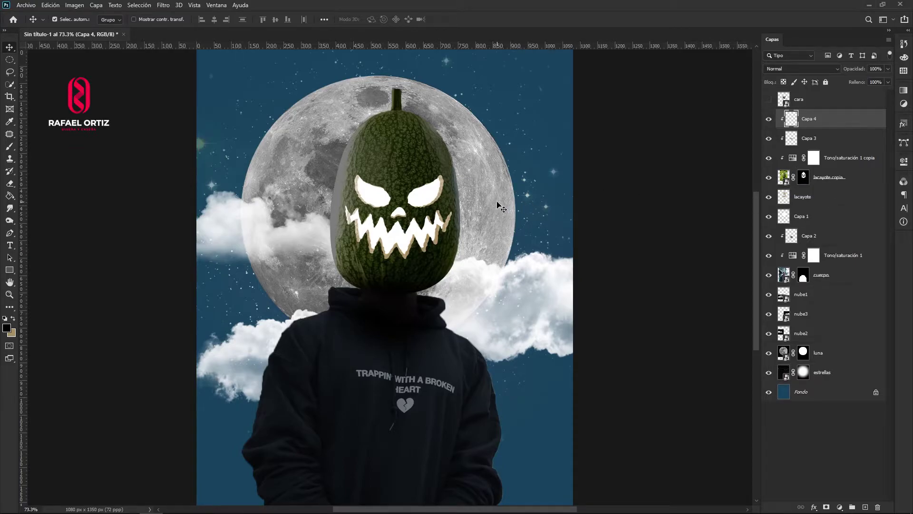
Step: Paint a soft white highlight along the pumpkin's left edge on Capa 4 with the Brush at 2% flow
key(b)
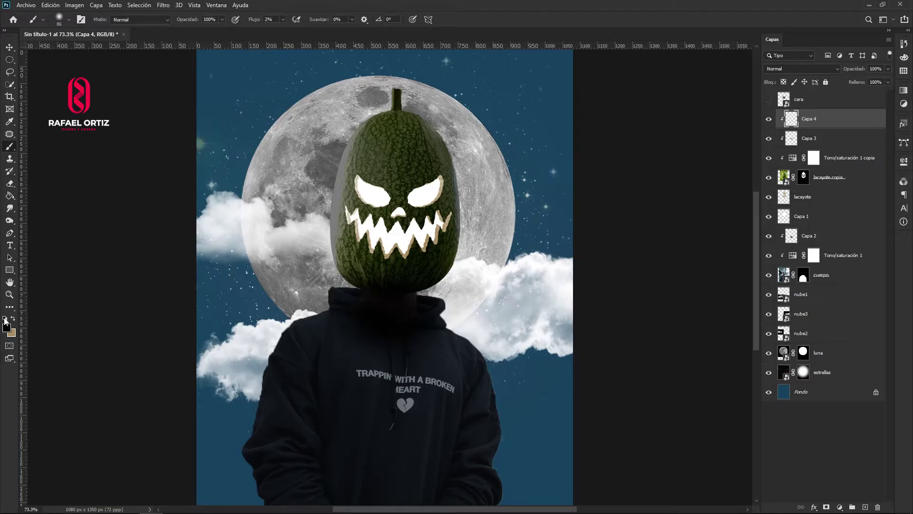
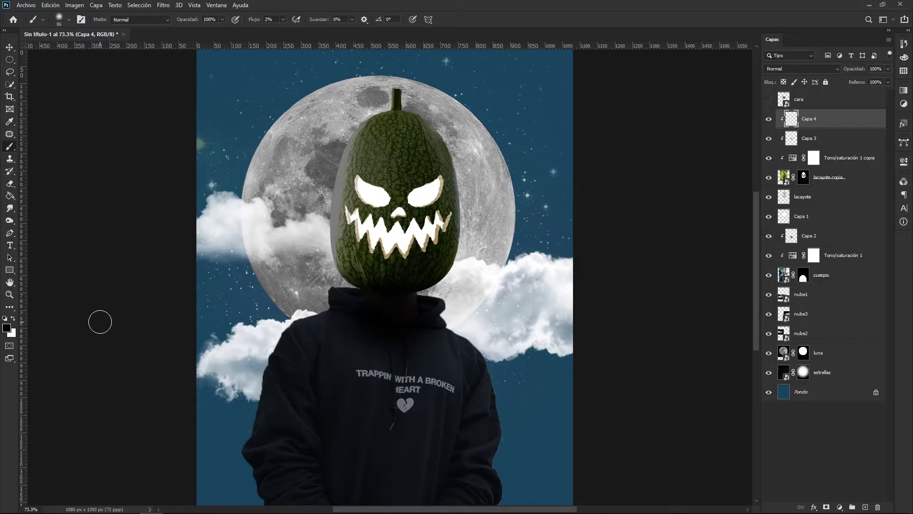
click(13, 318)
scroll(437, 209, up, 4)
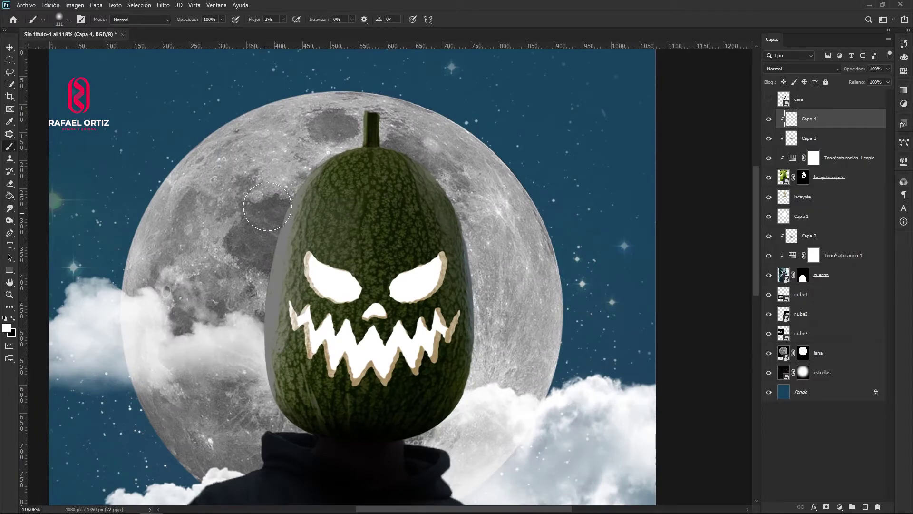
drag(366, 211, 342, 233)
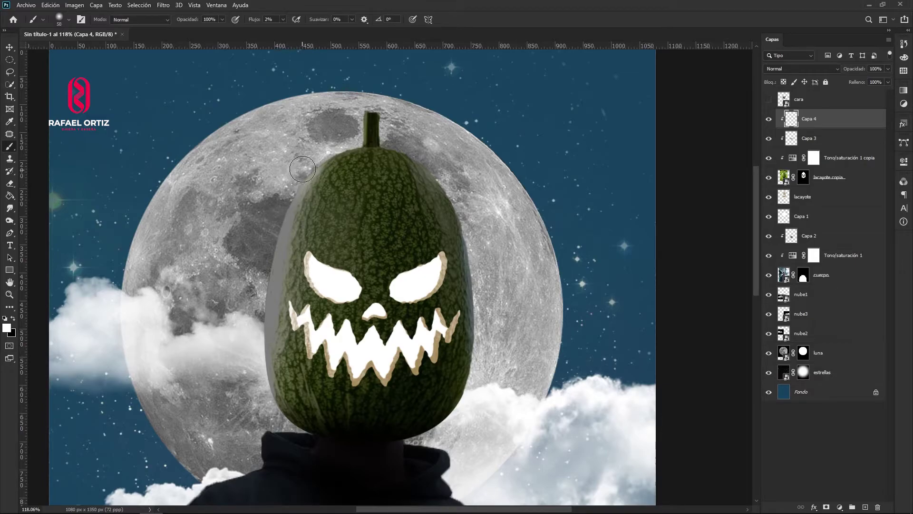
drag(340, 232, 343, 233)
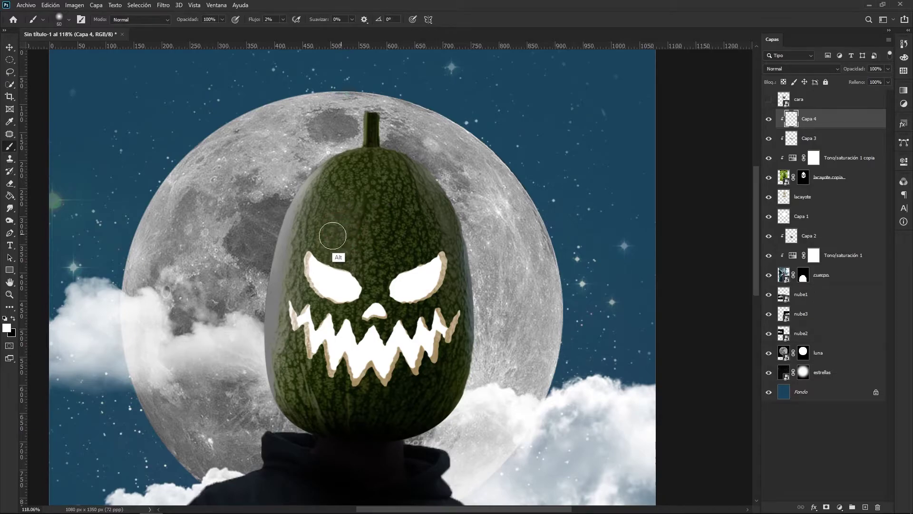
drag(324, 164, 273, 261)
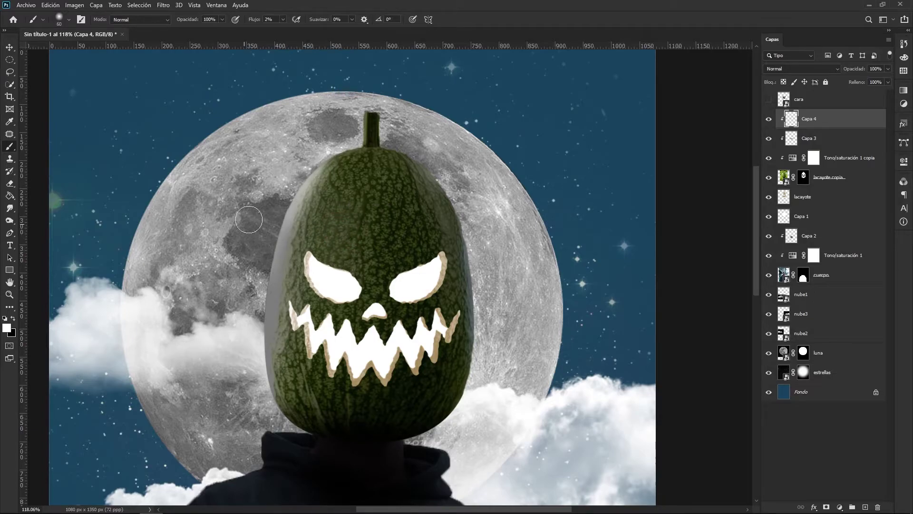
drag(301, 179, 279, 288)
mouse_move(331, 204)
mouse_down()
mouse_move(277, 266)
mouse_move(278, 352)
mouse_move(271, 247)
mouse_move(261, 292)
mouse_move(268, 362)
mouse_move(261, 356)
mouse_move(290, 428)
mouse_move(306, 432)
mouse_up()
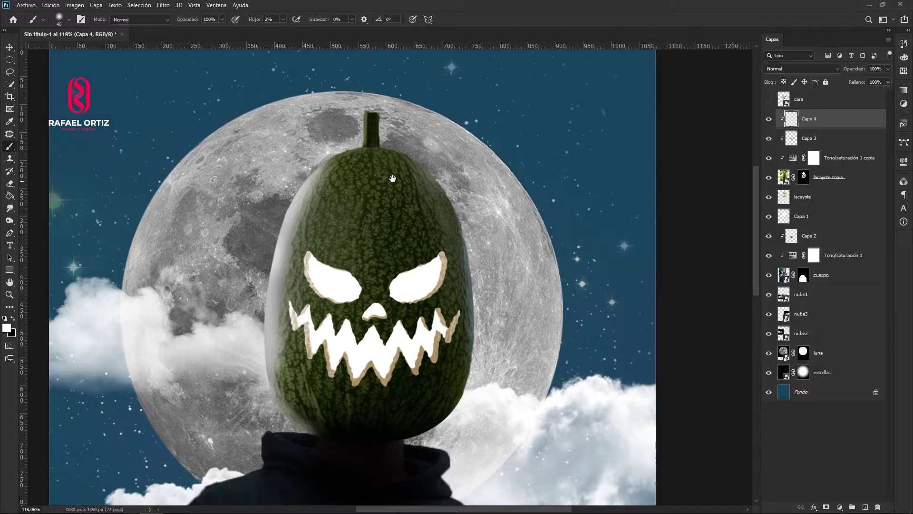
Step: Extend the soft white highlight across the top of the pumpkin and onto its stem
drag(391, 180, 369, 226)
mouse_move(341, 177)
mouse_down()
mouse_move(332, 159)
mouse_move(318, 202)
mouse_move(326, 196)
mouse_up()
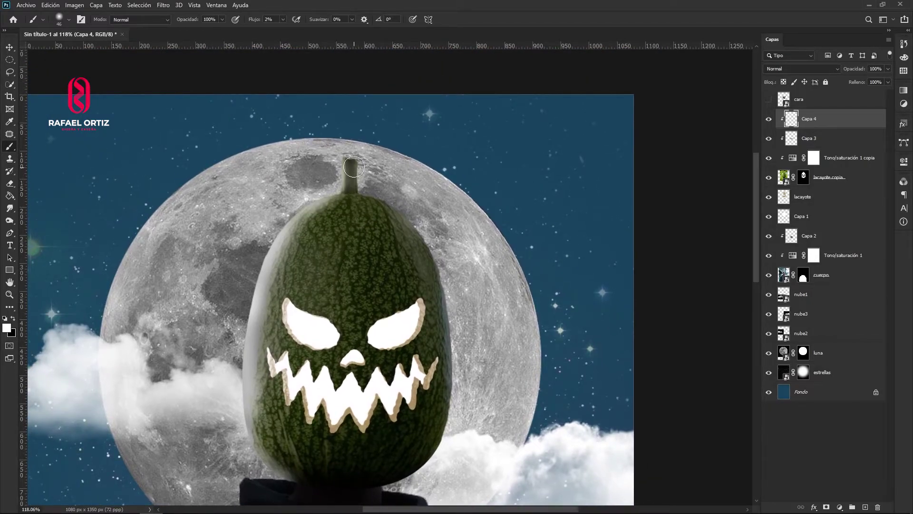
mouse_move(378, 209)
mouse_down()
mouse_move(336, 184)
mouse_move(358, 174)
mouse_up()
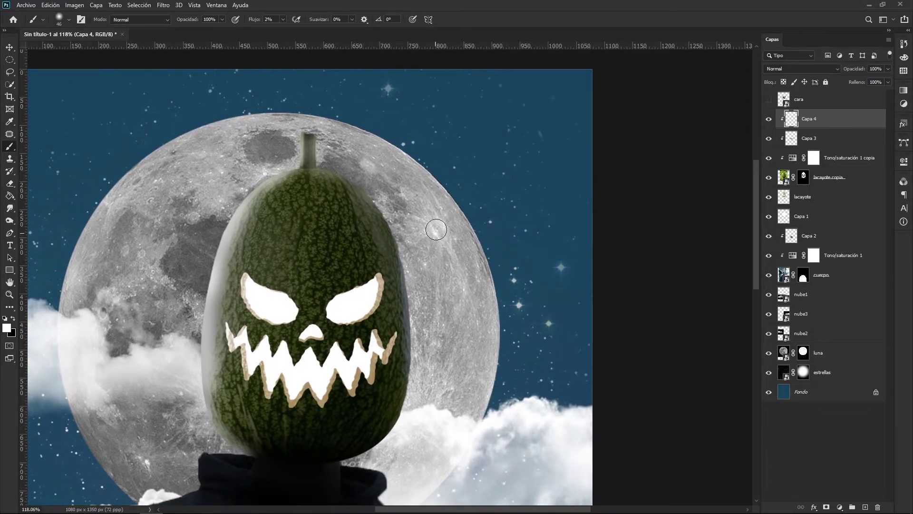
Step: Compare the pumpkin with and without the Capa 4 highlights
click(769, 120)
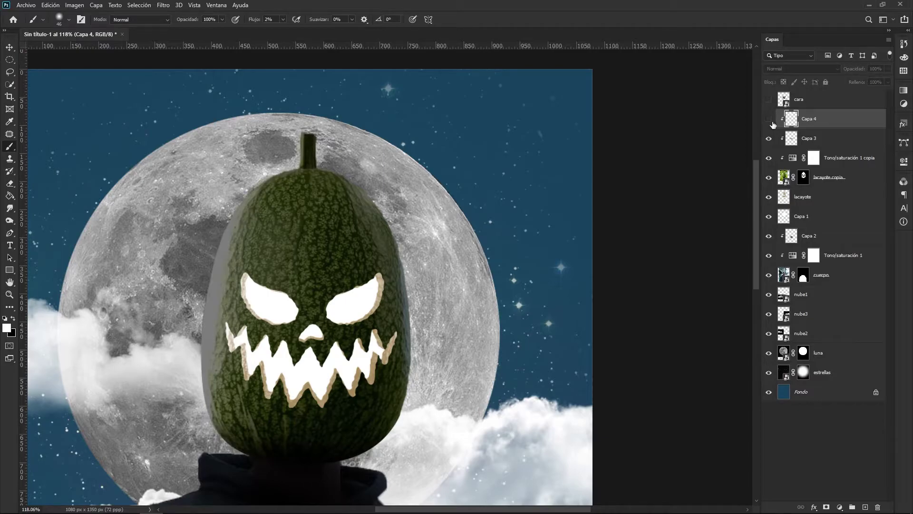
click(770, 120)
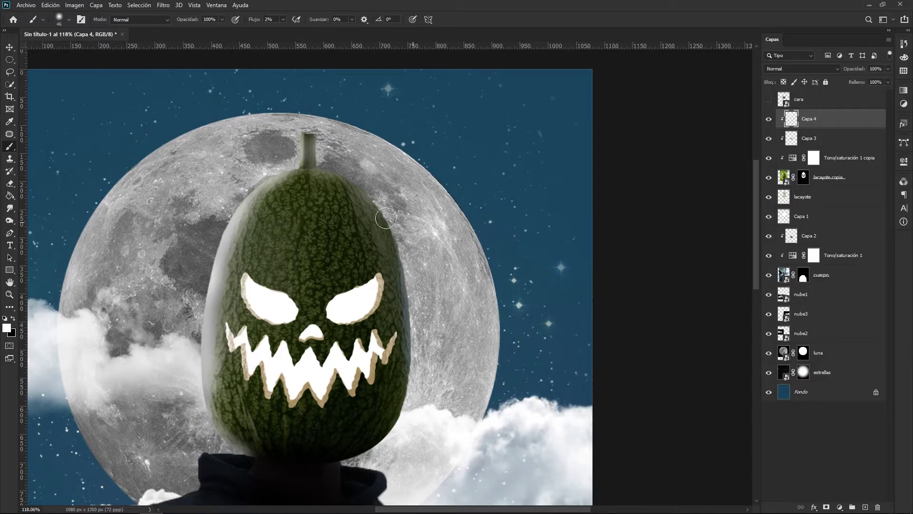
click(769, 119)
click(769, 119)
click(769, 119)
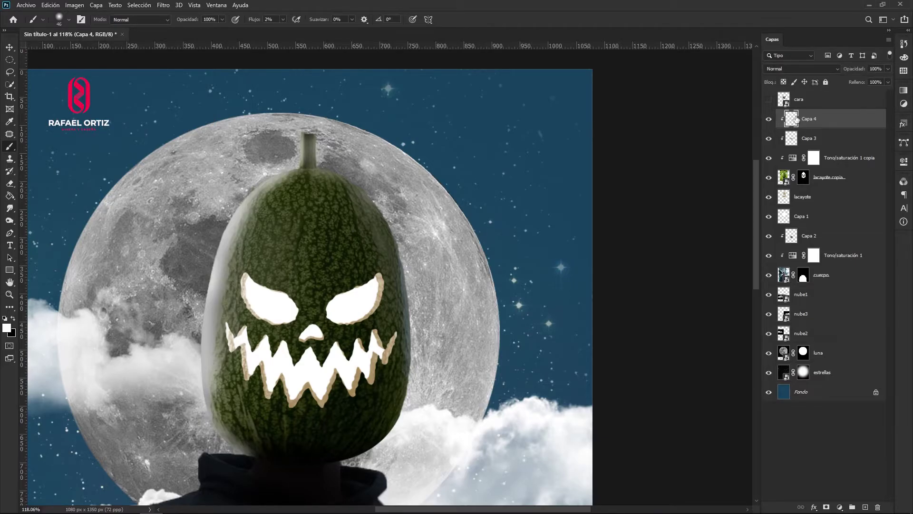
Step: Create a clipped layer directly above Capa 3 and reduce the brush size for finer highlights
click(833, 139)
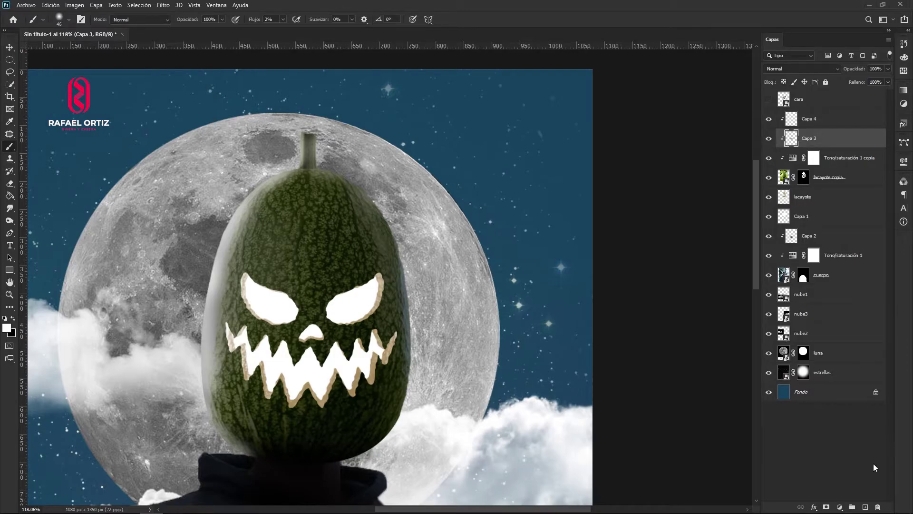
click(865, 507)
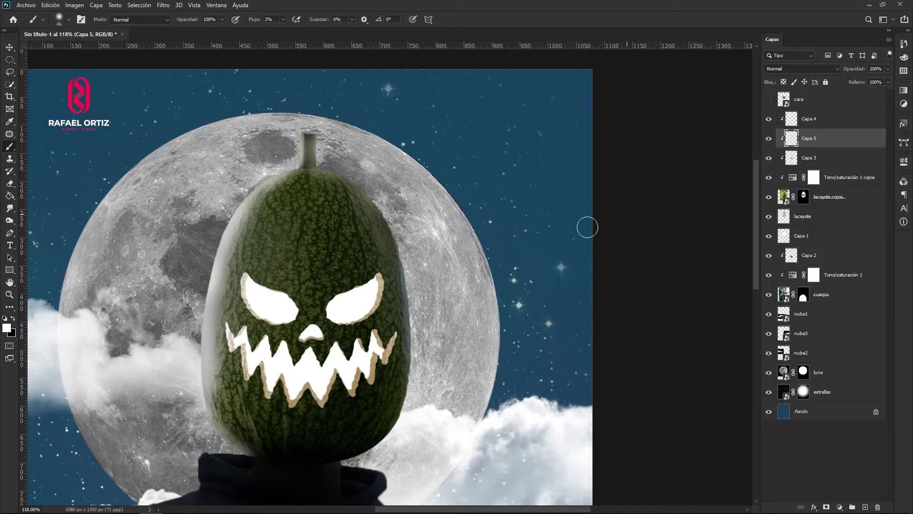
alt+right_click(320, 238)
drag(318, 236, 320, 233)
Step: Paint thin white highlights along both edges of the pumpkin's stem on Capa 5 with a small brush
key(z)
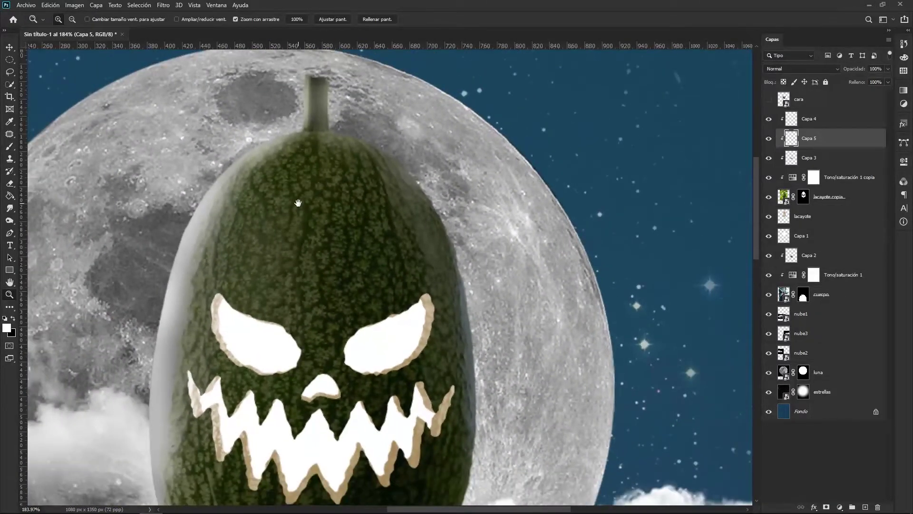
drag(298, 203, 417, 224)
click(414, 207)
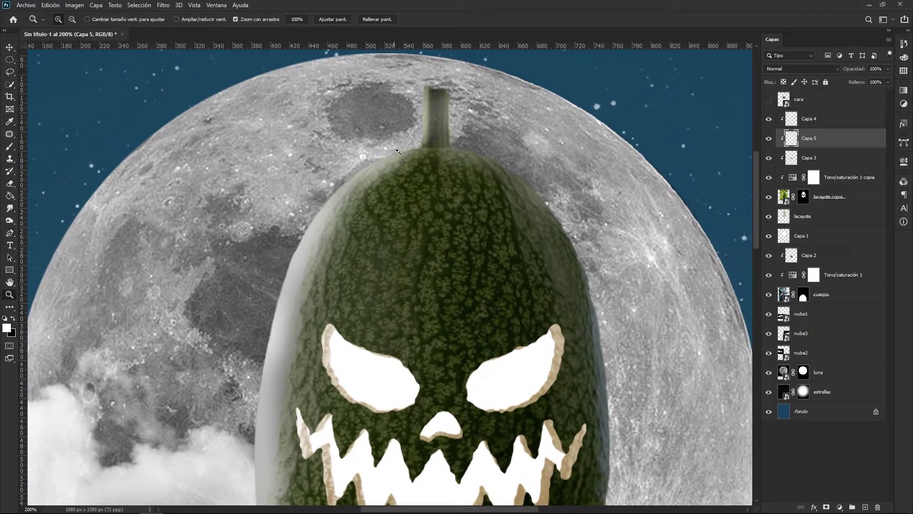
drag(451, 176, 440, 174)
key(b)
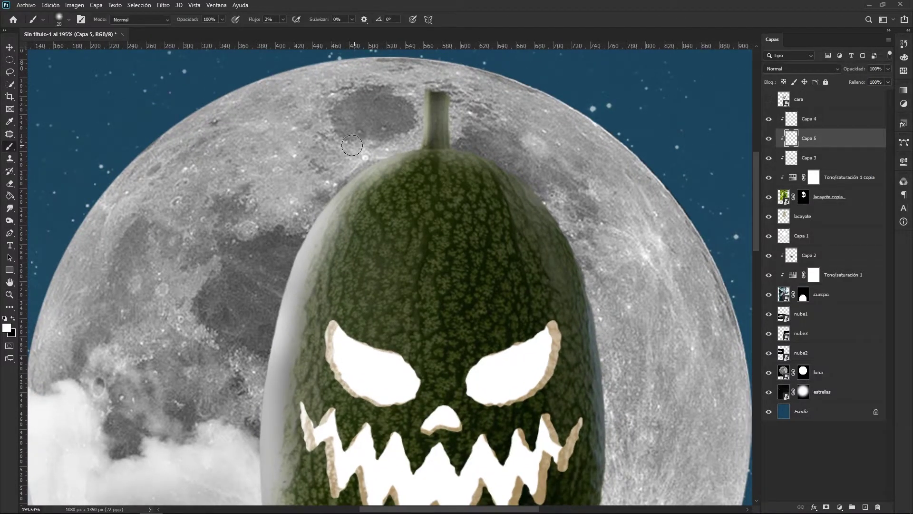
mouse_move(425, 116)
mouse_down()
mouse_move(413, 90)
mouse_move(429, 92)
mouse_move(427, 145)
mouse_move(427, 102)
mouse_move(463, 97)
mouse_move(454, 112)
mouse_move(446, 107)
mouse_move(450, 124)
mouse_move(449, 98)
mouse_move(447, 127)
mouse_up()
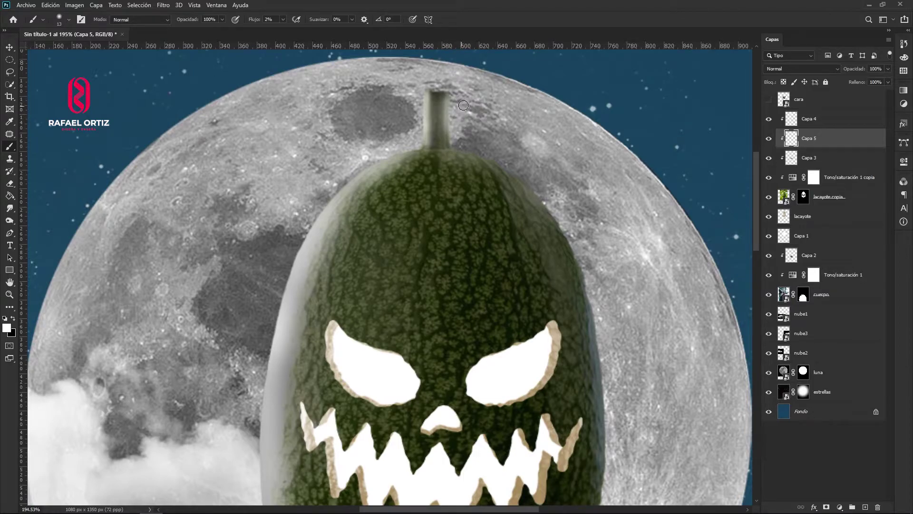
drag(447, 97, 451, 156)
mouse_move(447, 119)
mouse_down()
mouse_move(450, 152)
mouse_move(446, 108)
mouse_move(447, 138)
mouse_up()
Step: Brush a thin white rim light along the pumpkin's top and right edges on Capa 5
drag(408, 189, 450, 121)
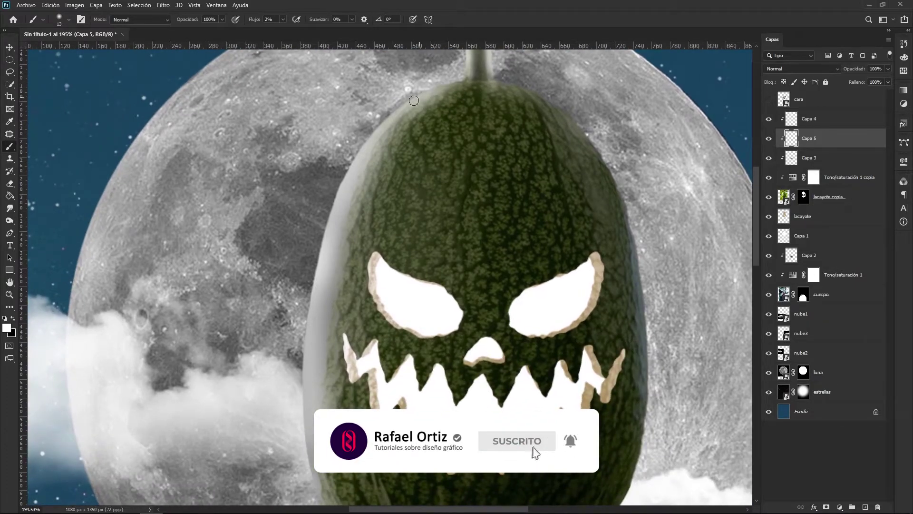
mouse_move(526, 88)
mouse_down()
mouse_move(453, 132)
mouse_move(374, 124)
mouse_move(420, 118)
mouse_move(459, 128)
mouse_move(527, 172)
mouse_move(513, 184)
mouse_up()
mouse_move(471, 135)
mouse_down()
mouse_move(437, 140)
mouse_move(512, 174)
mouse_move(459, 137)
mouse_move(556, 215)
mouse_move(571, 249)
mouse_move(546, 222)
mouse_up()
mouse_move(484, 155)
mouse_down()
mouse_move(546, 248)
mouse_move(507, 183)
mouse_up()
drag(532, 238, 515, 225)
drag(496, 191, 535, 296)
drag(532, 304, 521, 245)
mouse_move(494, 146)
mouse_down()
mouse_move(518, 379)
mouse_move(521, 342)
mouse_up()
mouse_move(523, 282)
mouse_down()
mouse_move(508, 399)
mouse_move(533, 280)
mouse_up()
mouse_move(535, 217)
mouse_down()
mouse_move(448, 369)
mouse_move(503, 337)
mouse_up()
drag(532, 253, 485, 354)
drag(518, 317, 533, 252)
drag(545, 206, 545, 319)
drag(512, 106, 545, 331)
Step: Continue the white rim light down the pumpkin's left and lower edges, and touch up the top edge beside the stem
drag(236, 98, 224, 328)
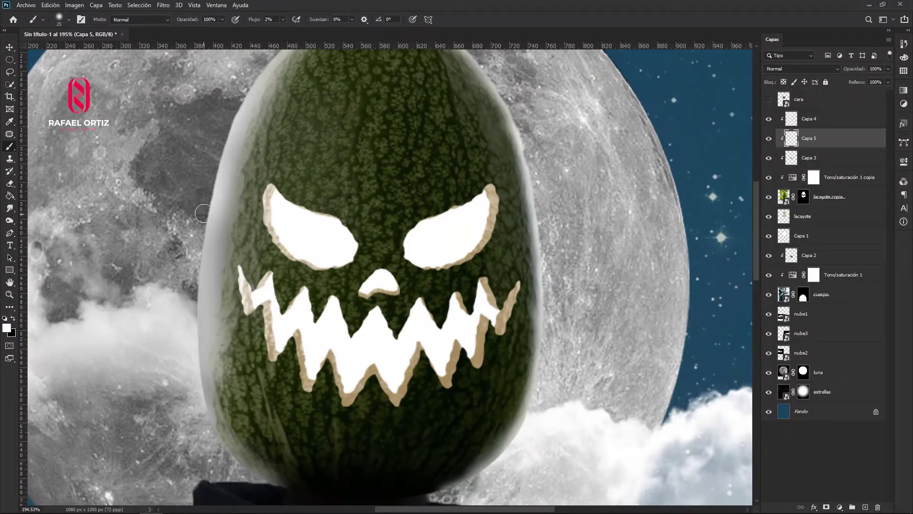
drag(199, 227, 218, 409)
drag(223, 410, 203, 310)
mouse_move(256, 408)
mouse_down()
mouse_move(189, 322)
mouse_move(254, 378)
mouse_up()
mouse_move(455, 367)
mouse_down()
mouse_move(417, 385)
mouse_move(453, 377)
mouse_up()
key(ctrl+z)
drag(253, 384, 312, 395)
scroll(505, 356, up, 5)
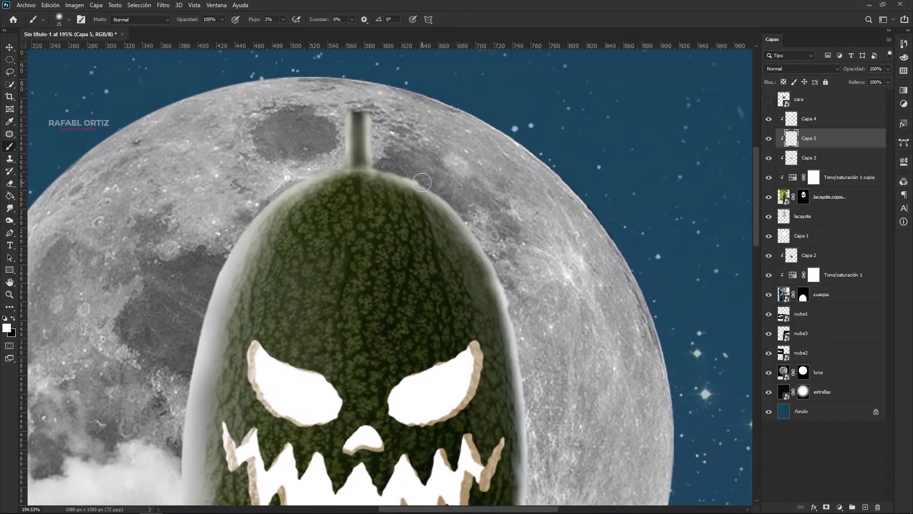
drag(422, 183, 437, 216)
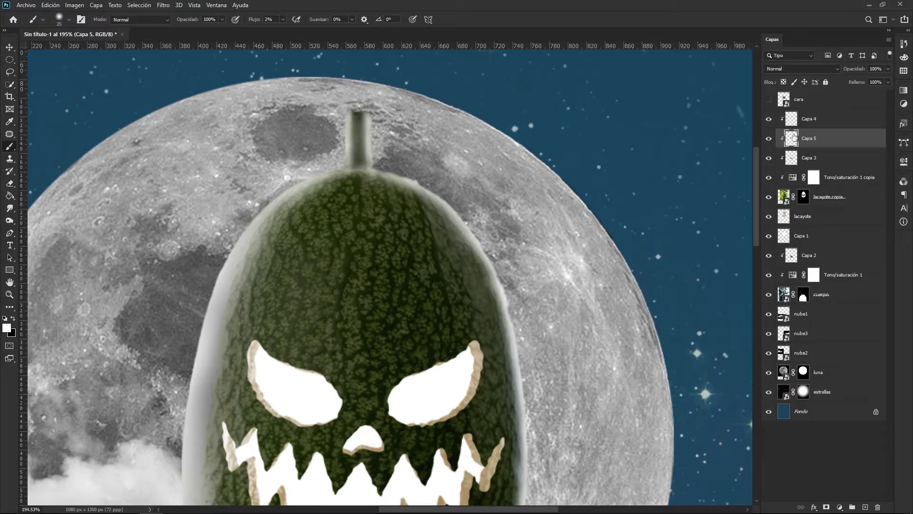
Step: Paint a broad, soft white glow along the pumpkin's right side on Capa 4 with a larger brush at 1% flow
click(803, 119)
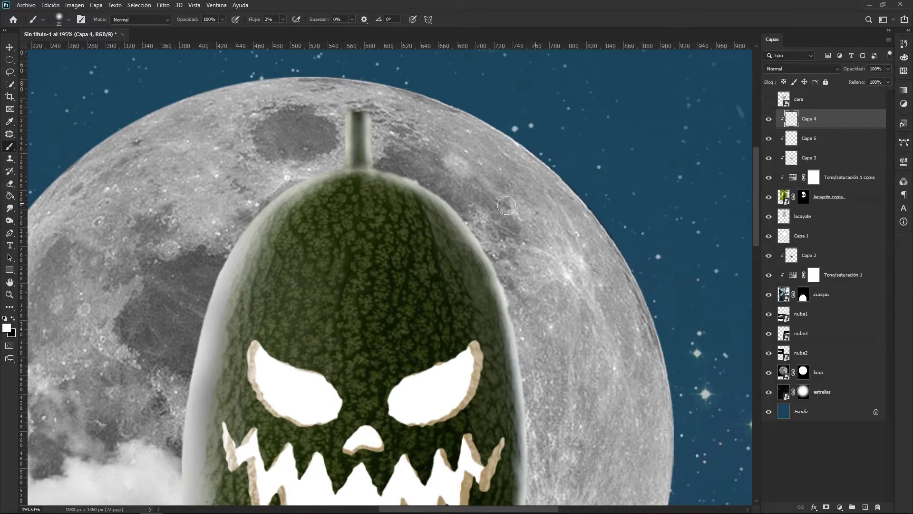
drag(455, 245, 483, 257)
key(z)
drag(570, 238, 556, 204)
key(b)
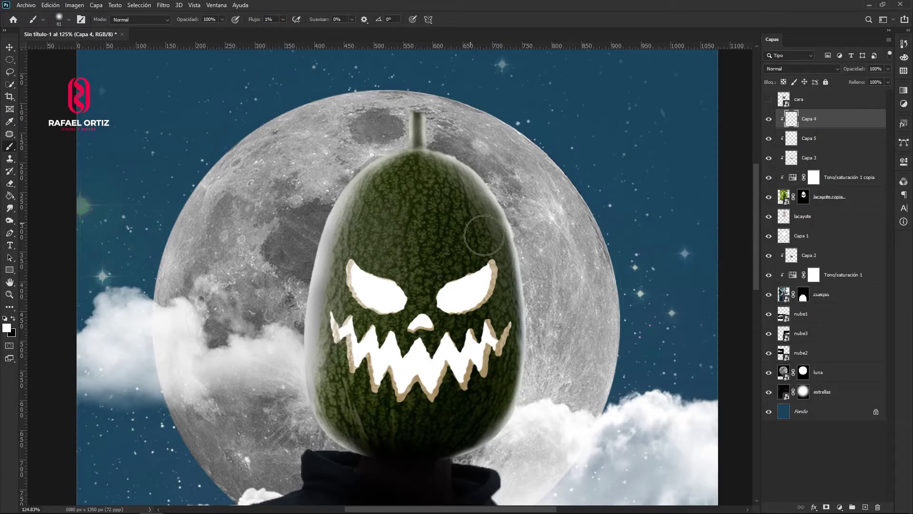
alt+right_click(517, 233)
drag(520, 236, 528, 242)
drag(521, 404, 479, 430)
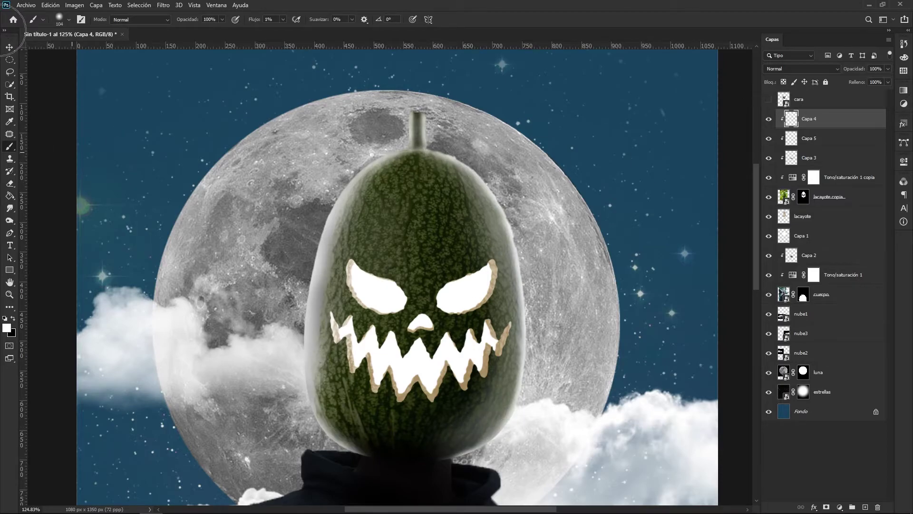
Step: Undo the most recent highlight strokes on Capa 4
key(ctrl+z)
key(ctrl+z)
key(ctrl+z)
key(ctrl+z)
key(ctrl+z)
key(ctrl+z)
key(ctrl+z)
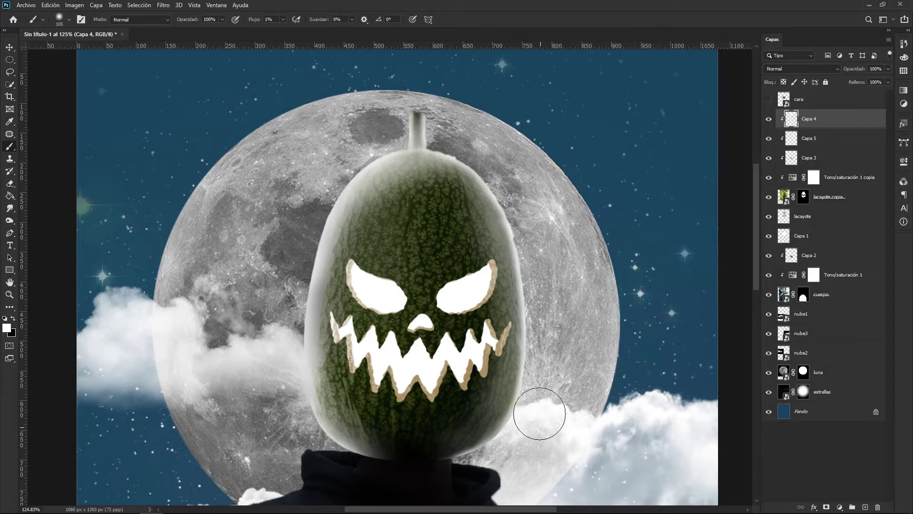
key(ctrl+z)
key(ctrl+z)
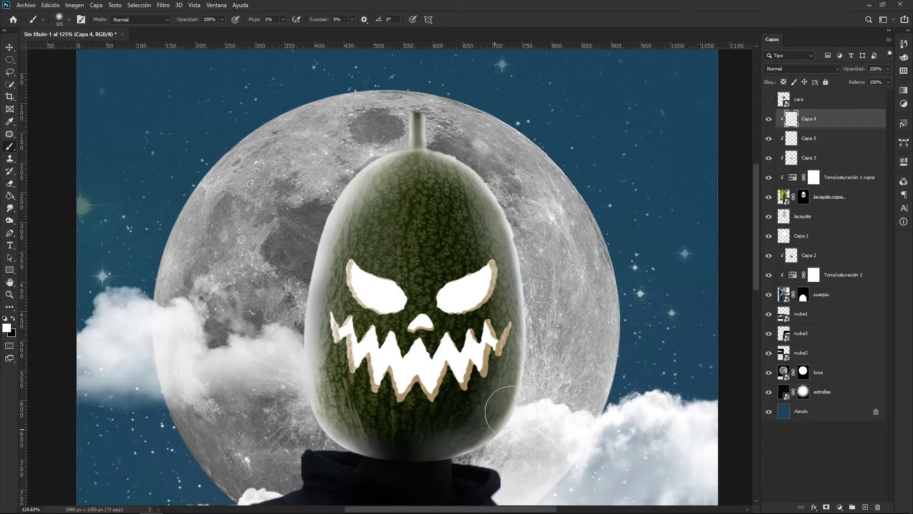
Step: Brush soft white light along the pumpkin's lower right edge and over its upper right side on Capa 4
drag(475, 438, 573, 390)
drag(369, 166, 546, 249)
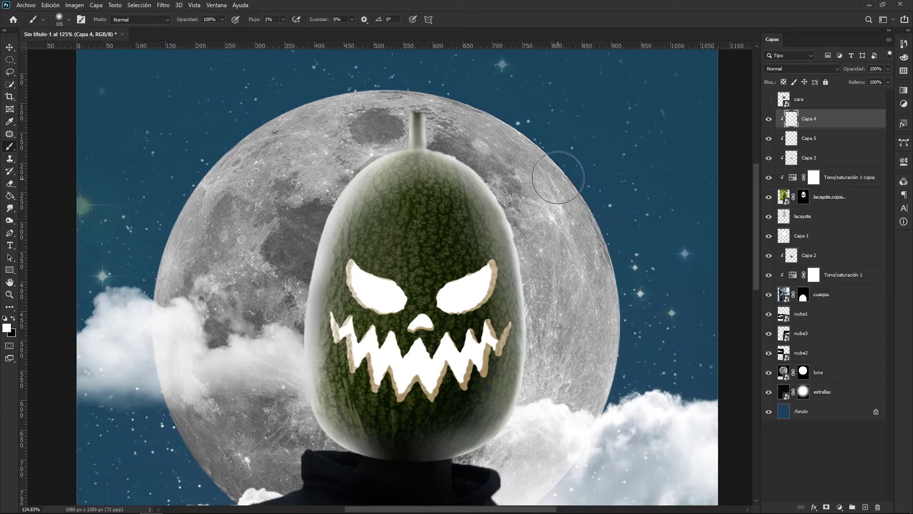
Step: Add a new layer above Capa 2 and clip it to the hoodie's layer stack
mouse_move(564, 419)
mouse_down()
mouse_move(553, 413)
mouse_move(517, 241)
mouse_move(644, 149)
mouse_move(565, 154)
mouse_up()
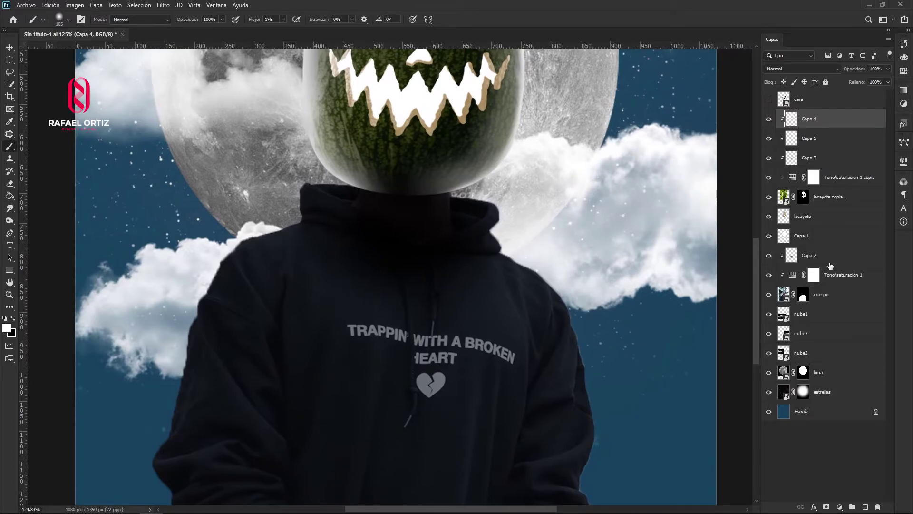
click(768, 295)
click(768, 295)
click(828, 256)
click(770, 257)
click(770, 257)
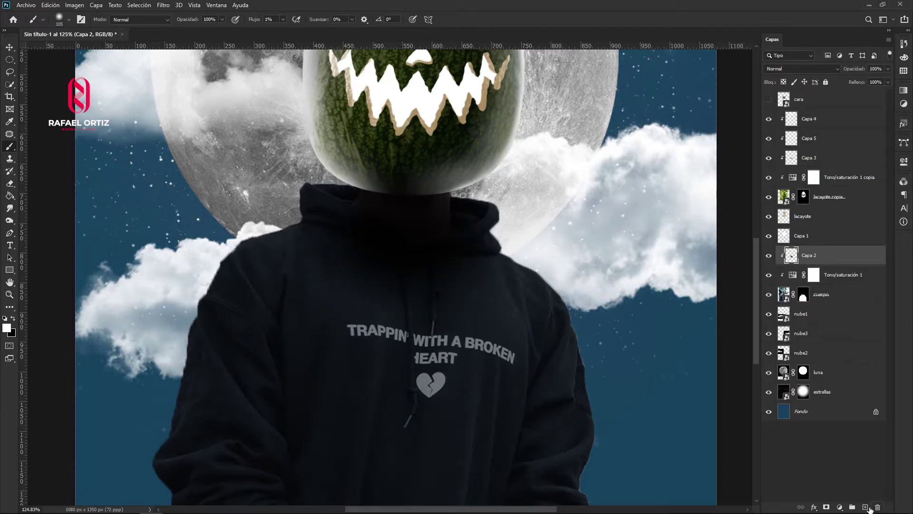
click(866, 507)
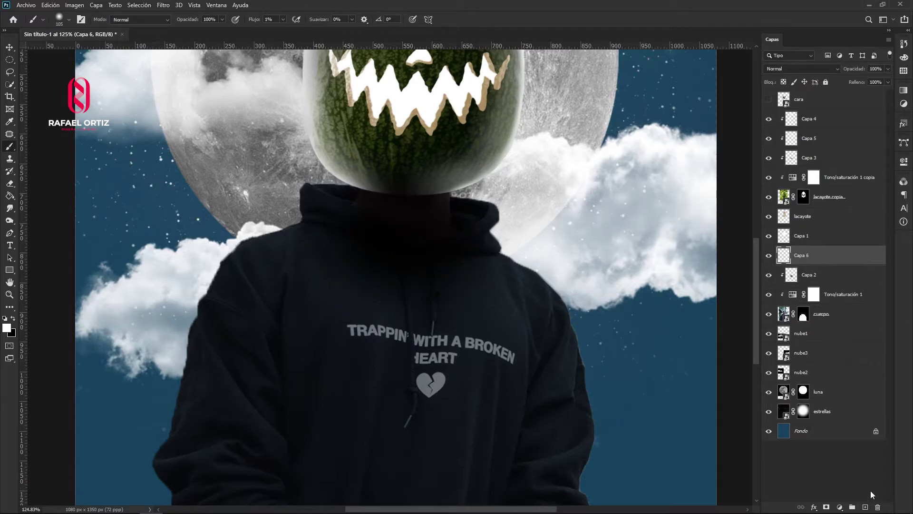
click(825, 274)
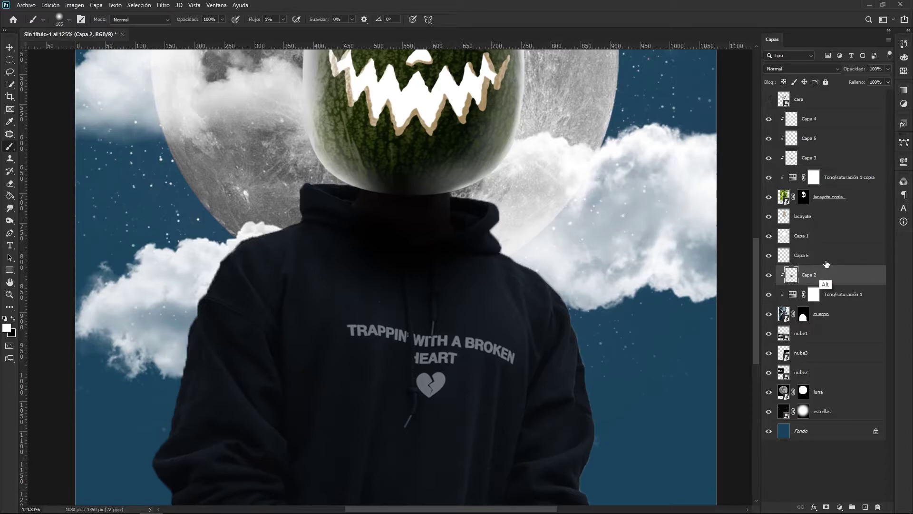
key(ctrl+0)
alt+click(827, 263)
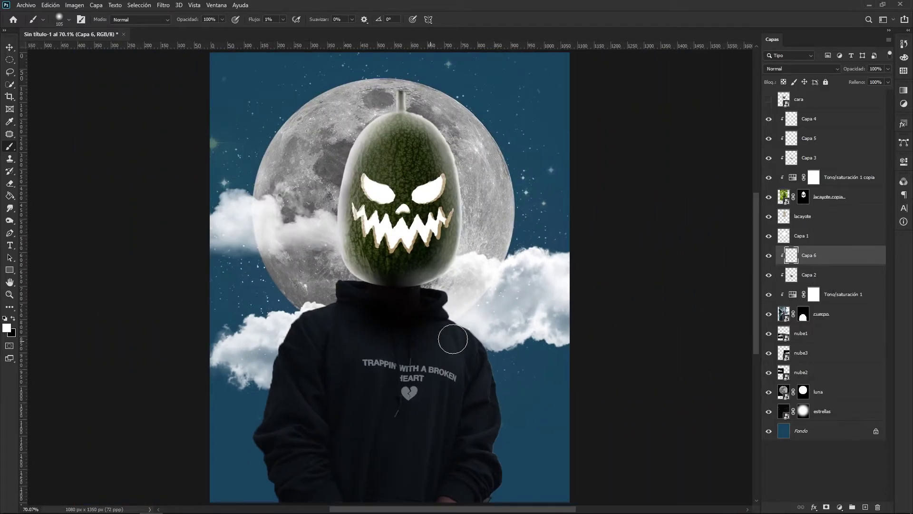
Step: Paint thin white rim light along the left edge of the hood on Capa 6 with a small brush at 1% flow
drag(486, 329, 473, 336)
key(z)
drag(305, 321, 342, 314)
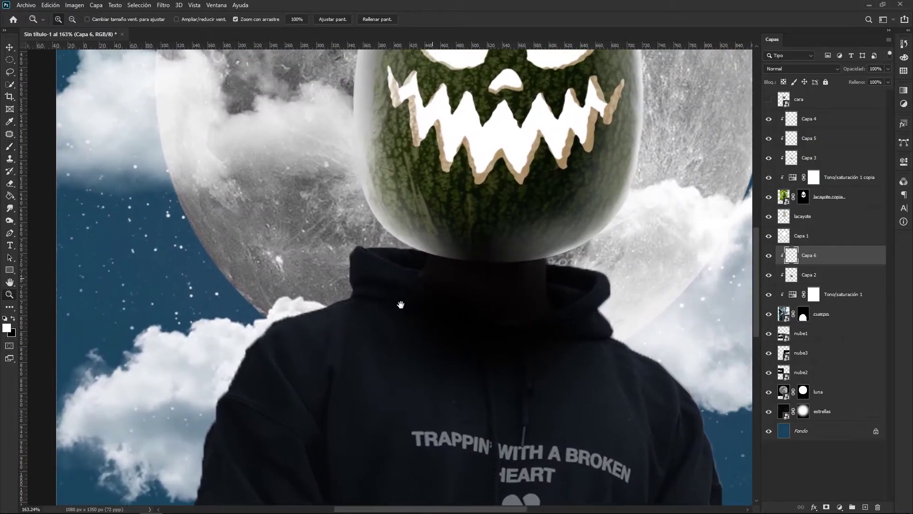
key(b)
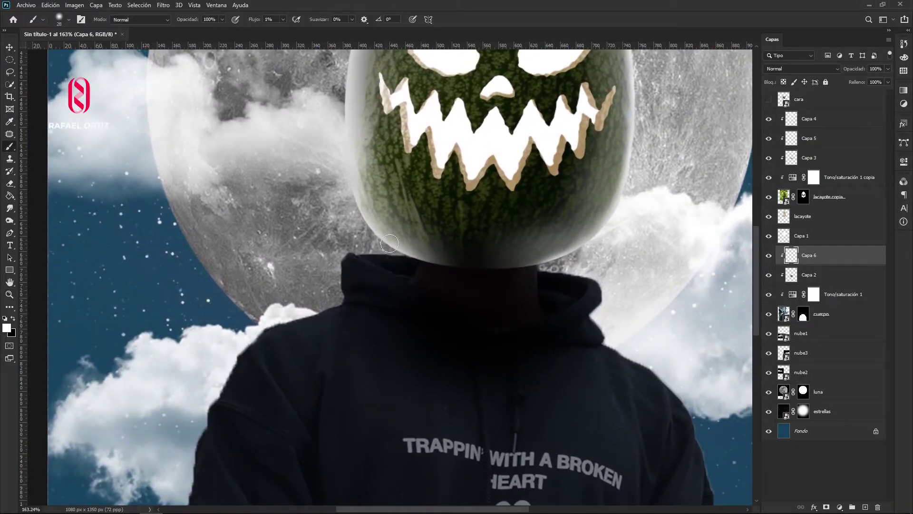
mouse_move(370, 237)
mouse_down()
mouse_move(362, 245)
mouse_move(415, 258)
mouse_up()
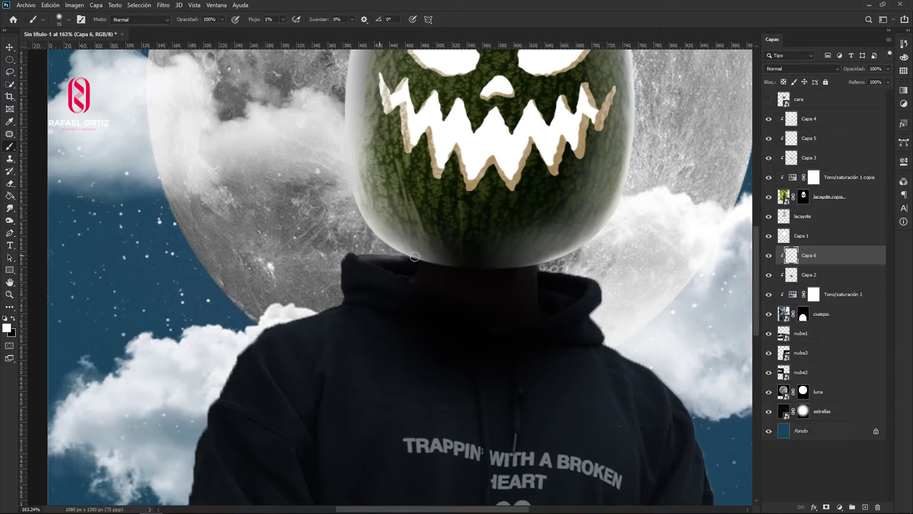
drag(360, 259, 353, 256)
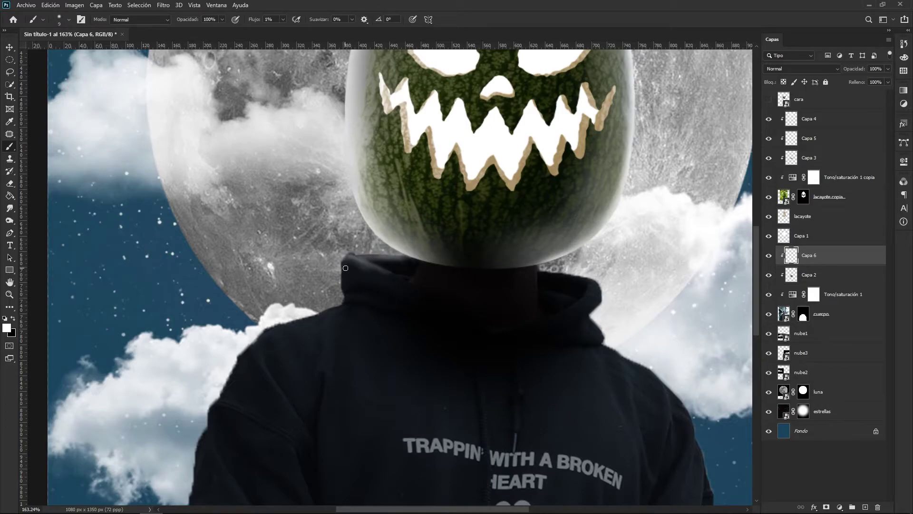
Step: Brush white rim light along the hoodie's left shoulder and down the outer edge of the left sleeve on Capa 6
drag(346, 303, 438, 239)
drag(398, 278, 400, 277)
drag(393, 256, 338, 281)
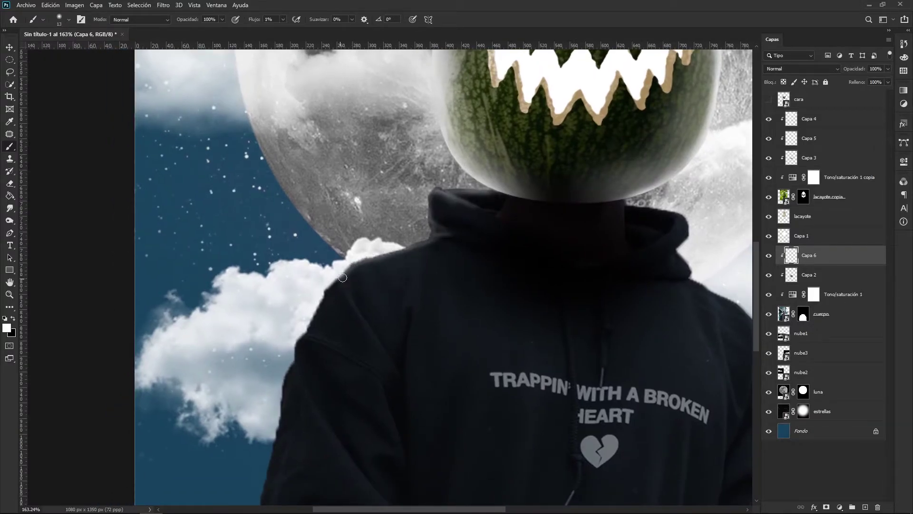
mouse_move(316, 312)
mouse_down()
mouse_move(328, 287)
mouse_move(366, 261)
mouse_move(401, 251)
mouse_up()
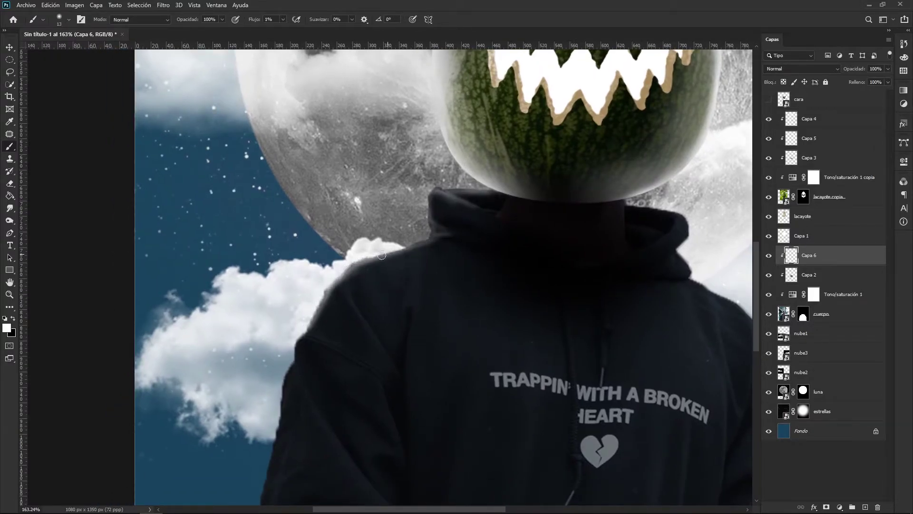
mouse_move(290, 348)
mouse_down()
mouse_move(327, 421)
mouse_move(310, 398)
mouse_move(300, 346)
mouse_move(284, 404)
mouse_up()
Step: Paint white rim light along the right edge of the hood and over the right shoulder on Capa 6
drag(574, 216, 426, 247)
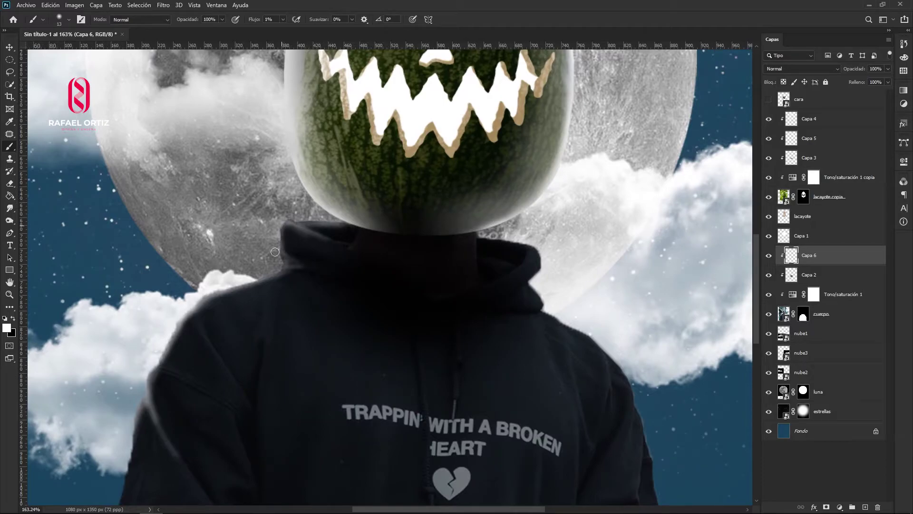
drag(492, 235, 513, 237)
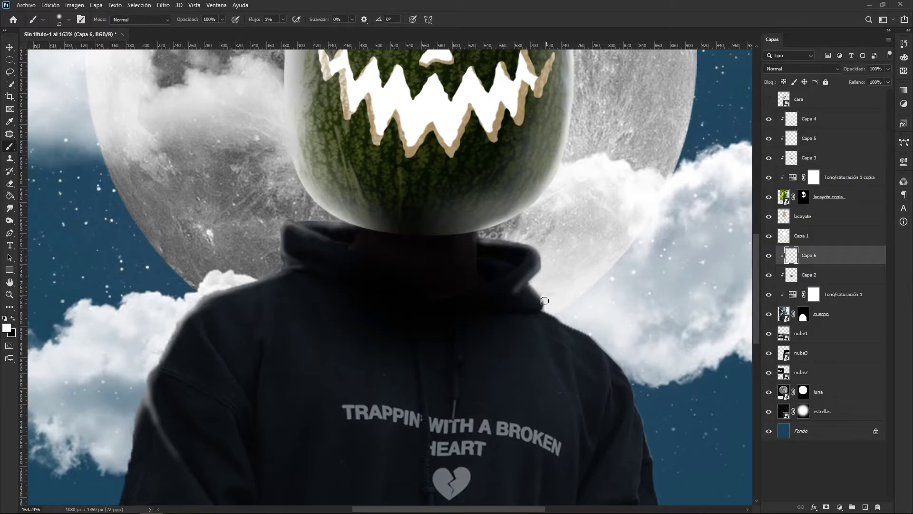
mouse_move(541, 309)
mouse_down()
mouse_move(518, 310)
mouse_move(499, 294)
mouse_up()
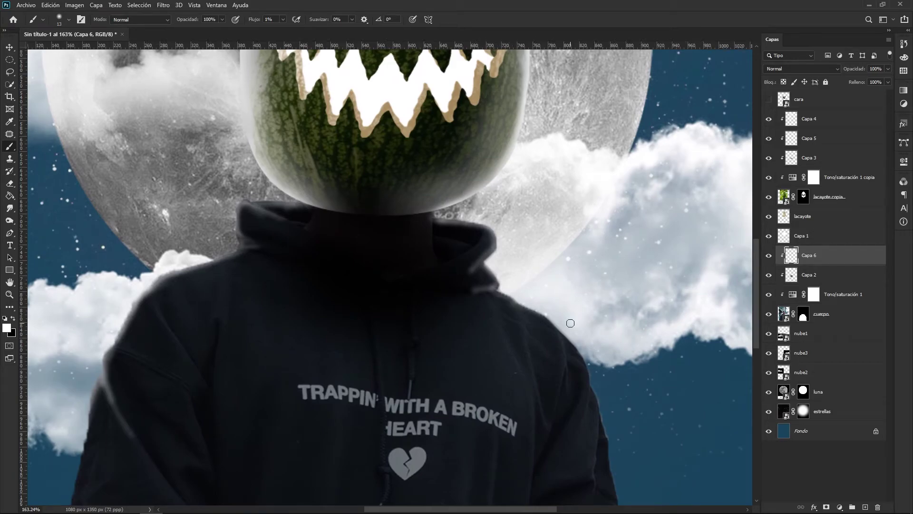
mouse_move(564, 338)
mouse_down()
mouse_move(573, 365)
mouse_move(559, 342)
mouse_move(563, 379)
mouse_move(578, 348)
mouse_move(512, 296)
mouse_up()
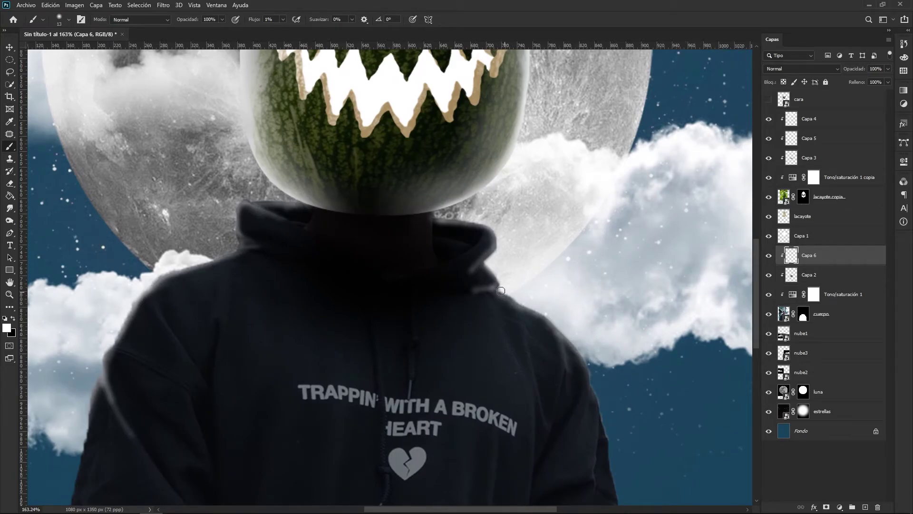
Step: Extend the white rim light down the hoodie's right sleeve on Capa 6, undoing the unwanted strokes
mouse_move(570, 356)
mouse_down()
mouse_move(522, 279)
mouse_move(542, 308)
mouse_up()
drag(537, 296, 523, 366)
key(ctrl+z)
drag(556, 317, 553, 317)
mouse_move(539, 294)
mouse_down()
mouse_move(530, 330)
mouse_move(543, 307)
mouse_move(538, 335)
mouse_move(566, 365)
mouse_move(561, 389)
mouse_move(618, 334)
mouse_move(622, 287)
mouse_up()
key(ctrl+z)
key(ctrl+z)
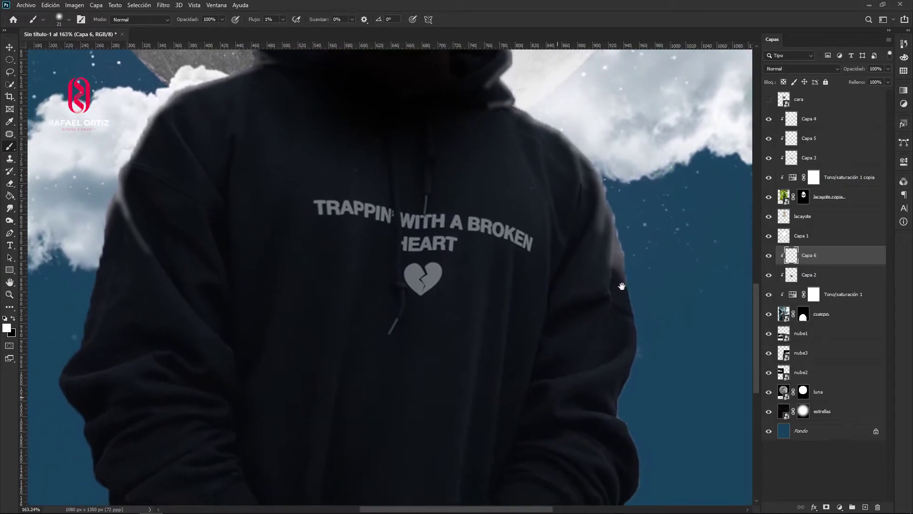
Step: Touch up the white light on the left side of the hood on Capa 6 with a slightly larger brush
key(z)
drag(631, 326, 596, 341)
drag(567, 311, 538, 363)
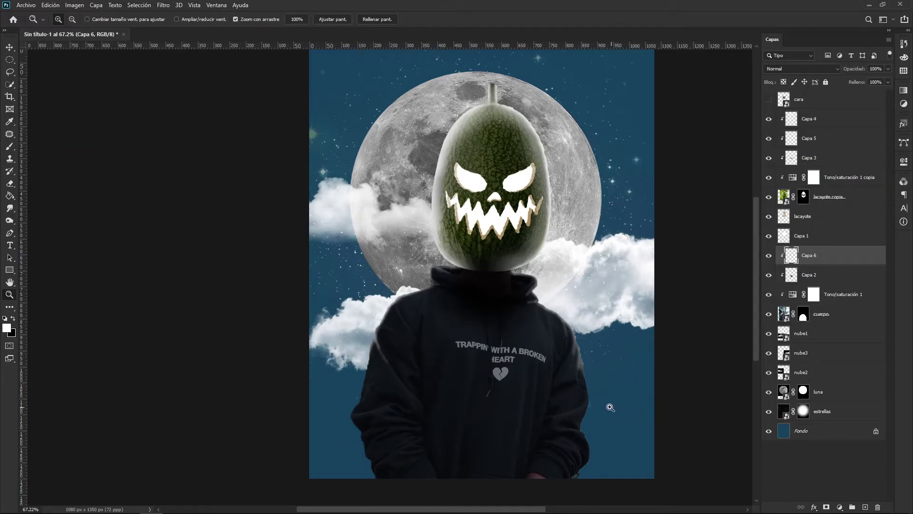
key(b)
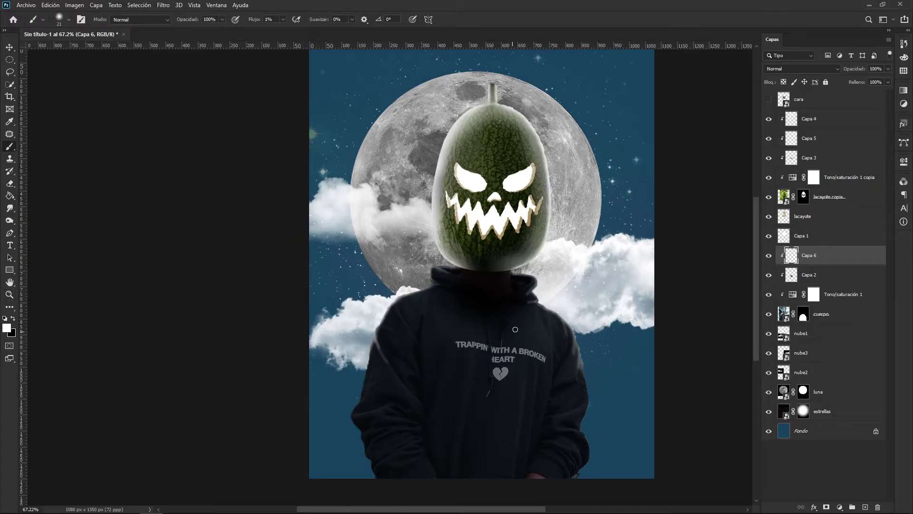
key(z)
drag(533, 281, 567, 280)
key(b)
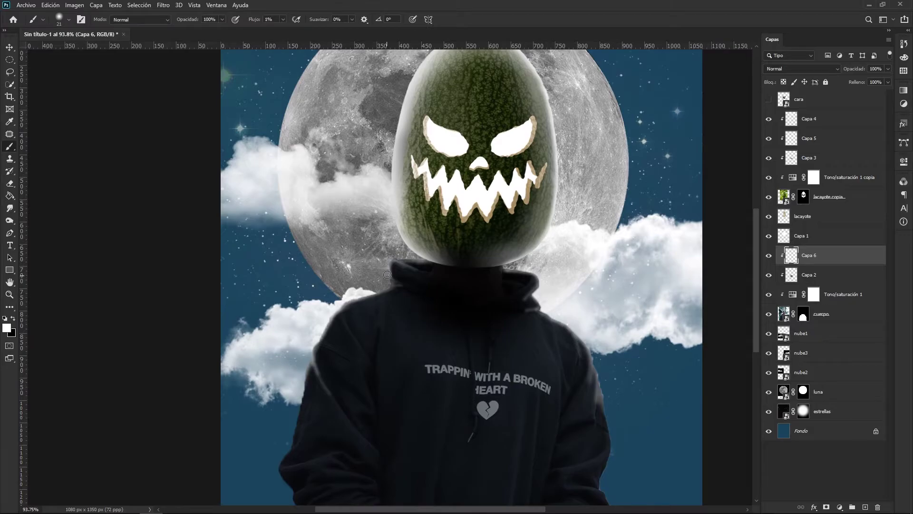
drag(400, 278, 406, 283)
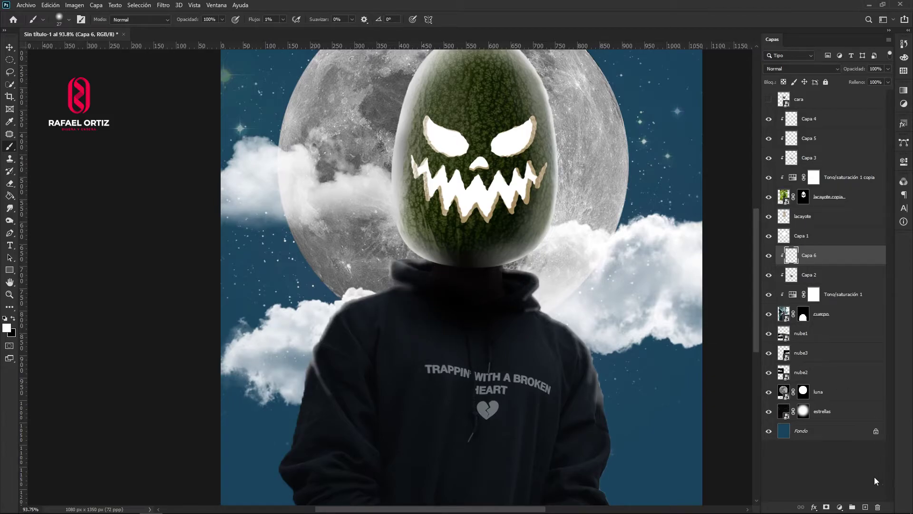
Step: Add a new layer above Capa 6 and make it a clipping mask
click(865, 507)
right_click(815, 258)
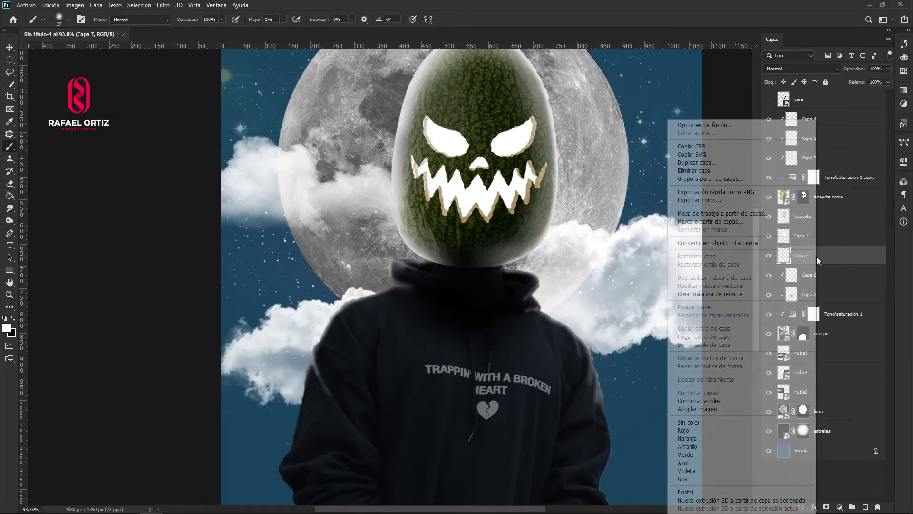
click(719, 294)
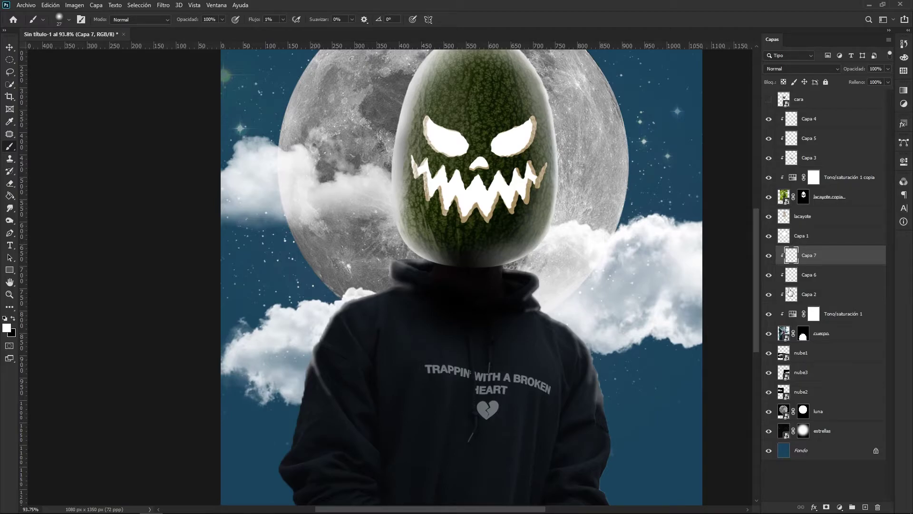
Step: Paint a broad, soft white glow over the hoodie's shoulders, sleeves and hood on Capa 7 with a large brush at 1% flow
mouse_move(548, 324)
mouse_down()
mouse_move(577, 328)
mouse_move(624, 418)
mouse_up()
mouse_move(515, 304)
mouse_down()
mouse_move(453, 263)
mouse_move(312, 414)
mouse_up()
drag(318, 367, 332, 345)
drag(526, 300, 516, 299)
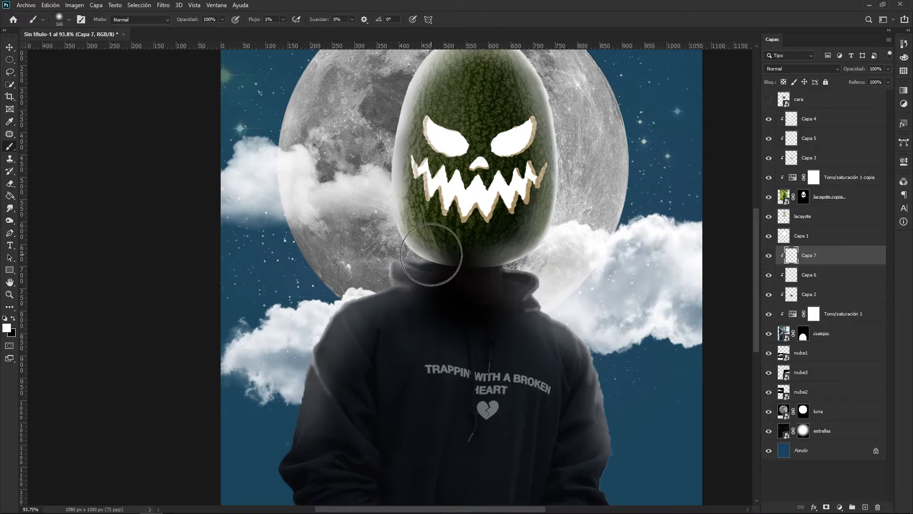
drag(616, 321, 581, 357)
drag(345, 358, 313, 341)
drag(347, 305, 373, 298)
drag(537, 281, 511, 273)
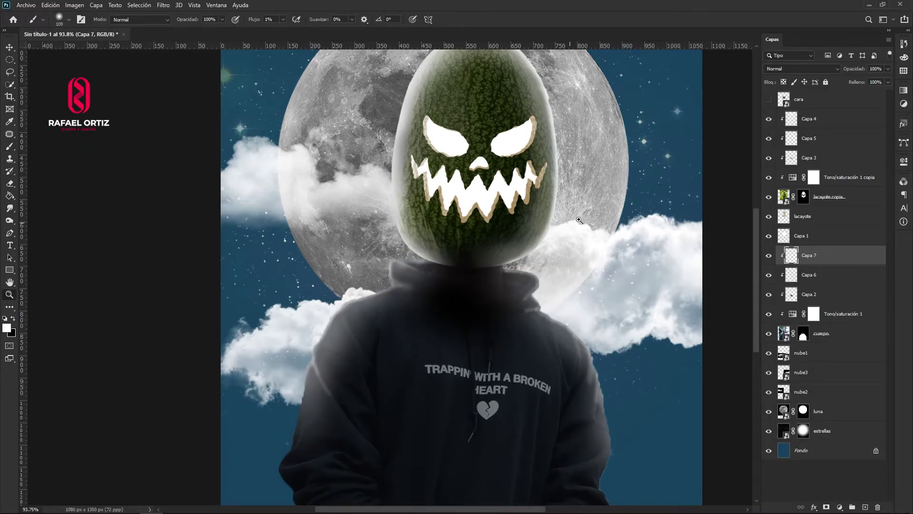
key(z)
drag(445, 353, 409, 353)
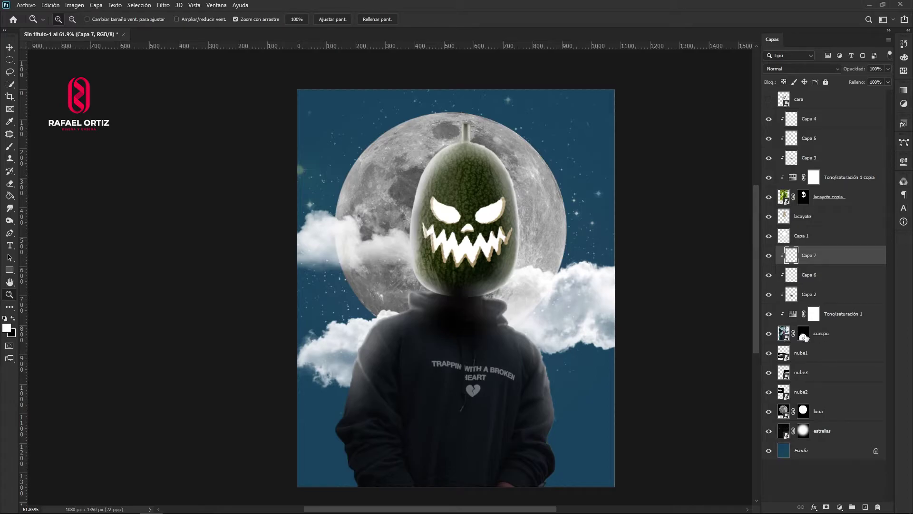
Step: Paint black on the Tono/saturación 1 mask along the outer edge of the hoodie's right sleeve
click(808, 335)
click(814, 315)
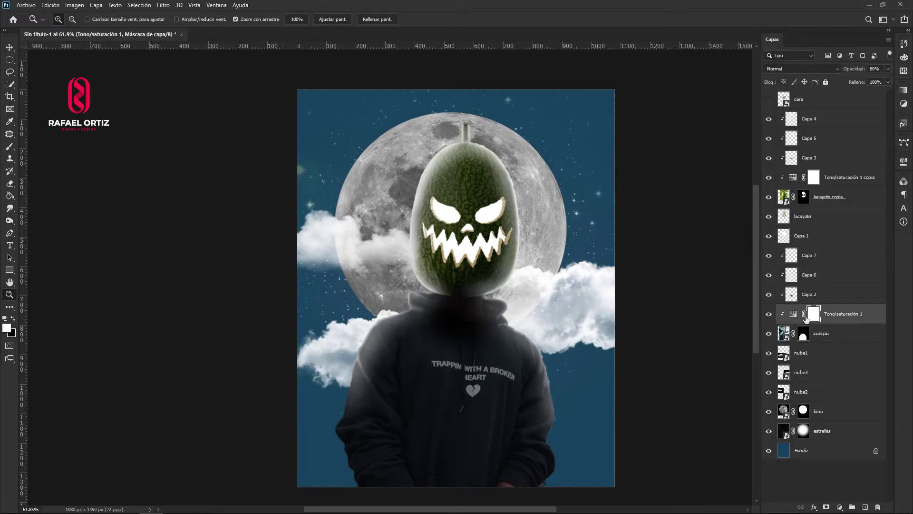
click(769, 314)
click(769, 313)
click(12, 319)
mouse_move(533, 372)
mouse_down()
mouse_move(590, 363)
mouse_move(541, 349)
mouse_up()
key(b)
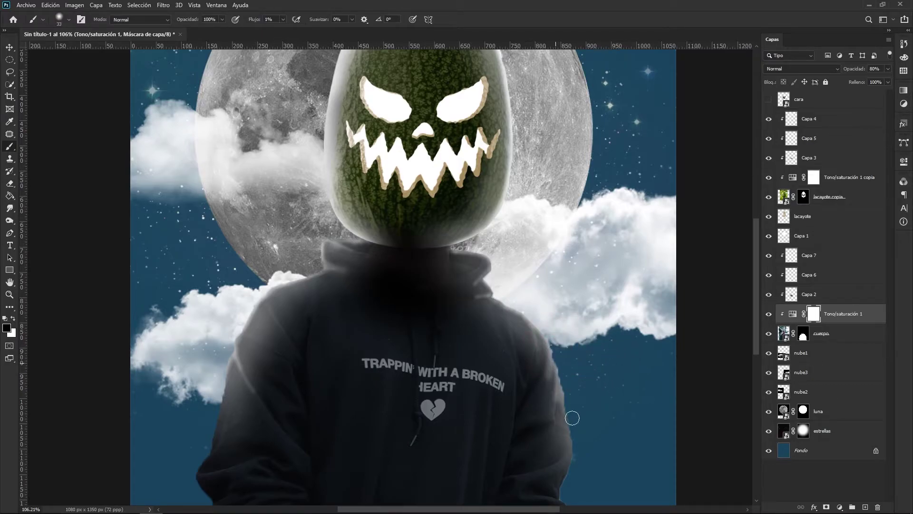
drag(578, 413, 563, 363)
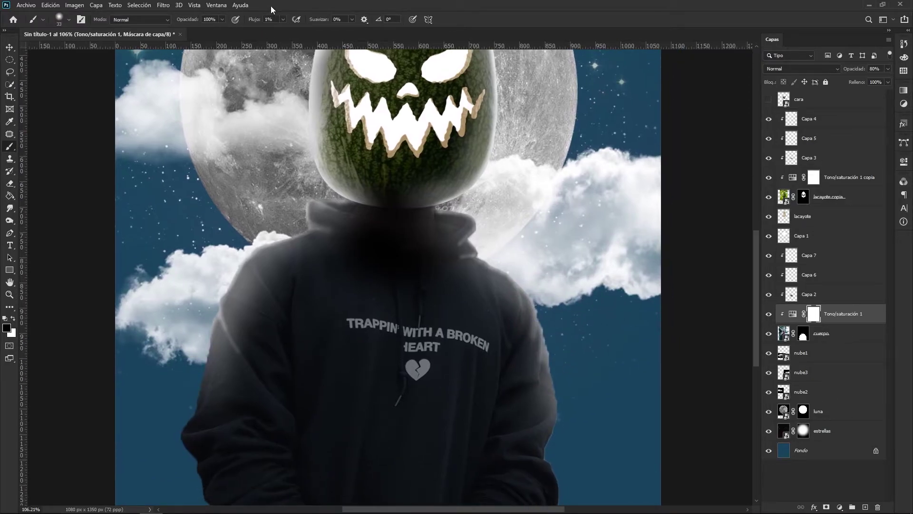
click(283, 19)
drag(282, 30, 292, 29)
mouse_move(552, 358)
mouse_down()
mouse_move(557, 400)
mouse_move(547, 366)
mouse_up()
drag(556, 413, 548, 440)
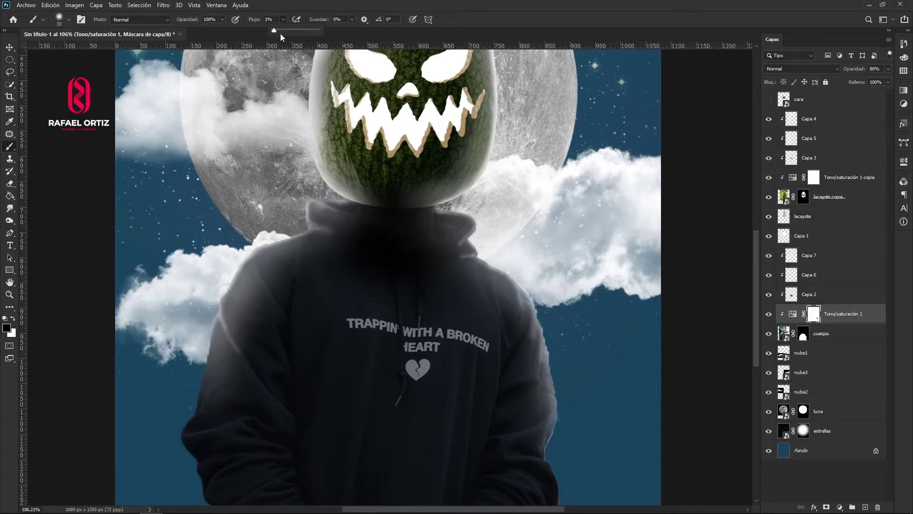
Step: Set the brush flow to 10% and paint black on the Tono/saturación 1 mask along the hood, shoulders and sleeve edges
drag(277, 33, 278, 30)
drag(468, 246, 472, 223)
drag(333, 209, 316, 226)
mouse_move(316, 227)
mouse_down()
mouse_move(392, 190)
mouse_move(299, 304)
mouse_move(280, 354)
mouse_up()
drag(273, 304, 298, 289)
drag(618, 304, 503, 352)
mouse_move(529, 368)
mouse_down()
mouse_move(532, 375)
mouse_move(561, 316)
mouse_up()
drag(561, 314, 546, 336)
drag(467, 168, 427, 243)
drag(443, 243, 421, 244)
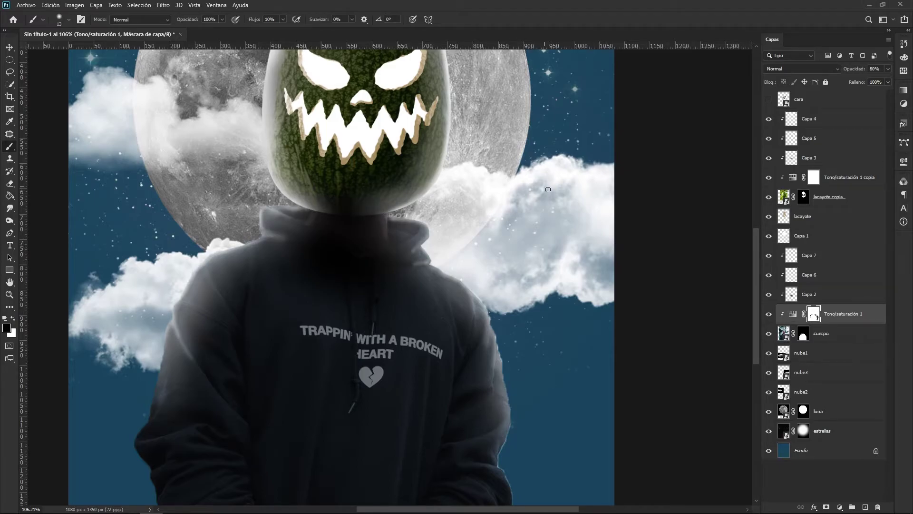
Step: Paint black at 6% flow on the Tono/saturación 1 copia mask to brighten the pumpkin skin around the right eye
click(817, 179)
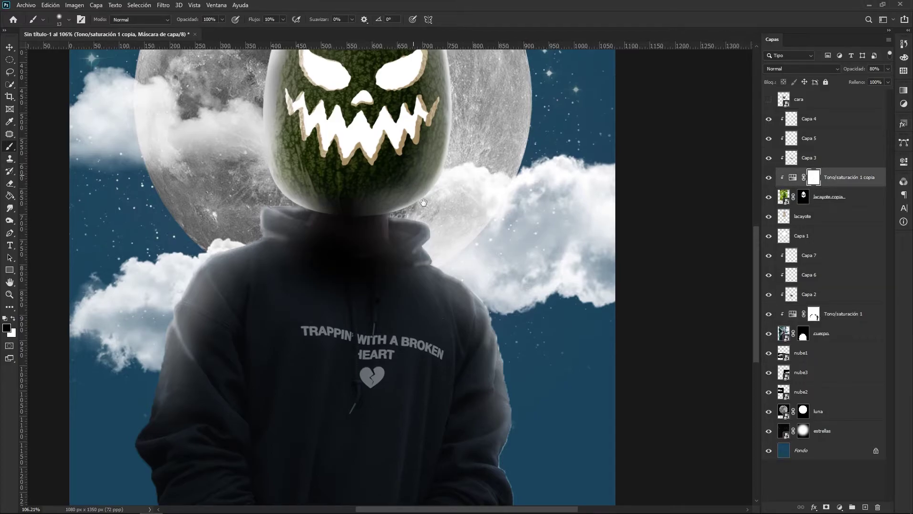
drag(418, 190, 462, 296)
drag(468, 263, 466, 326)
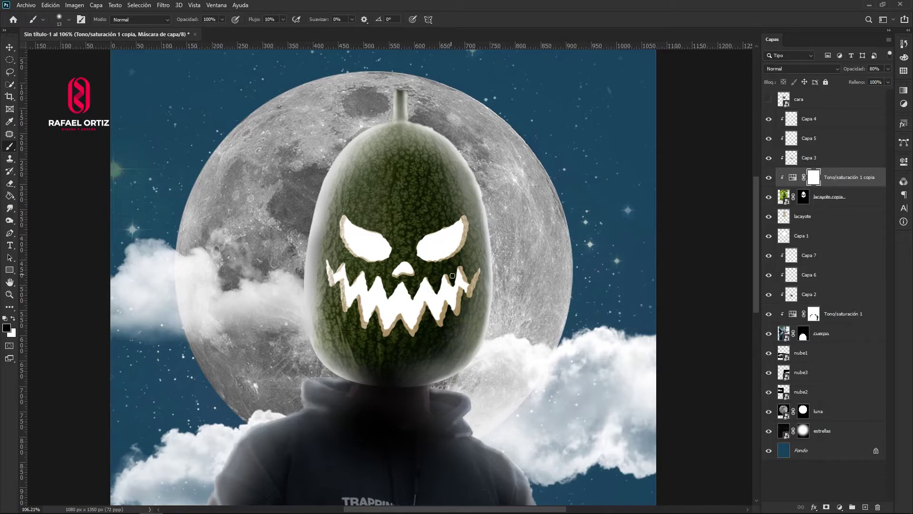
drag(413, 297, 433, 299)
drag(430, 219, 435, 214)
key(ctrl+z)
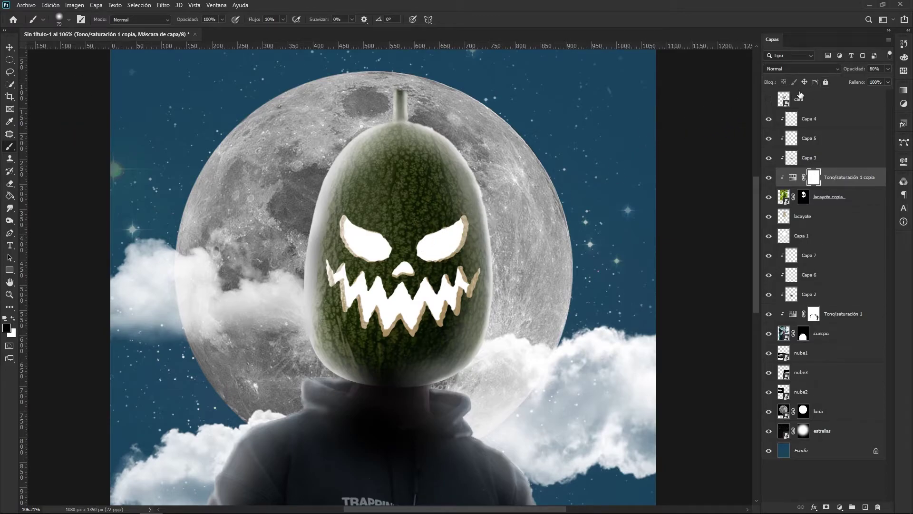
click(283, 19)
drag(439, 241, 477, 213)
mouse_move(449, 243)
mouse_down()
mouse_move(434, 244)
mouse_move(436, 265)
mouse_move(432, 257)
mouse_move(462, 244)
mouse_up()
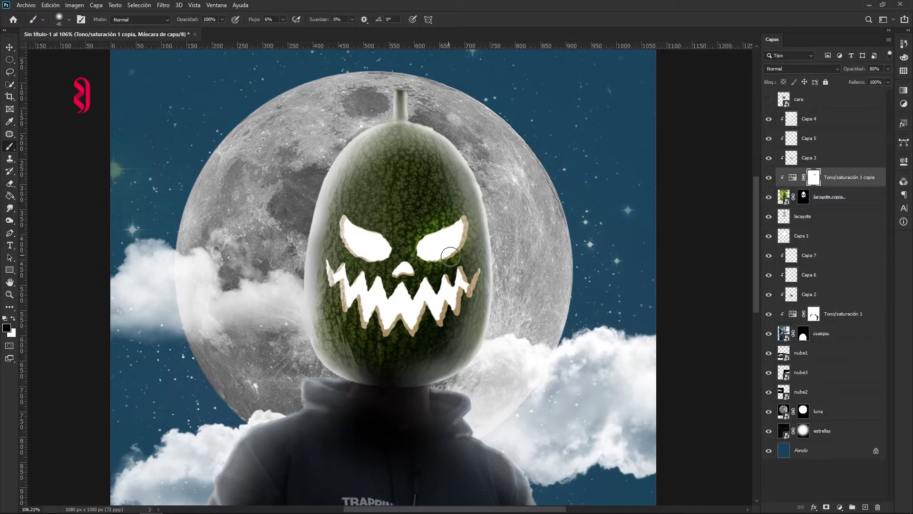
Step: Brighten the pumpkin skin around the left eye and between the eyes by painting black on the Tono/saturación 1 copia mask
mouse_move(371, 244)
mouse_down()
mouse_move(383, 247)
mouse_move(359, 230)
mouse_up()
drag(386, 244, 381, 244)
mouse_move(345, 222)
mouse_down()
mouse_move(337, 264)
mouse_move(378, 277)
mouse_up()
mouse_move(344, 261)
mouse_down()
mouse_move(376, 291)
mouse_move(416, 308)
mouse_move(467, 298)
mouse_move(428, 333)
mouse_move(376, 318)
mouse_move(324, 270)
mouse_up()
mouse_move(421, 261)
mouse_down()
mouse_move(507, 261)
mouse_move(454, 294)
mouse_move(443, 254)
mouse_move(373, 256)
mouse_up()
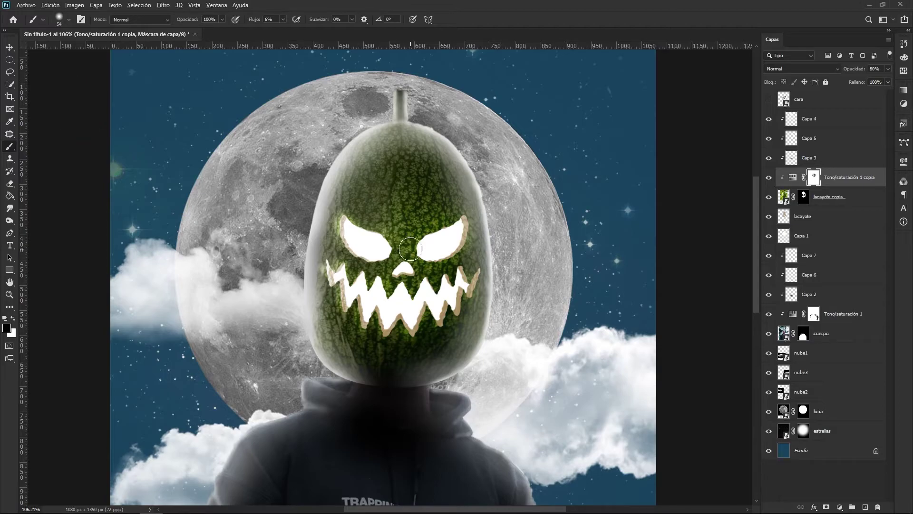
Step: Copy the carved face openings from Capa 1 to a new layer using the inverted lacayote copia mask selection, and place it above Capa 4
scroll(406, 250, down, 5)
scroll(418, 247, up, 5)
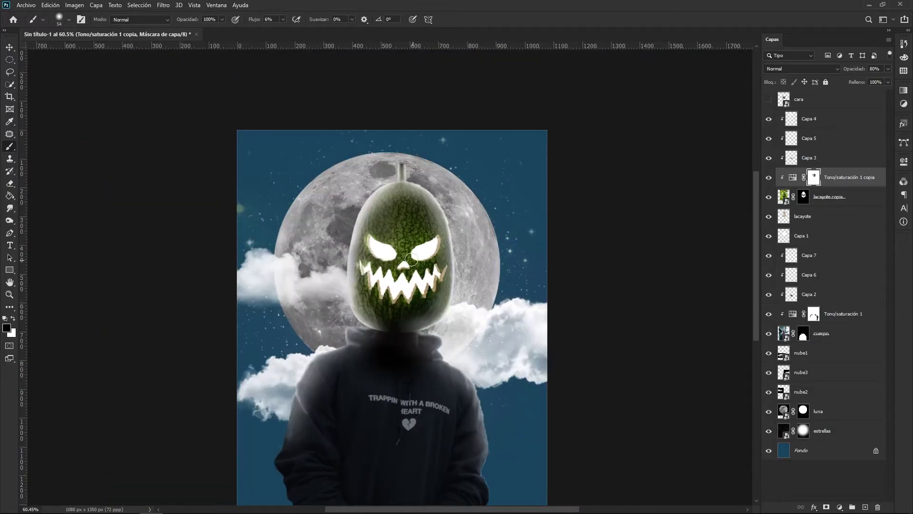
click(9, 47)
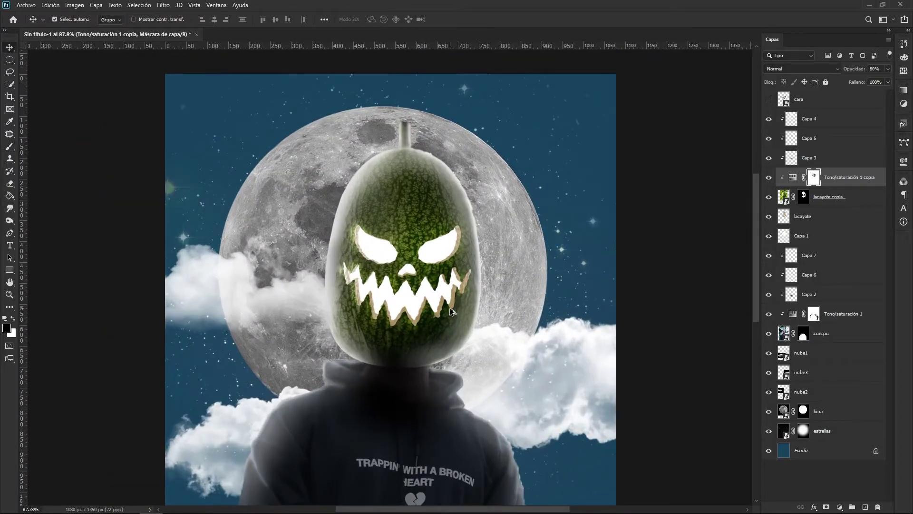
scroll(452, 283, up, 3)
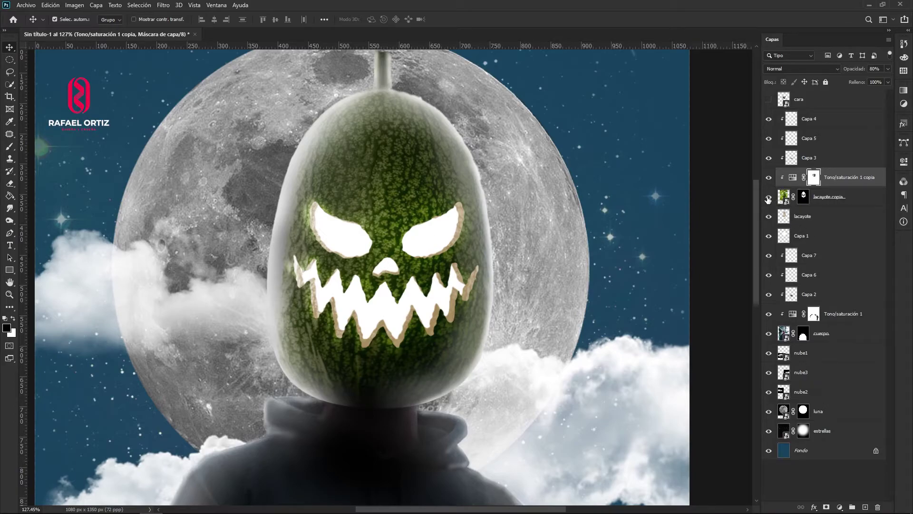
drag(804, 202, 804, 202)
ctrl+click(803, 200)
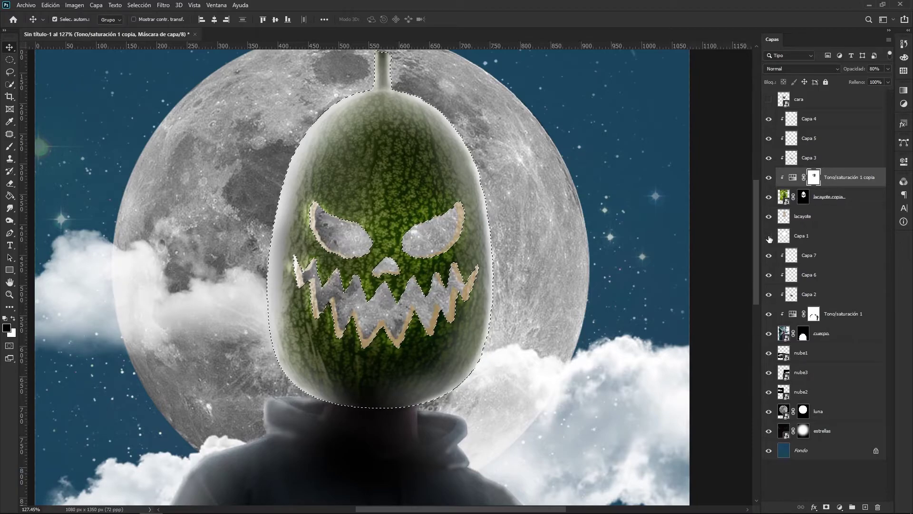
click(799, 238)
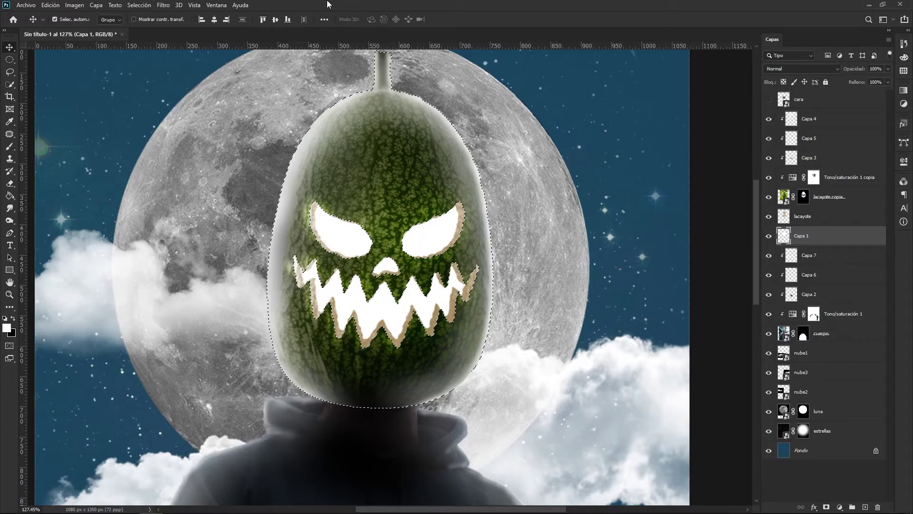
click(139, 6)
click(147, 36)
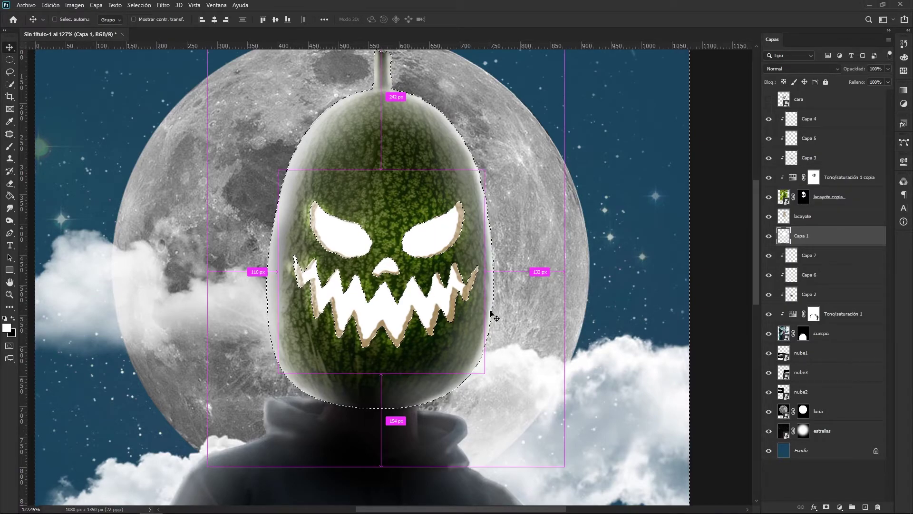
key(ctrl+j)
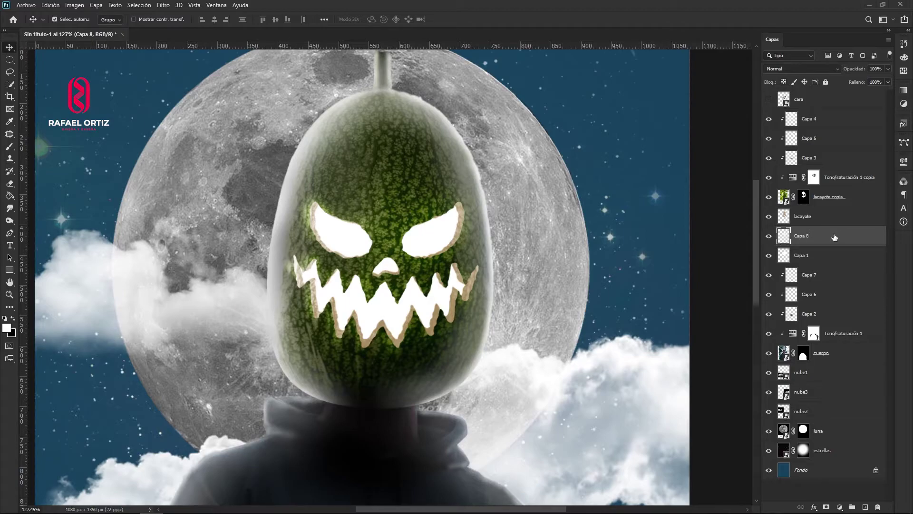
drag(836, 237, 830, 110)
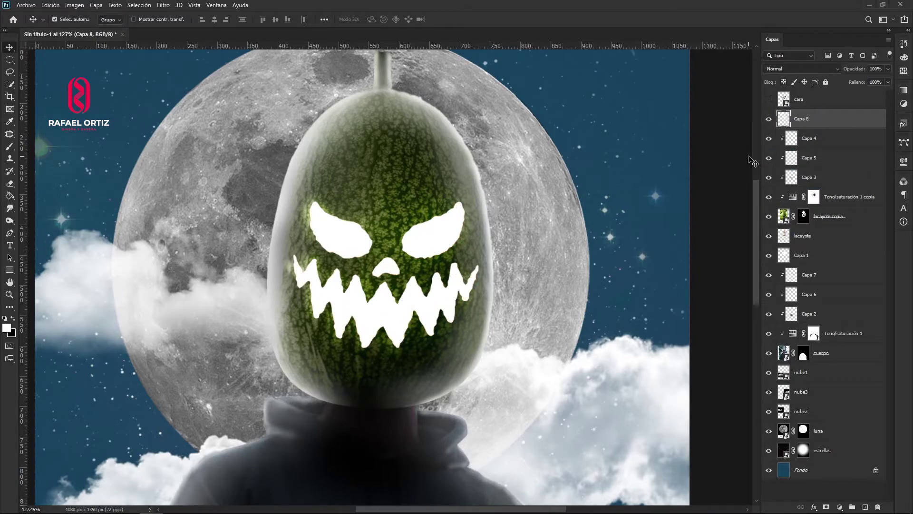
drag(437, 233, 207, 95)
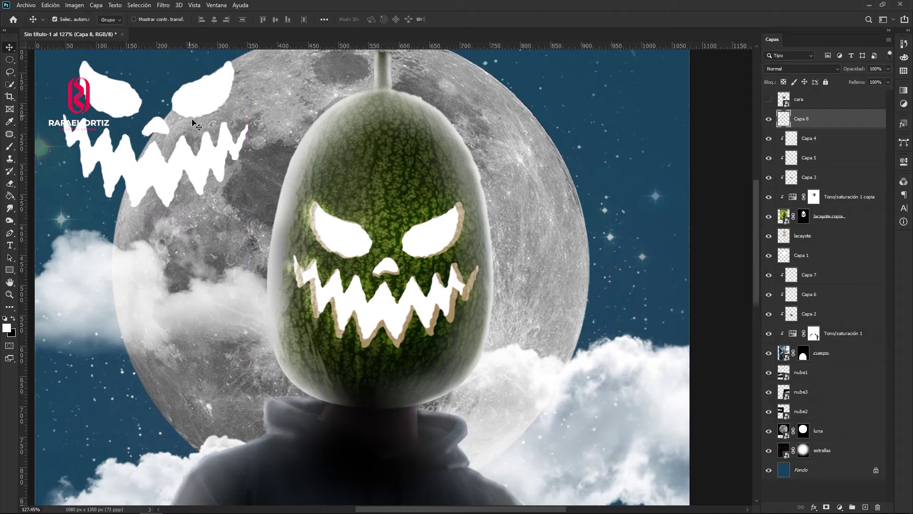
drag(207, 133, 471, 281)
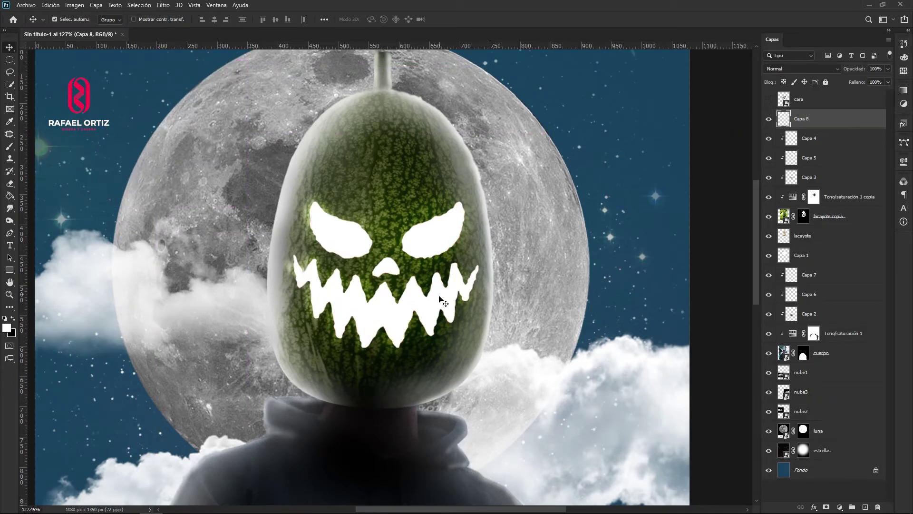
click(769, 119)
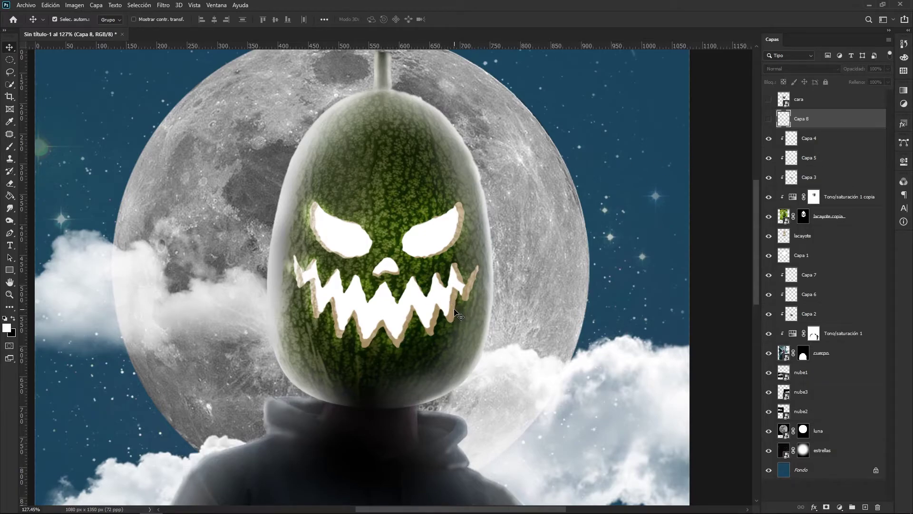
click(769, 119)
click(769, 119)
Step: Load the lacayote layer as a selection, delete that area from Capa 8, and deselect
click(771, 237)
click(771, 236)
ctrl+click(784, 236)
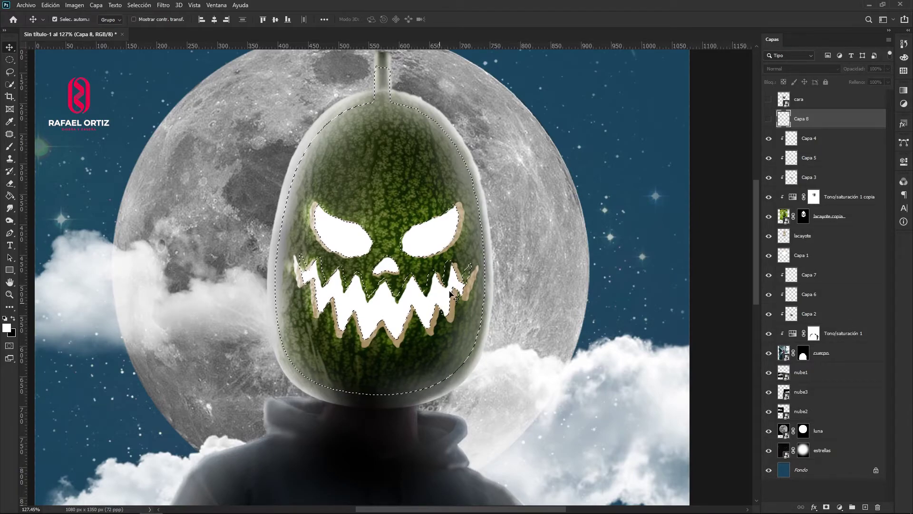
click(770, 119)
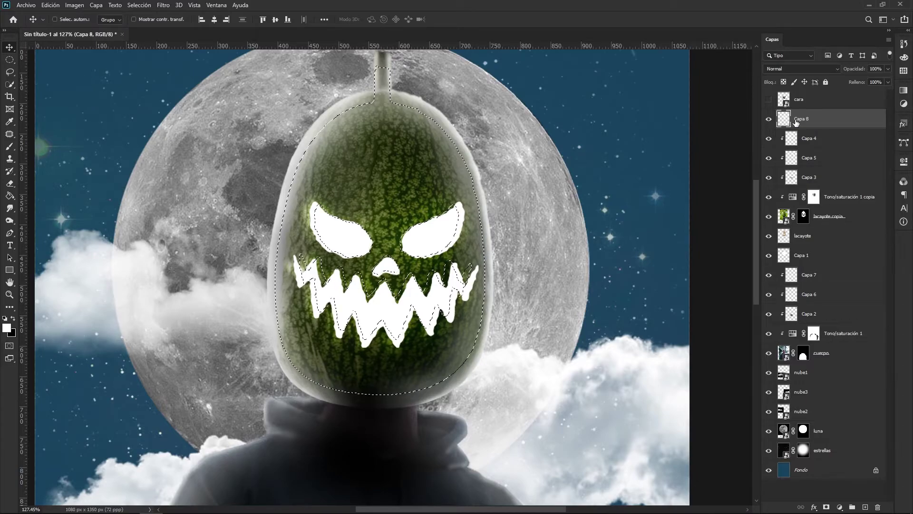
key(ctrl+d)
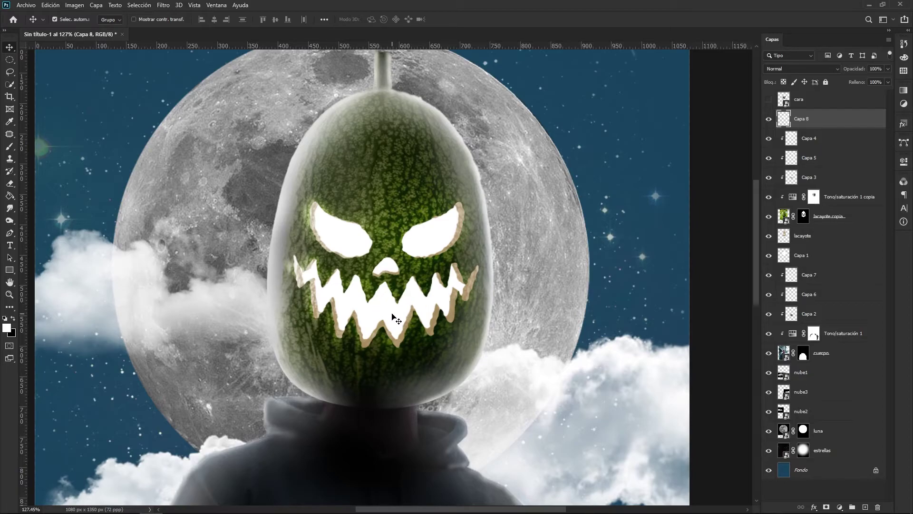
drag(388, 309, 201, 219)
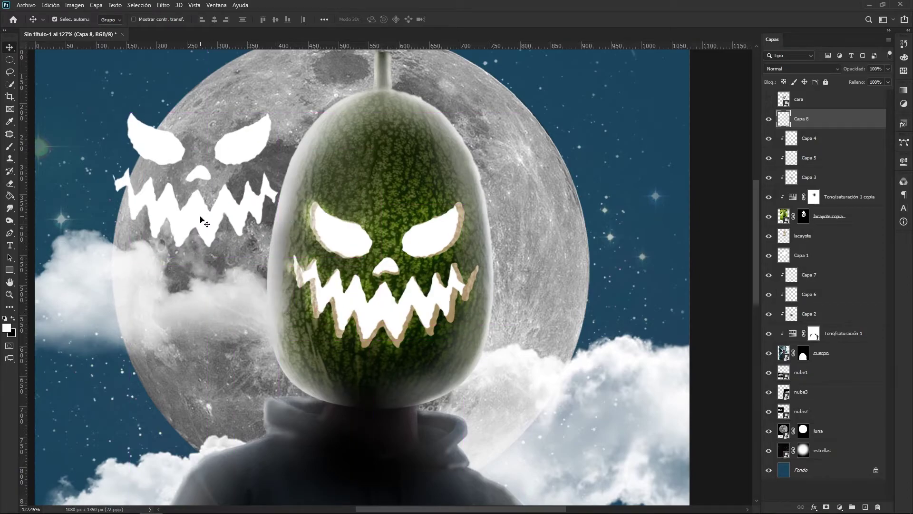
key(ctrl+z)
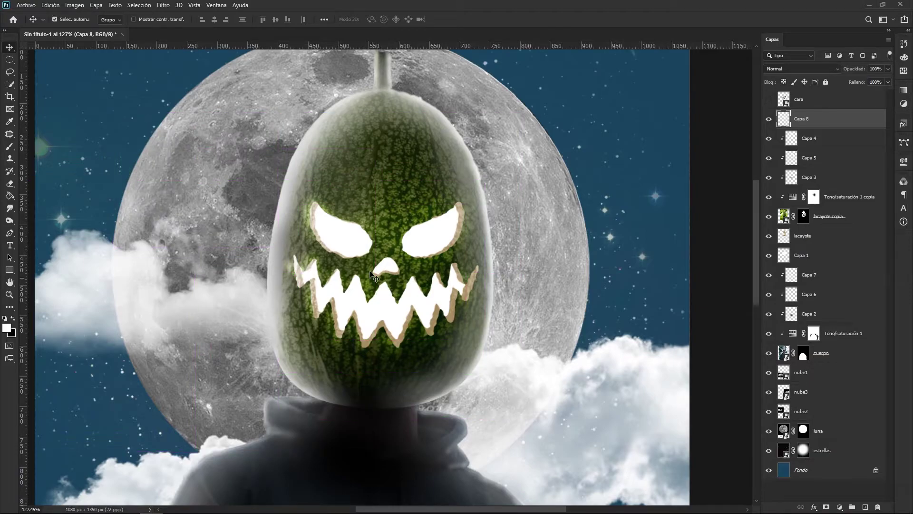
key(ctrl)
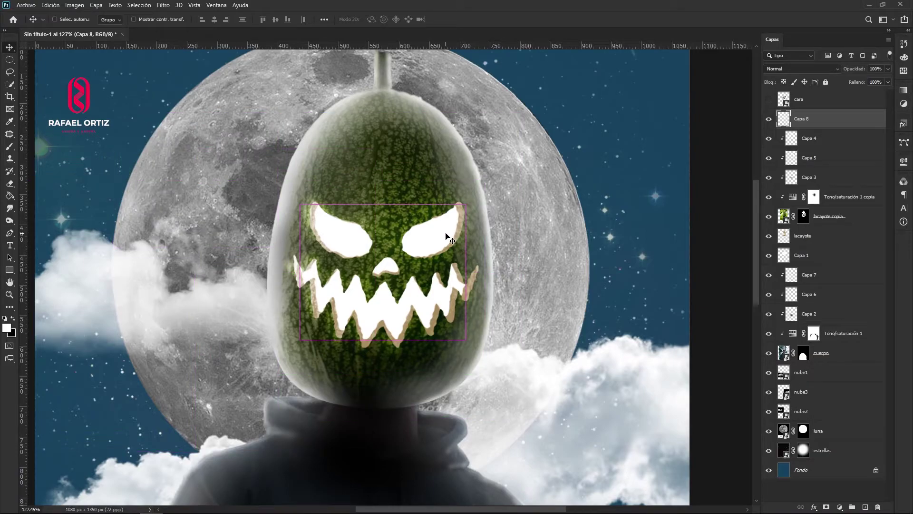
Step: Duplicate Capa 8, hide the copy, and select the original layer
key(ctrl+j)
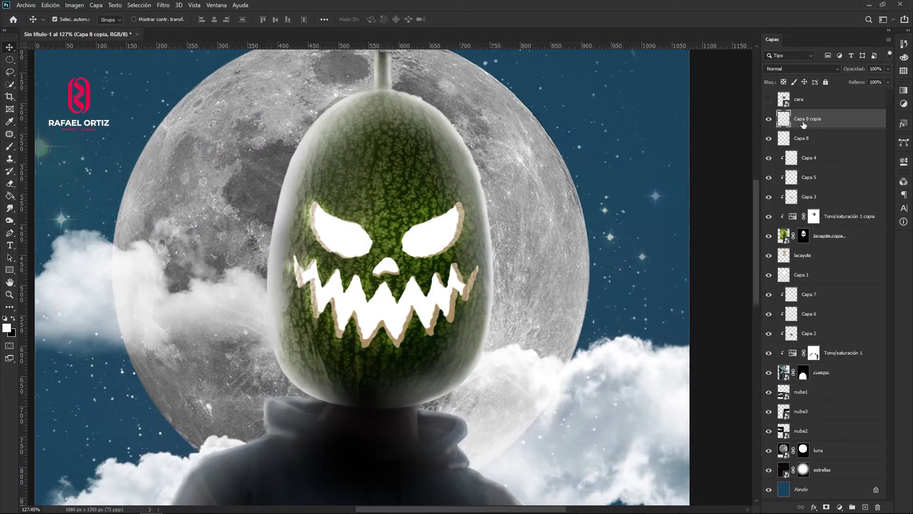
click(769, 119)
click(810, 139)
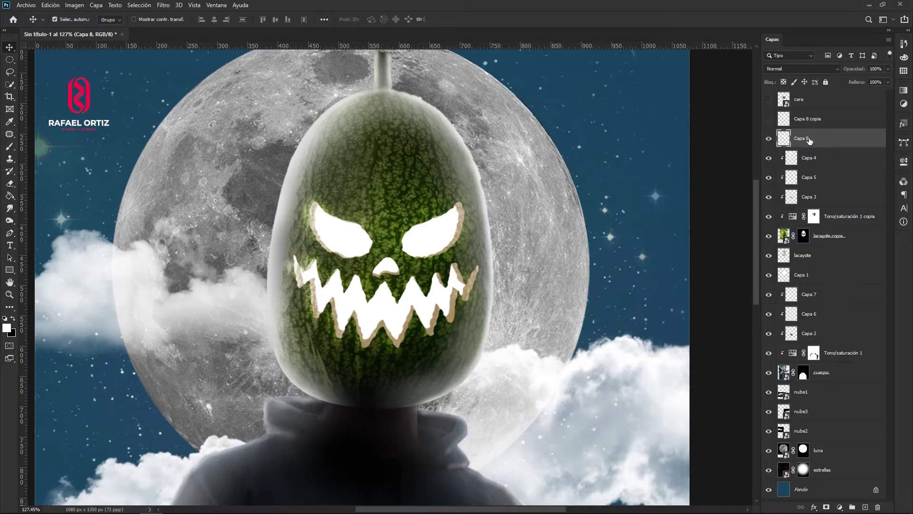
Step: Apply a Gaussian blur with a small radius to Capa 8 and compare the face with the layer hidden and shown
click(162, 6)
mouse_move(210, 113)
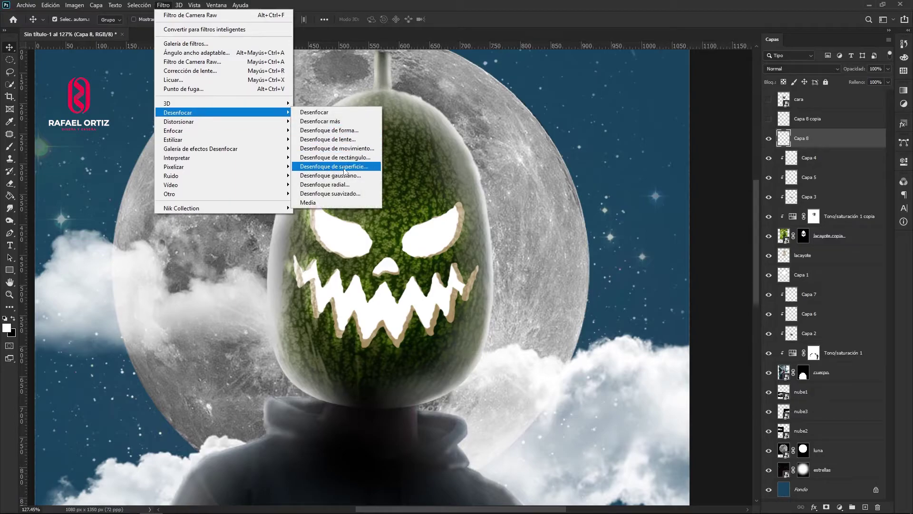
click(342, 180)
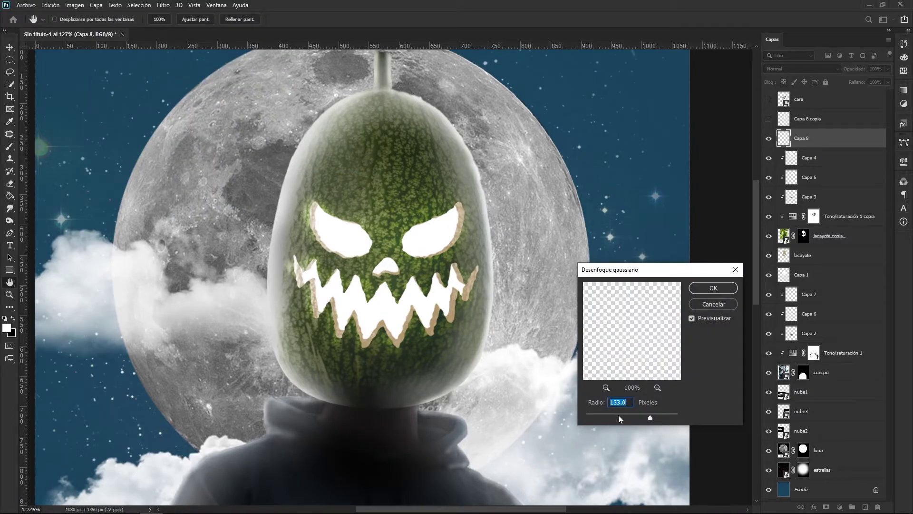
drag(655, 416, 600, 417)
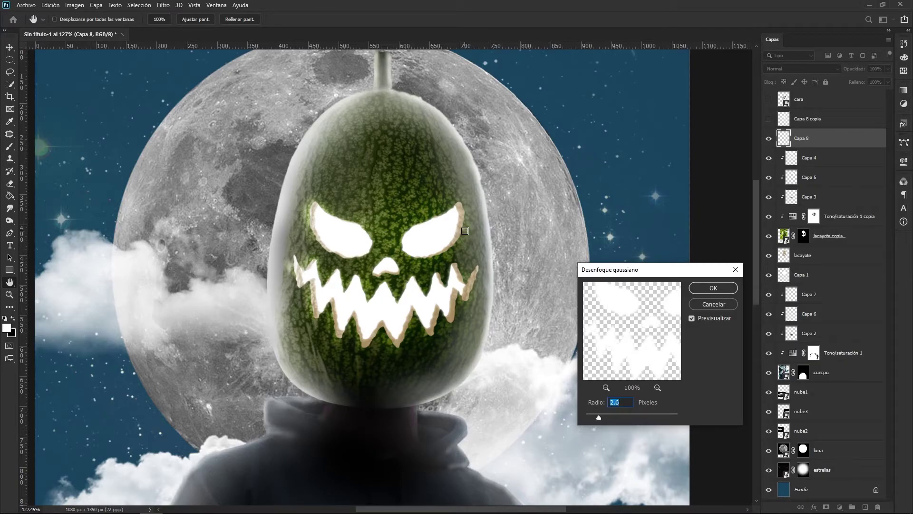
drag(599, 417, 601, 417)
click(713, 288)
key(v)
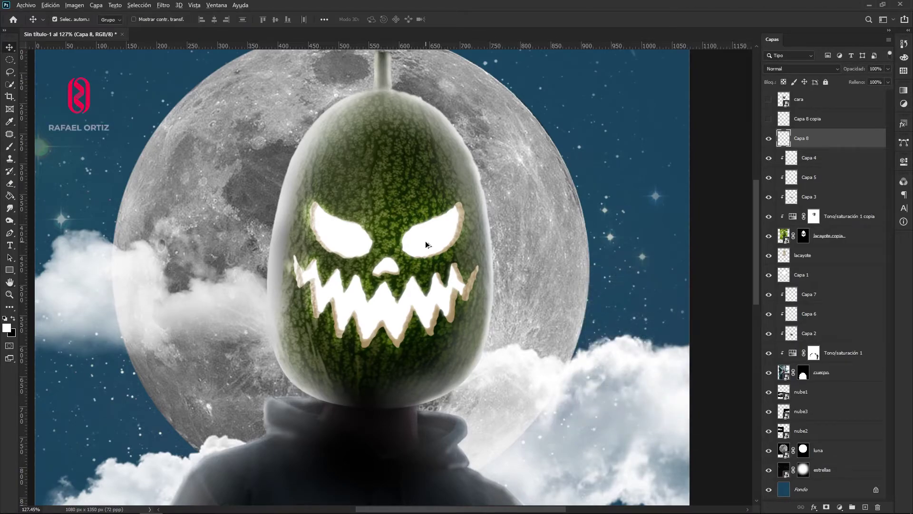
scroll(425, 241, up, 5)
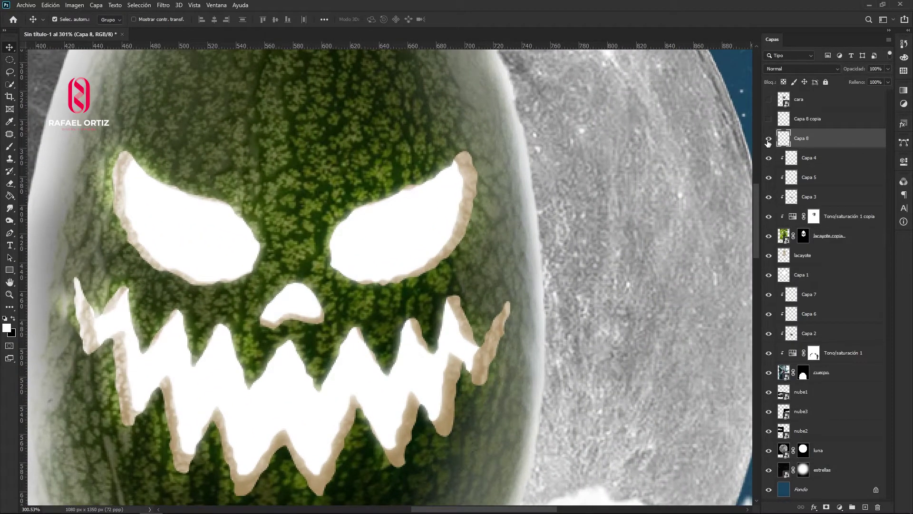
click(768, 139)
click(769, 138)
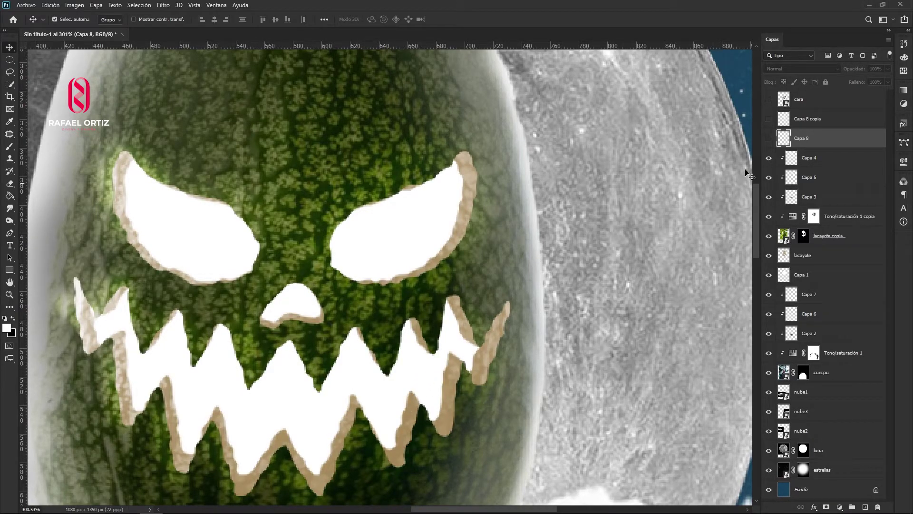
click(768, 140)
click(769, 139)
click(769, 139)
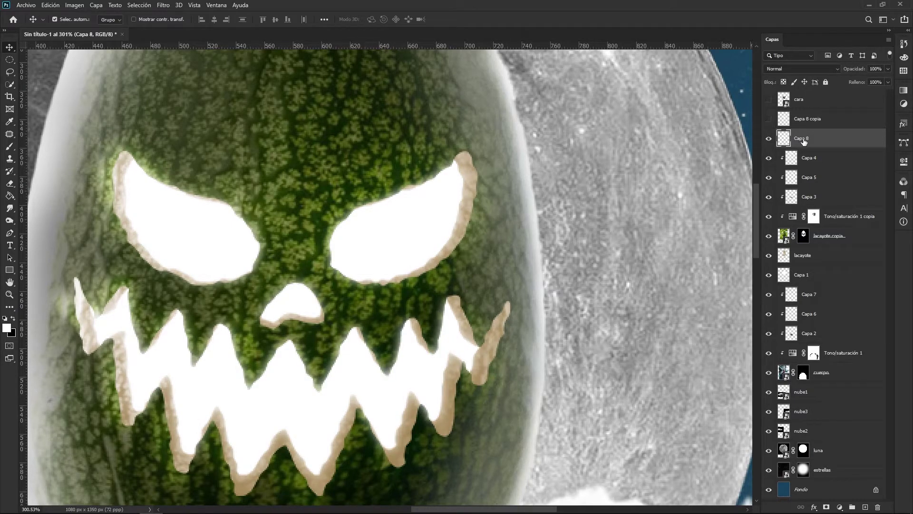
Step: Duplicate the blurred Capa 8 and lower the duplicate's opacity to 52%
key(ctrl+j)
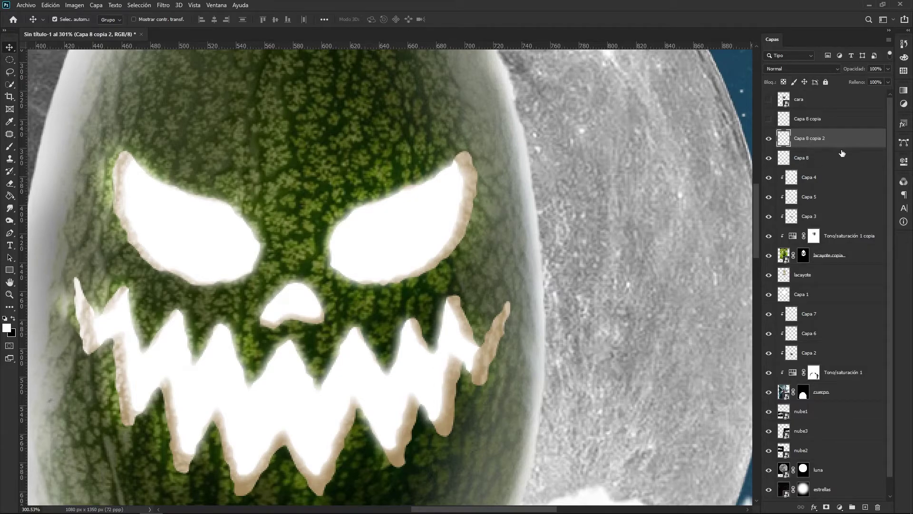
click(770, 138)
click(769, 139)
click(889, 71)
drag(886, 81, 866, 80)
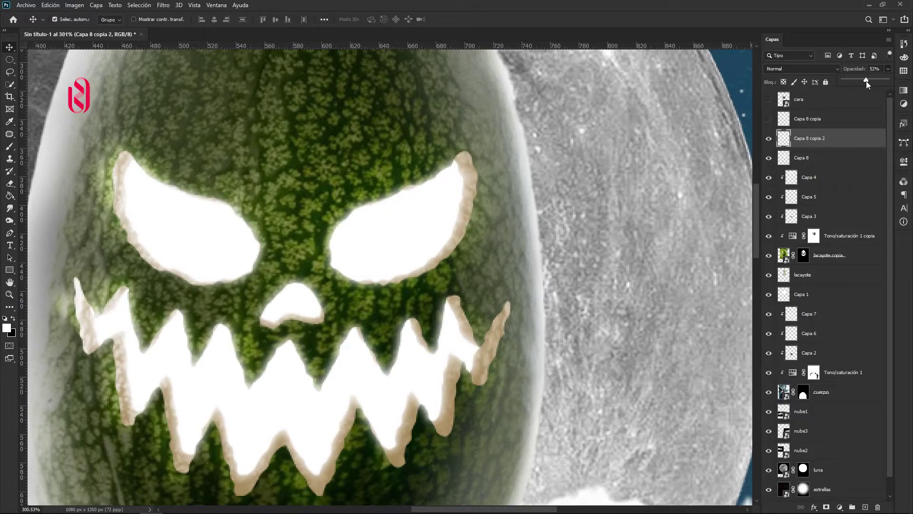
click(855, 74)
Step: Show the Capa 8 copia layer and apply a Gaussian blur with a 30.4-pixel radius to it
click(833, 124)
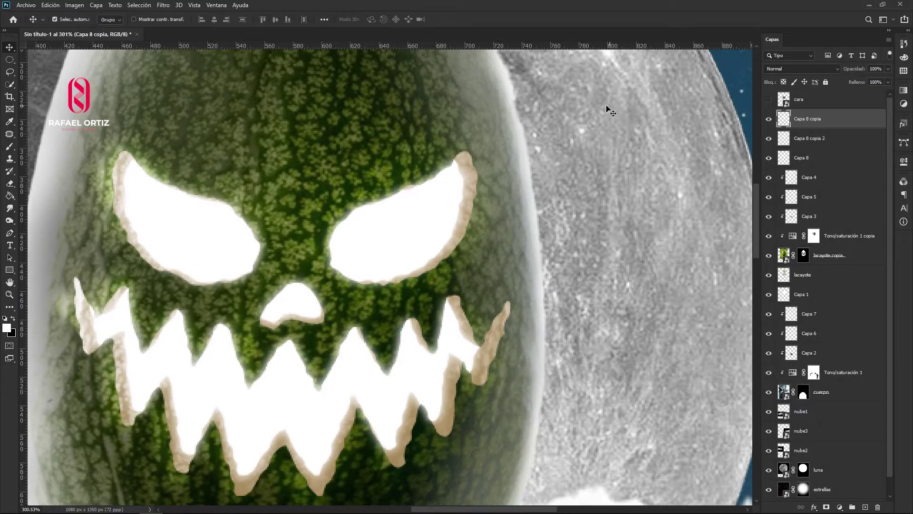
click(163, 4)
mouse_move(190, 113)
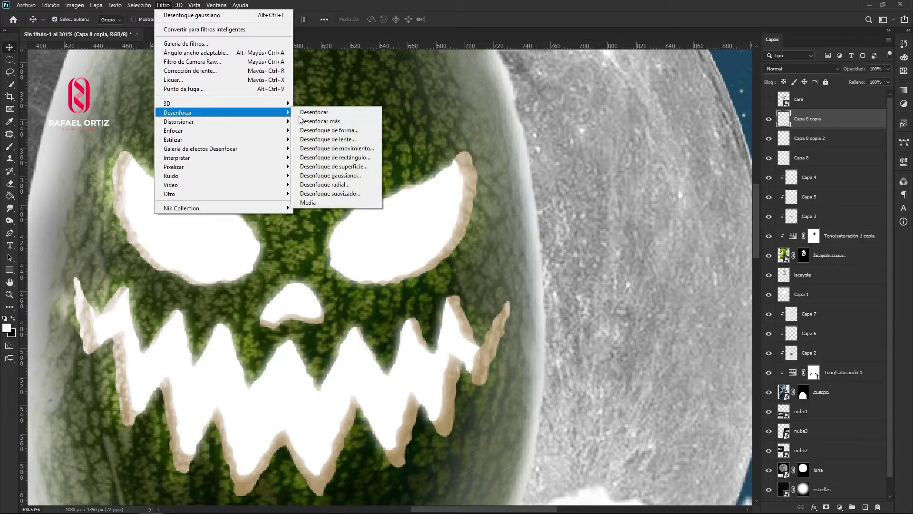
click(335, 176)
drag(604, 419, 630, 418)
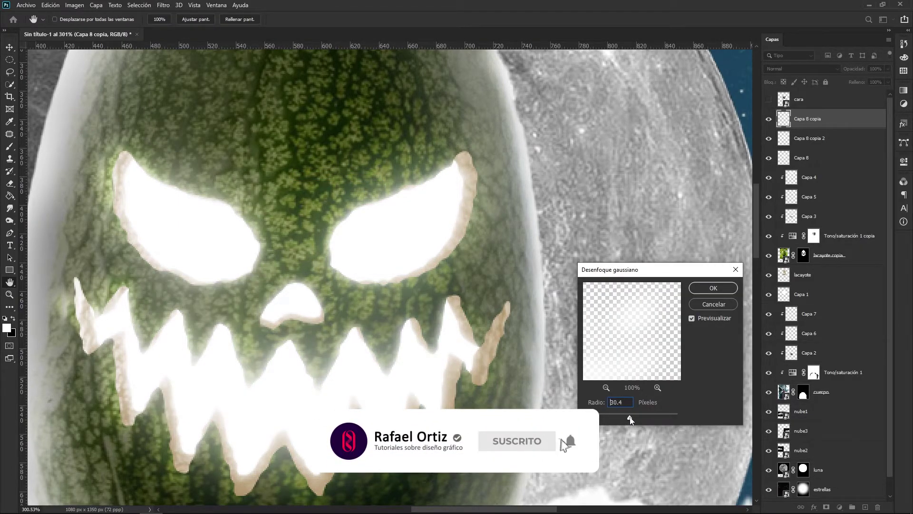
click(712, 288)
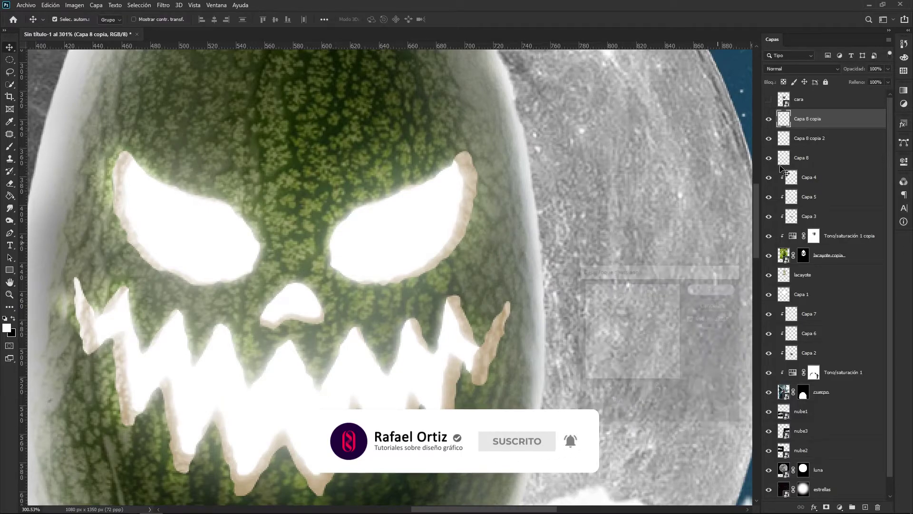
Step: Set the opacity of Capa 8 copia to 40%
click(888, 69)
drag(887, 81, 870, 83)
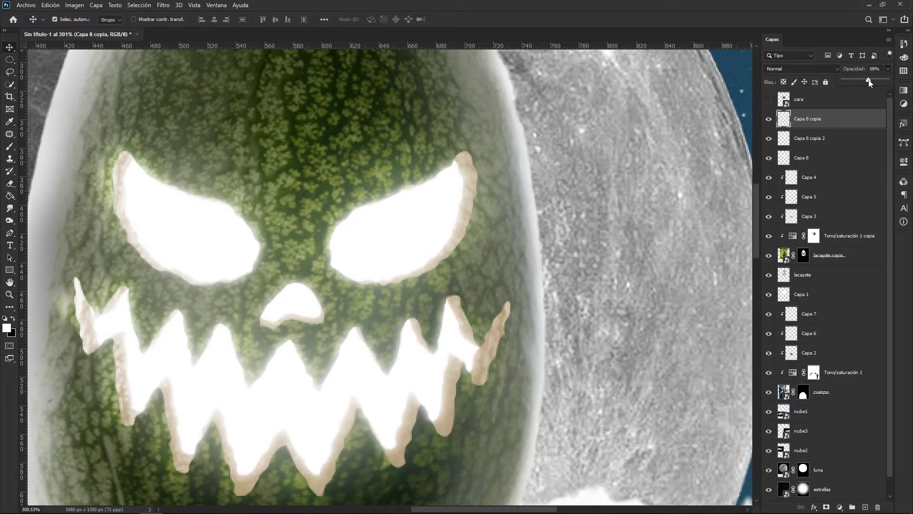
click(870, 70)
text(40)
key(Return)
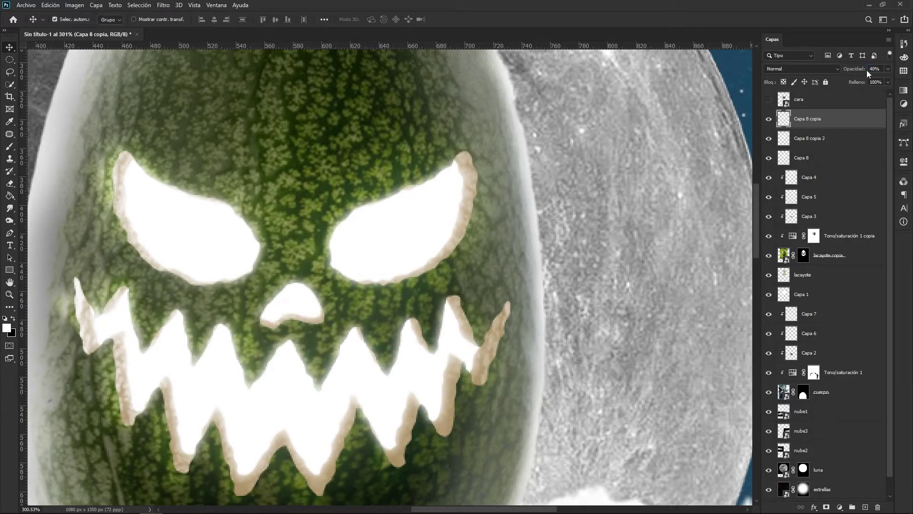
scroll(400, 264, down, 6)
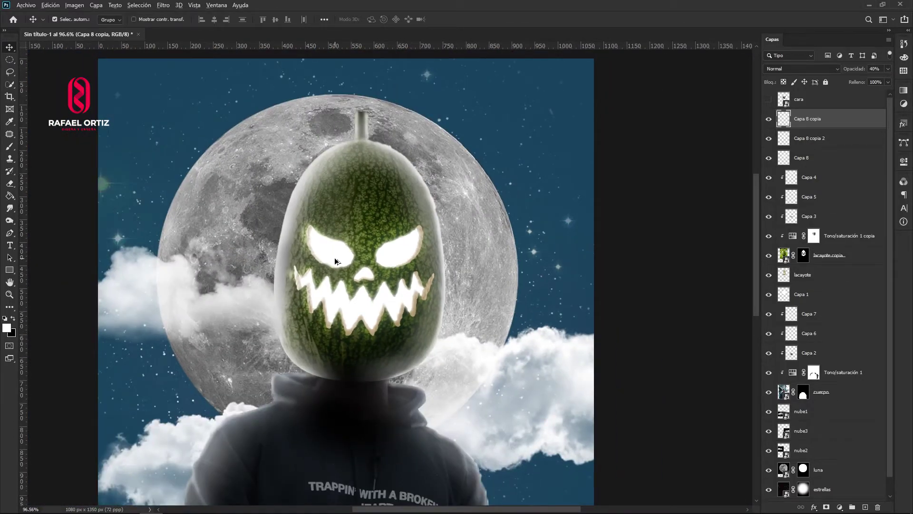
Step: Rasterize the luna layer and apply its layer mask permanently
scroll(335, 258, up, 2)
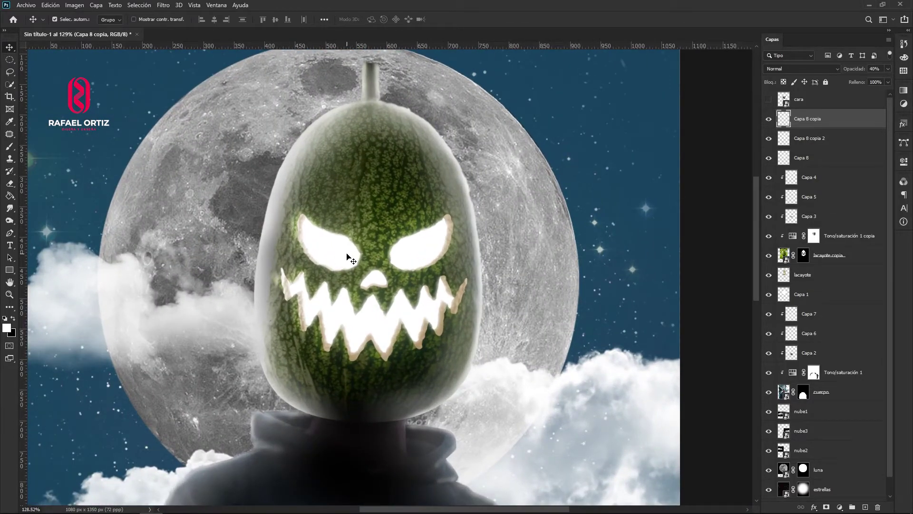
scroll(347, 255, down, 3)
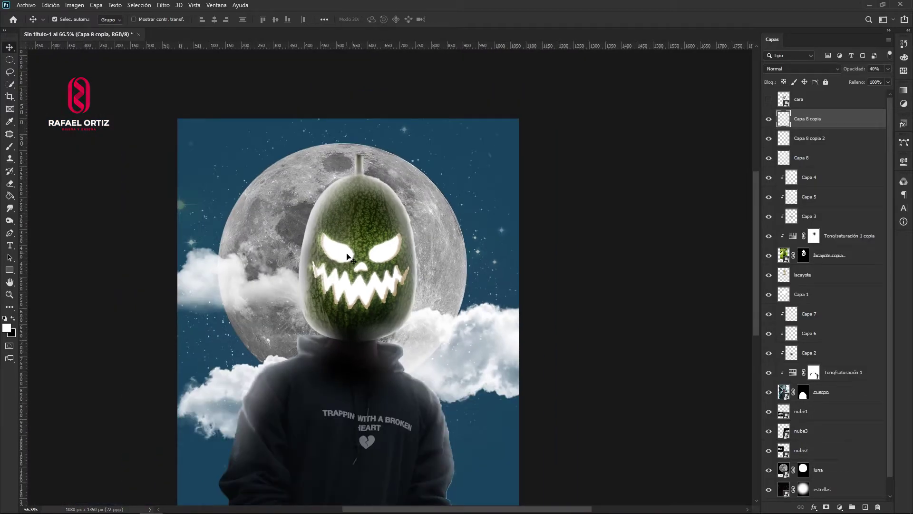
scroll(350, 259, up, 1)
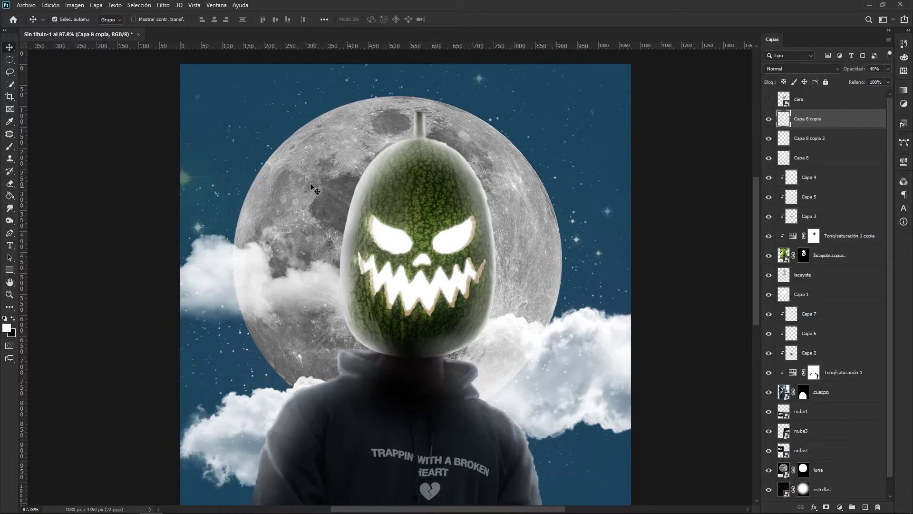
click(310, 186)
click(827, 475)
scroll(826, 475, down, 1)
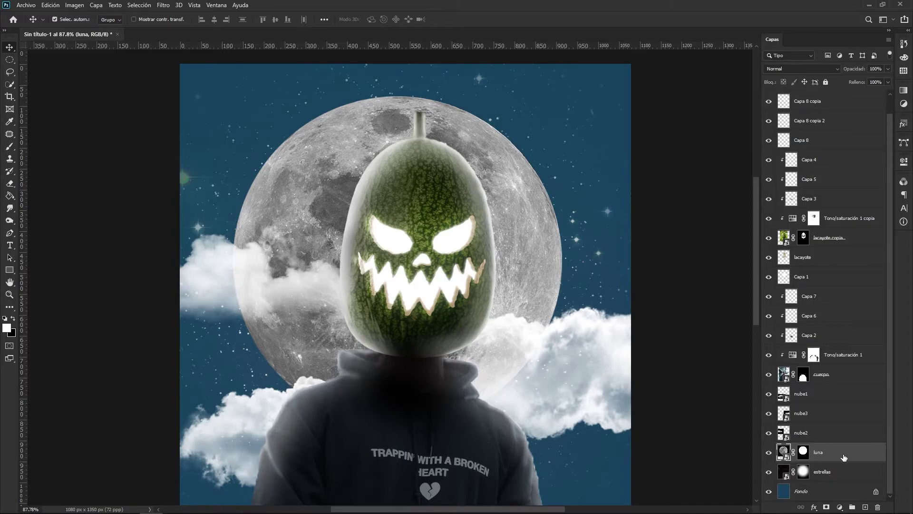
right_click(843, 454)
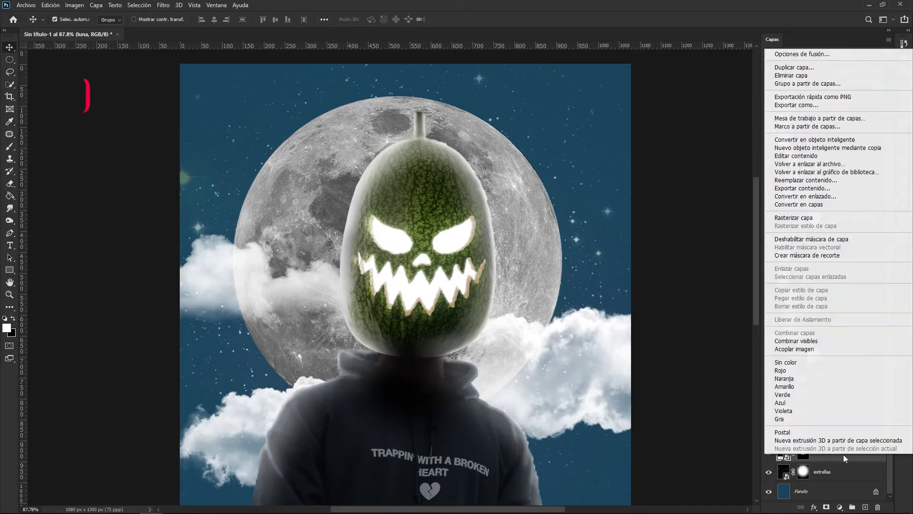
click(804, 217)
right_click(804, 452)
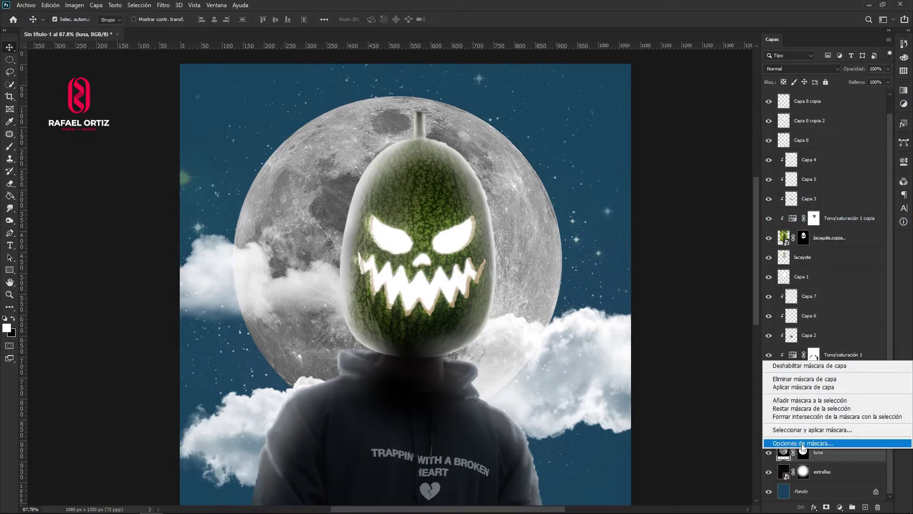
click(804, 383)
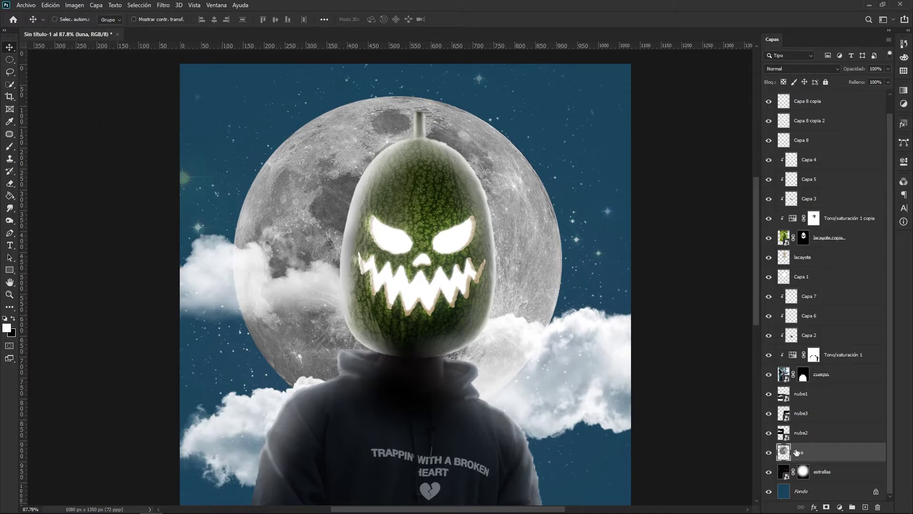
Step: Duplicate the luna layer twice and hide the uppermost copy
key(ctrl+j)
key(ctrl+j)
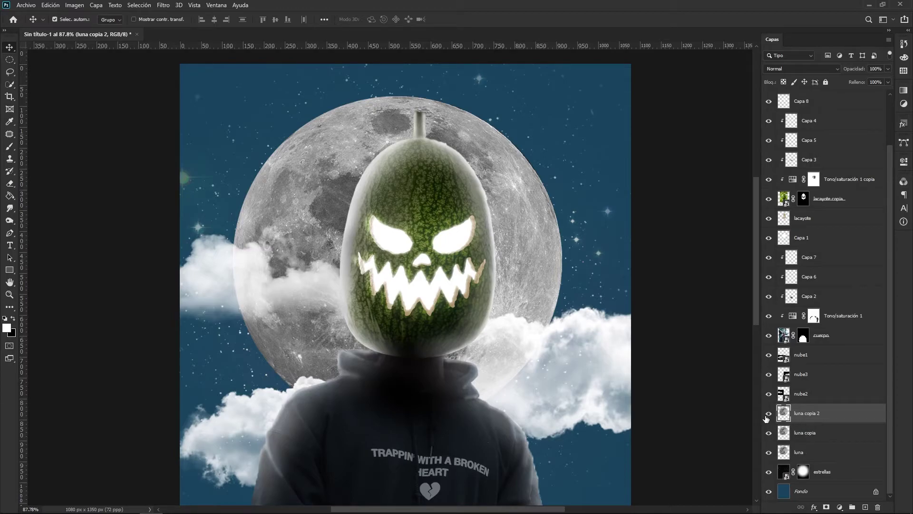
click(768, 413)
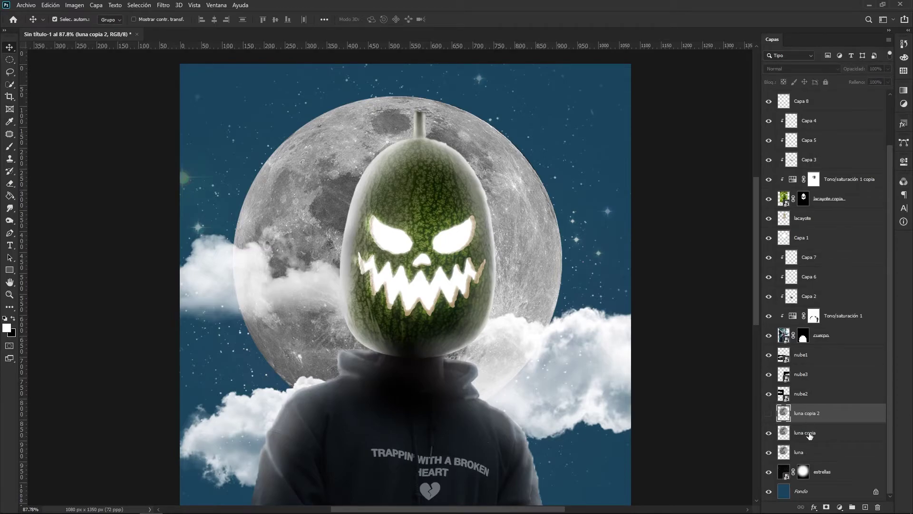
Step: Turn the luna copia layer pure white by setting its Hue/Saturation lightness to +100
click(809, 436)
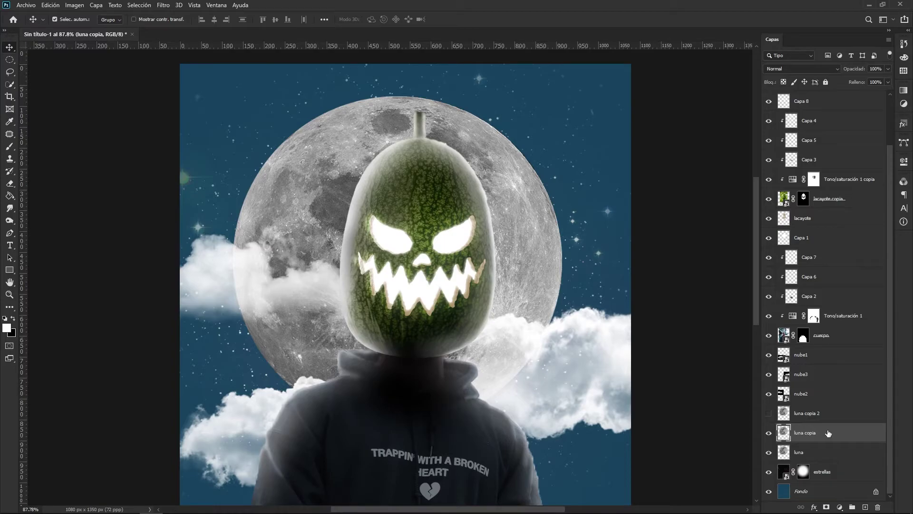
key(ctrl+u)
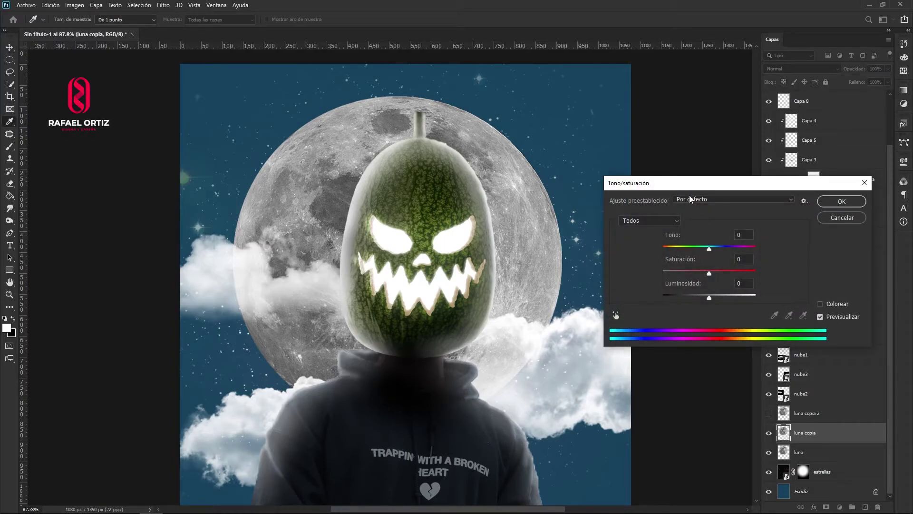
drag(710, 299, 766, 303)
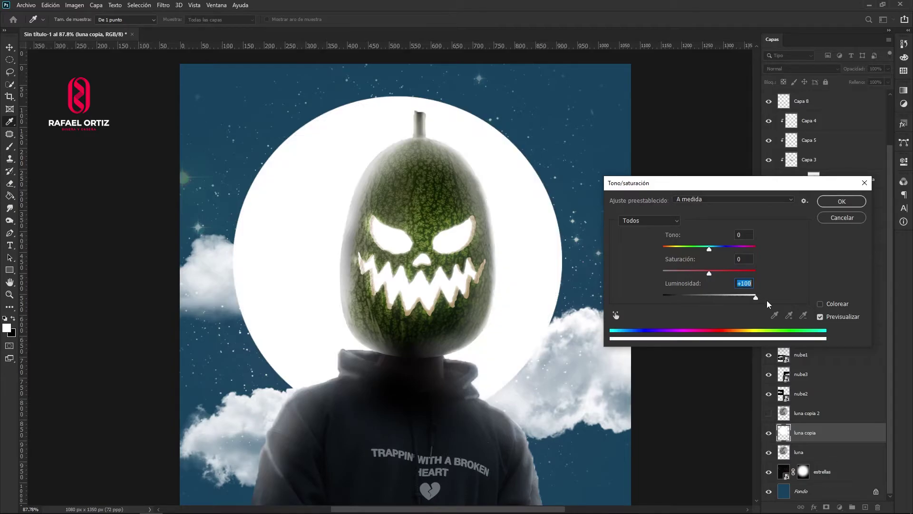
click(841, 202)
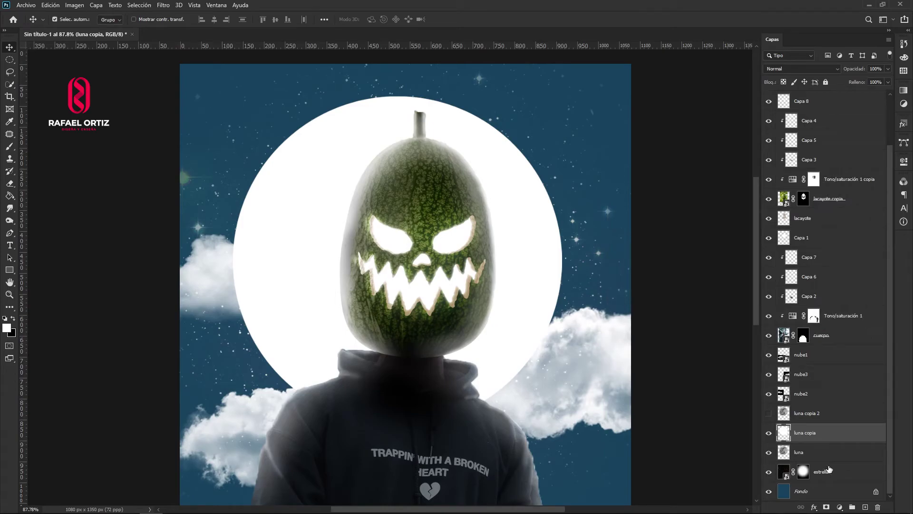
Step: Apply a Gaussian blur with an 11.1-pixel radius to the luna copia layer
click(163, 5)
mouse_move(223, 113)
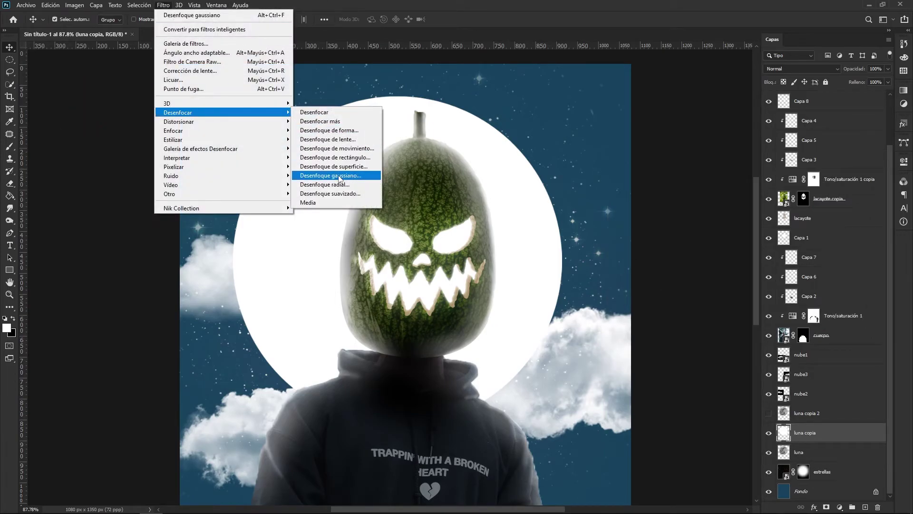
click(339, 176)
drag(629, 418, 624, 419)
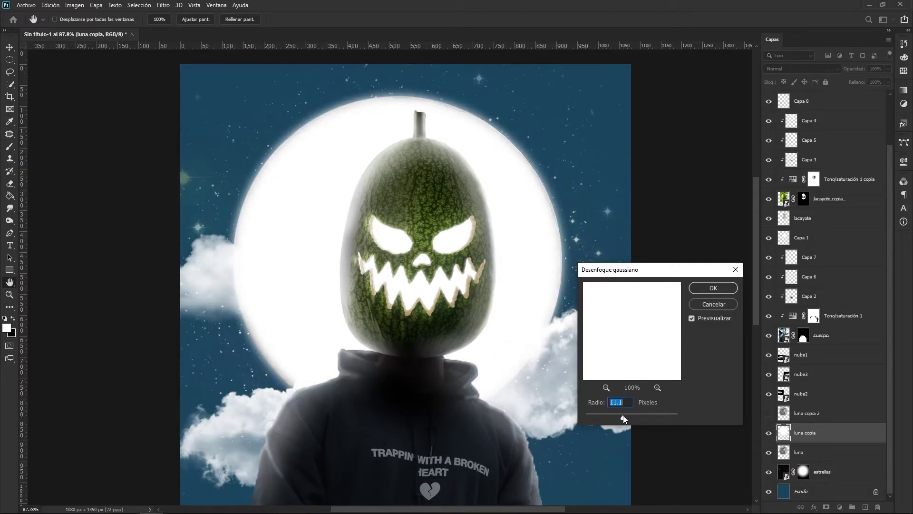
click(711, 288)
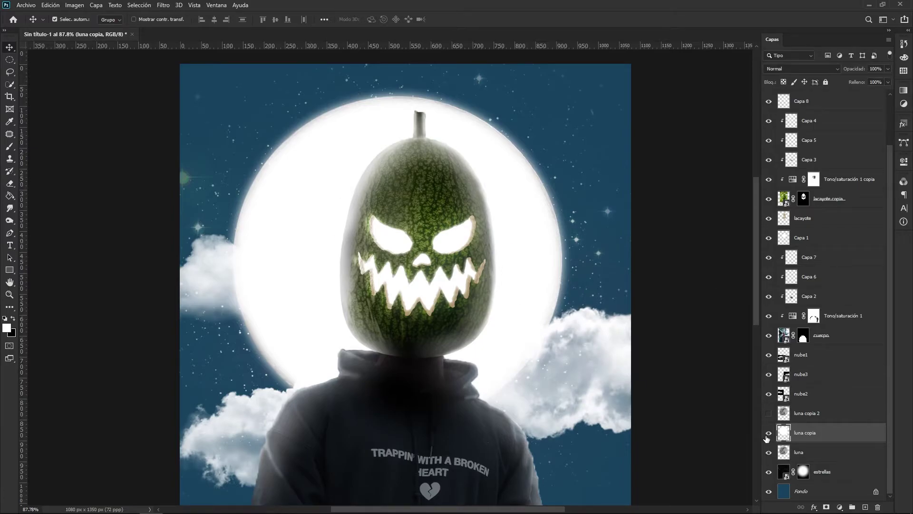
Step: In luna copia's blending options, split the underlying layer's black Blend If slider and set it to 0 / 168
right_click(839, 438)
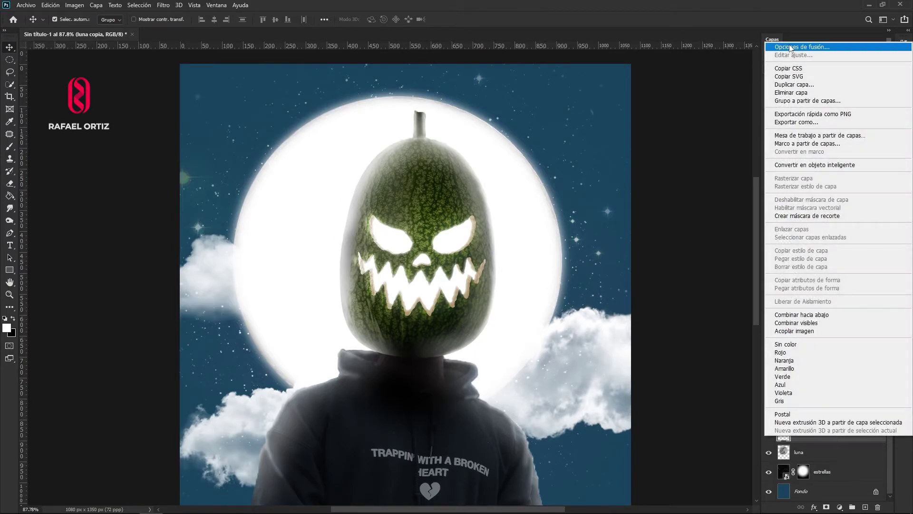
click(669, 237)
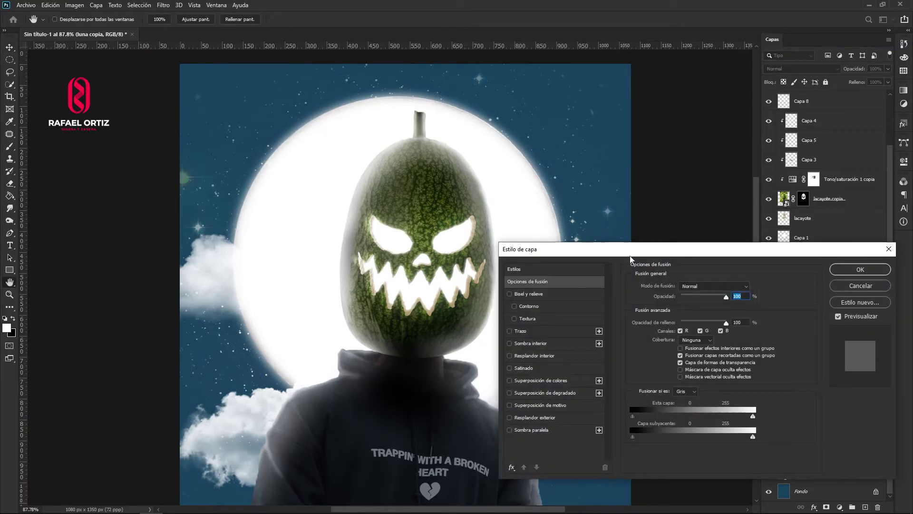
drag(623, 253, 629, 266)
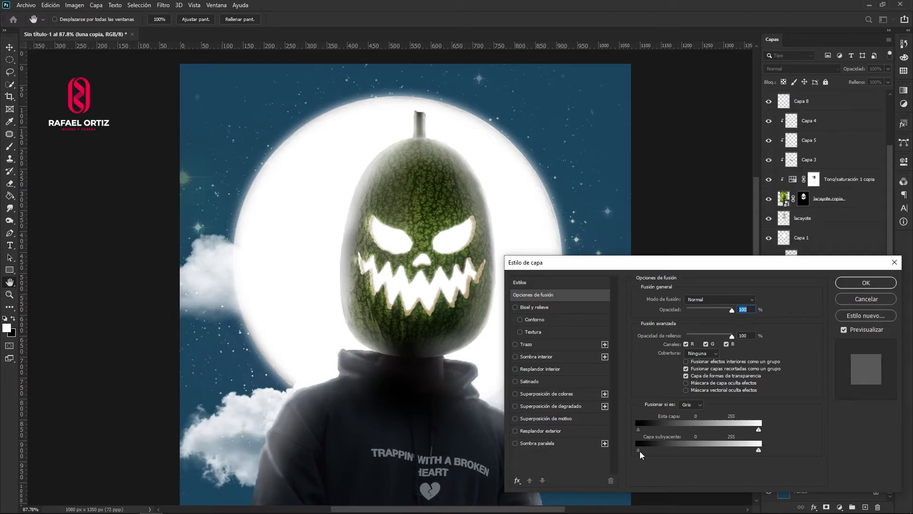
key(alt)
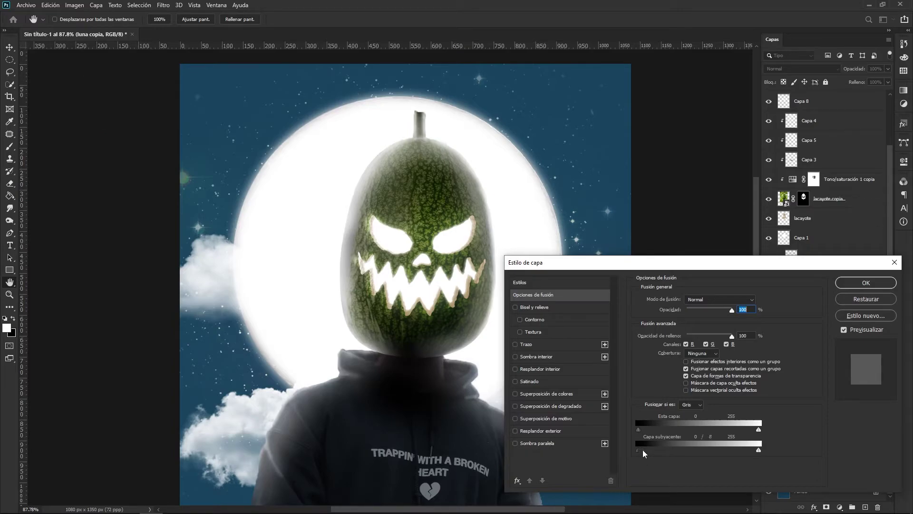
drag(660, 455, 690, 454)
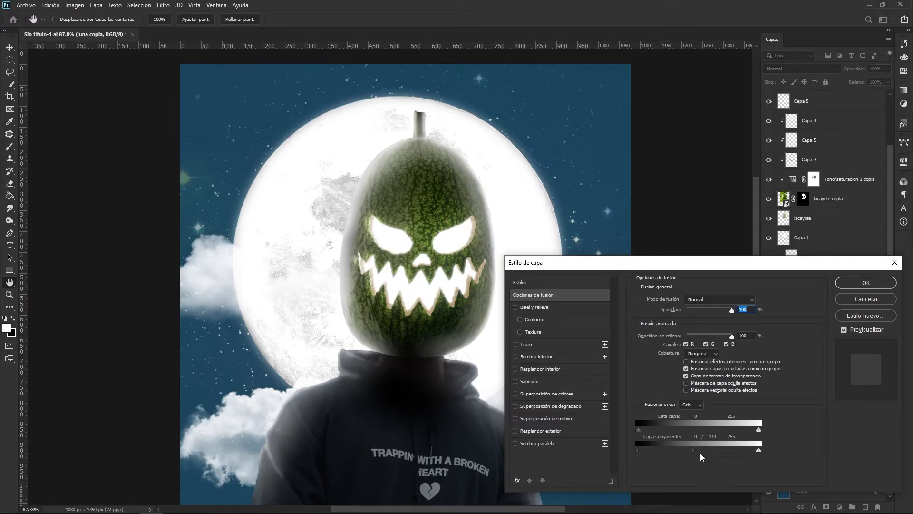
drag(697, 453, 720, 453)
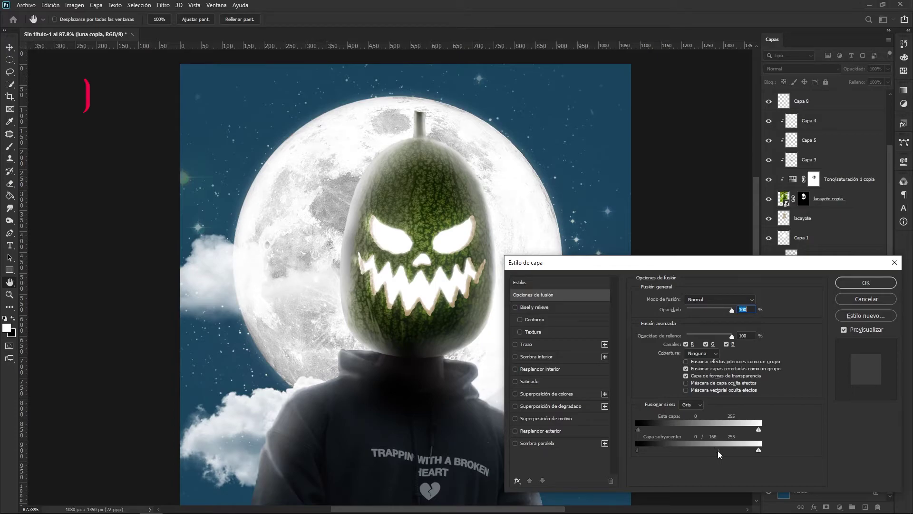
click(861, 284)
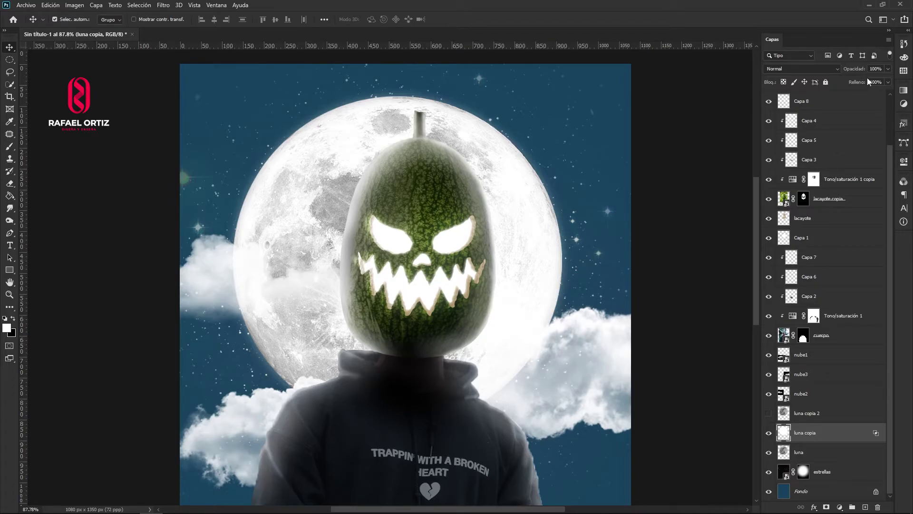
Step: Set the opacity of the luna copia layer to 80%
drag(888, 83, 886, 83)
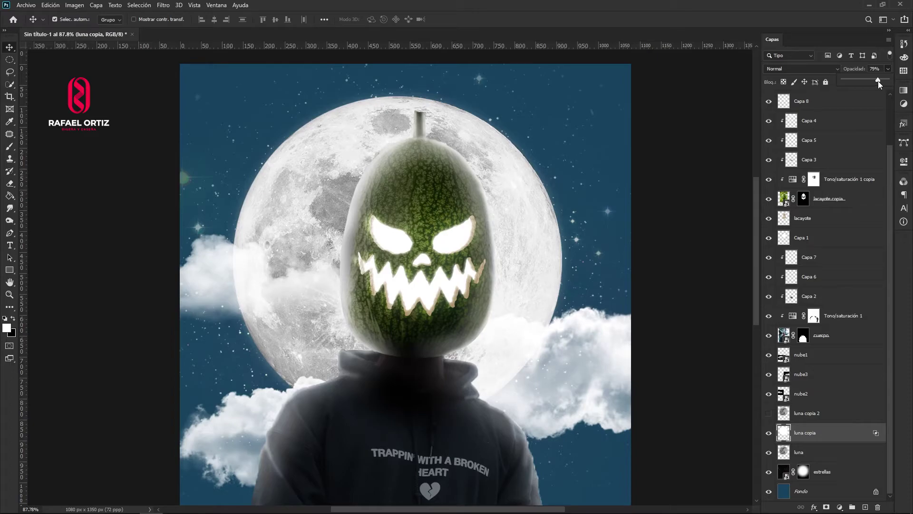
click(862, 72)
text(80)
key(Return)
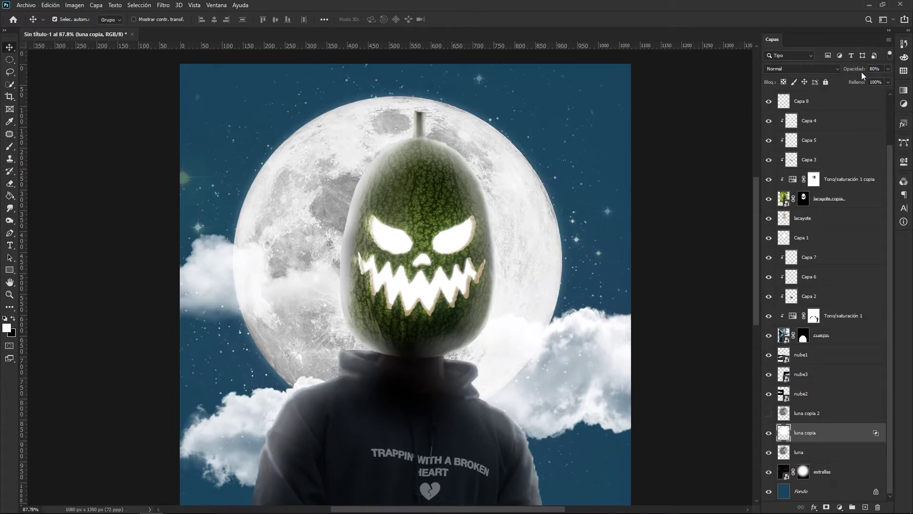
Step: Show the luna copia 2 layer and set its Hue/Saturation lightness to +100
click(769, 413)
click(806, 415)
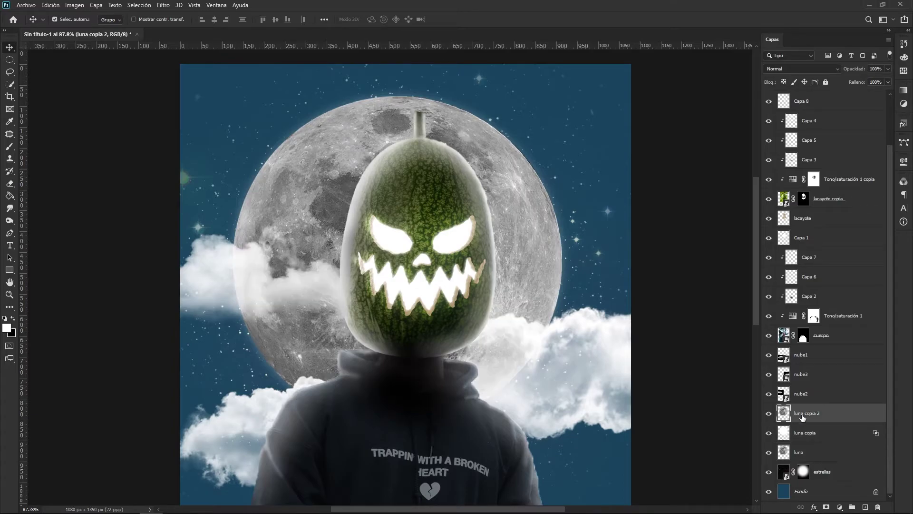
key(ctrl+u)
drag(709, 297, 765, 299)
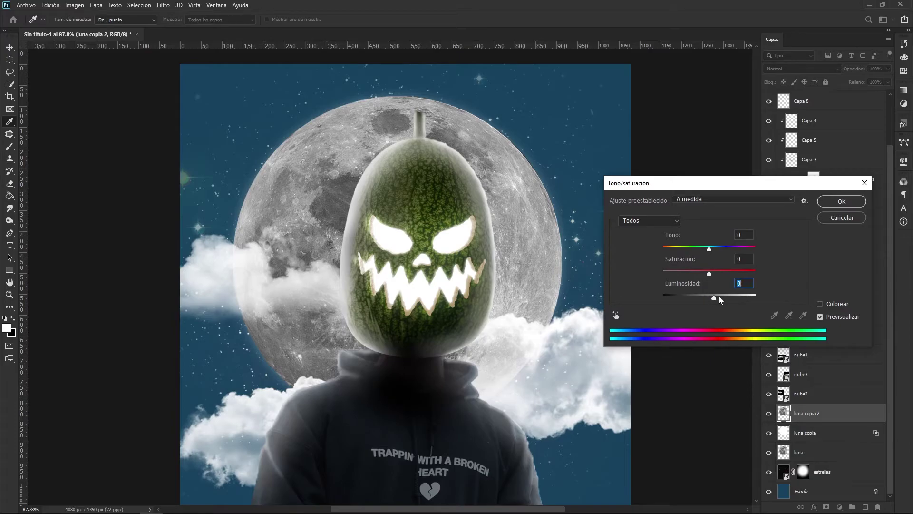
click(842, 202)
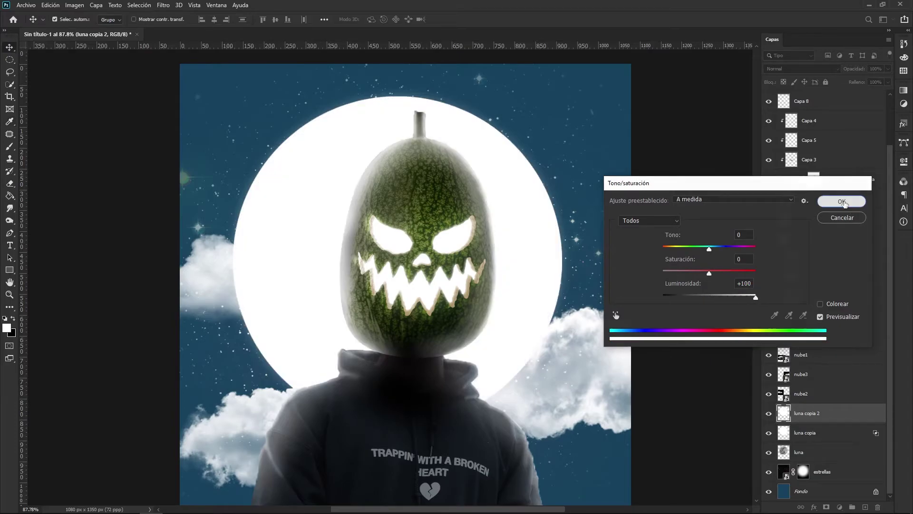
Step: Apply a Gaussian blur with a radius larger than 11.1 pixels to luna copia 2 for a wide halo
click(163, 5)
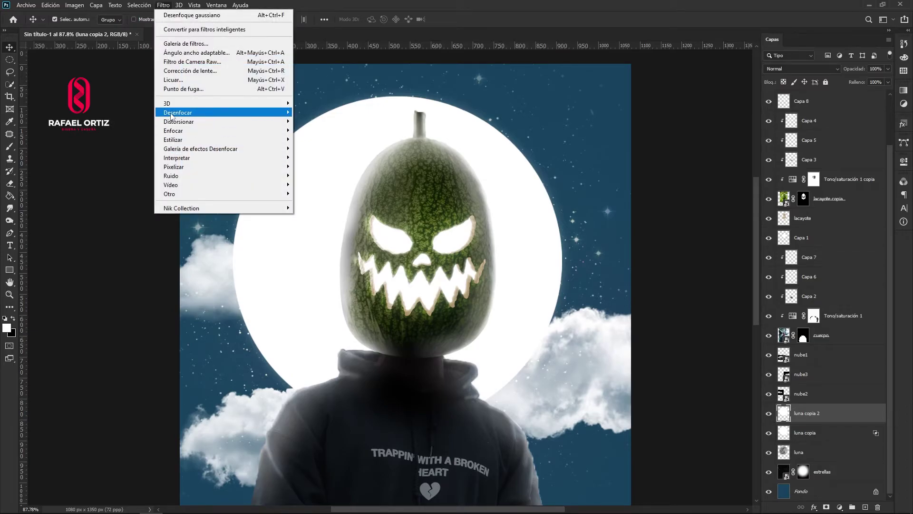
mouse_move(174, 114)
click(333, 176)
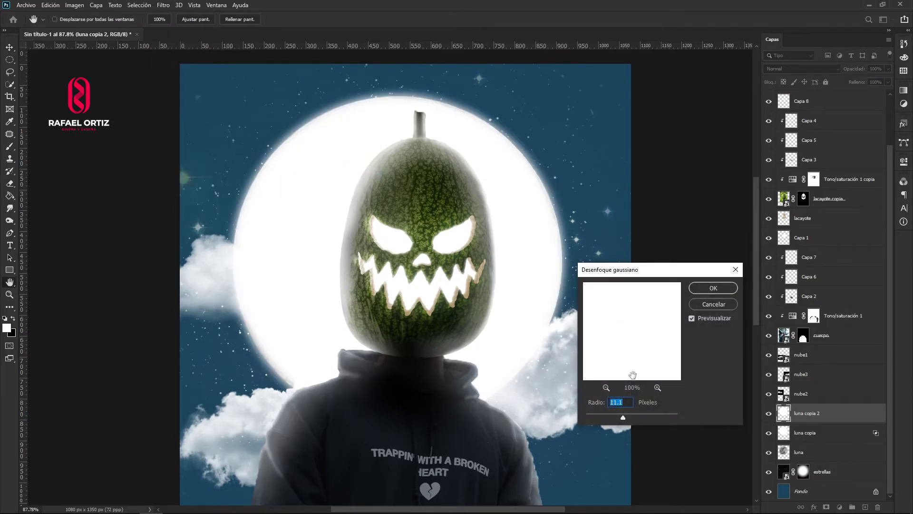
drag(629, 418, 642, 418)
click(703, 291)
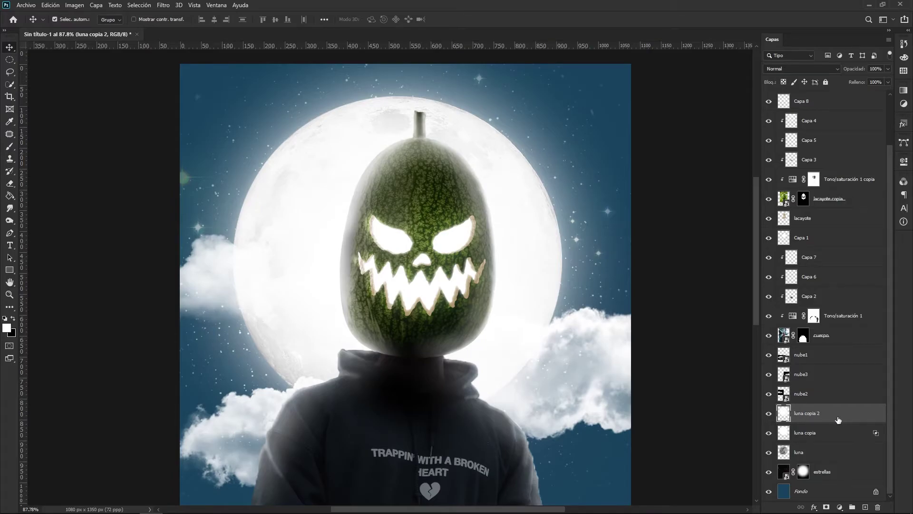
Step: Move luna copia 2 directly below the luna layer and compare the moon's halo with that layer hidden and shown
drag(829, 415, 820, 457)
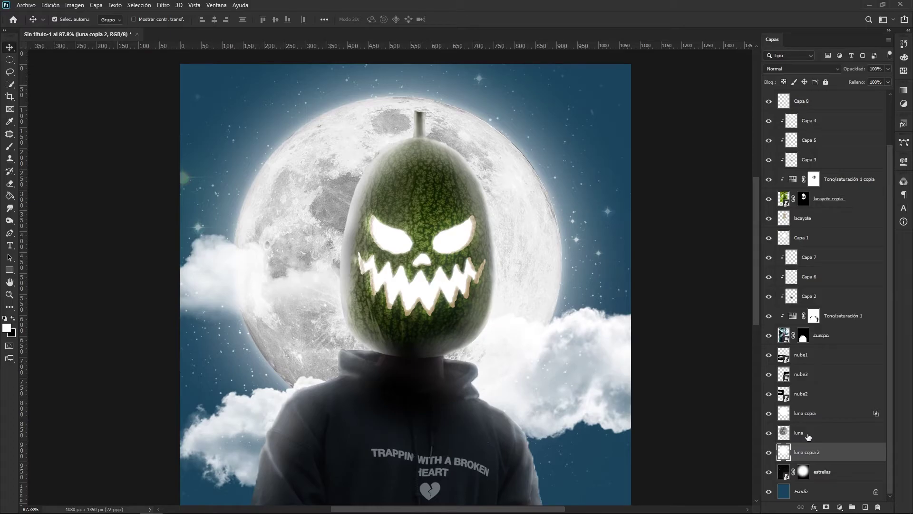
click(768, 452)
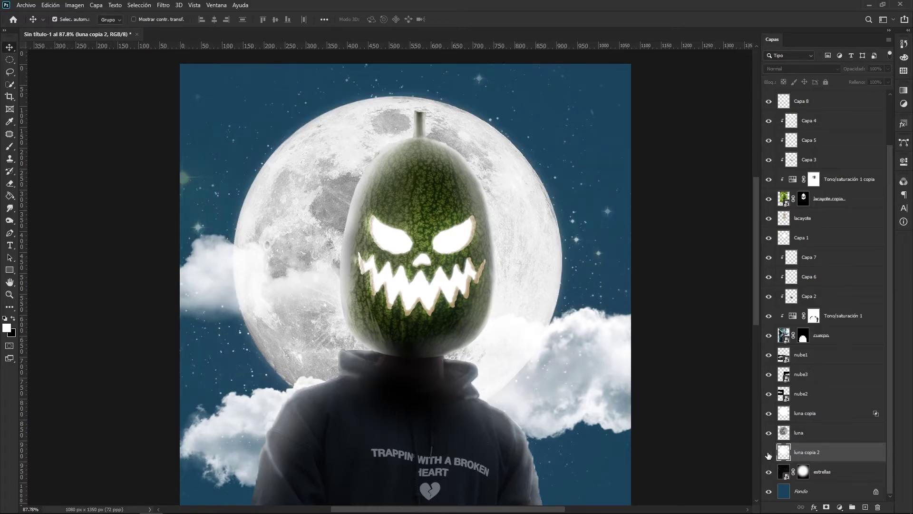
click(769, 452)
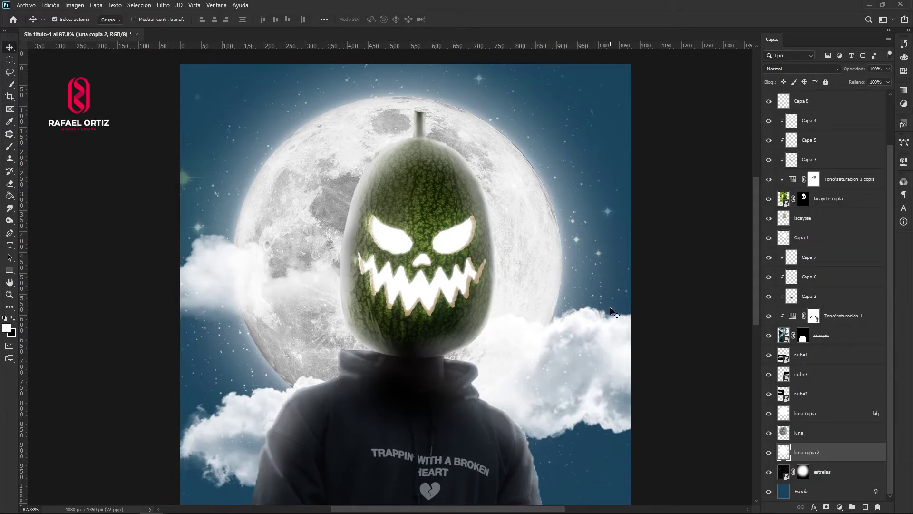
scroll(610, 309, down, 4)
scroll(610, 309, down, 4)
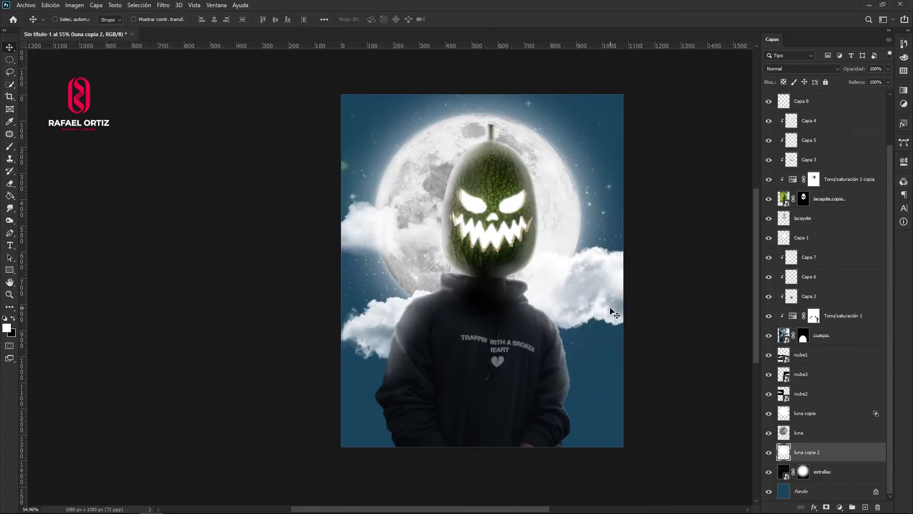
Step: Add a new empty layer directly above Capa 8 copia, below the hidden cara layer
scroll(611, 309, right, 2)
scroll(595, 304, up, 1)
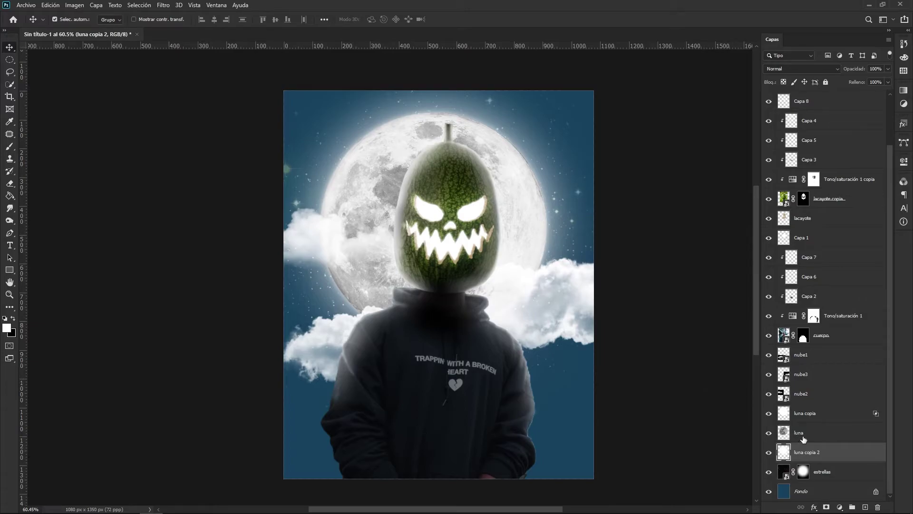
click(814, 415)
scroll(839, 327, up, 3)
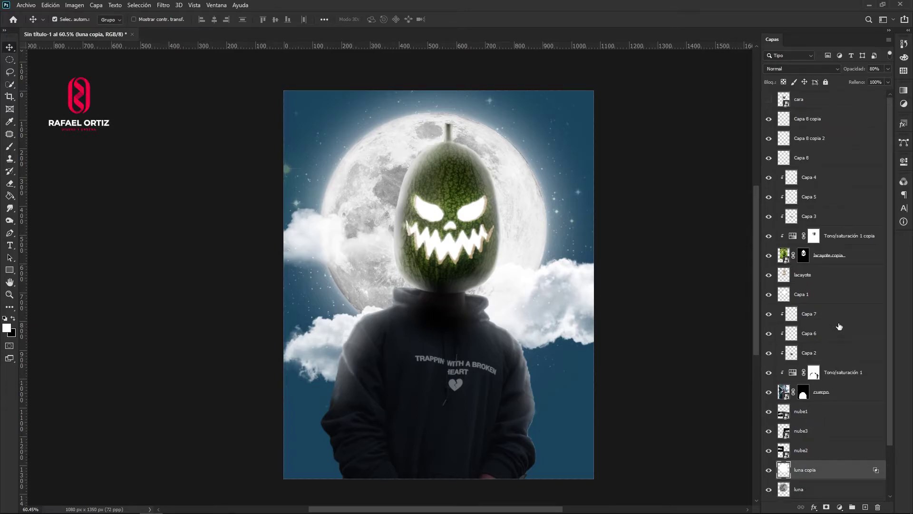
click(769, 119)
click(769, 120)
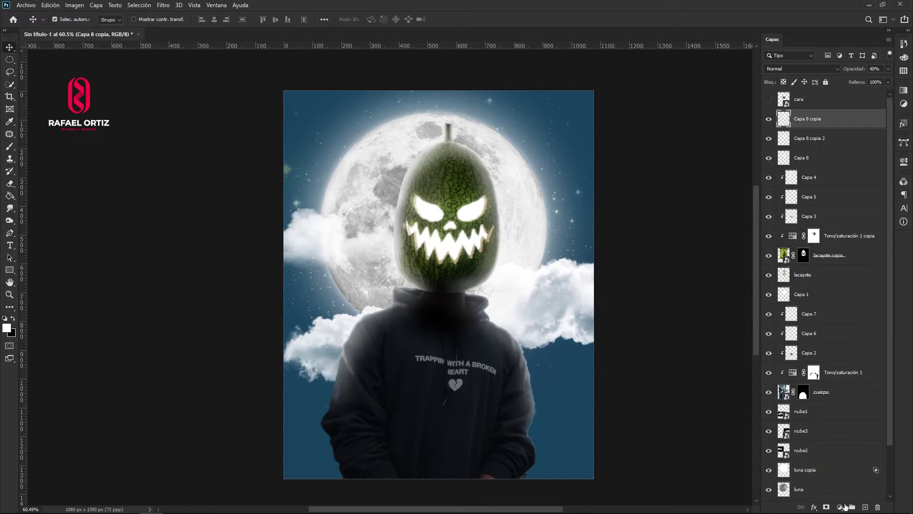
click(864, 507)
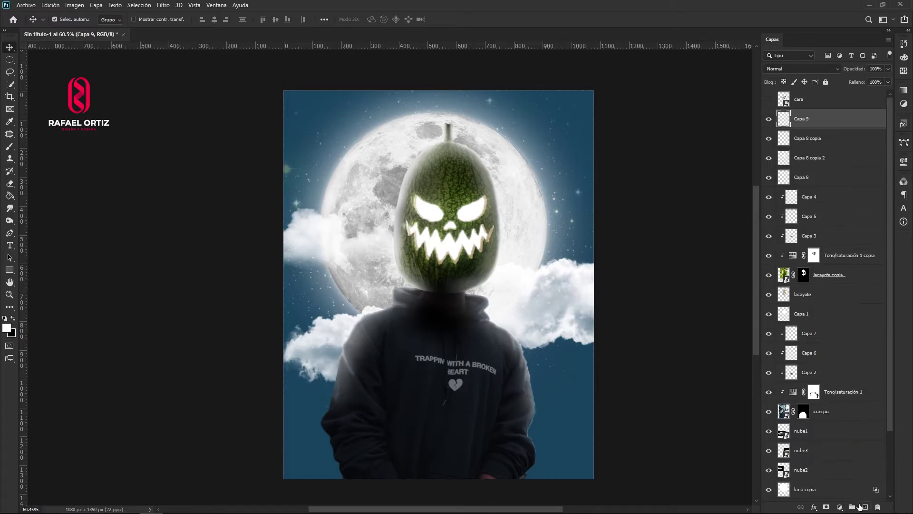
Step: Sample the hoodie's dark tone, adjust it to a very dark blue of about #08151c, and fill Capa 9 with it
click(6, 197)
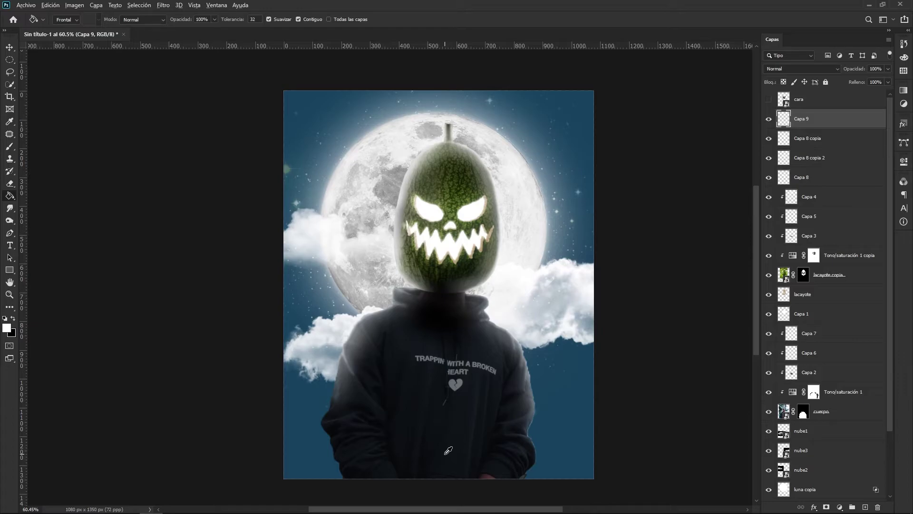
alt+click(448, 449)
click(6, 328)
drag(541, 407, 572, 404)
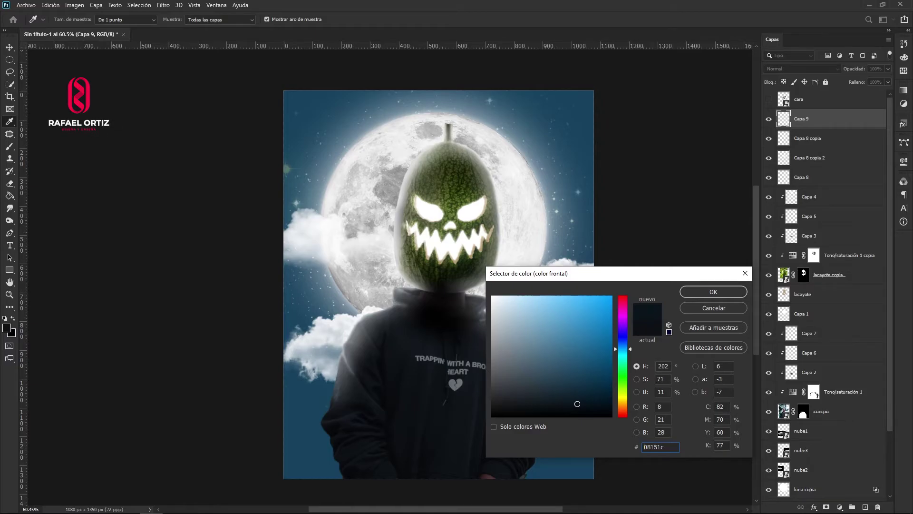
click(715, 293)
click(4, 197)
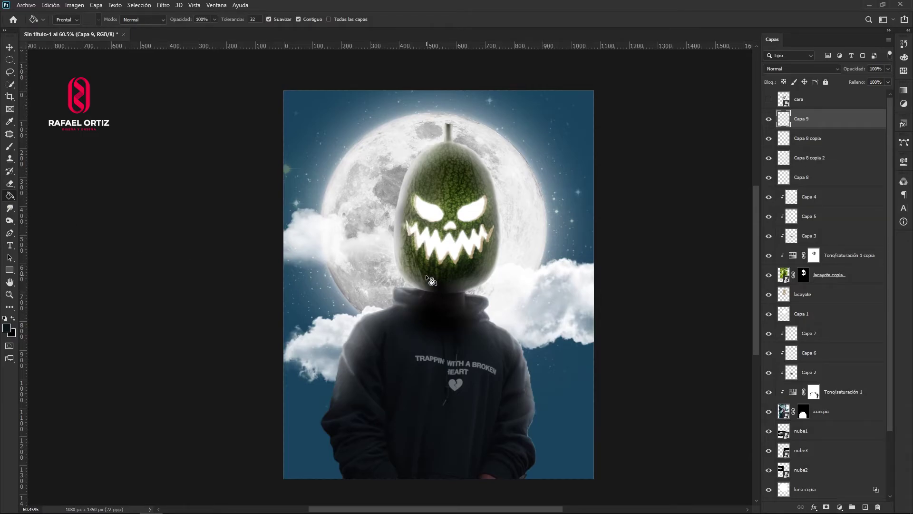
click(438, 342)
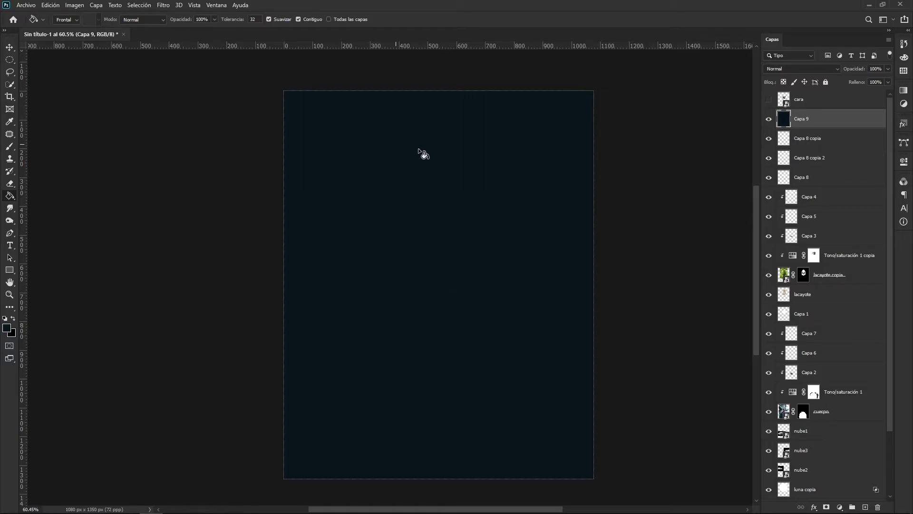
Step: Select a tall ellipse around the moon, head and torso and mask that area out of the dark Capa 9 fill
click(9, 60)
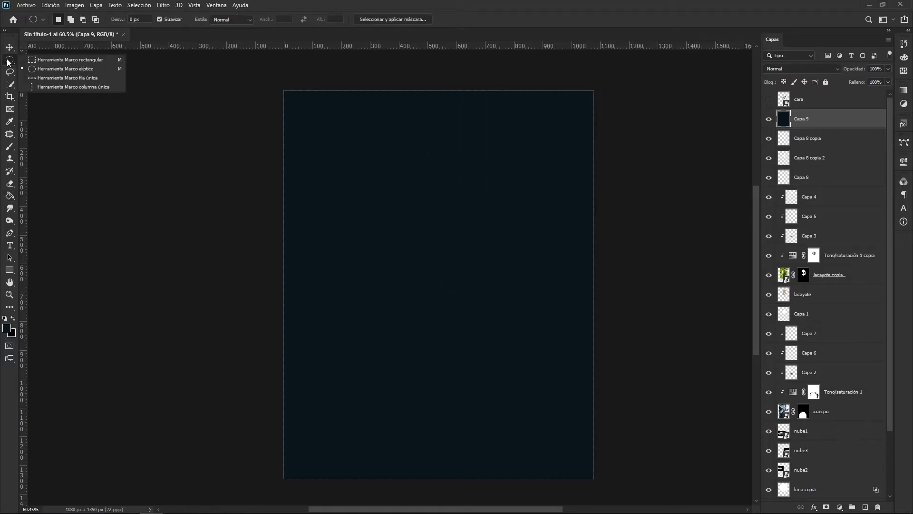
click(84, 71)
drag(314, 76, 572, 429)
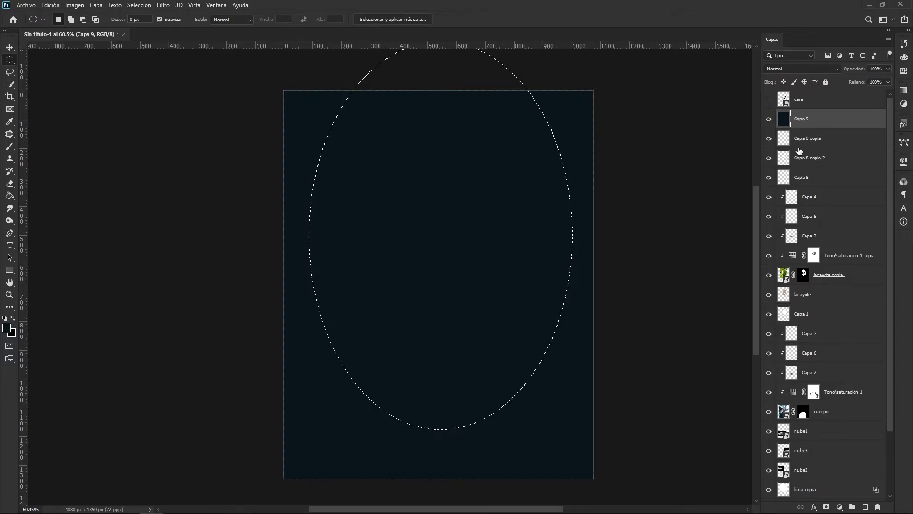
alt+click(827, 507)
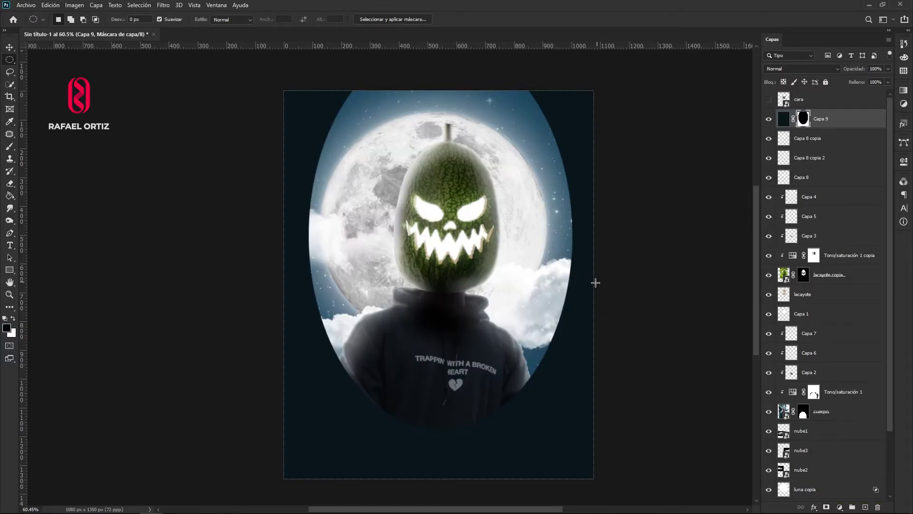
click(9, 47)
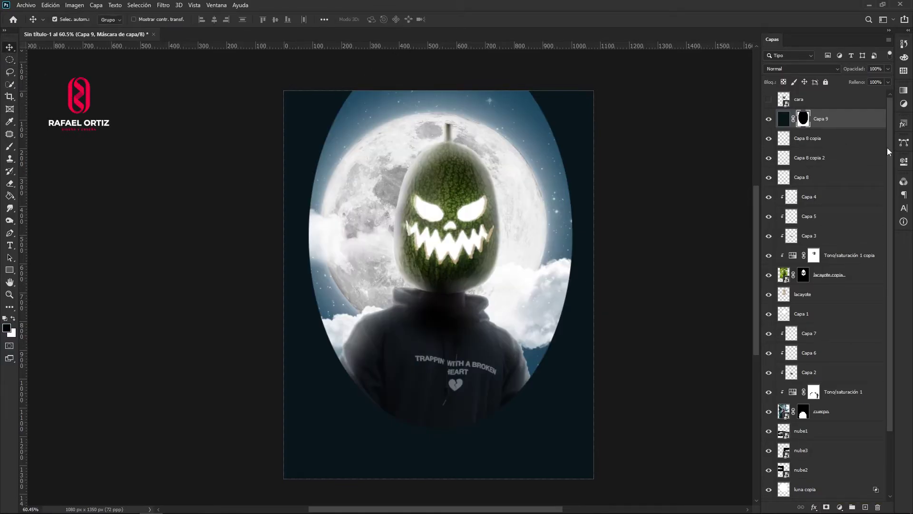
Step: Feather Capa 9's layer mask to about 102.6 px for a soft vignette edge
click(903, 162)
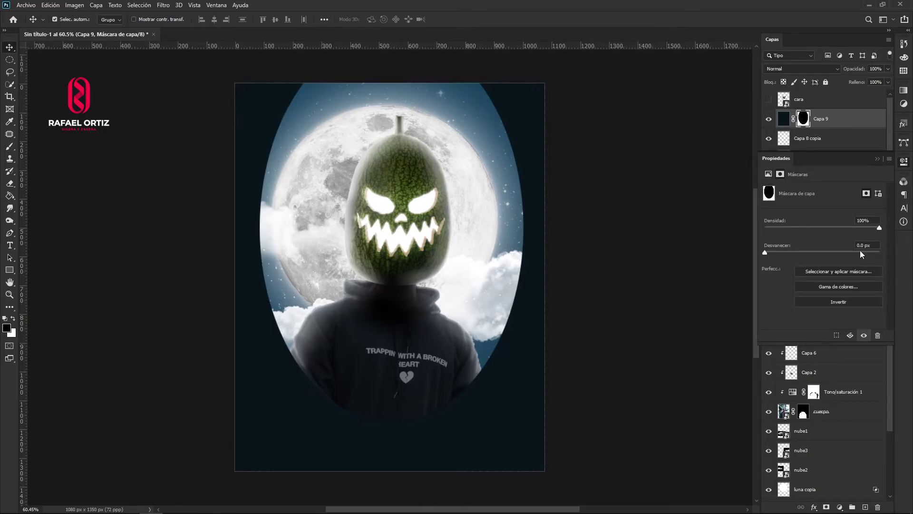
drag(764, 254, 830, 252)
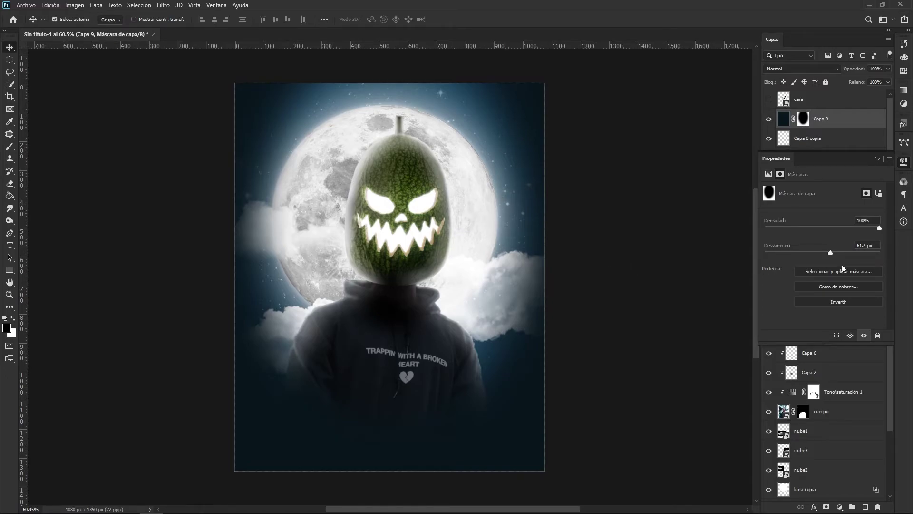
drag(830, 255, 840, 253)
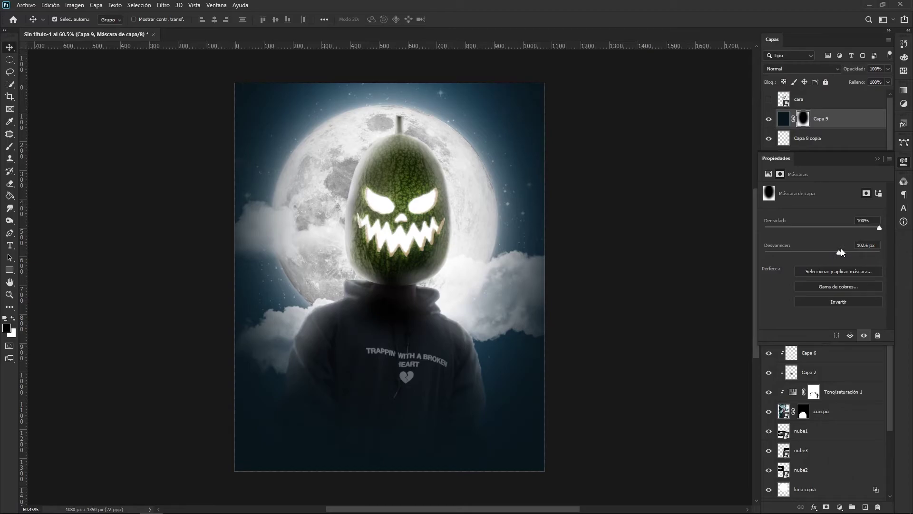
drag(839, 254, 842, 253)
click(878, 159)
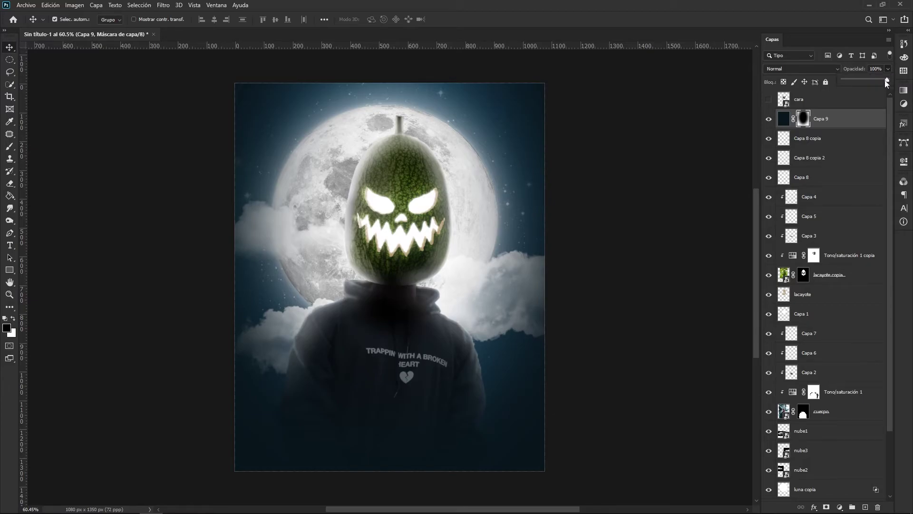
Step: Set Capa 9's opacity to 95% and compare the image with the vignette hidden and shown
drag(871, 81, 888, 81)
click(797, 16)
click(768, 119)
click(768, 120)
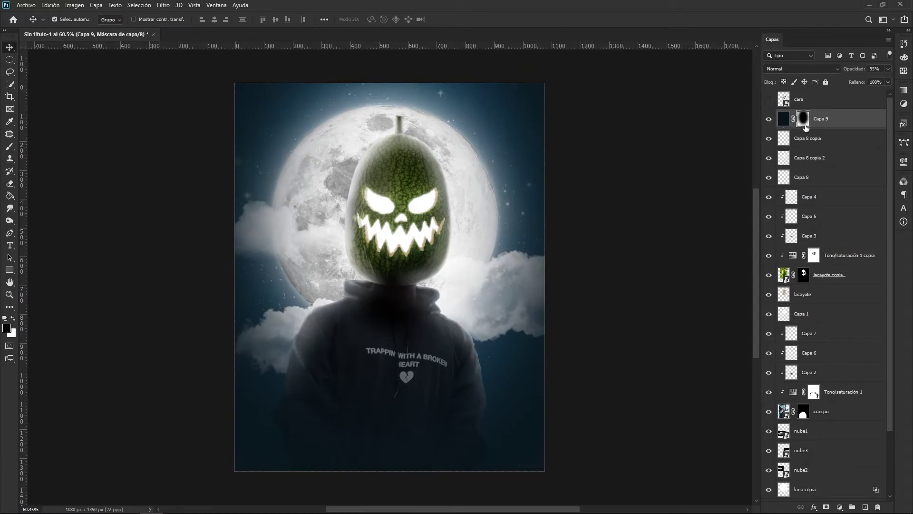
Step: Paint black on Capa 9's mask with a large soft brush at 26% flow to lighten the vignette over the moon, clouds and hoodie
key(b)
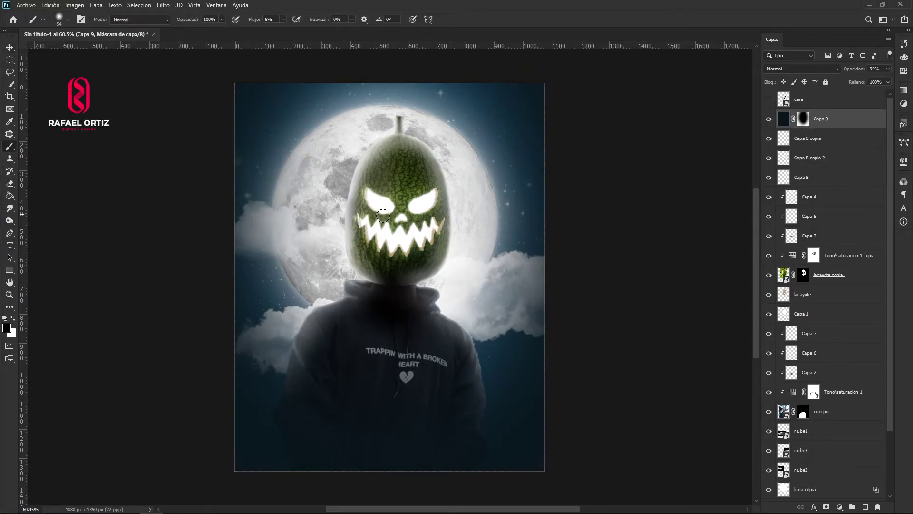
mouse_move(413, 245)
mouse_down()
mouse_move(450, 233)
mouse_move(463, 190)
mouse_move(476, 188)
mouse_up()
drag(428, 205, 443, 182)
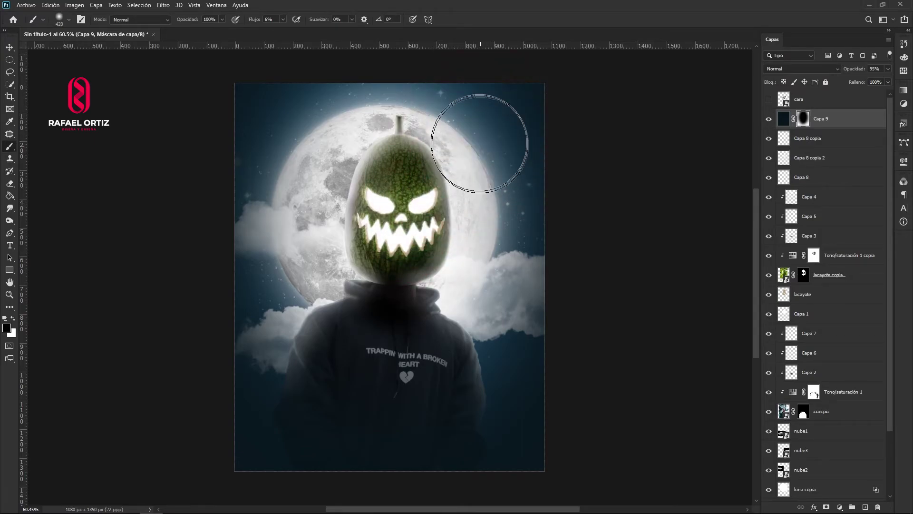
click(283, 20)
drag(282, 30, 292, 31)
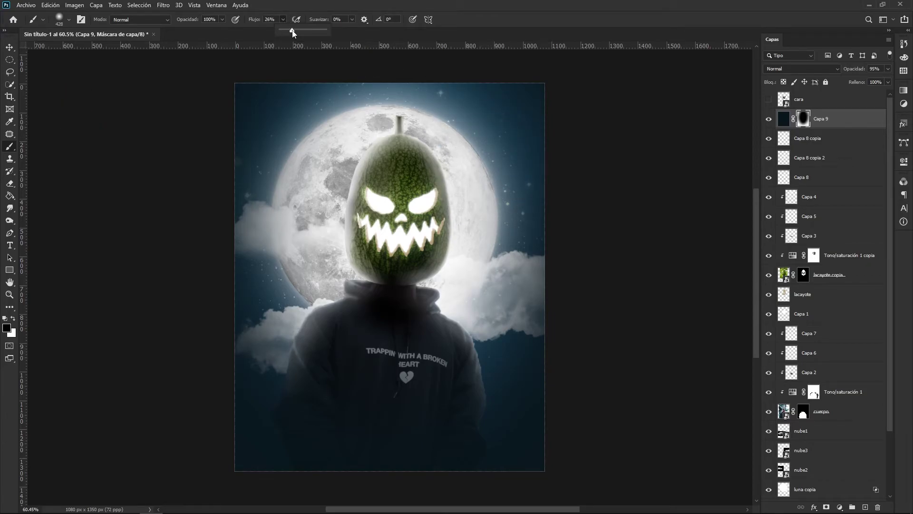
click(394, 31)
drag(466, 129, 471, 130)
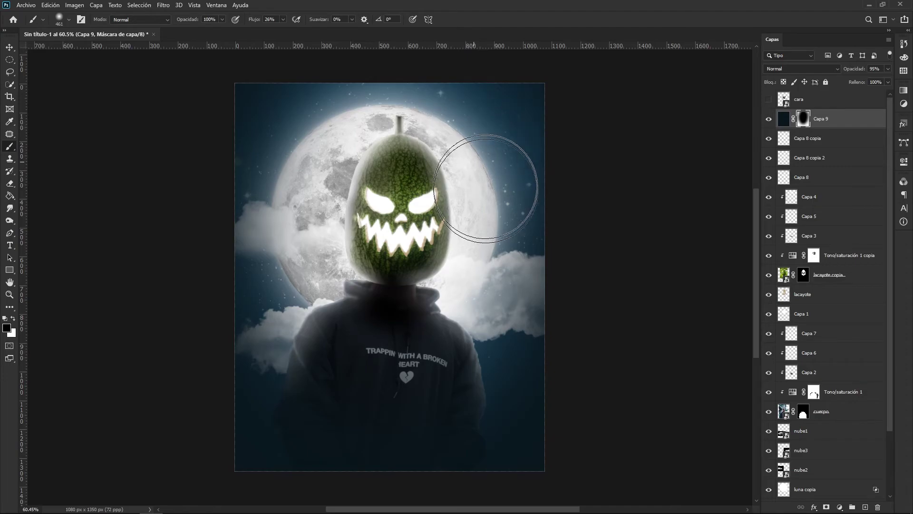
drag(487, 191, 475, 146)
mouse_move(250, 161)
mouse_down()
mouse_move(327, 135)
mouse_move(334, 144)
mouse_move(300, 178)
mouse_move(304, 159)
mouse_move(314, 149)
mouse_move(285, 261)
mouse_move(323, 285)
mouse_up()
drag(426, 297, 418, 295)
mouse_move(326, 342)
mouse_down()
mouse_move(412, 337)
mouse_move(482, 318)
mouse_move(471, 315)
mouse_move(480, 306)
mouse_move(335, 322)
mouse_move(310, 347)
mouse_move(421, 331)
mouse_move(292, 362)
mouse_move(448, 364)
mouse_up()
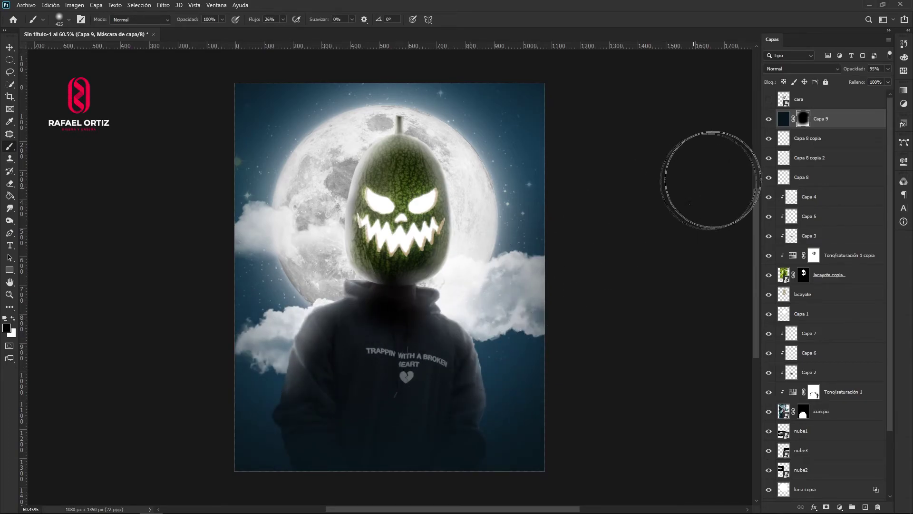
Step: Compare the image with Capa 9 hidden and shown, and paint more black on its mask across the hoodie
click(769, 120)
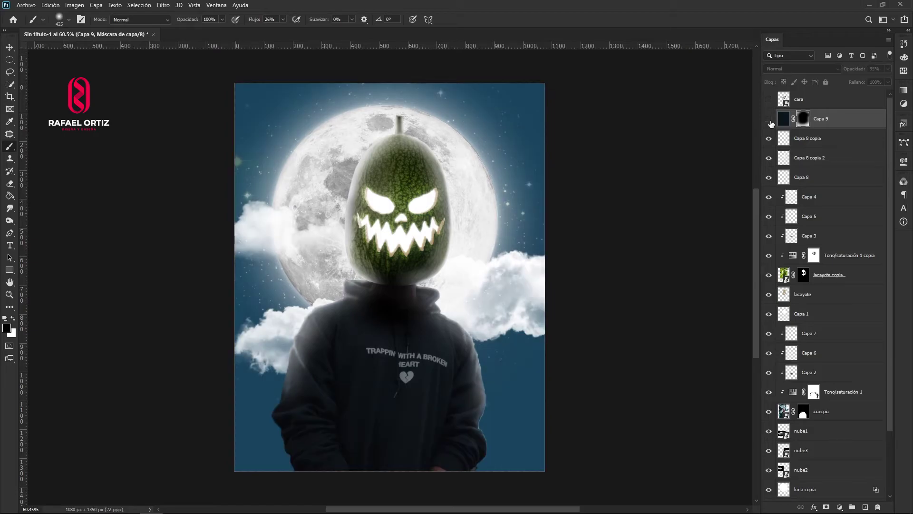
click(769, 119)
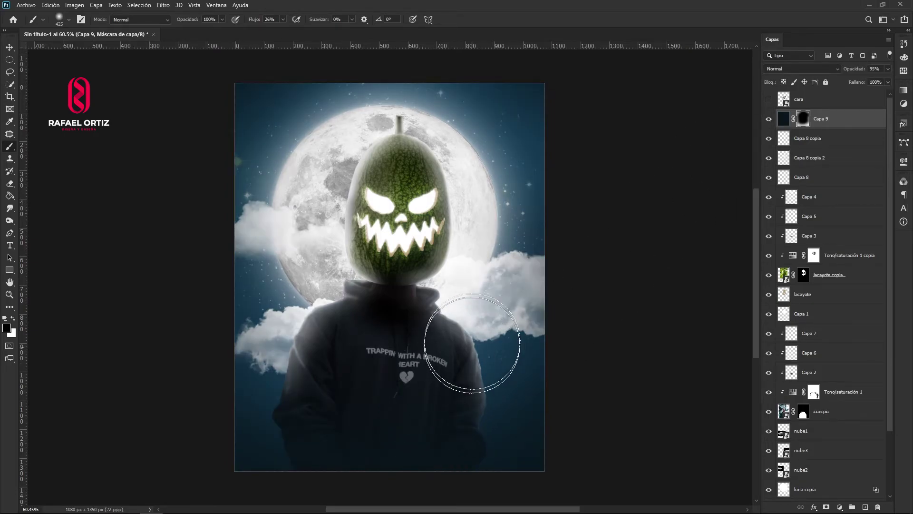
drag(465, 374, 380, 370)
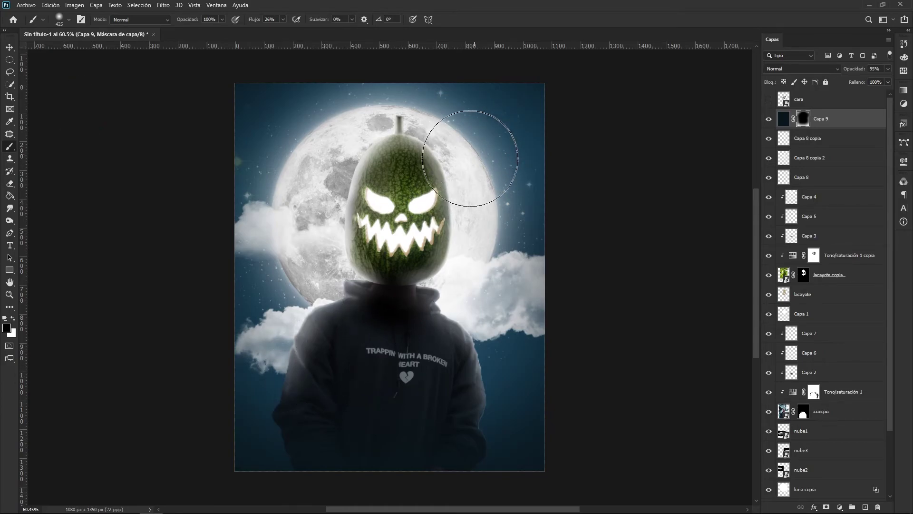
alt+drag(397, 269, 373, 259)
Step: Place the destello lens flare image above Capa 9, position it over the face and set its blend mode to Trama
drag(912, 142, 394, 217)
drag(339, 241, 368, 209)
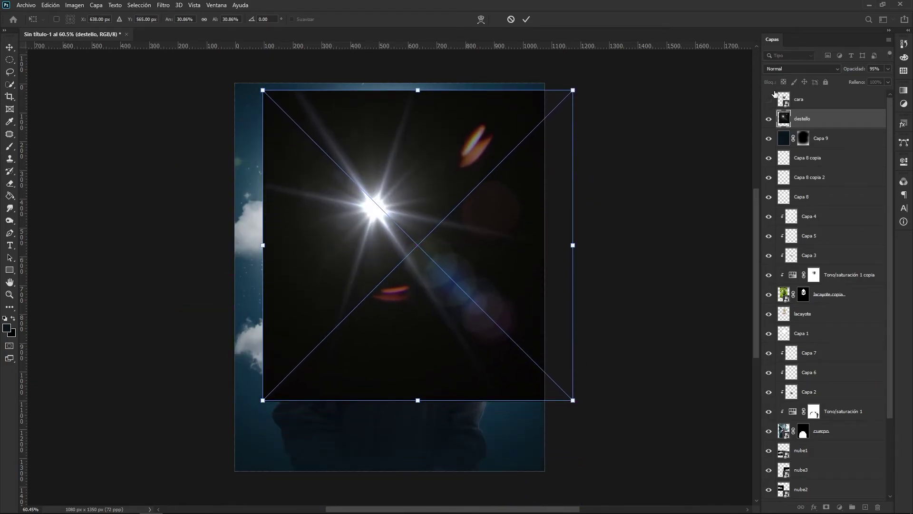
click(793, 70)
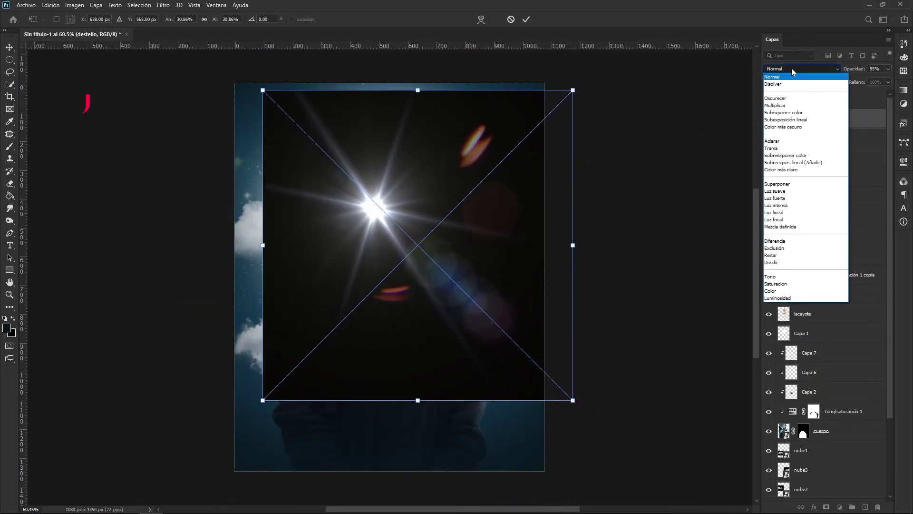
click(776, 148)
Step: Scale the destello flare to 24.91% and place its bright centre over the carved face's right eye
mouse_move(373, 209)
mouse_down()
mouse_move(390, 165)
mouse_move(344, 196)
mouse_move(381, 209)
mouse_move(386, 199)
mouse_move(376, 206)
mouse_up()
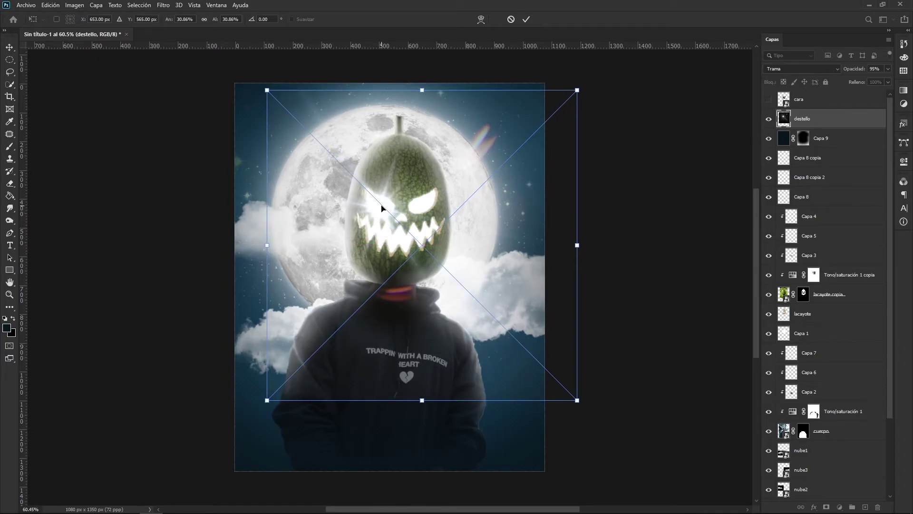
drag(578, 401, 533, 452)
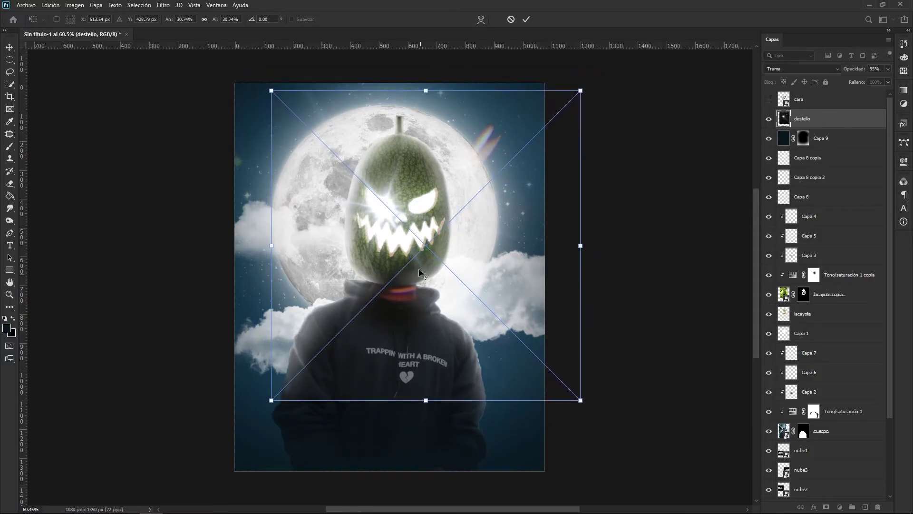
drag(384, 212, 374, 205)
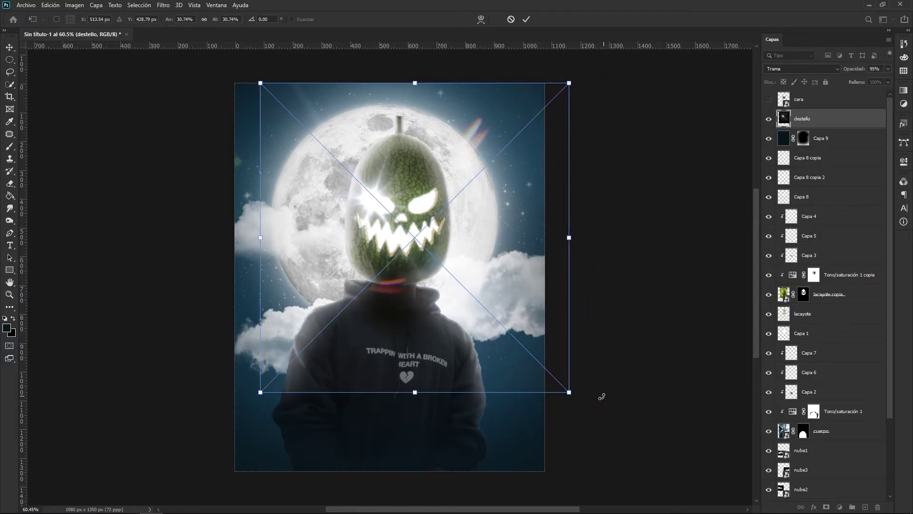
drag(570, 393, 539, 368)
drag(372, 200, 428, 197)
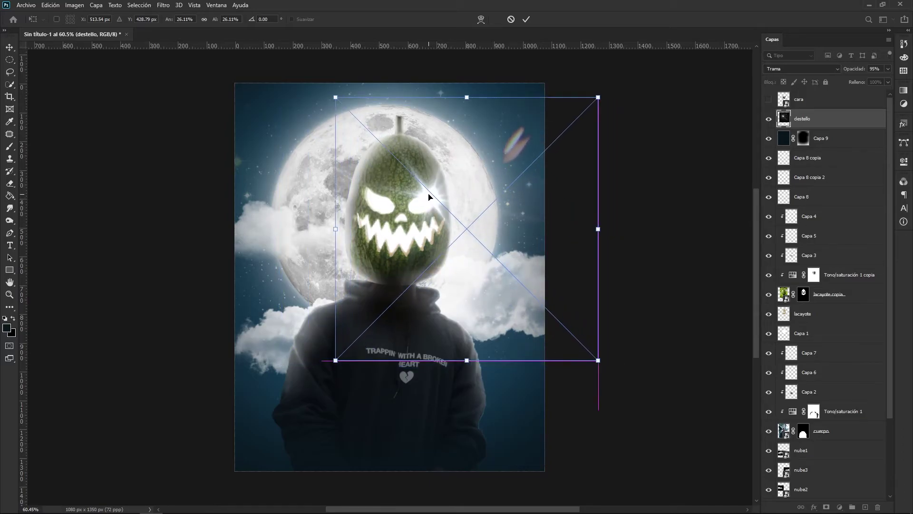
drag(595, 360, 588, 353)
key(b)
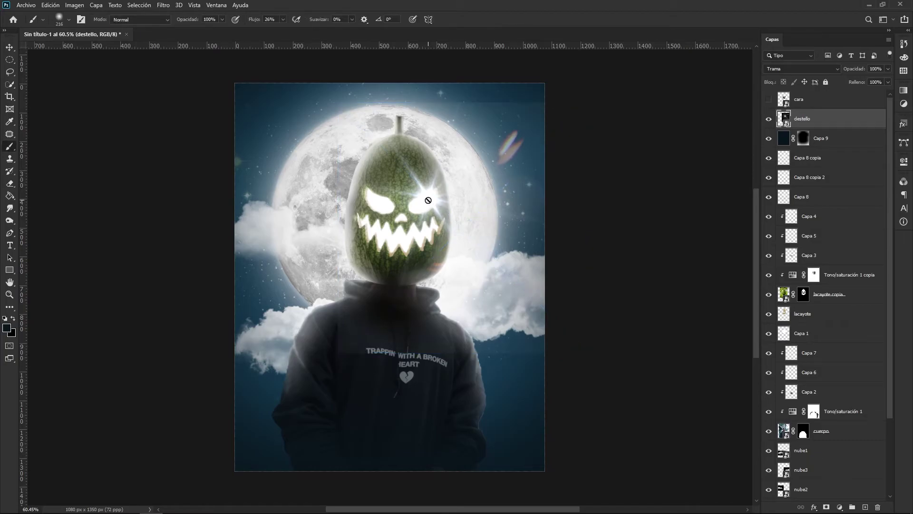
Step: Nudge the destello flare outward over the carved face's right eye, scale it to 20.11% and rasterize its layer
click(9, 47)
drag(429, 202, 434, 201)
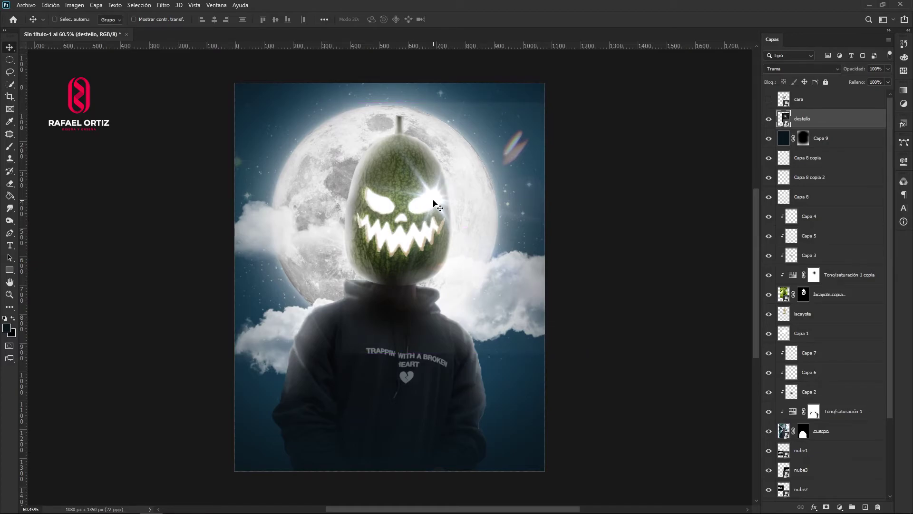
key(ctrl+t)
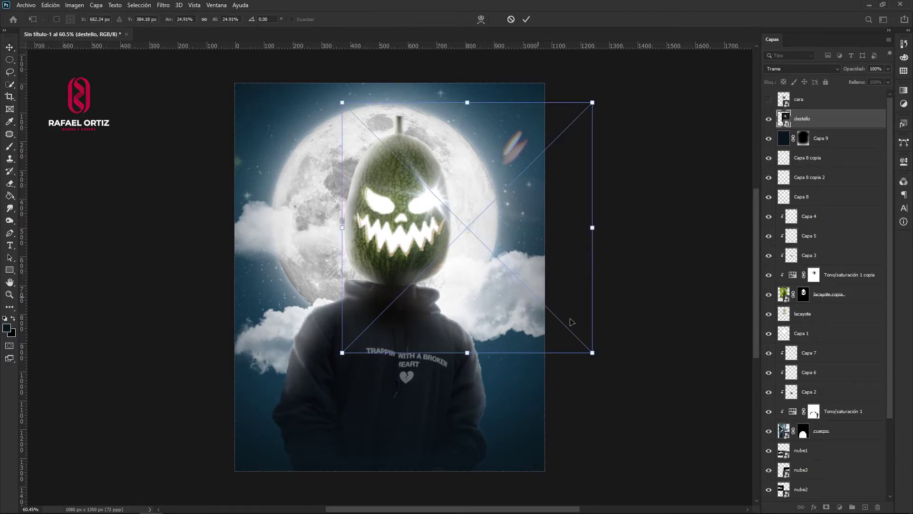
drag(591, 351, 561, 320)
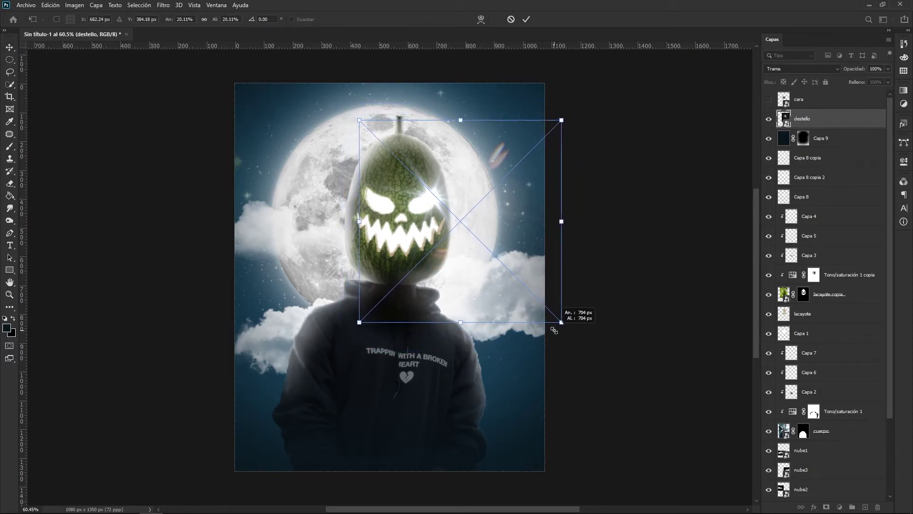
key(Return)
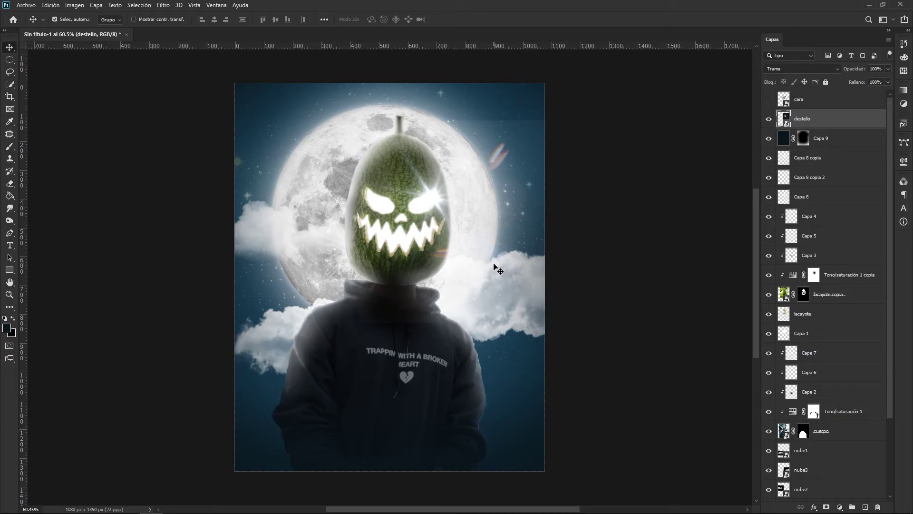
right_click(826, 127)
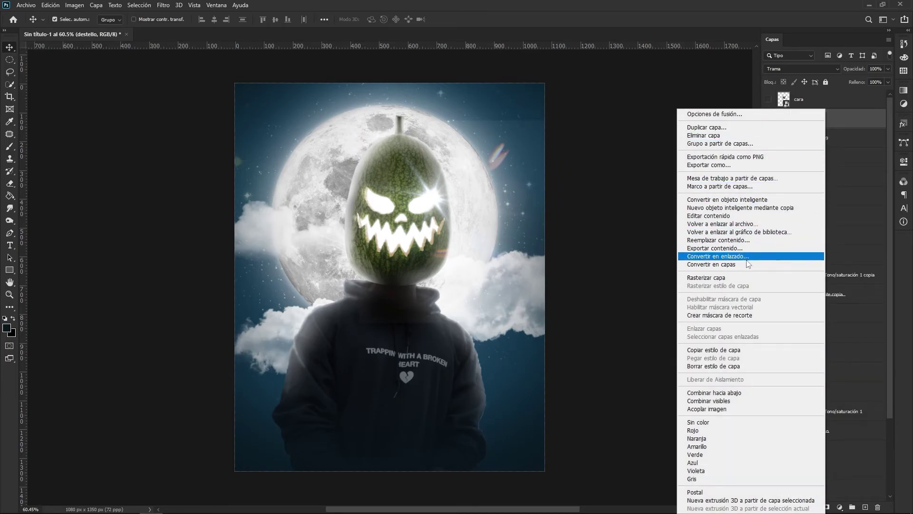
click(713, 279)
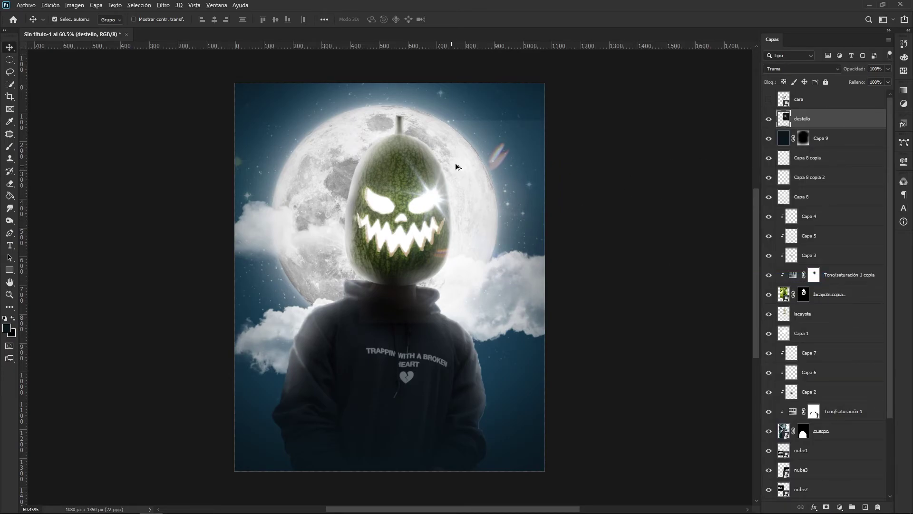
Step: Check the general preference for always creating smart objects when placing images, leaving the preferences as they are
scroll(452, 163, up, 1)
scroll(459, 167, down, 1)
scroll(458, 166, right, 2)
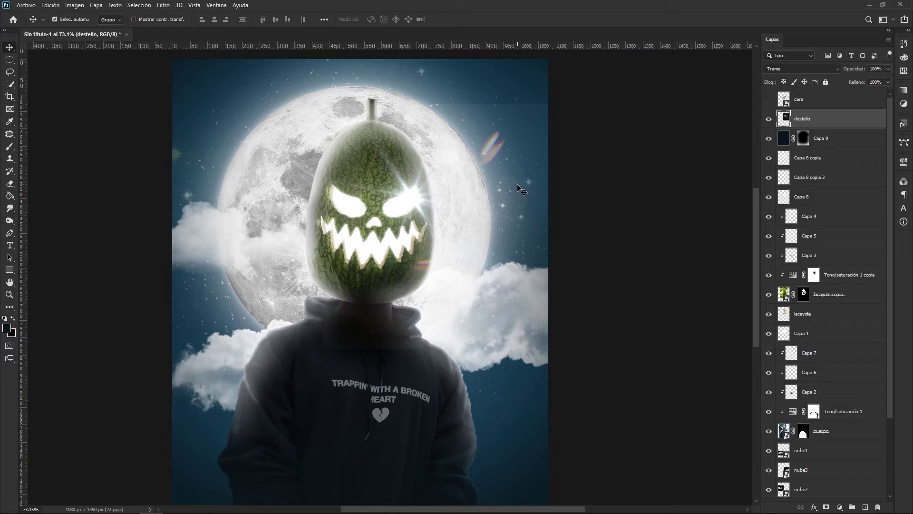
key(ctrl)
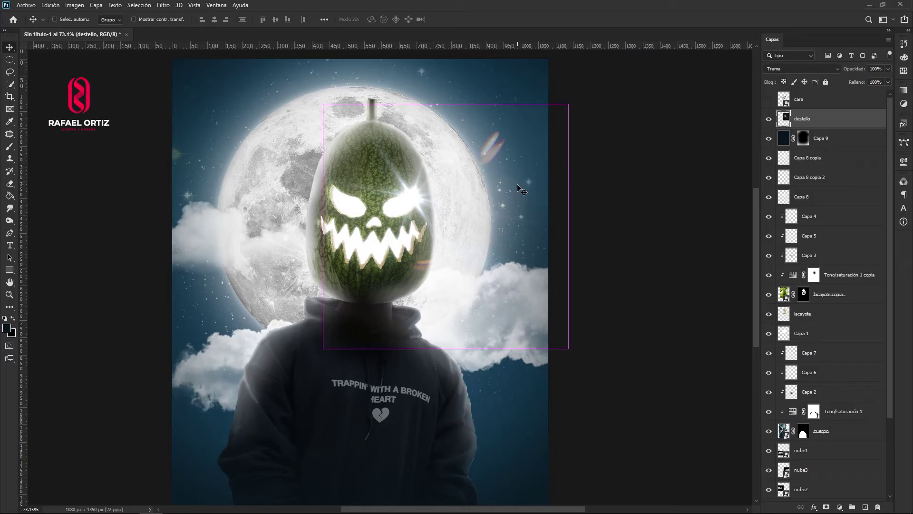
key(i)
key(ctrl+k)
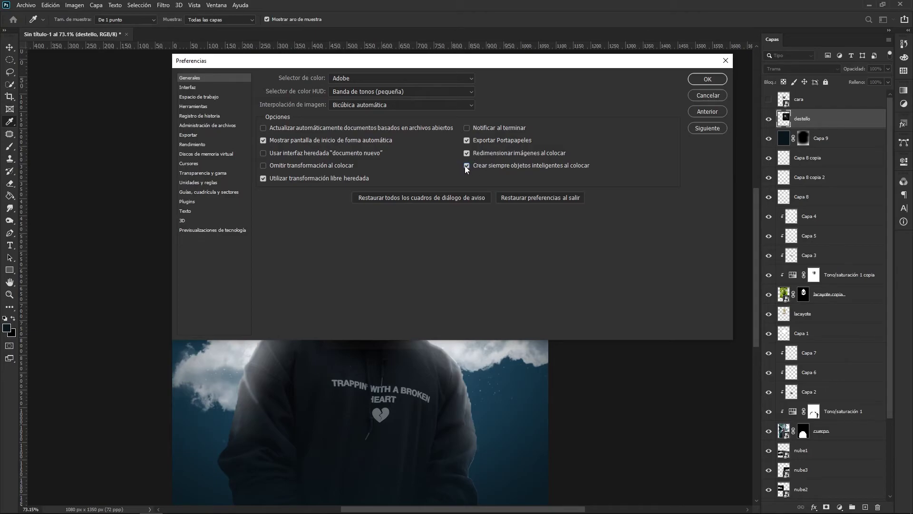
click(711, 95)
key(v)
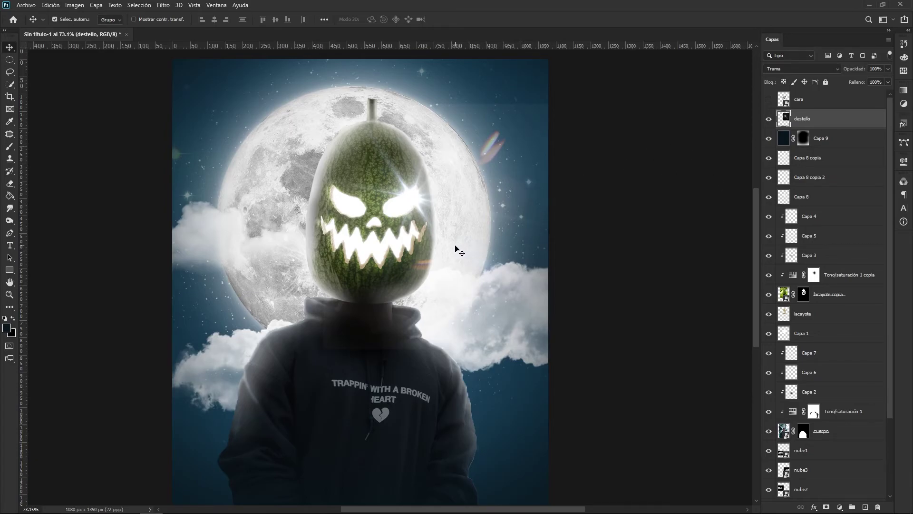
Step: Compare the image with the destello layer hidden and shown, looking for the flare image's visible edges
scroll(460, 192, down, 3)
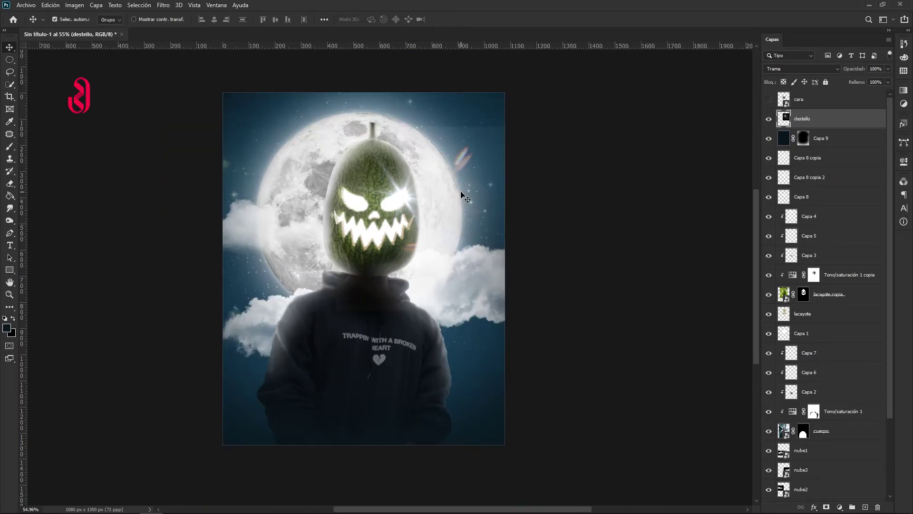
scroll(453, 181, up, 3)
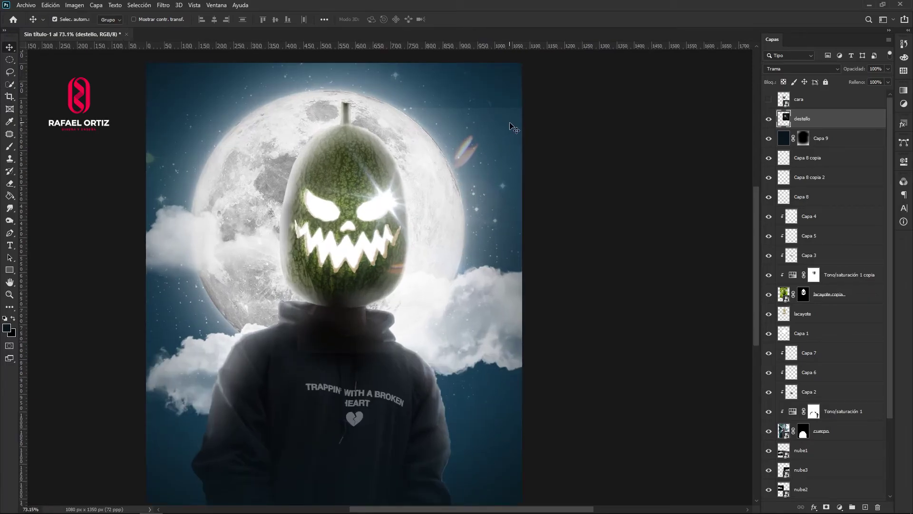
click(768, 118)
click(768, 119)
click(768, 119)
click(769, 119)
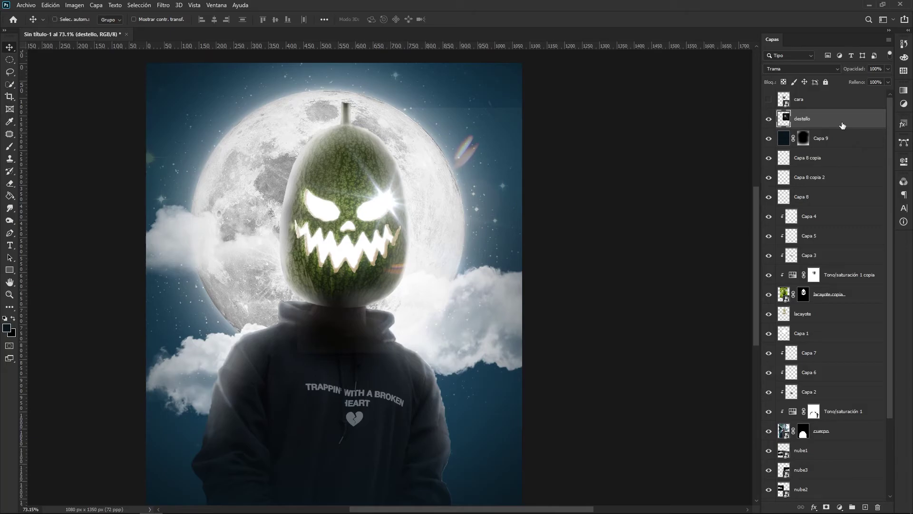
Step: Darken the destello layer's shadows with a Curves adjustment, lowering input 71 to output 34, and compare the layer hidden and shown
key(ctrl+m)
drag(626, 171, 692, 199)
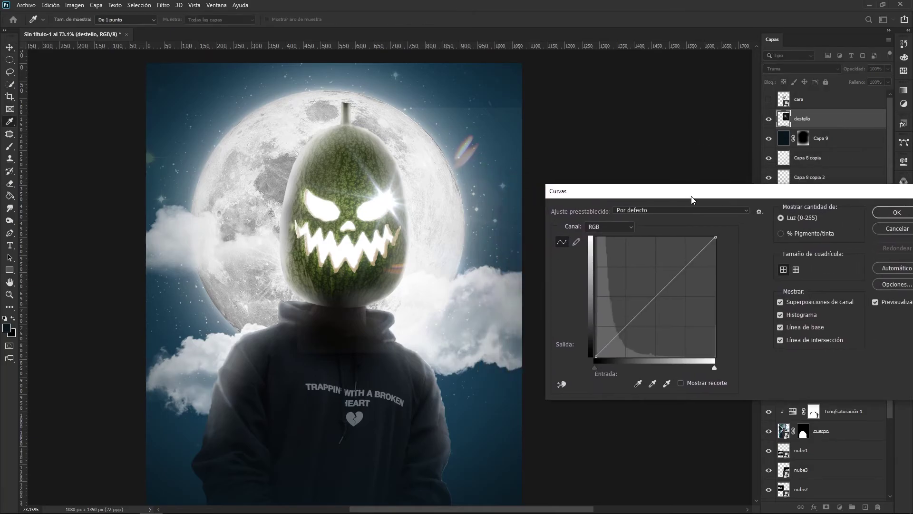
click(649, 301)
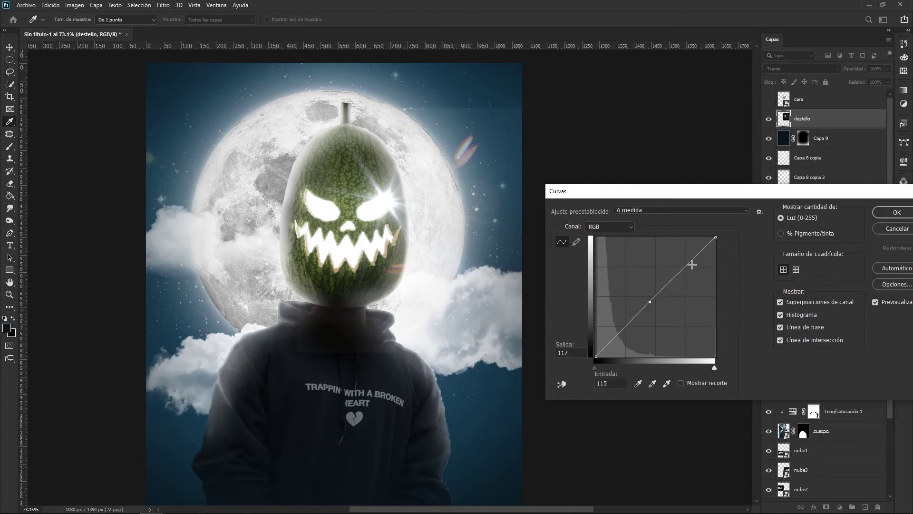
click(689, 262)
drag(621, 331, 628, 338)
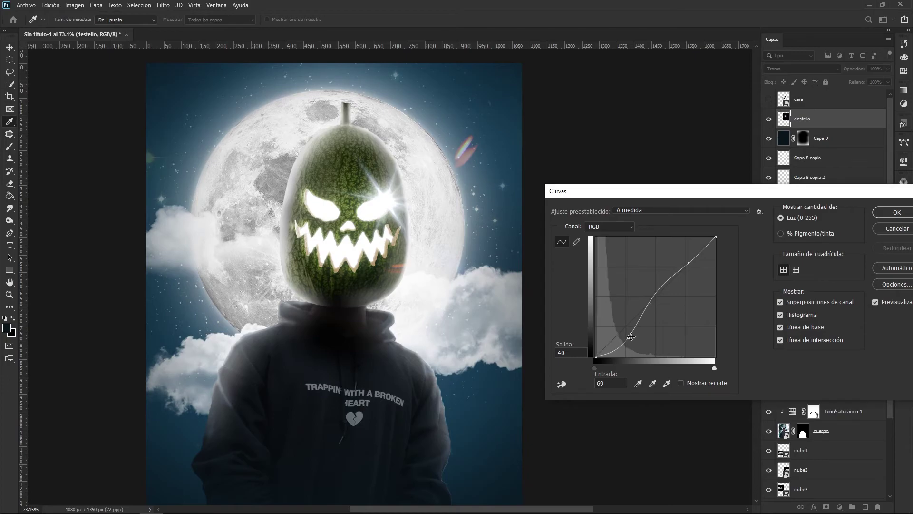
drag(628, 338, 629, 340)
click(897, 214)
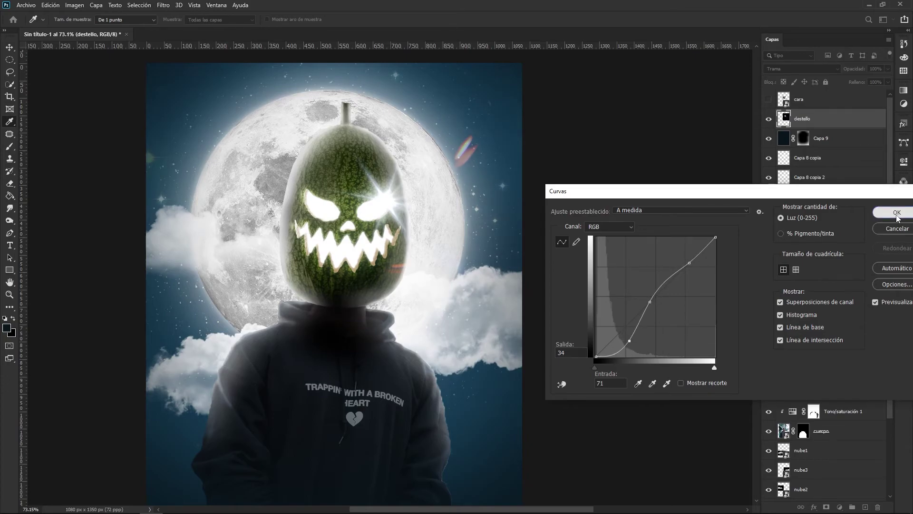
click(769, 119)
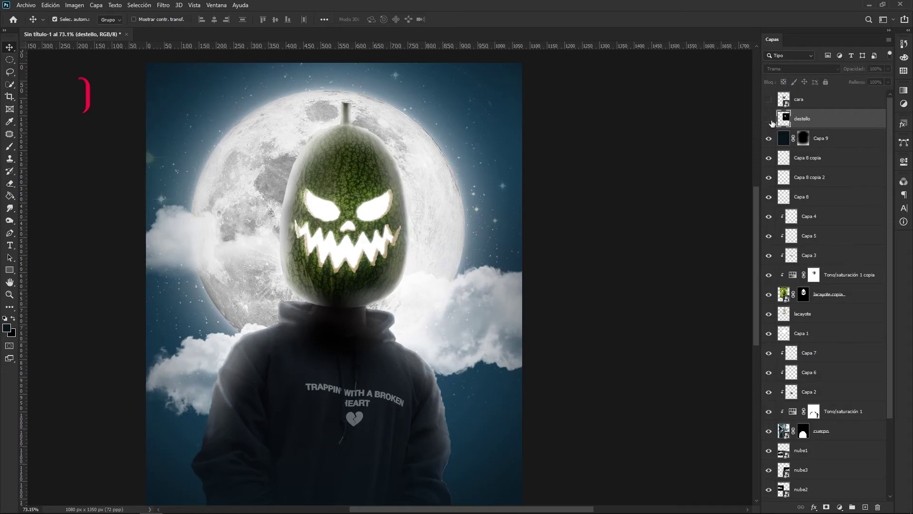
click(769, 119)
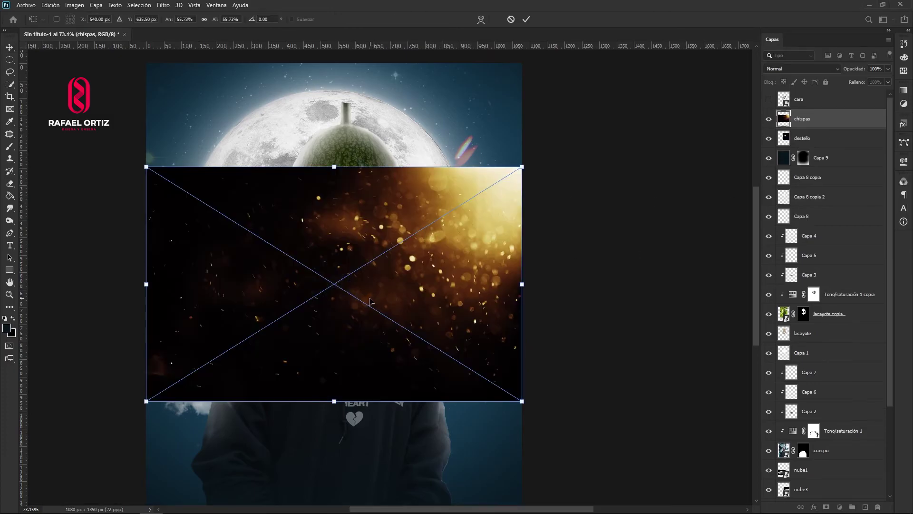
Step: Place the chispas sparks image above destello, rotated half a turn so its glow fills the canvas's lower-left corner
scroll(370, 302, down, 3)
drag(418, 291, 418, 324)
drag(503, 259, 208, 430)
mouse_move(328, 392)
mouse_down()
mouse_move(273, 439)
mouse_move(271, 458)
mouse_move(329, 397)
mouse_move(340, 399)
mouse_up()
key(Return)
scroll(328, 417, up, 1)
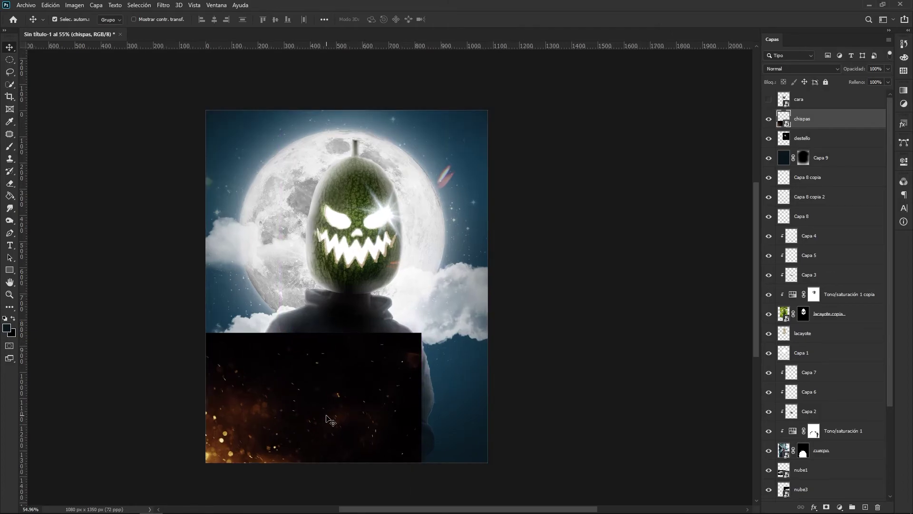
Step: Set the chispas layer's blend mode to Trama and shift the sparks further into the lower-left corner
click(804, 69)
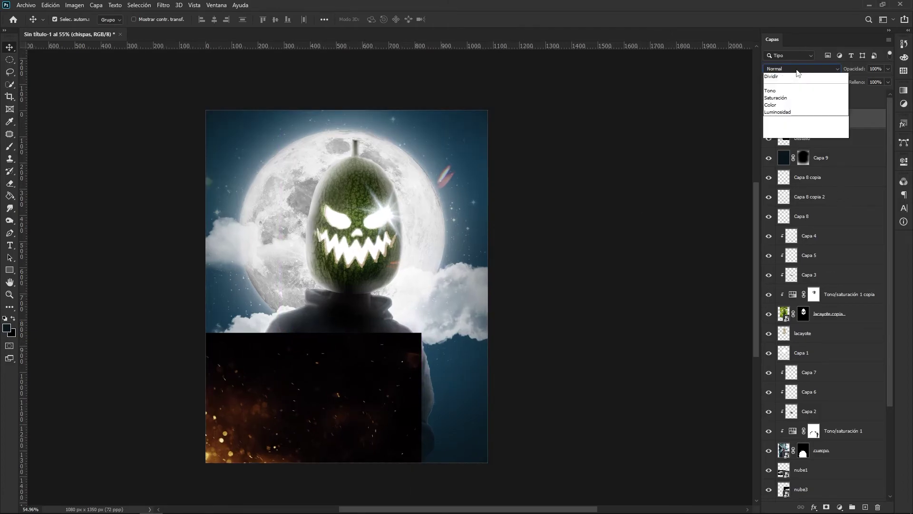
click(781, 149)
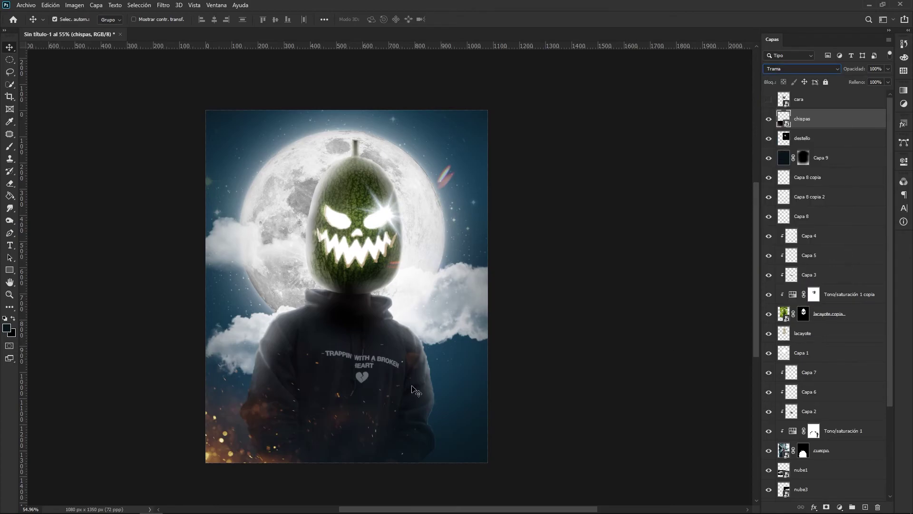
scroll(326, 436, up, 2)
drag(301, 431, 296, 438)
key(ctrl)
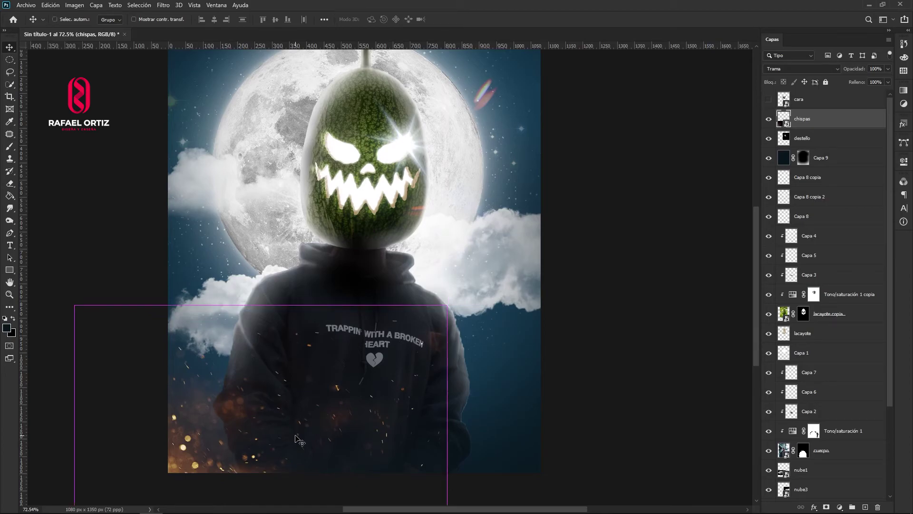
Step: Duplicate the chispas layer, rotate the copy to 90° and position its sparks in the canvas's lower-right corner
key(ctrl+j)
key(ctrl+t)
drag(488, 322, 192, 186)
drag(271, 425, 522, 380)
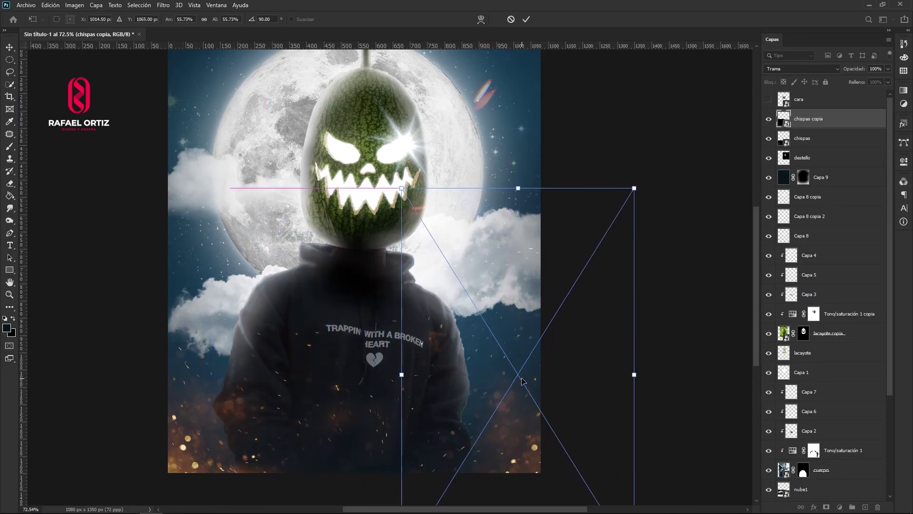
key(Return)
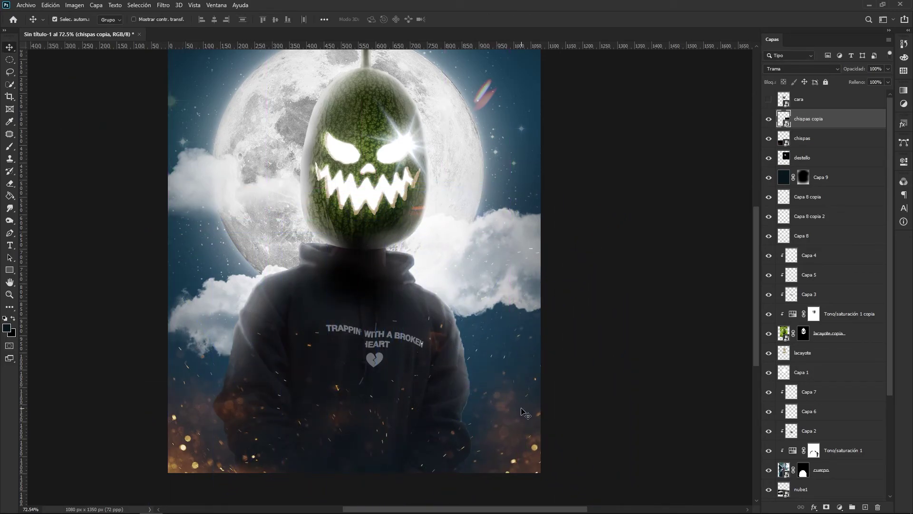
drag(525, 442, 520, 415)
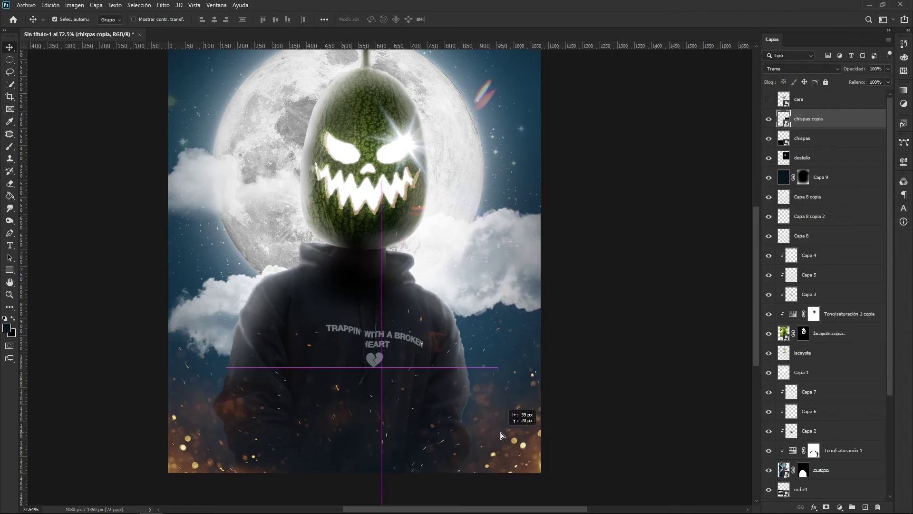
Step: Move the original chispas layer slightly up and inward so more sparks show in the lower-left corner
click(818, 140)
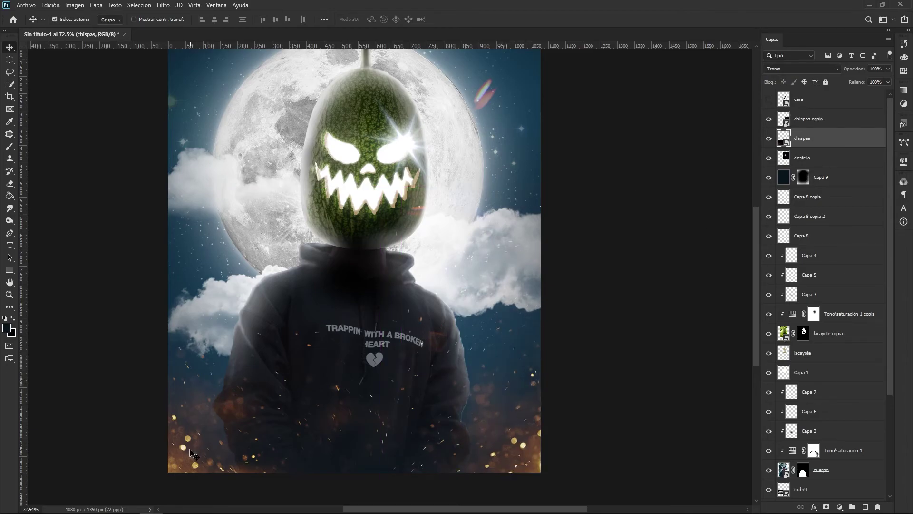
drag(197, 454, 204, 447)
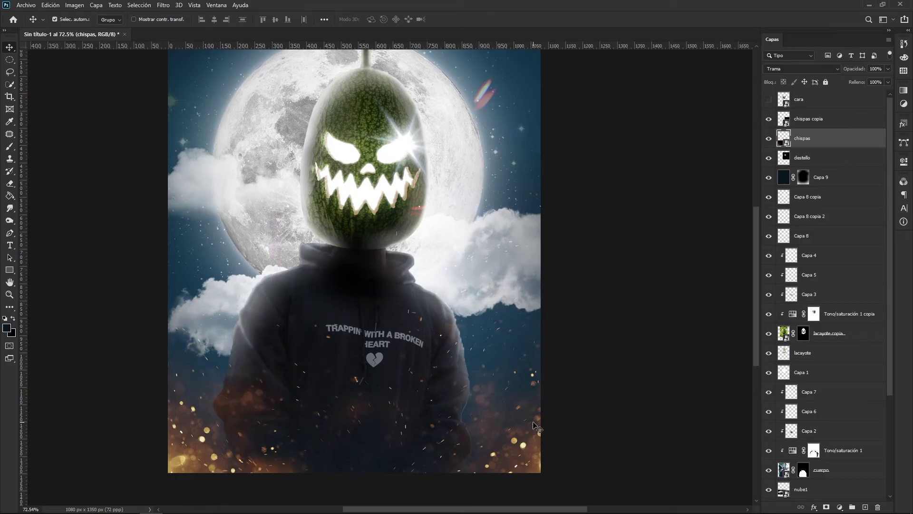
scroll(428, 381, down, 3)
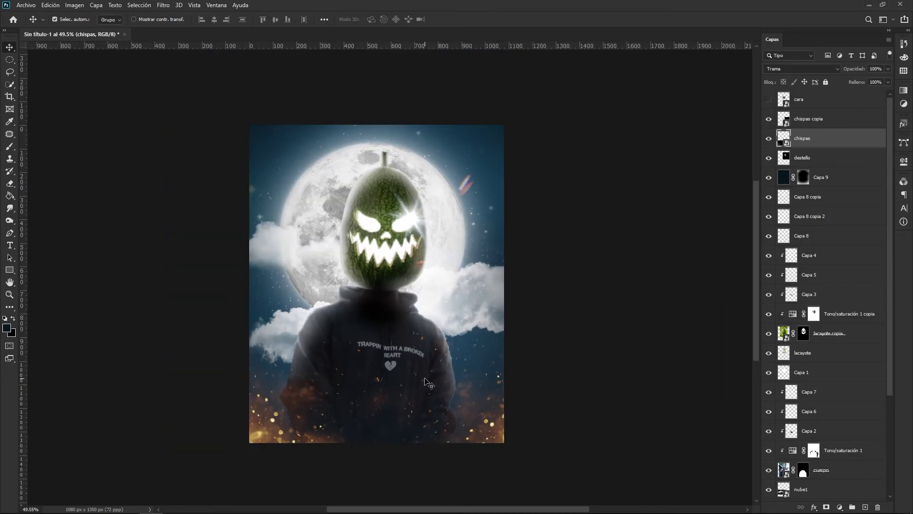
scroll(428, 381, up, 2)
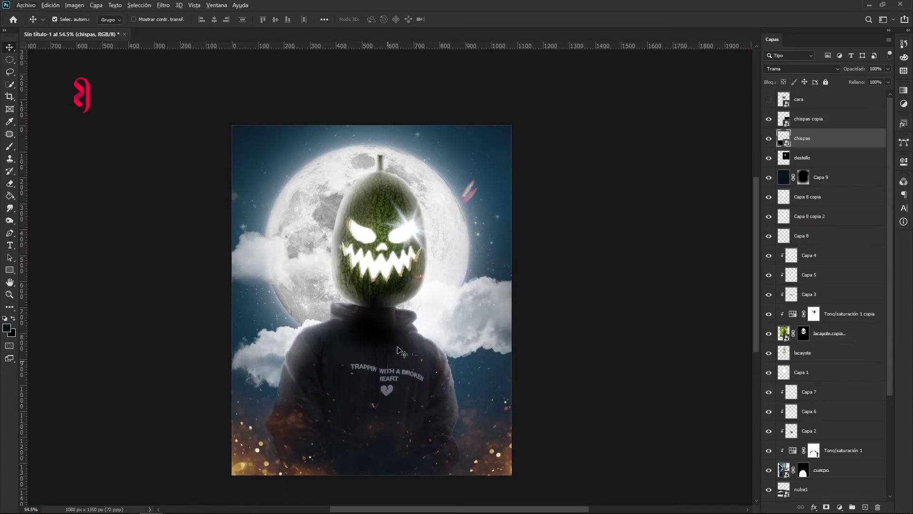
Step: Stamp all visible layers into a new merged layer above chispas copia
click(814, 120)
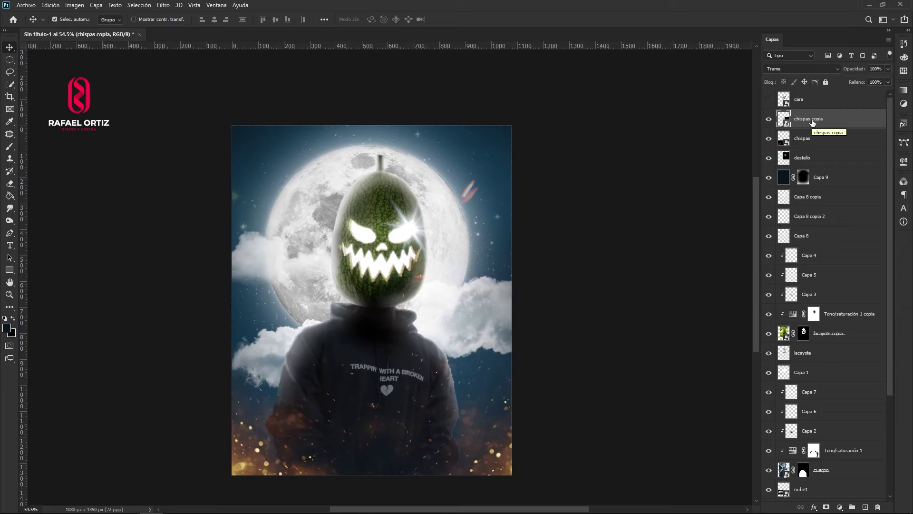
key(ctrl)
key(ctrl+shift+alt+e)
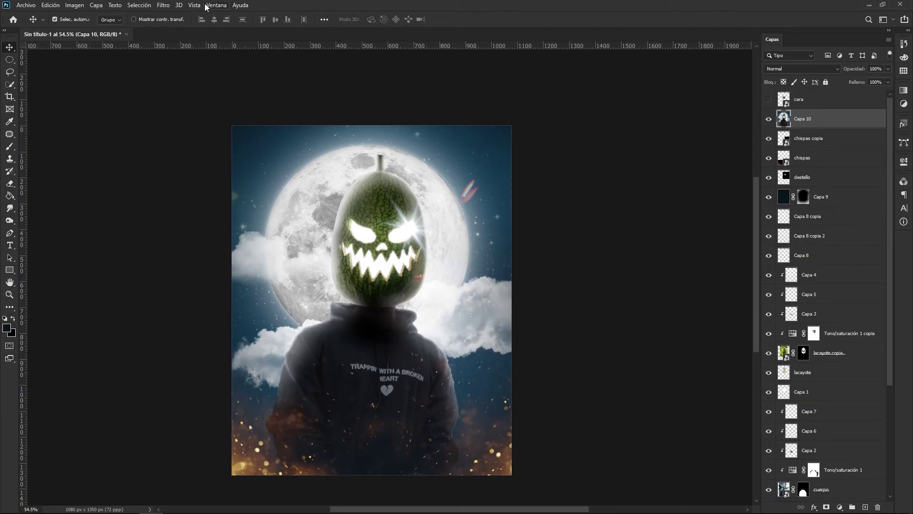
Step: Apply the Camera Raw filter to Capa 10, setting Exposición to +0.25 and Temperatura to -5
click(164, 6)
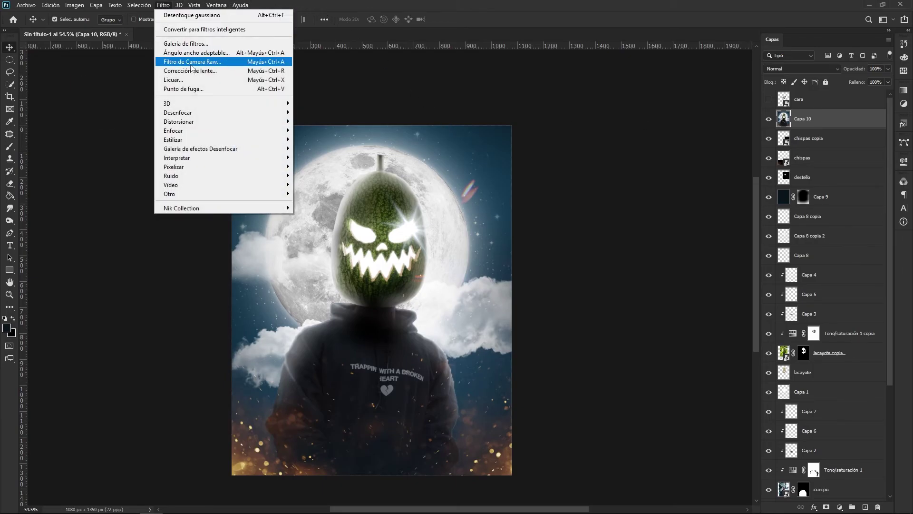
click(191, 66)
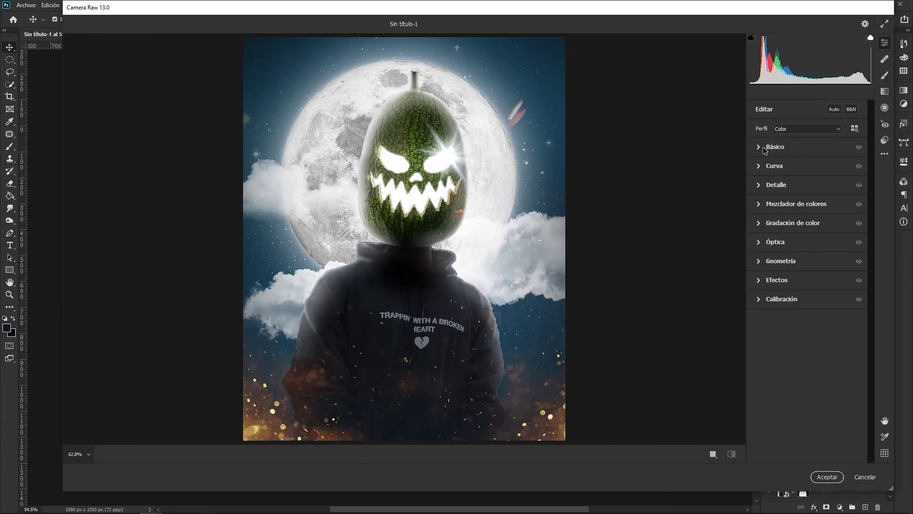
click(765, 150)
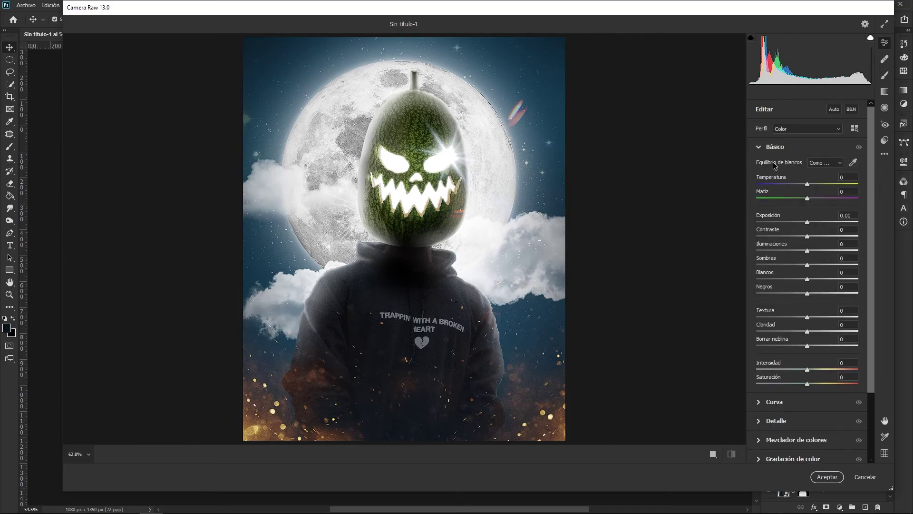
drag(807, 225, 811, 225)
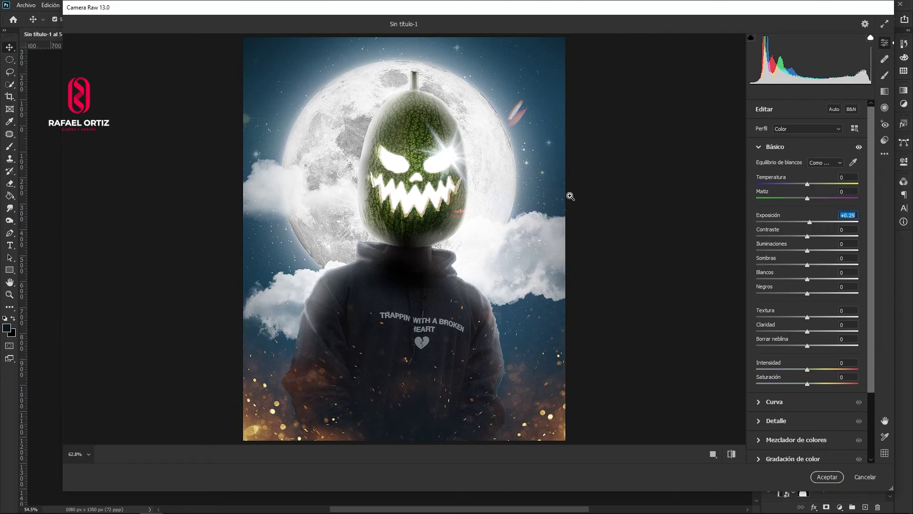
drag(810, 187, 808, 187)
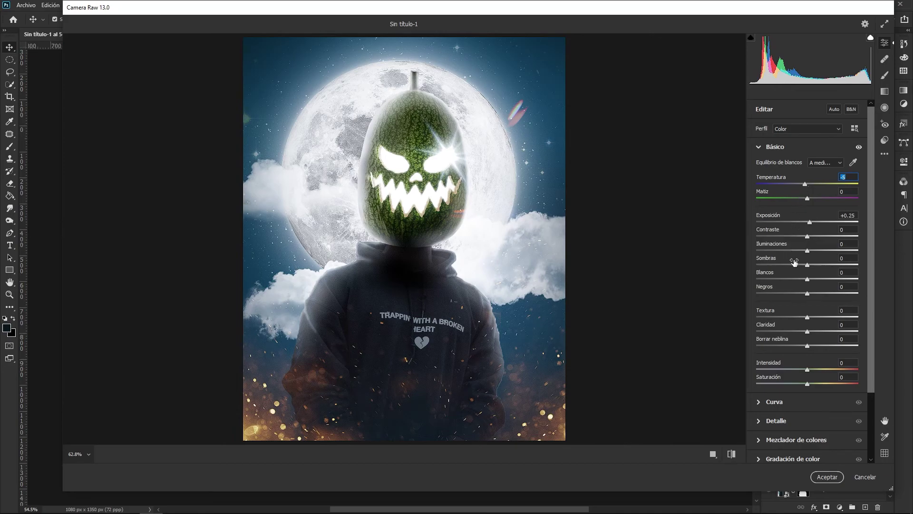
Step: Adjust the tonal range with Iluminaciones at +4, Sombras at +15 and Negros at -37
mouse_move(809, 254)
mouse_down()
mouse_move(826, 254)
mouse_move(802, 254)
mouse_move(811, 254)
mouse_up()
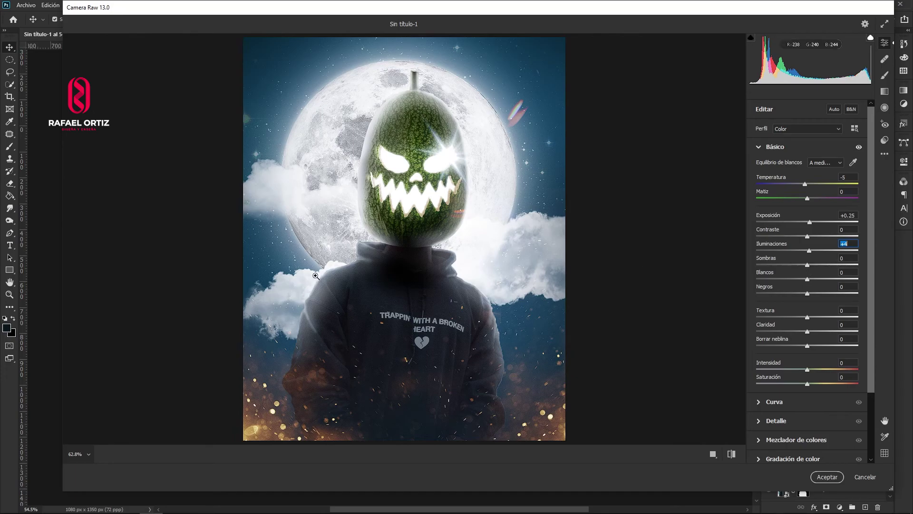
drag(808, 267, 816, 269)
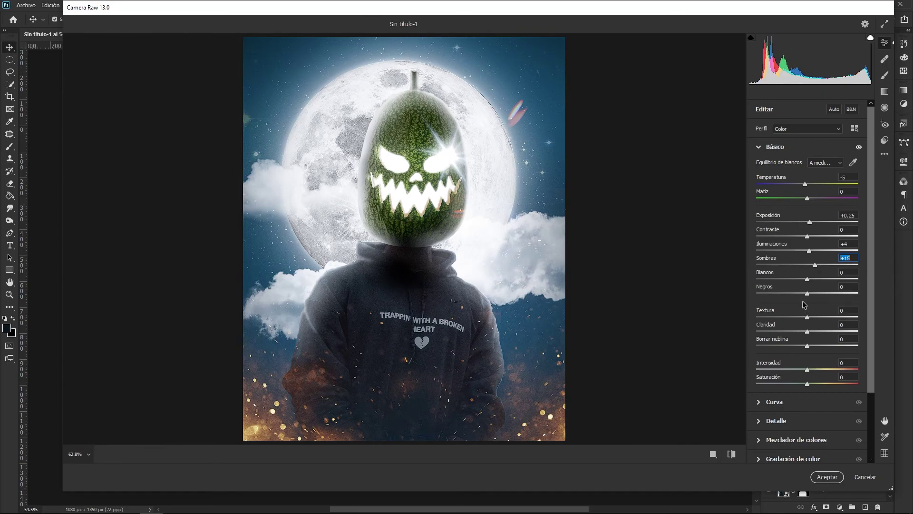
drag(808, 296, 789, 295)
Step: Set the overall Intensidad to +10 and Saturación to -18
click(807, 369)
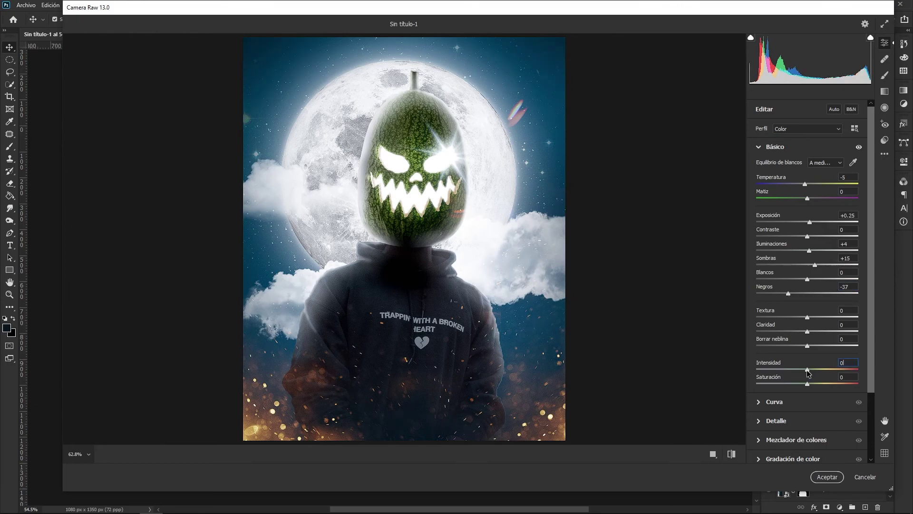
drag(807, 370, 811, 370)
drag(812, 370, 813, 370)
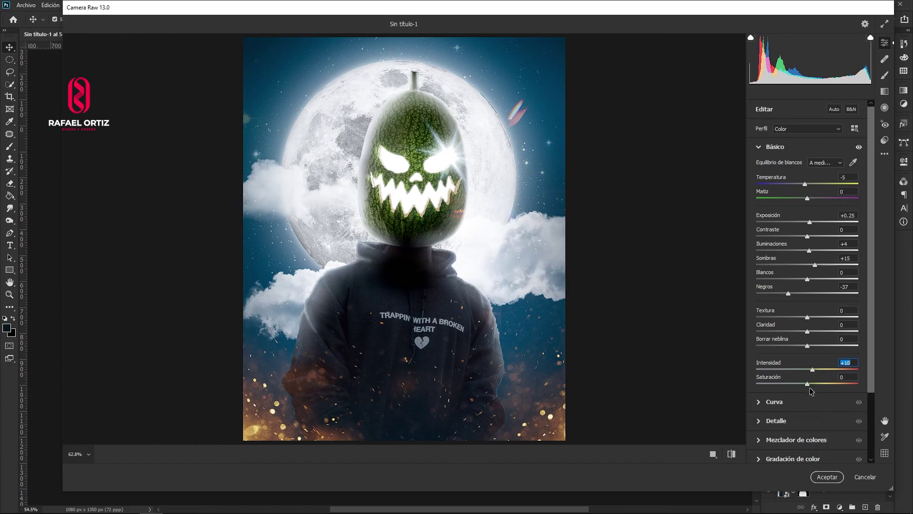
drag(808, 384, 796, 385)
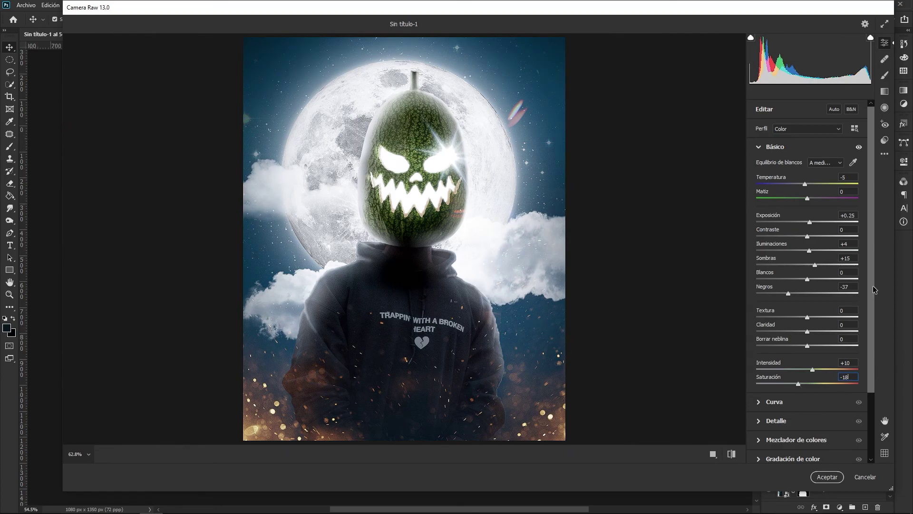
Step: In the colour mixer, set the Verdes hue to +14 and saturation to -24, and the Aguamarinas hue to -64
scroll(874, 289, down, 3)
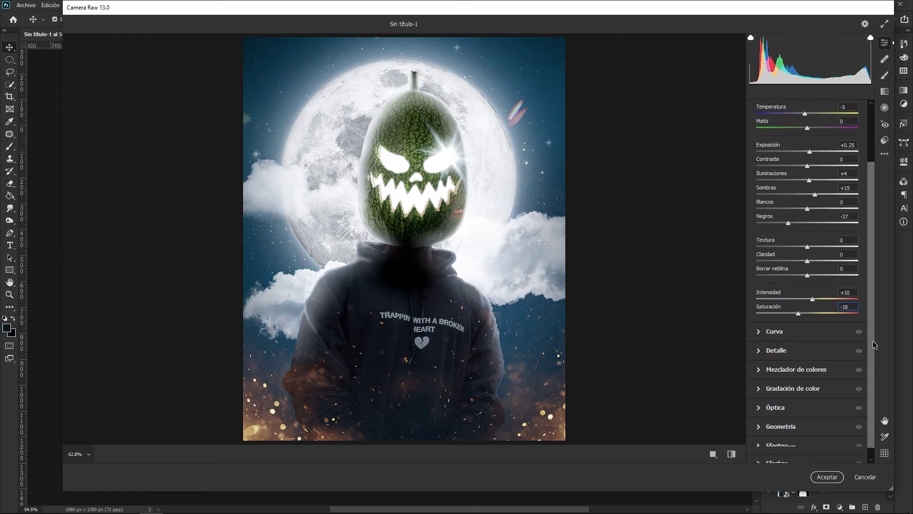
click(780, 373)
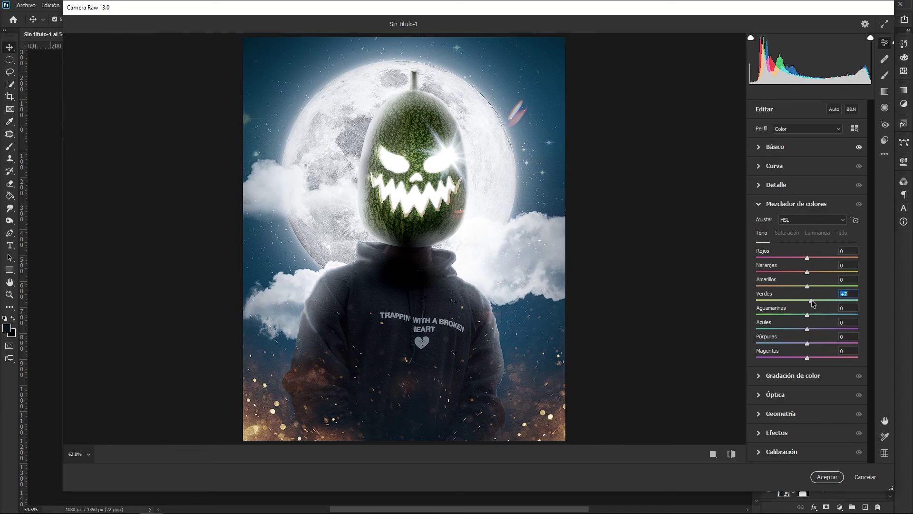
drag(811, 303, 816, 306)
click(787, 234)
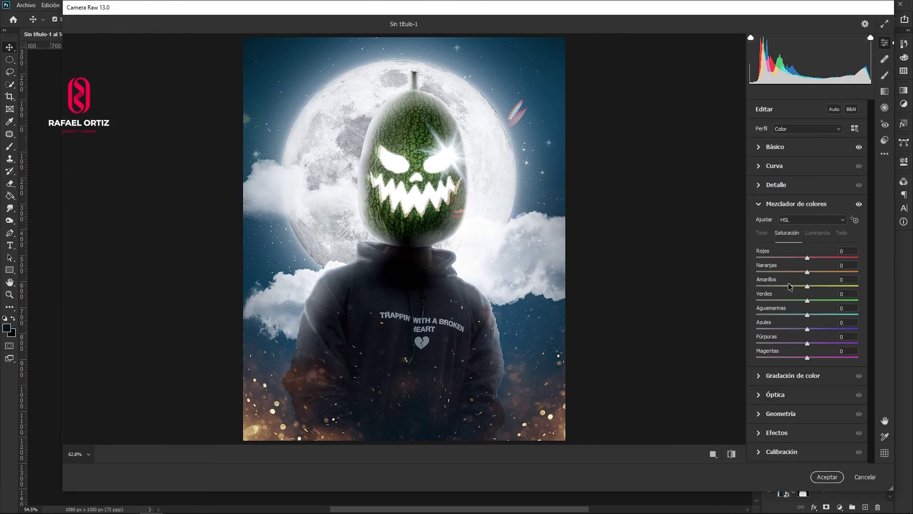
drag(807, 303, 794, 302)
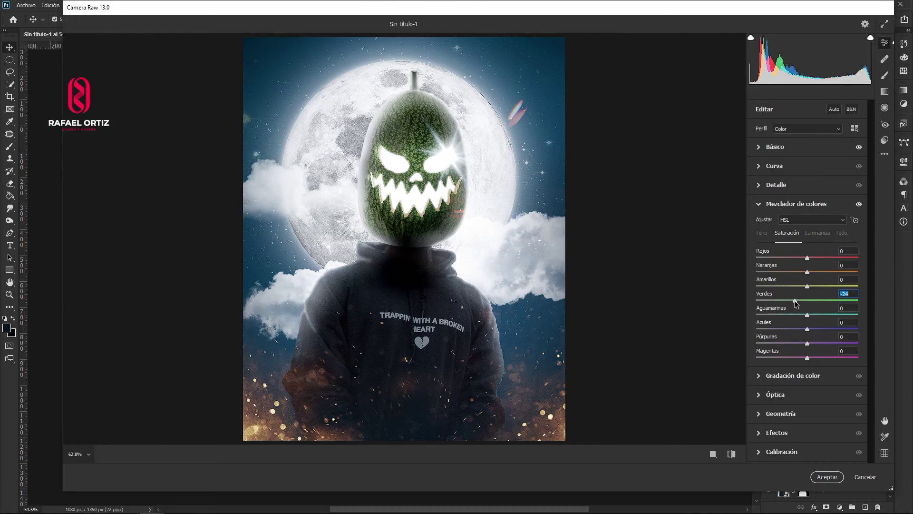
click(761, 233)
drag(807, 301, 814, 301)
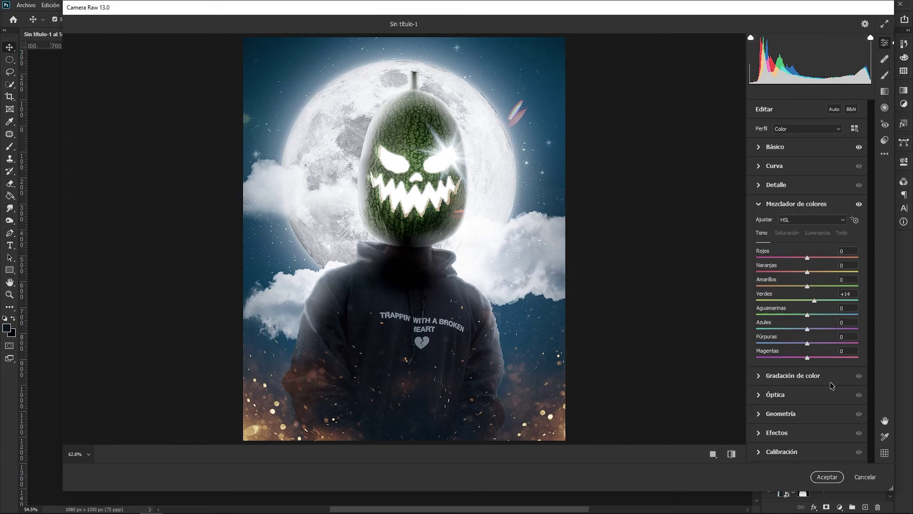
drag(807, 316, 775, 323)
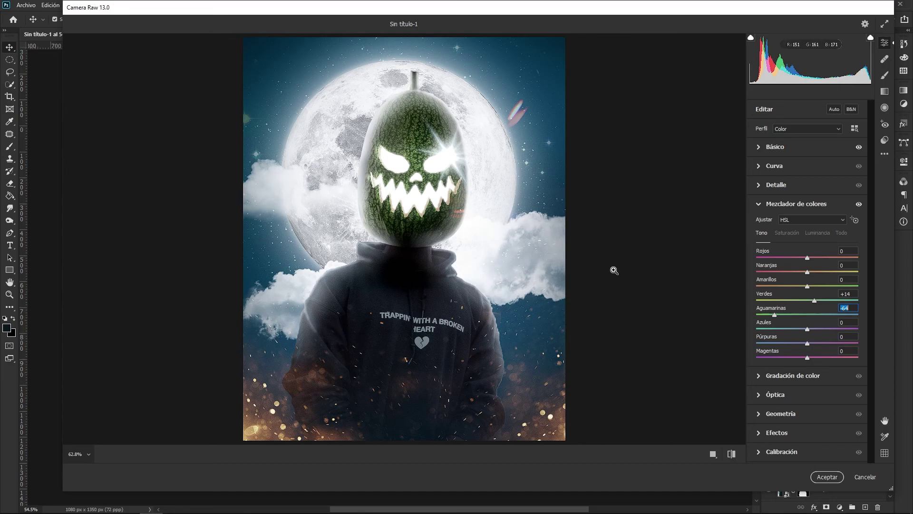
Step: Add a graduated filter from the image's bottom edge up to the neck with Temperatura +75 and Matiz +55, and apply the grade
click(885, 93)
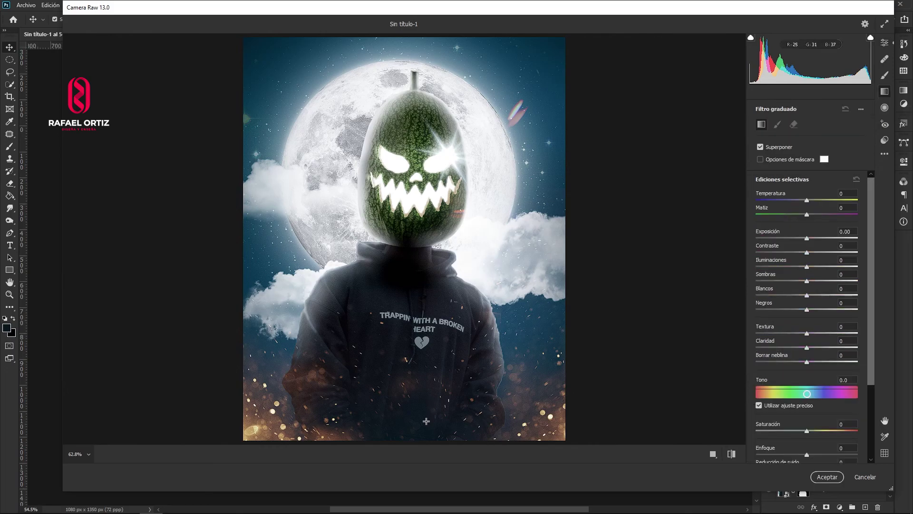
drag(418, 439, 413, 242)
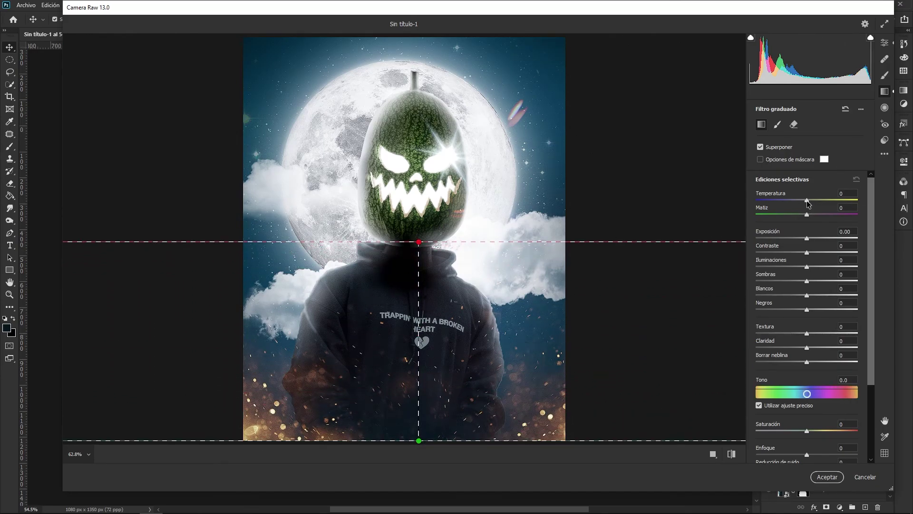
drag(807, 202, 829, 215)
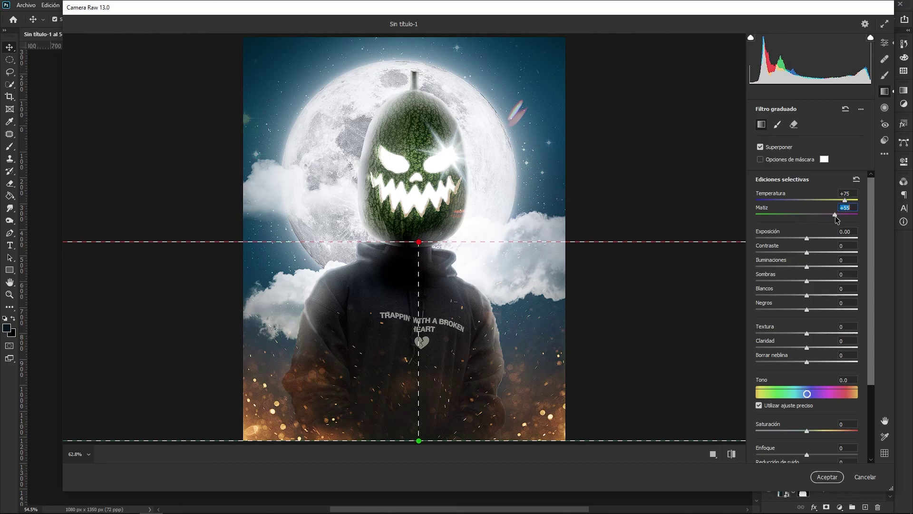
click(826, 477)
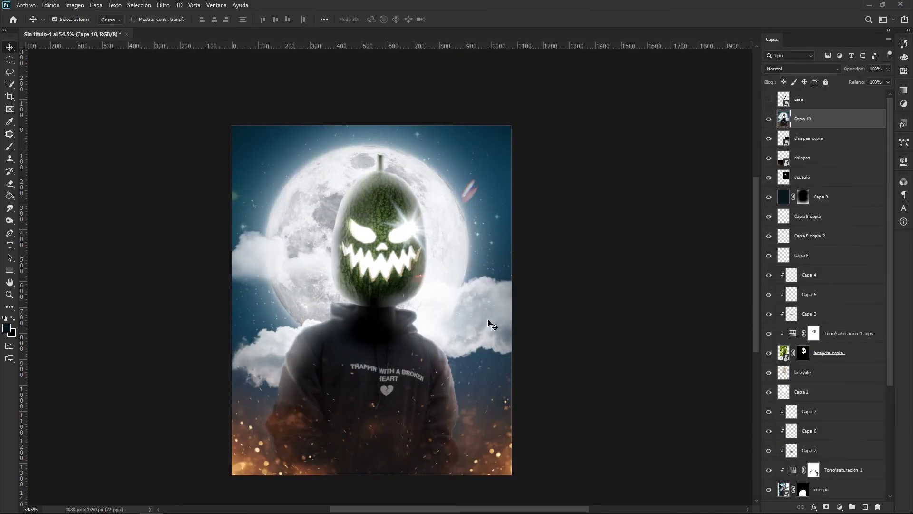
Step: Hide and reshow Capa 10 to compare the composite before and after the Camera Raw grade
scroll(487, 323, down, 1)
scroll(482, 322, up, 2)
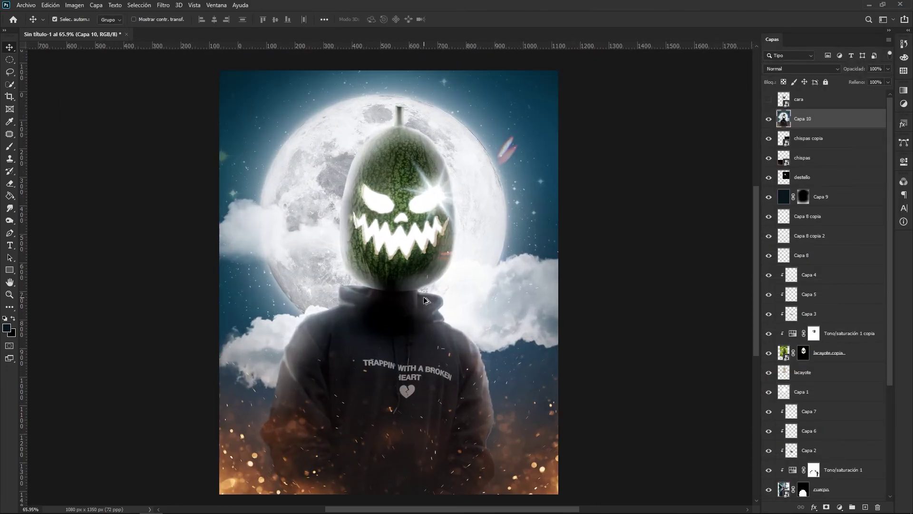
click(769, 119)
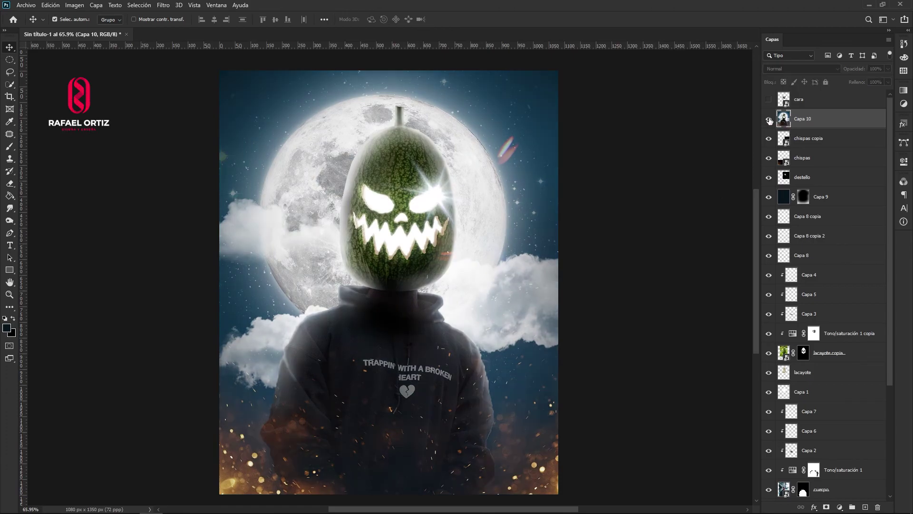
click(769, 119)
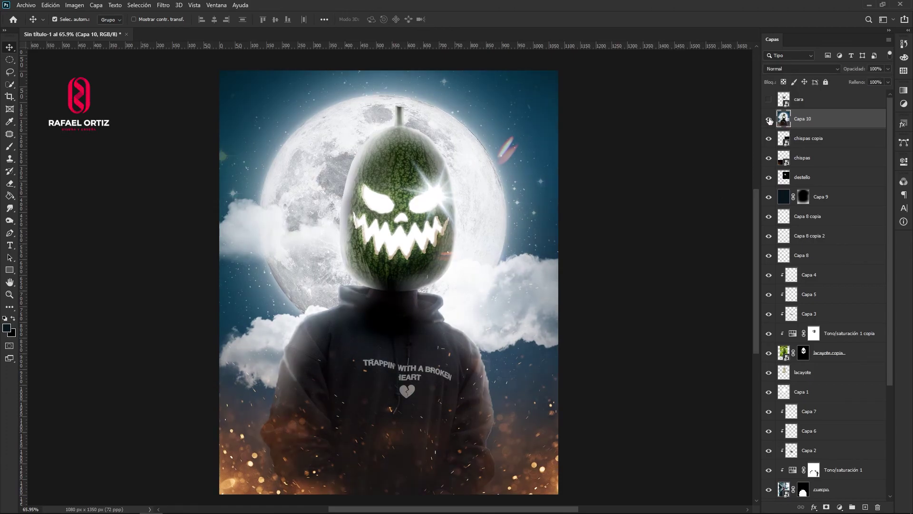